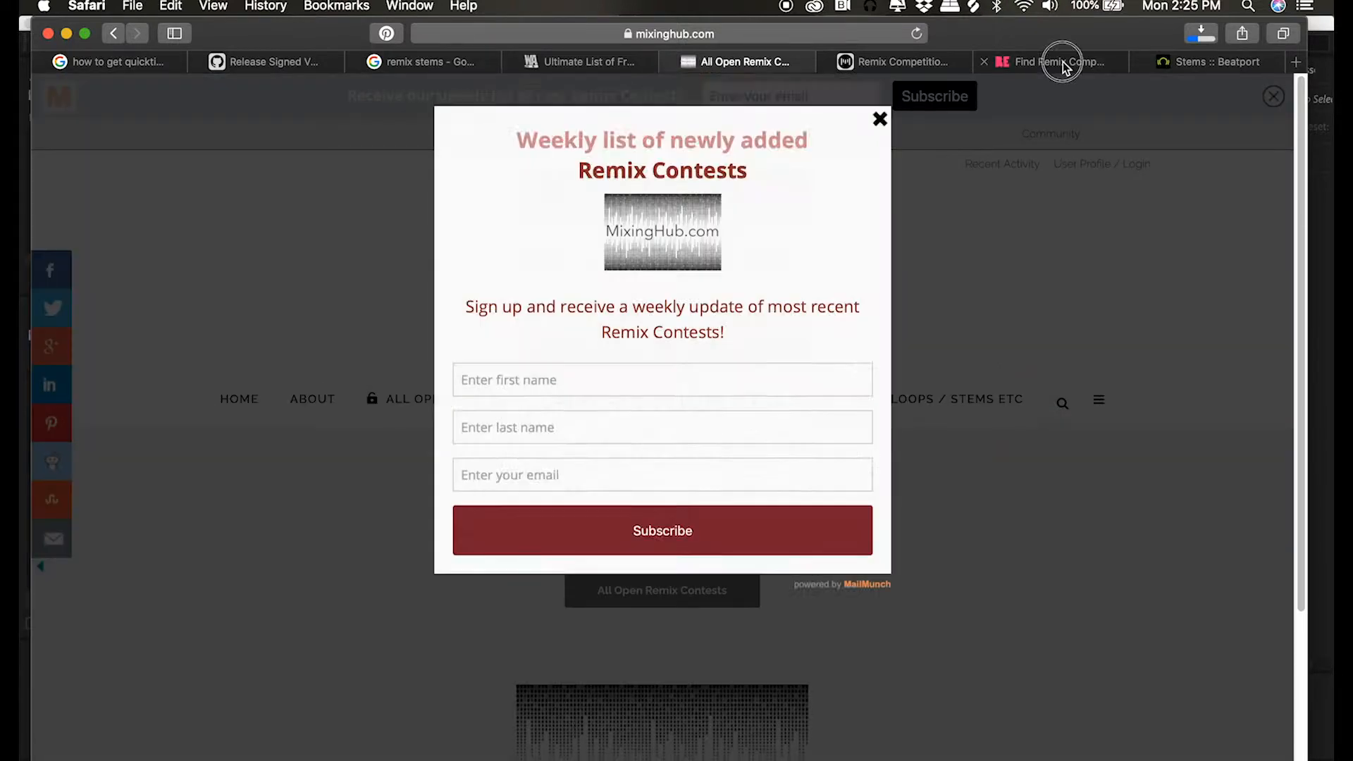
# Browse the Remix Comps site and Beatport's Stems page for sources of remix stems
pyautogui.click(1063, 61)
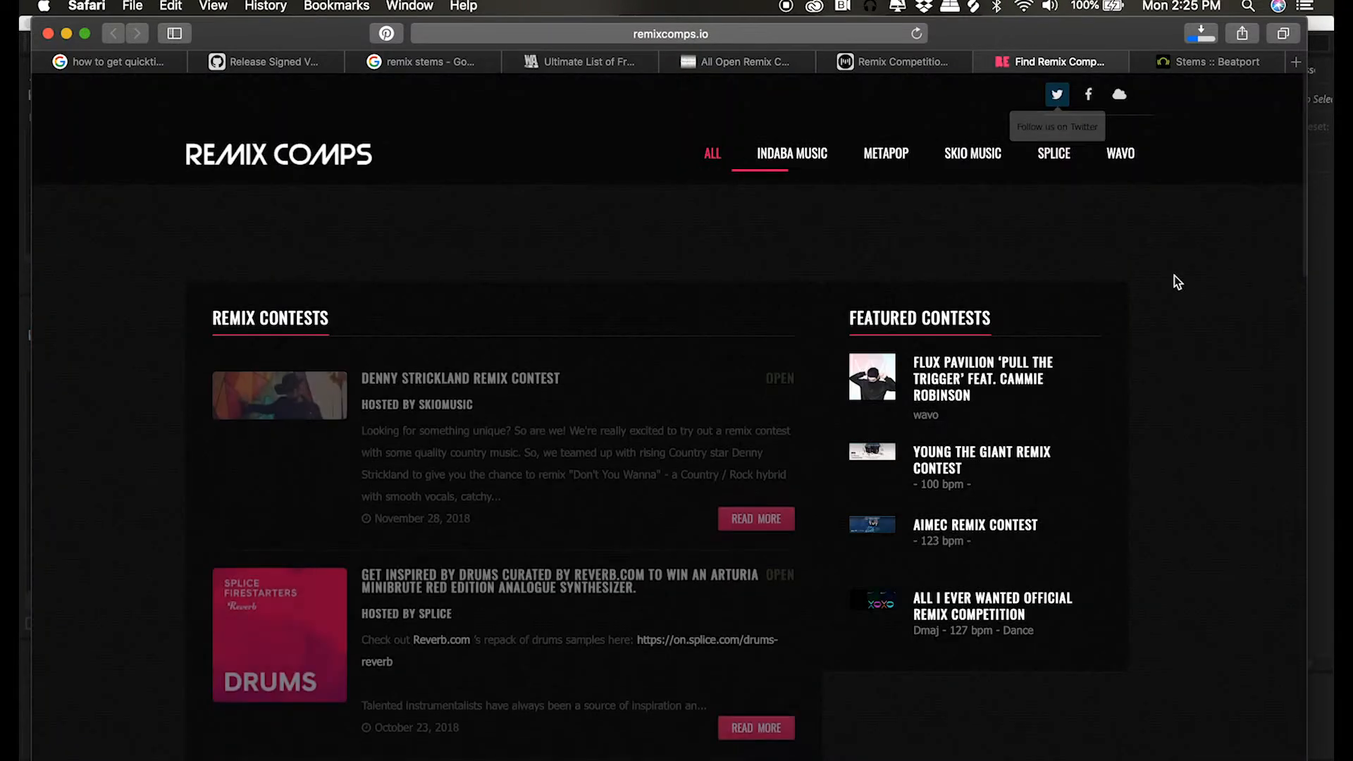
pyautogui.click(1228, 69)
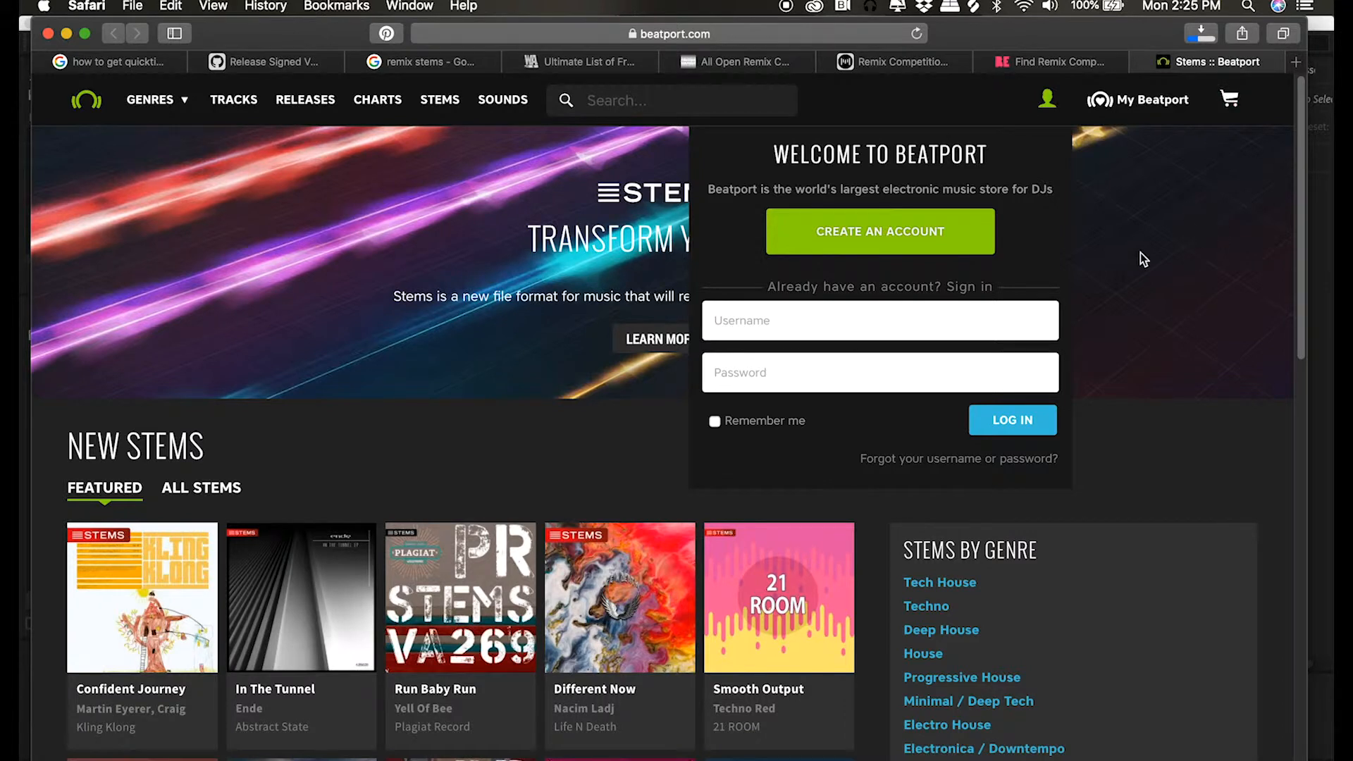
pyautogui.scroll(-2, 543, 431)
pyautogui.scroll(-5, 888, 570)
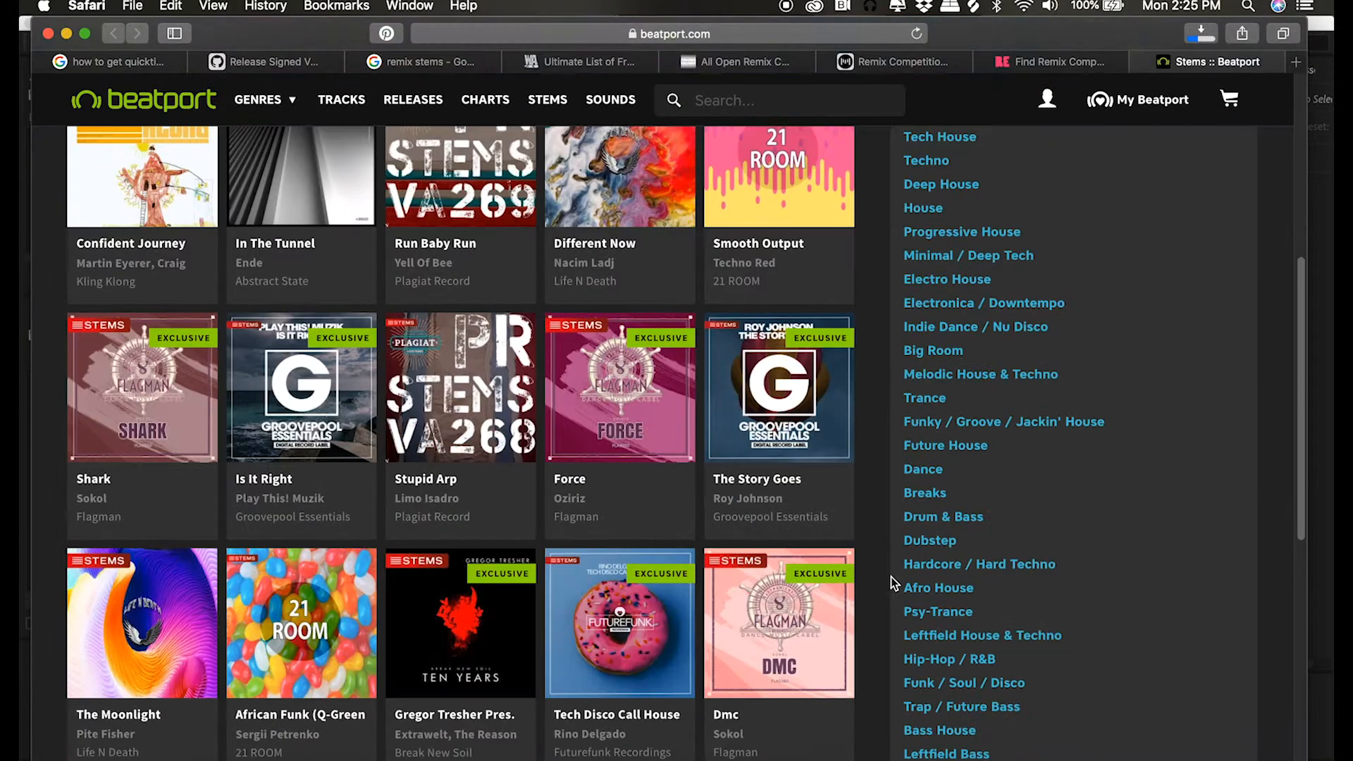
pyautogui.scroll(7, 1029, 711)
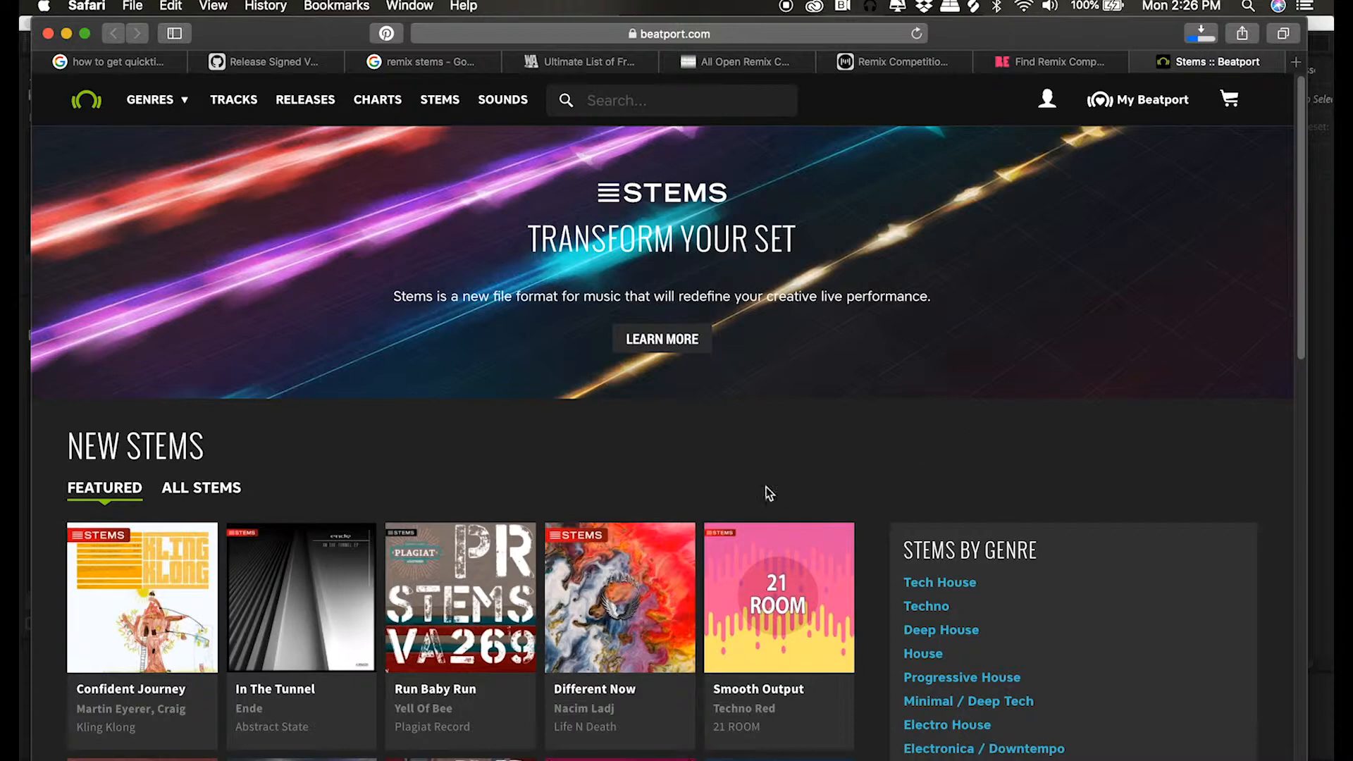
# Switch to Adobe Audition and inspect the waveforms of KEYZ.wav and BASSES.wav along their full length
pyautogui.click(521, 753)
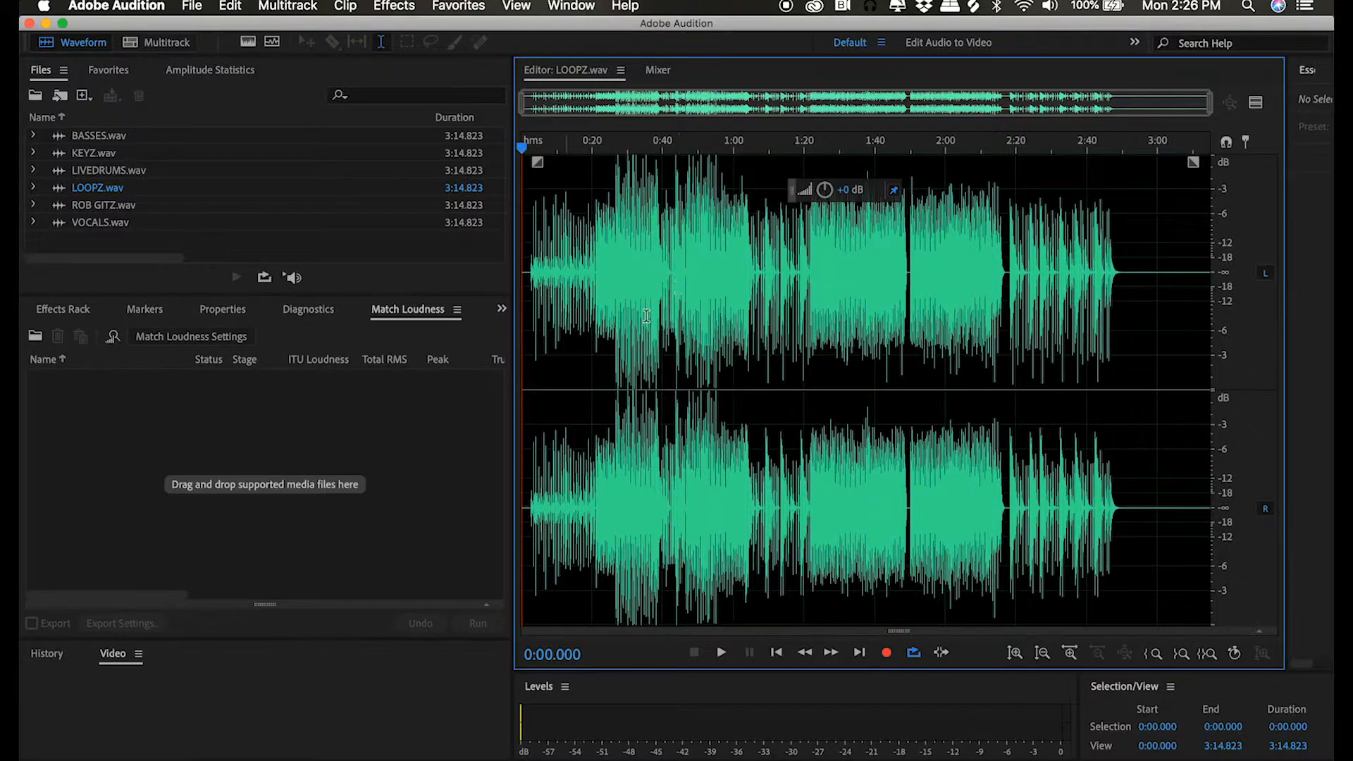
pyautogui.click(106, 154)
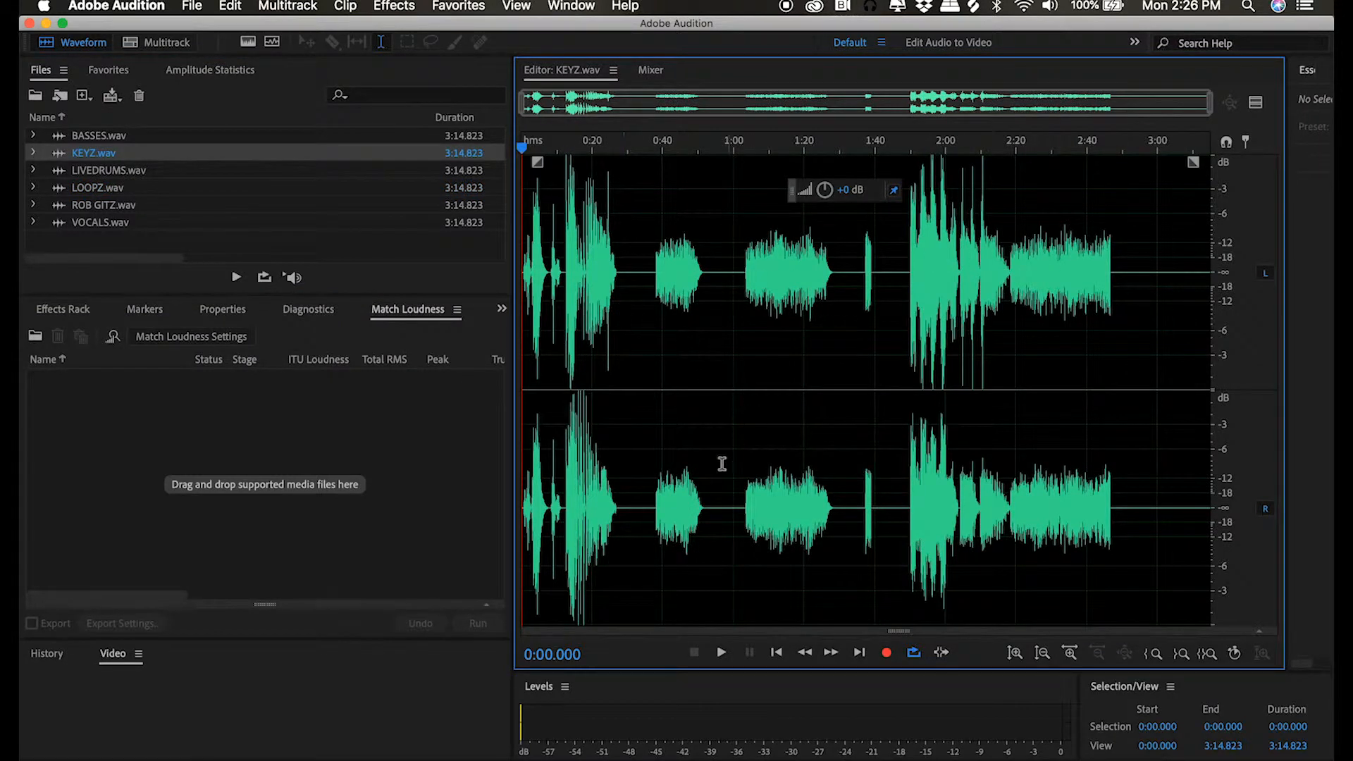
pyautogui.click(98, 135)
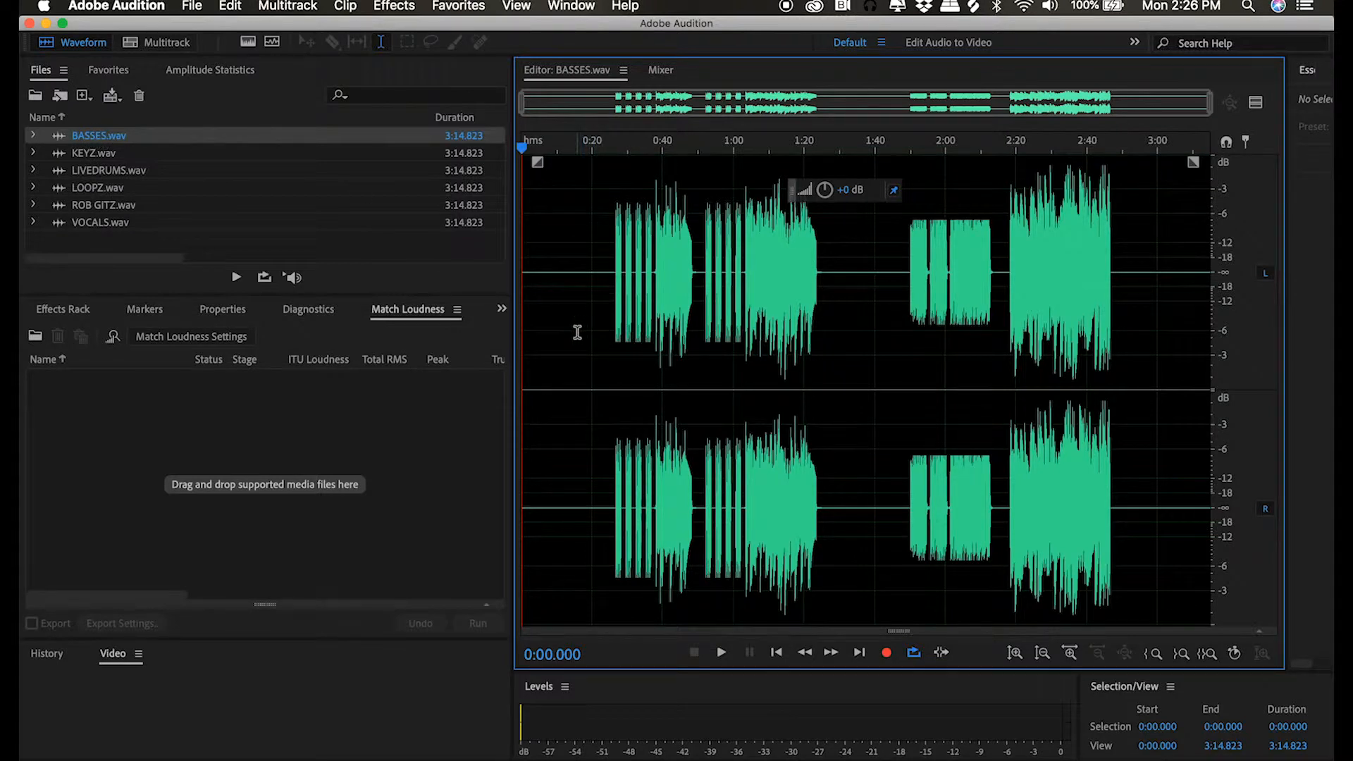
pyautogui.moveTo(577, 332); pyautogui.dragTo(1163, 324)
pyautogui.click(803, 404)
pyautogui.moveTo(615, 412); pyautogui.dragTo(1280, 353)
pyautogui.click(1116, 287)
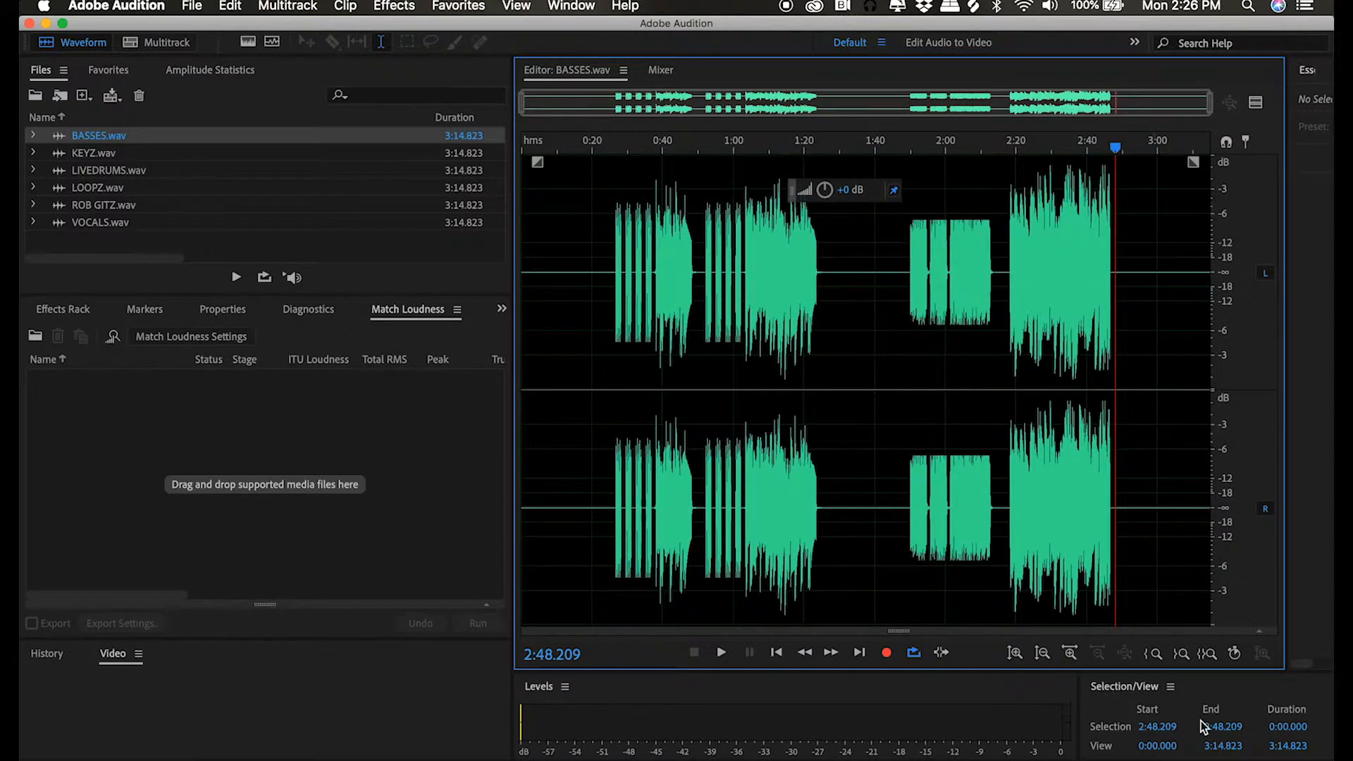
pyautogui.click(77, 223)
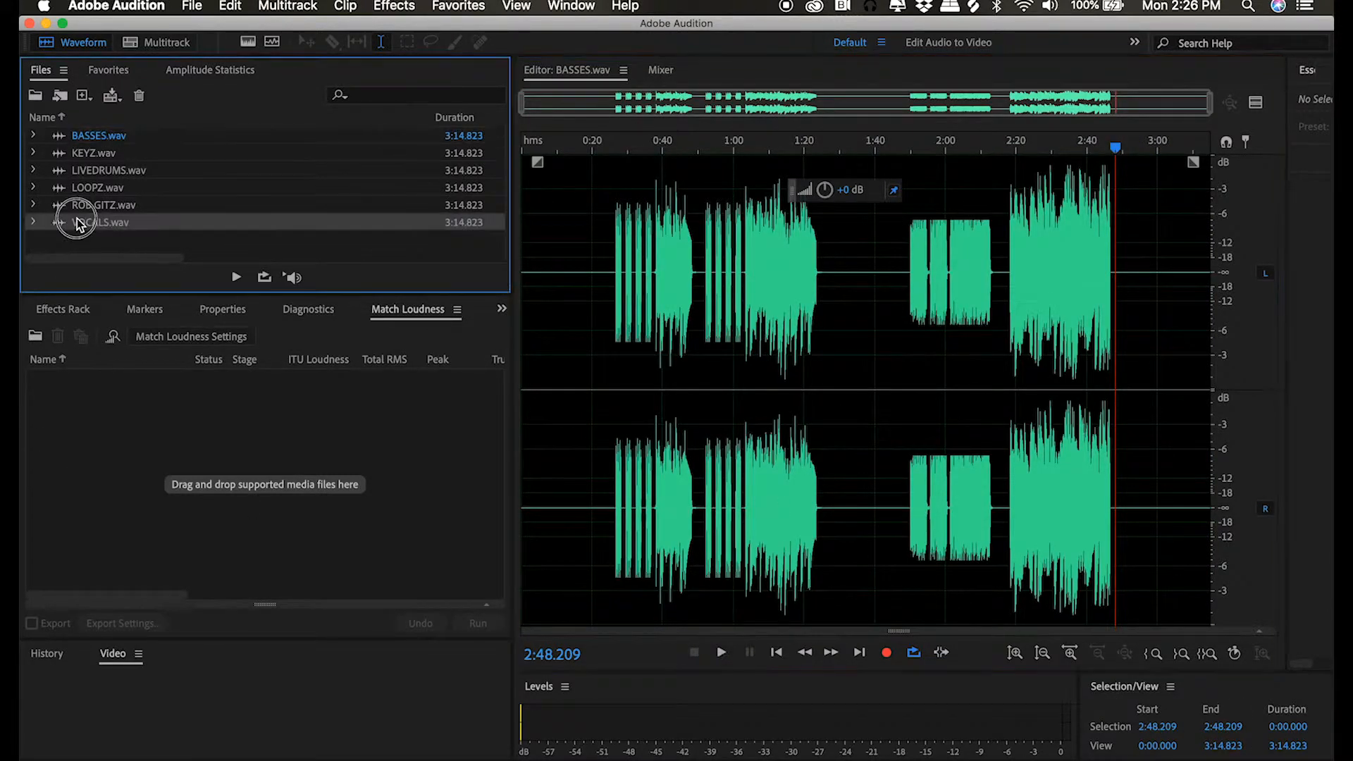
pyautogui.moveTo(554, 386); pyautogui.dragTo(1307, 303)
pyautogui.click(1132, 317)
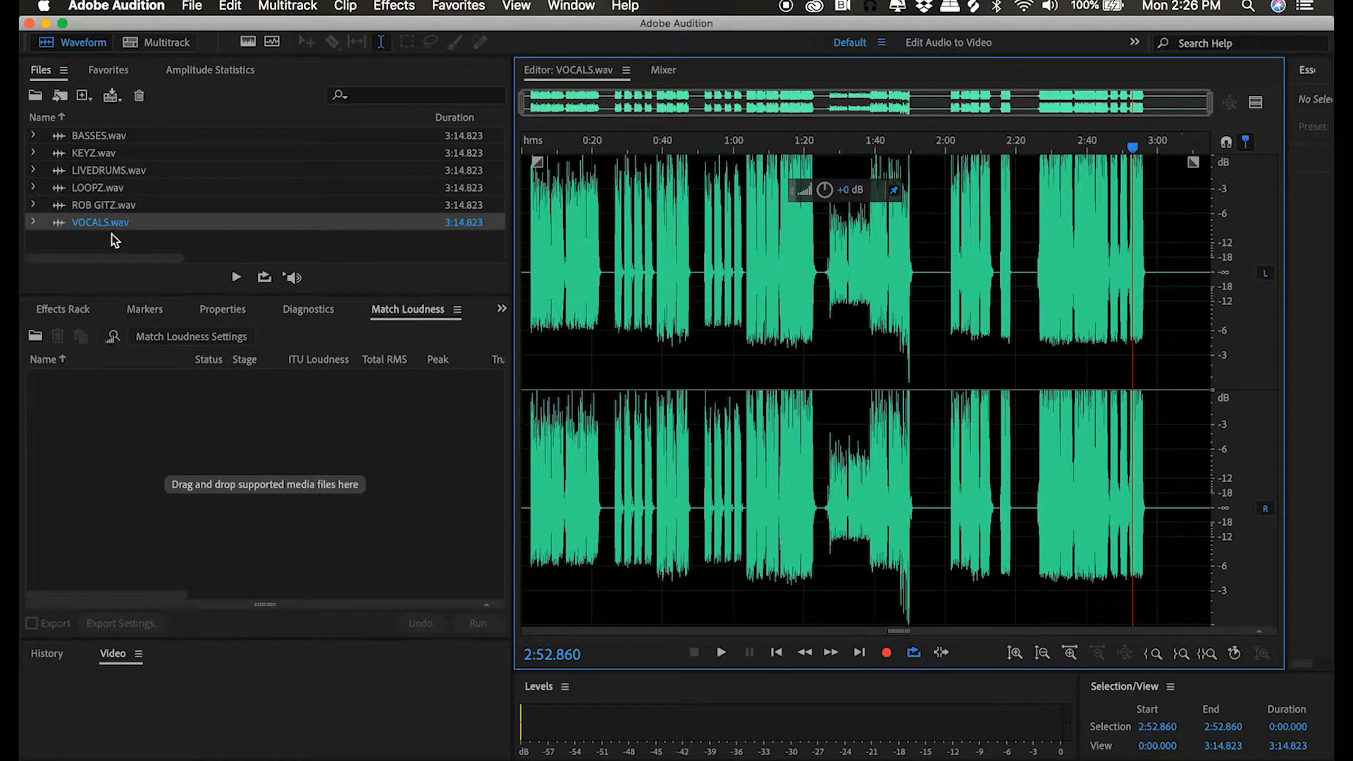
pyautogui.click(104, 212)
pyautogui.click(594, 356)
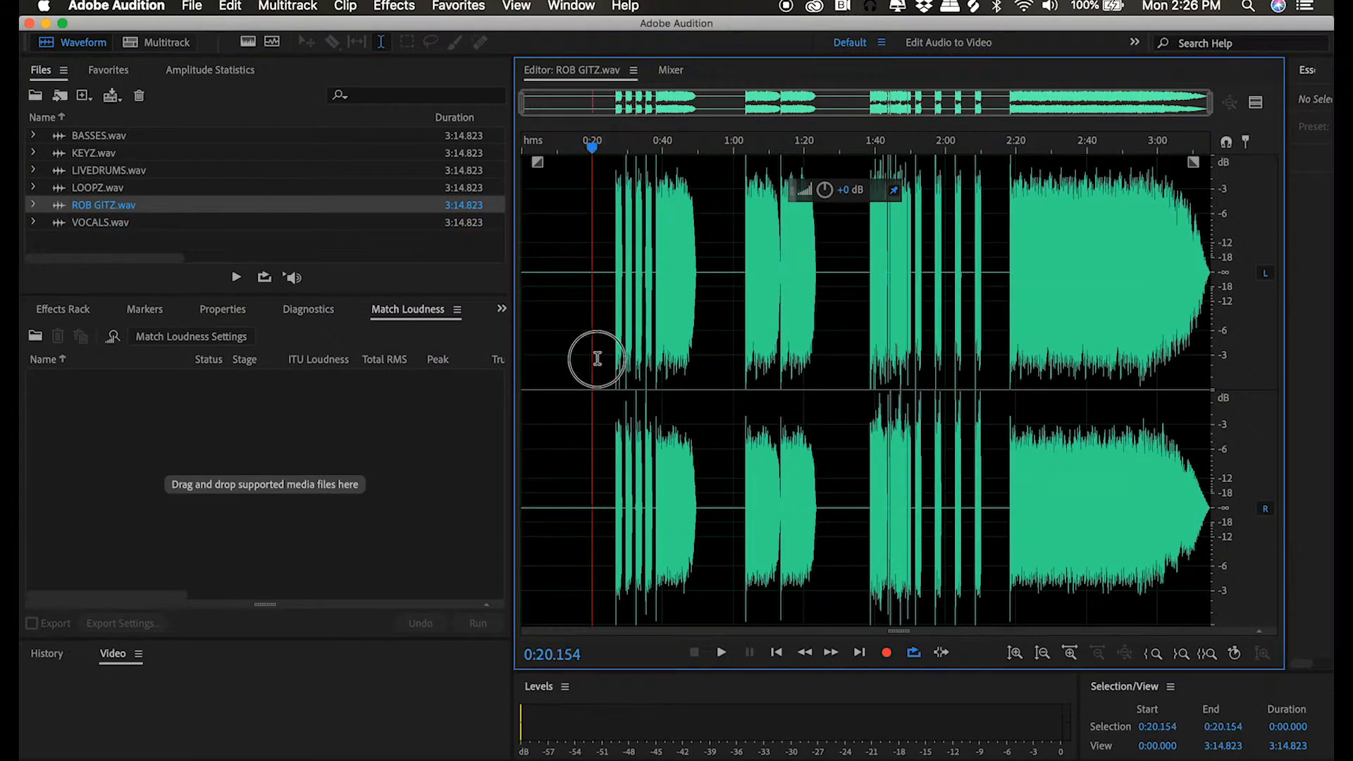
pyautogui.click(909, 336)
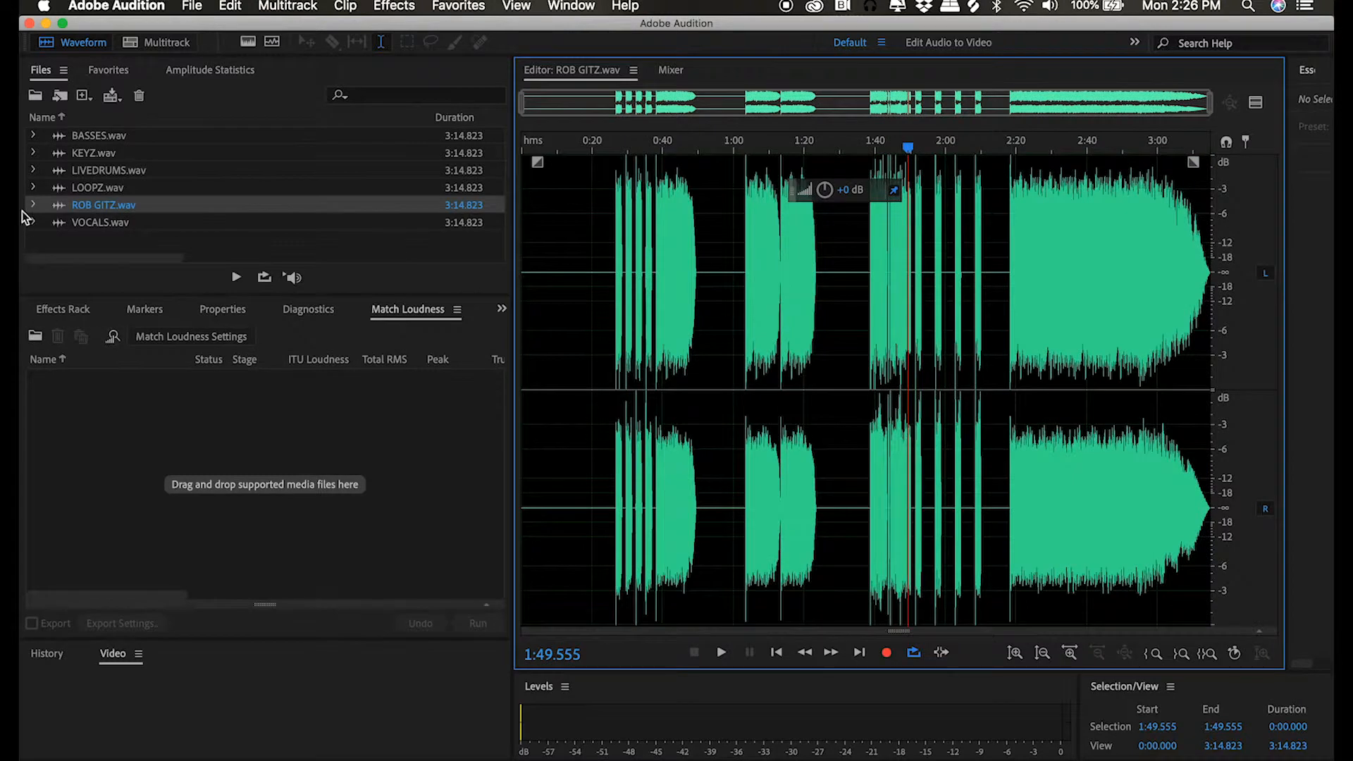
# Inspect the waveforms of LOOPZ.wav and LIVEDRUMS.wav in the editor
pyautogui.click(116, 189)
pyautogui.click(638, 311)
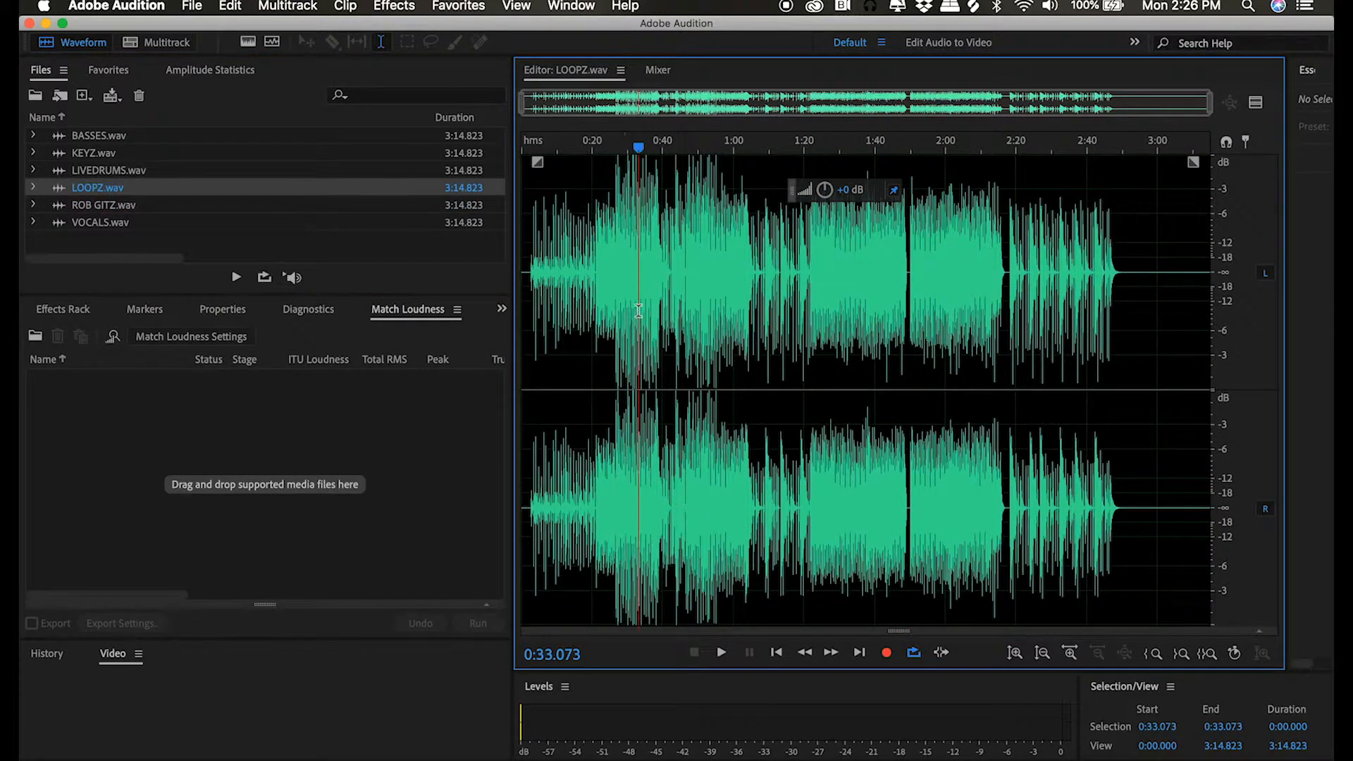
pyautogui.click(124, 172)
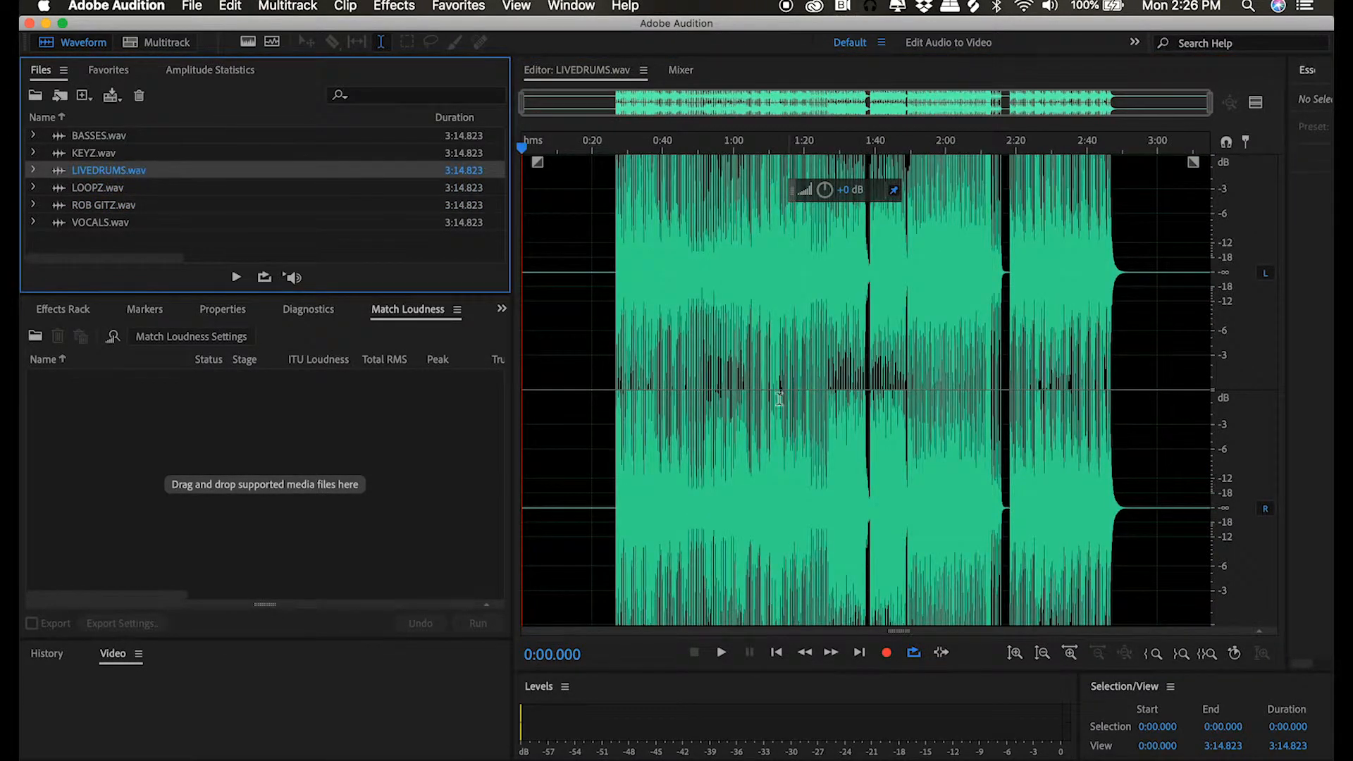
pyautogui.moveTo(770, 398); pyautogui.dragTo(1212, 399)
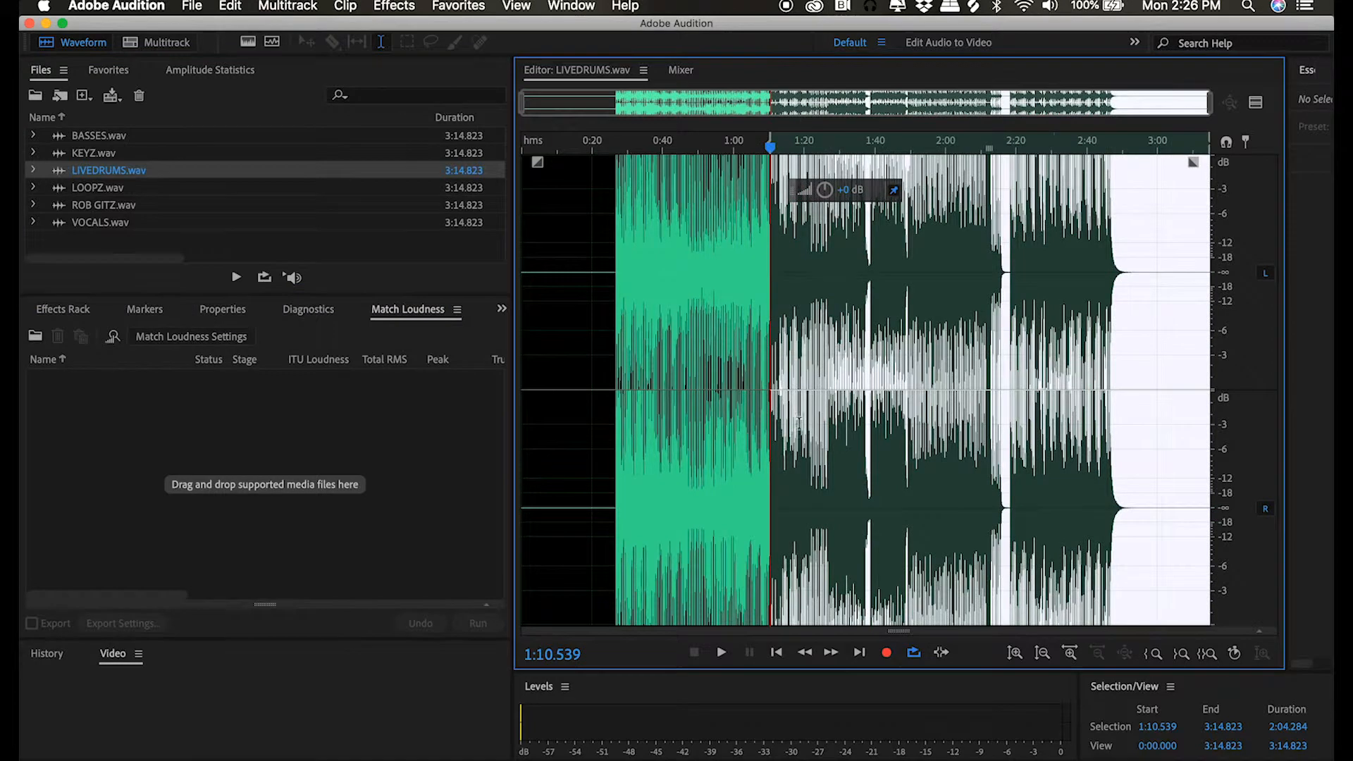
pyautogui.click(715, 404)
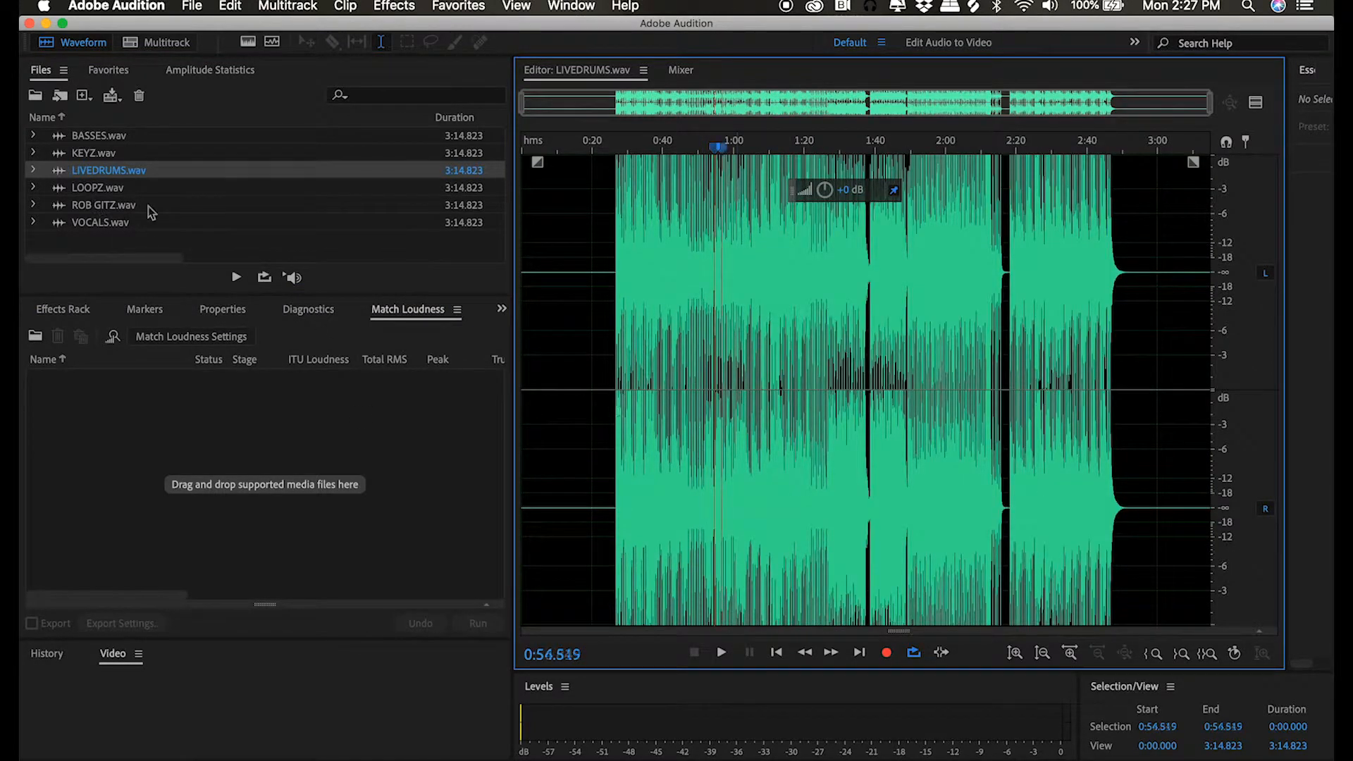
# Create a new multitrack session named PWEI
pyautogui.click(159, 44)
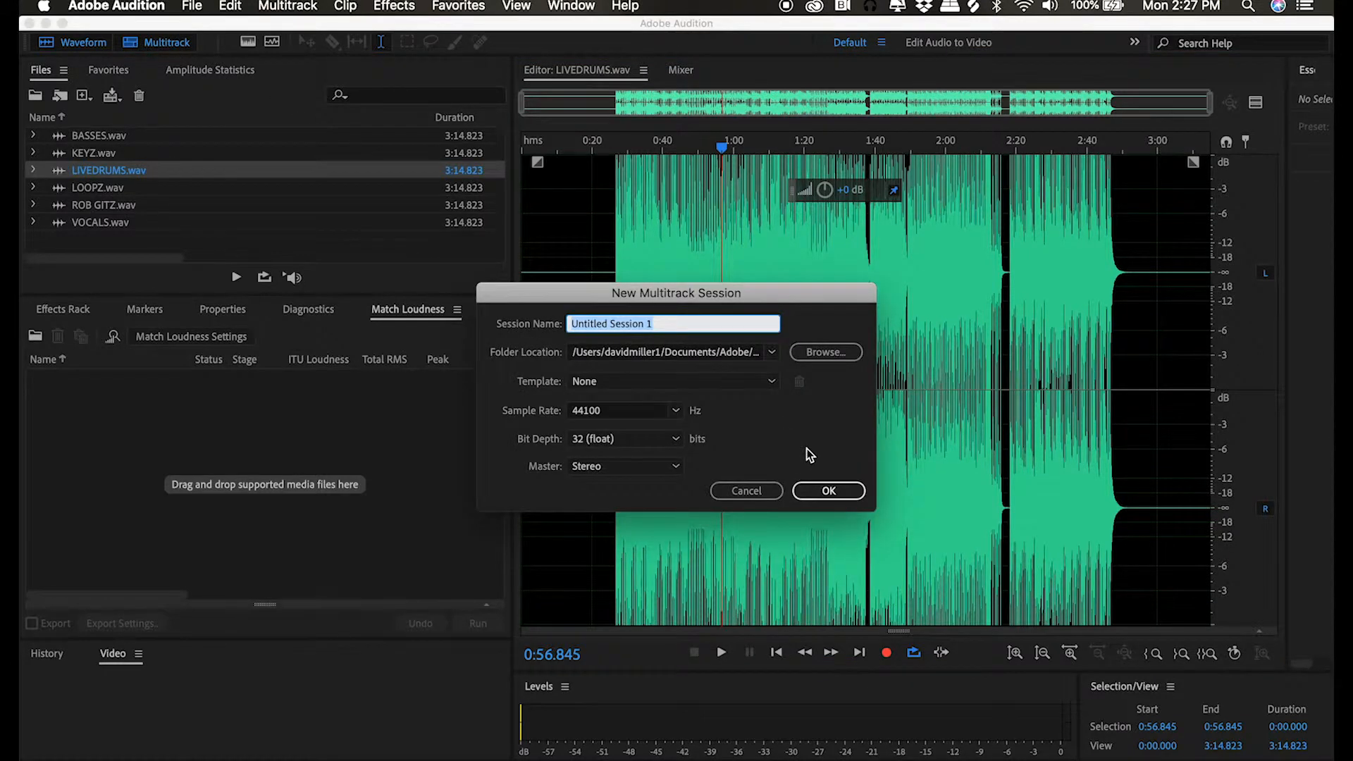
pyautogui.write('PWEI')
pyautogui.press('Return')
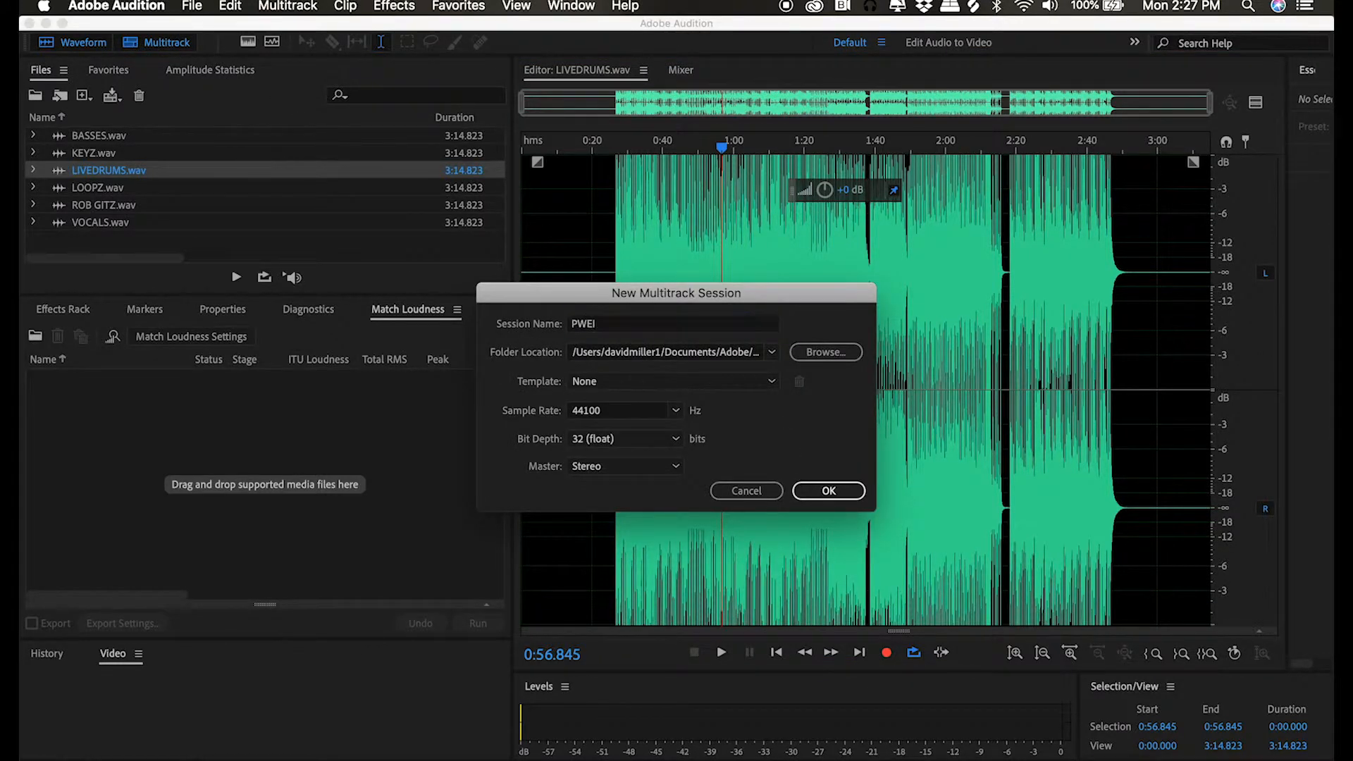
# Add all six WAV stems to the PWEI session on separate tracks, starting at the beginning of the timeline
pyautogui.click(121, 141)
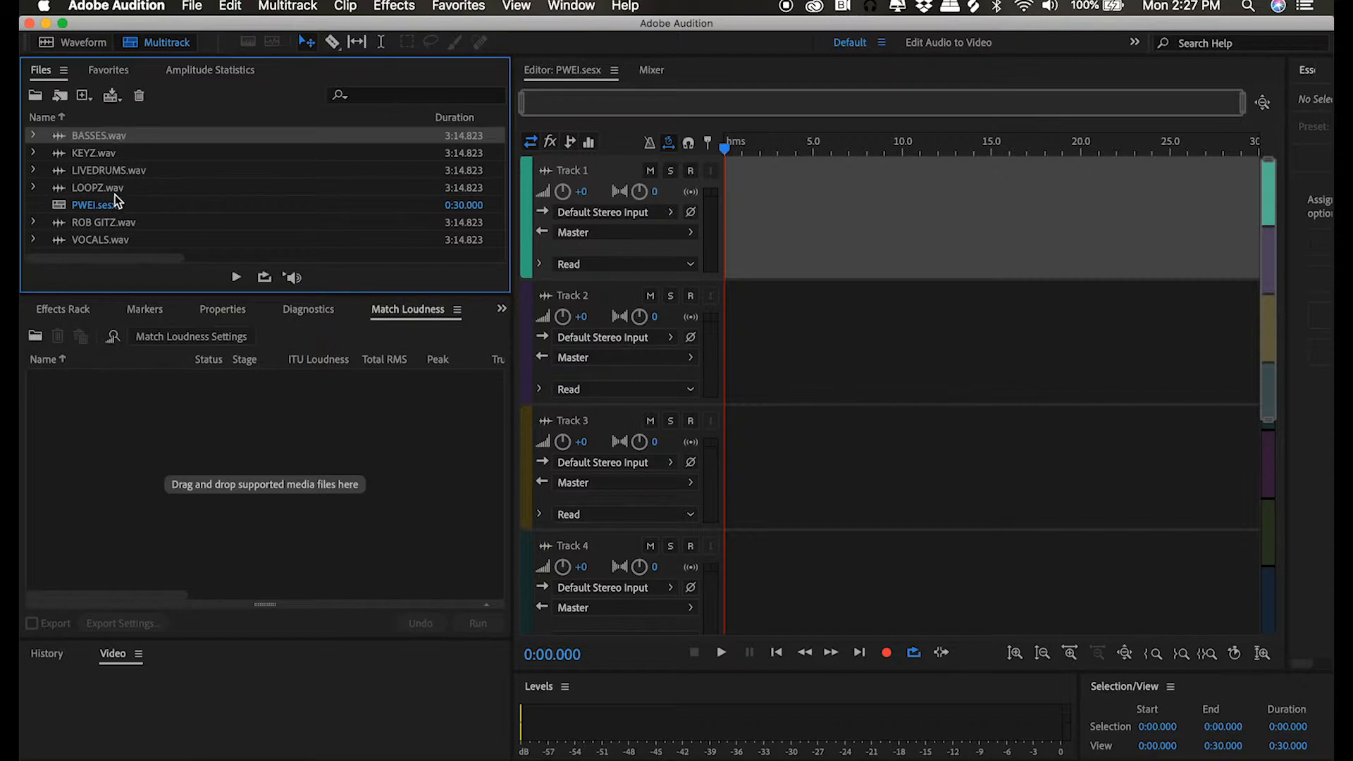
pyautogui.keyDown('shift'); pyautogui.click(106, 188); pyautogui.keyUp('shift')
pyautogui.keyDown('shift'); pyautogui.click(114, 222); pyautogui.keyUp('shift')
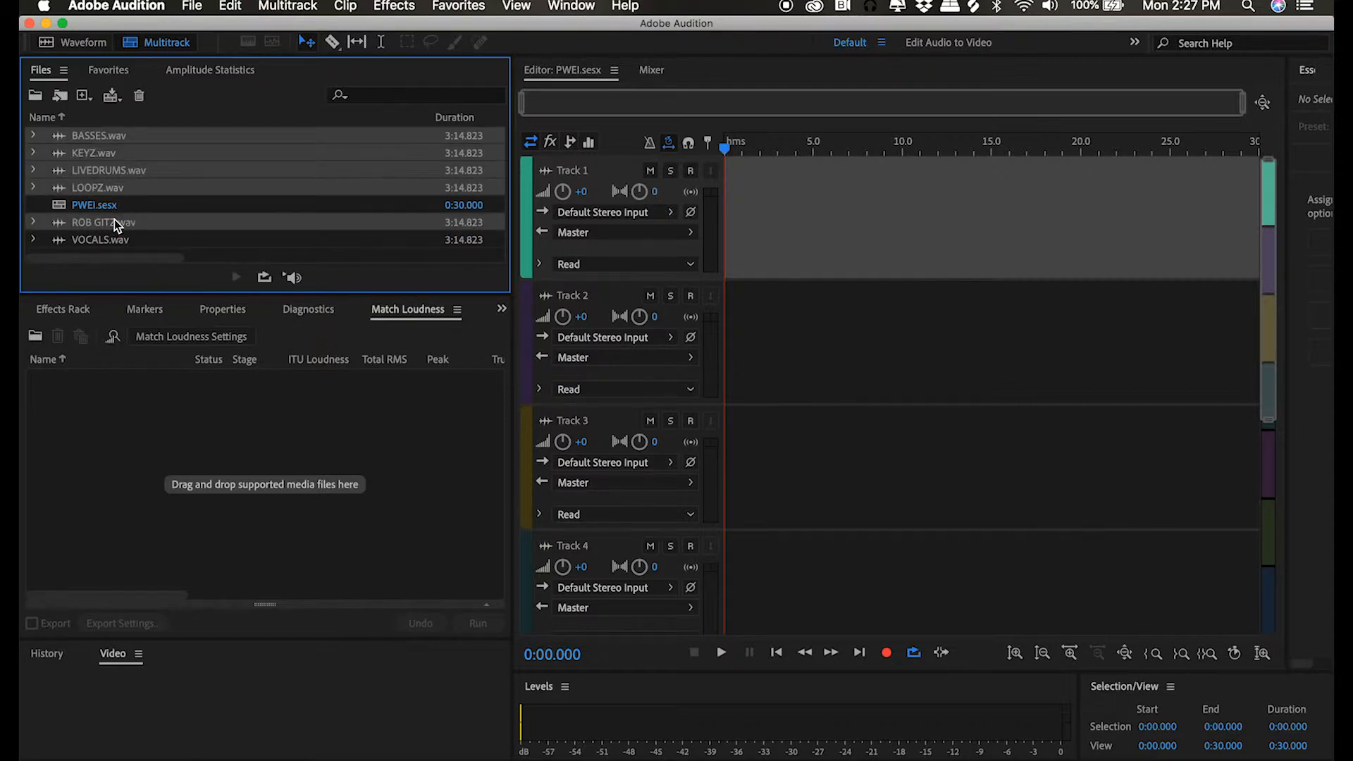
pyautogui.keyDown('shift'); pyautogui.click(106, 240); pyautogui.keyUp('shift')
pyautogui.moveTo(109, 172); pyautogui.dragTo(640, 256)
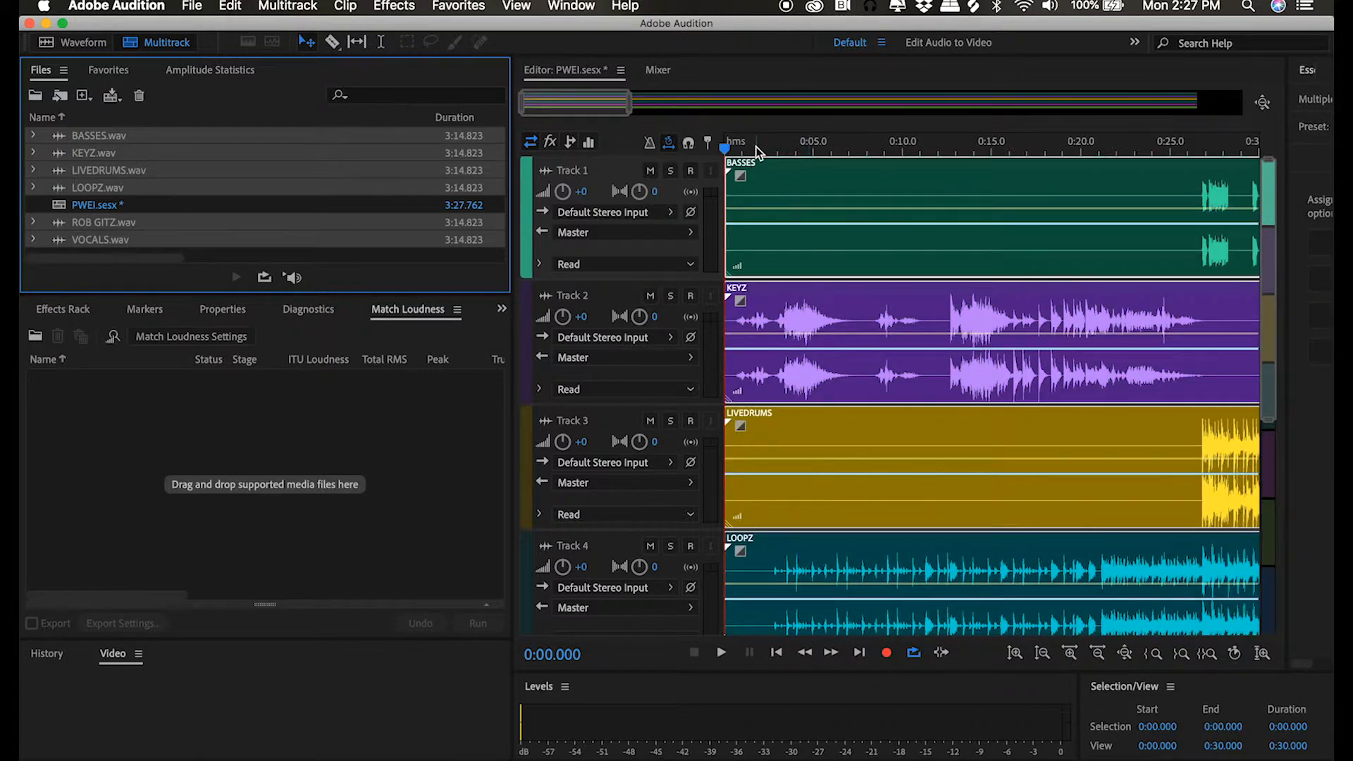
# Preview the stems together, fit the entire session in view, and return the playhead to the start
pyautogui.moveTo(755, 143); pyautogui.dragTo(912, 127)
pyautogui.press('\\')
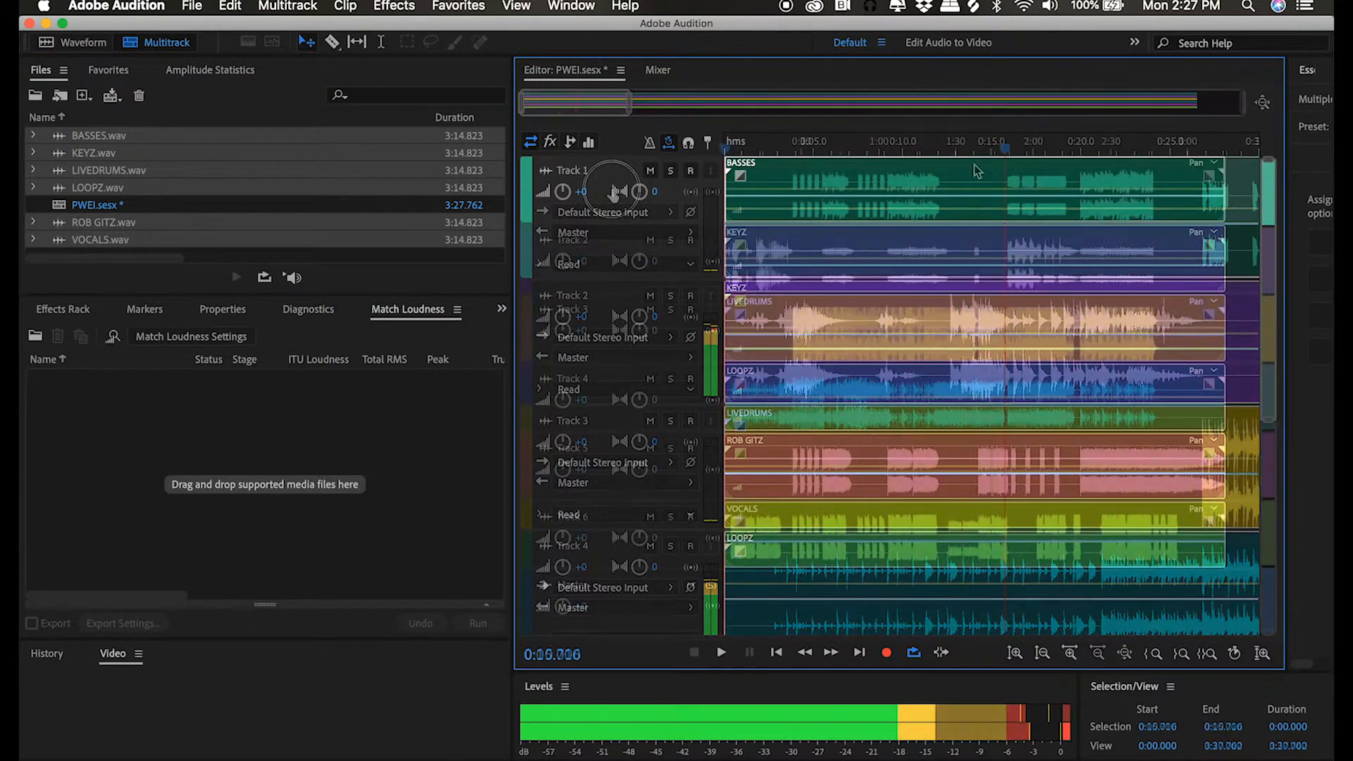
pyautogui.moveTo(805, 186); pyautogui.dragTo(744, 120)
# Look over the ROB GITZ, LOOPZ, LIVEDRUMS and KEYZ clips and return the playhead to the session start
pyautogui.click(796, 467)
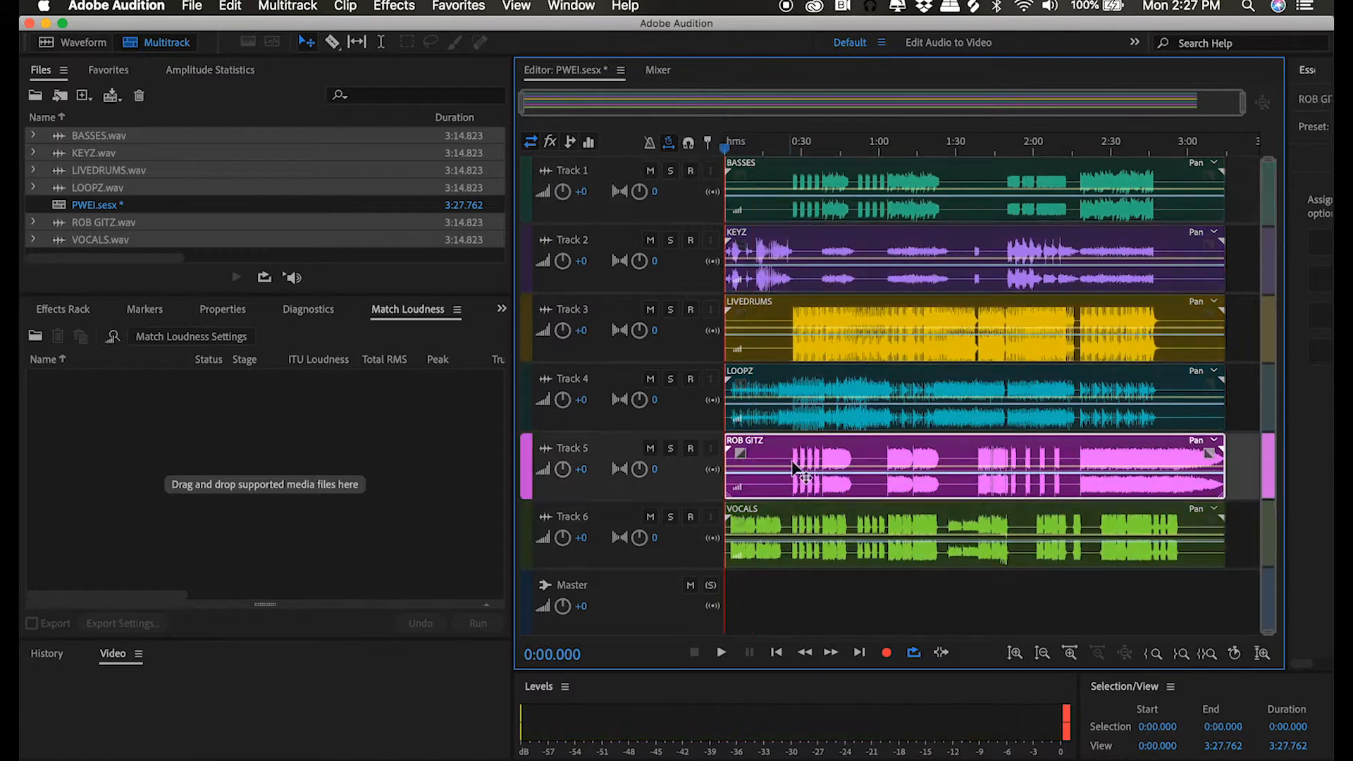
pyautogui.click(810, 399)
pyautogui.click(826, 333)
pyautogui.click(842, 282)
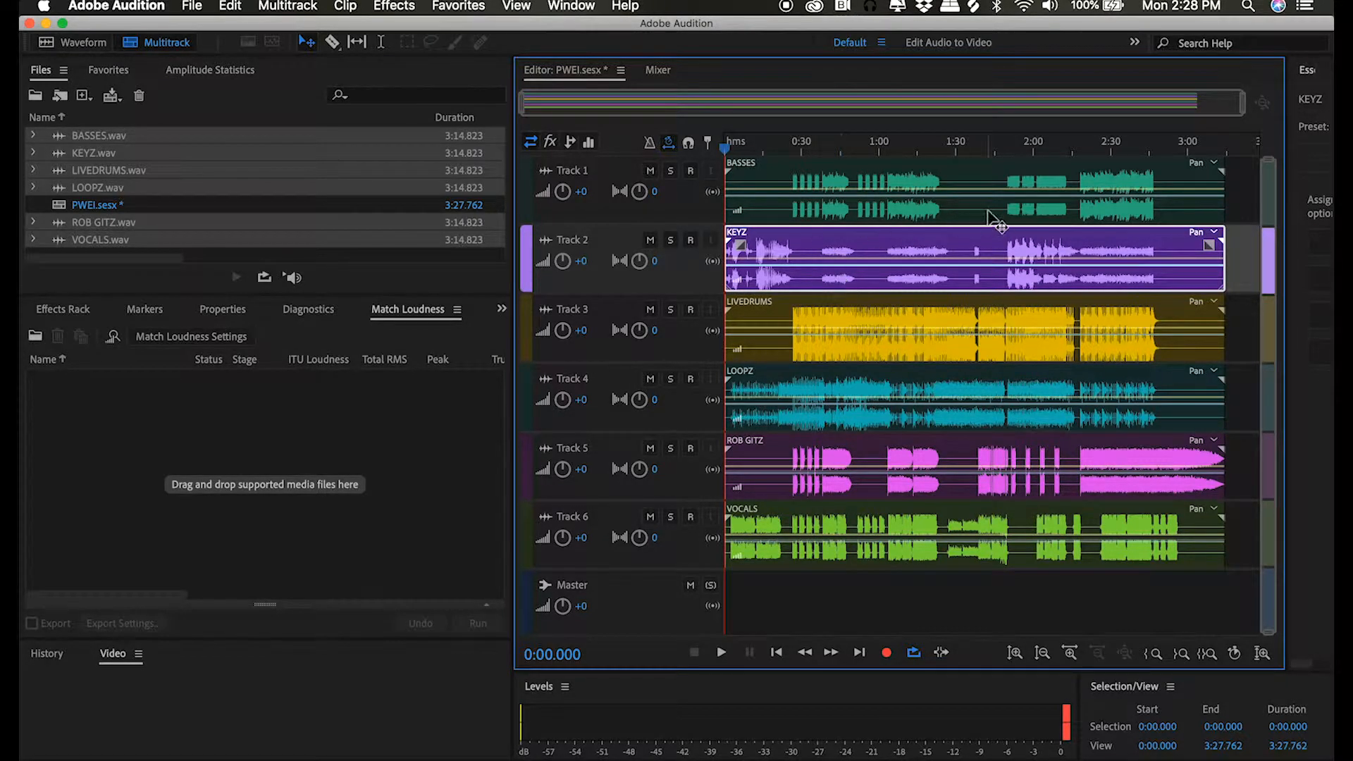
pyautogui.moveTo(843, 152); pyautogui.dragTo(713, 196)
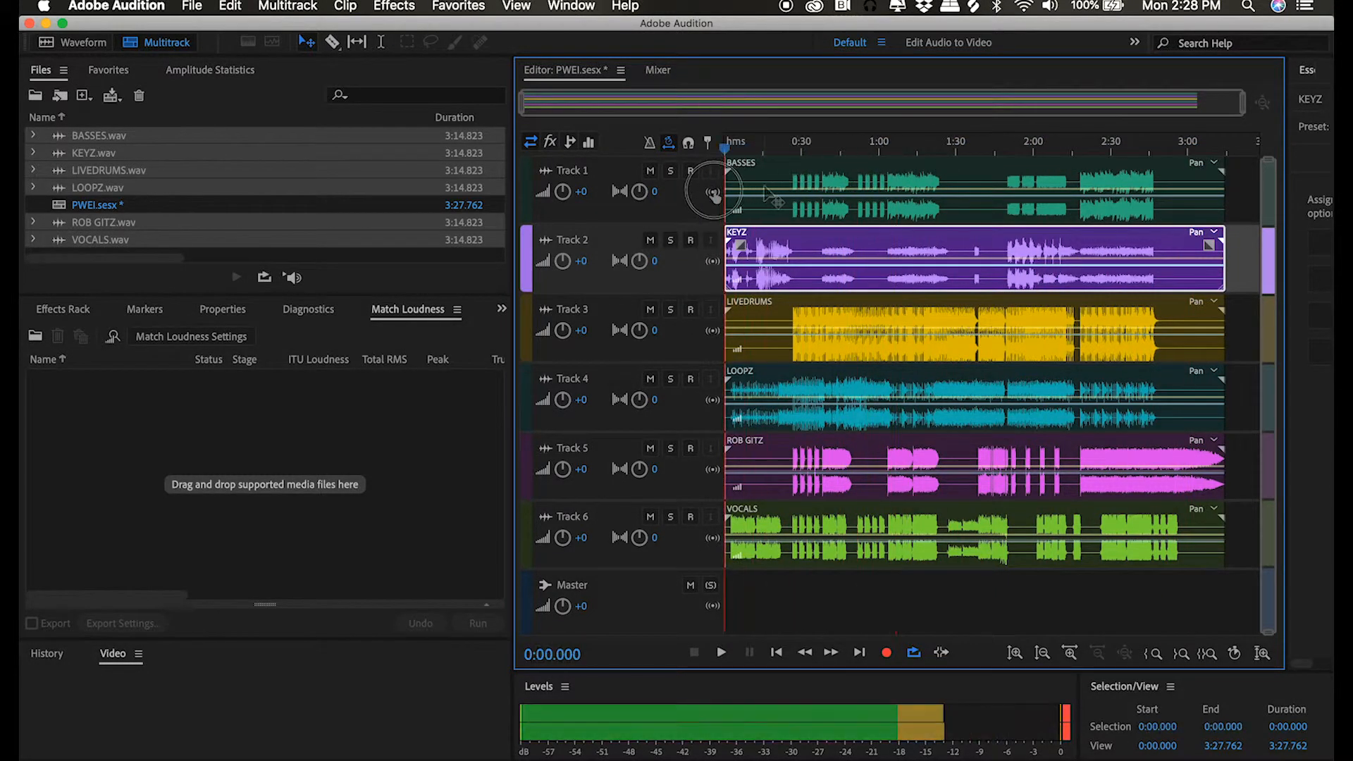
# Open the BASSES clip and ROB GITZ.wav in the waveform editor and audition parts of each stem
pyautogui.doubleClick(764, 201)
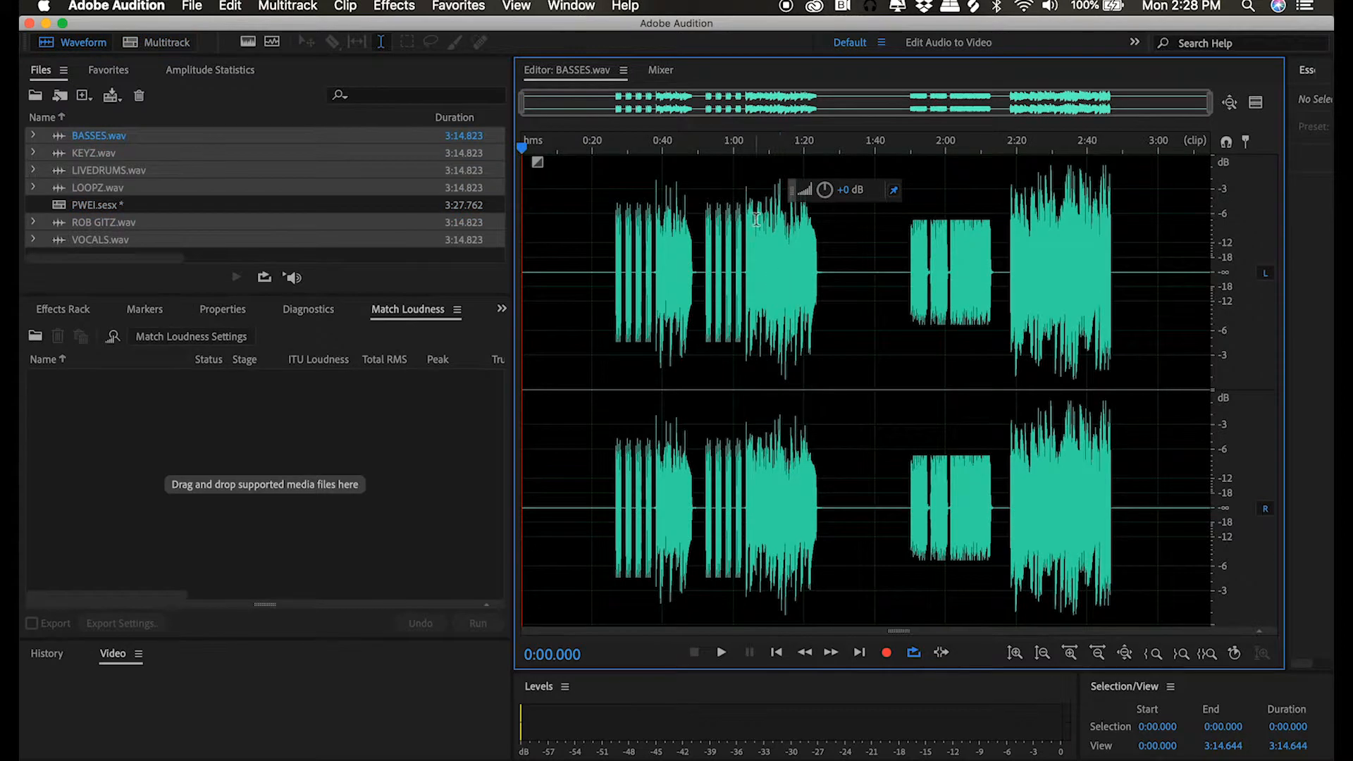
pyautogui.moveTo(602, 148); pyautogui.dragTo(952, 185)
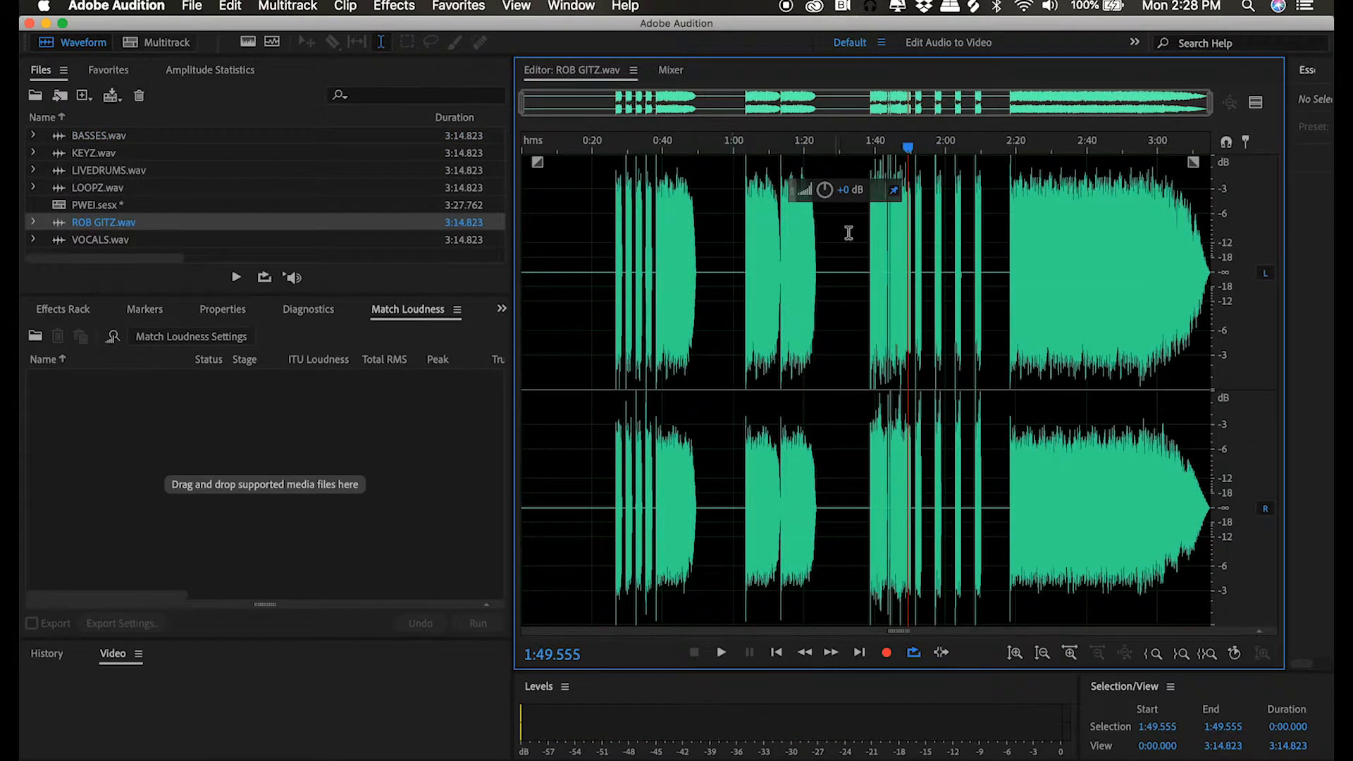
pyautogui.moveTo(846, 152); pyautogui.dragTo(657, 221)
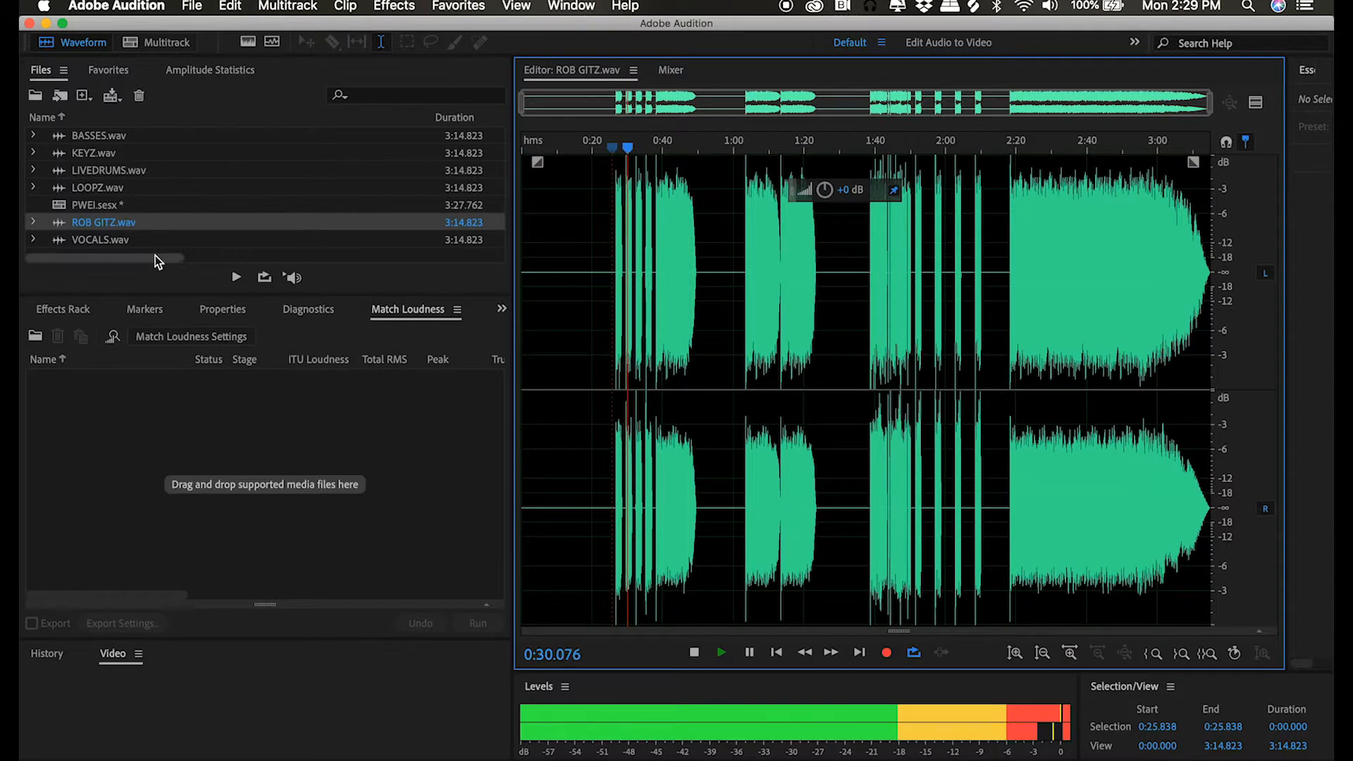
# Reopen BASSES.wav to audition its first notes and the section near 1:48, and go back to the PWEI session start
pyautogui.doubleClick(99, 135)
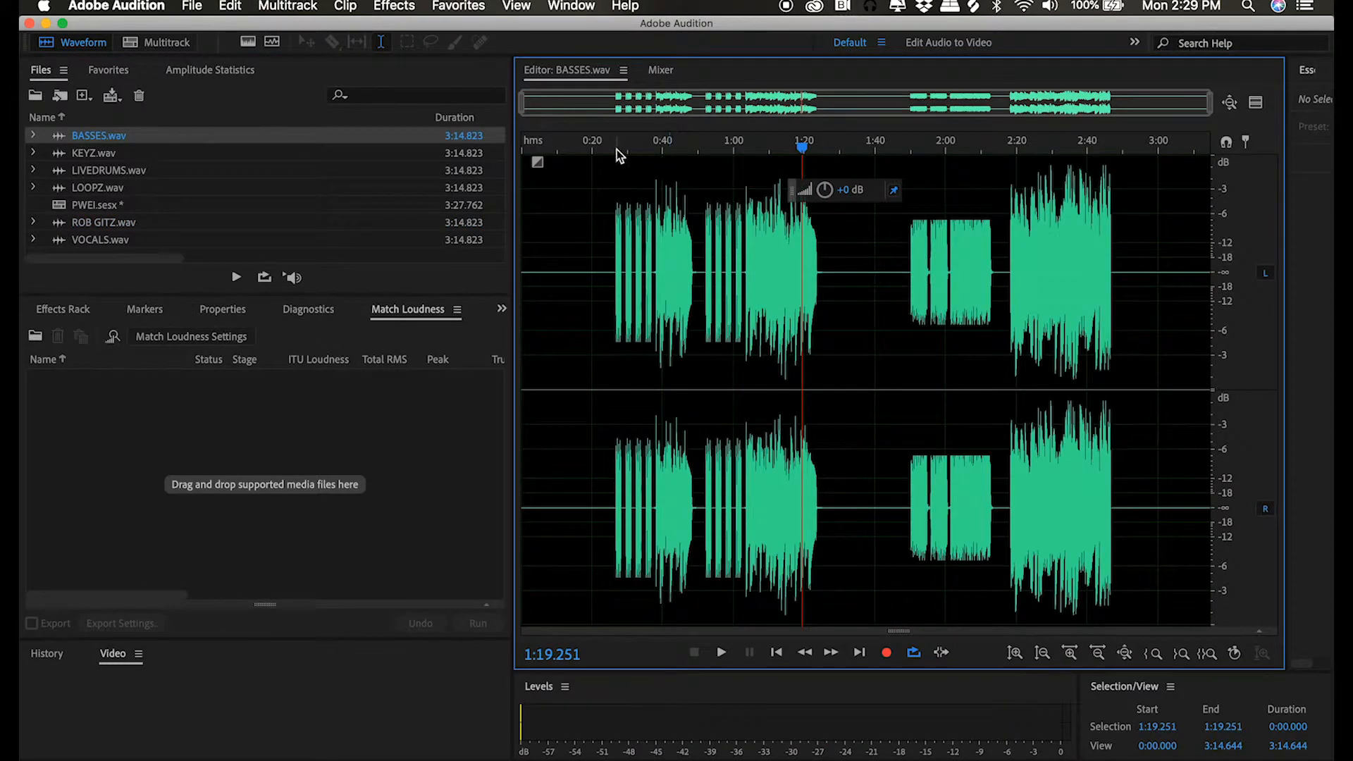
pyautogui.click(617, 155)
pyautogui.click(905, 363)
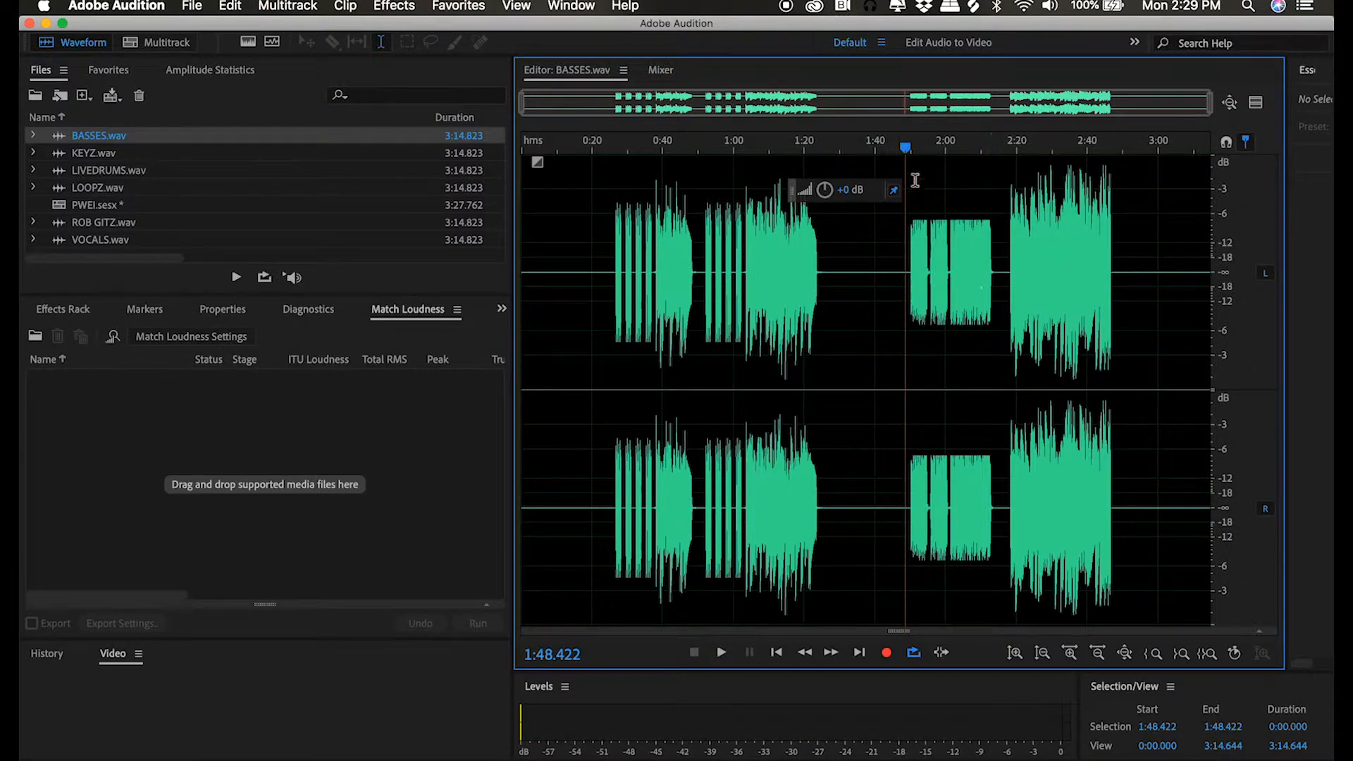
pyautogui.moveTo(937, 134); pyautogui.dragTo(695, 236)
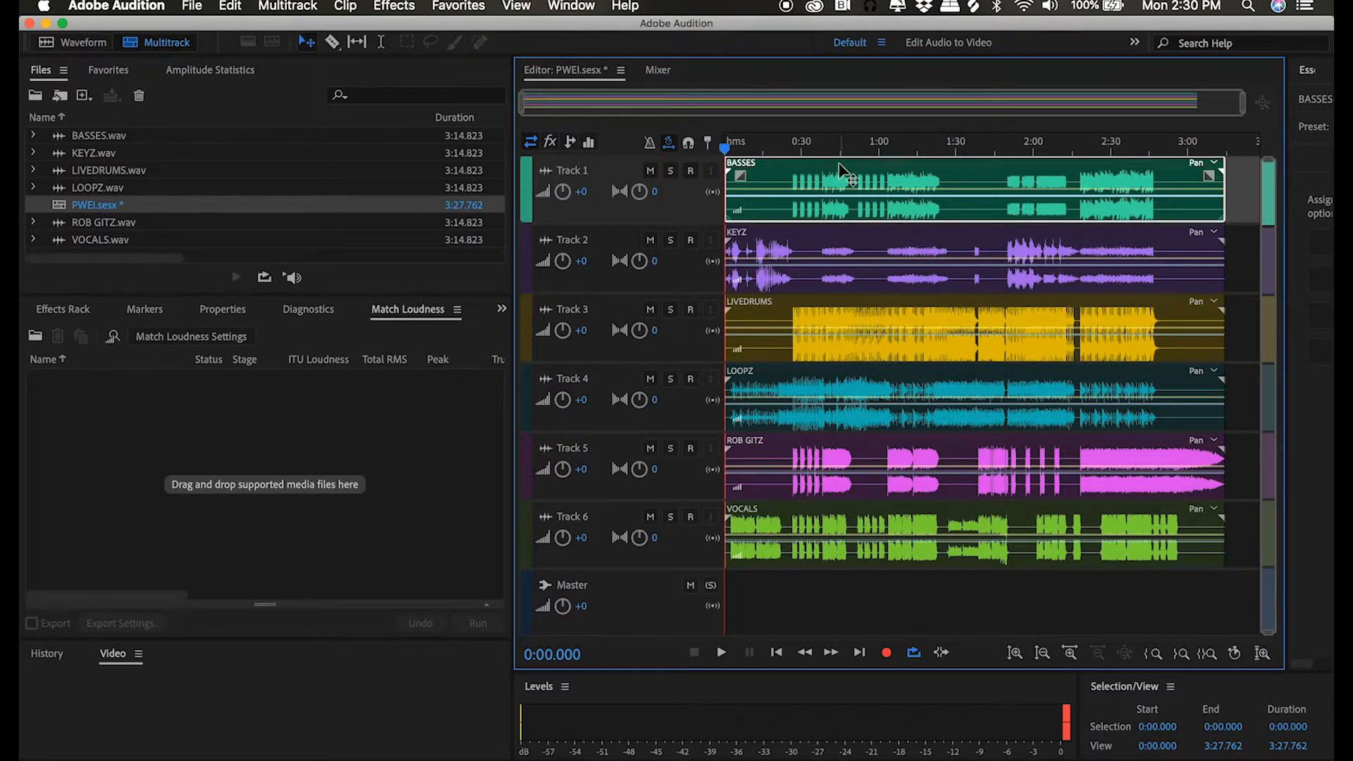
# Audition several sections of the full PWEI mix along the timeline and return the playhead to the start
pyautogui.moveTo(768, 143); pyautogui.dragTo(892, 146)
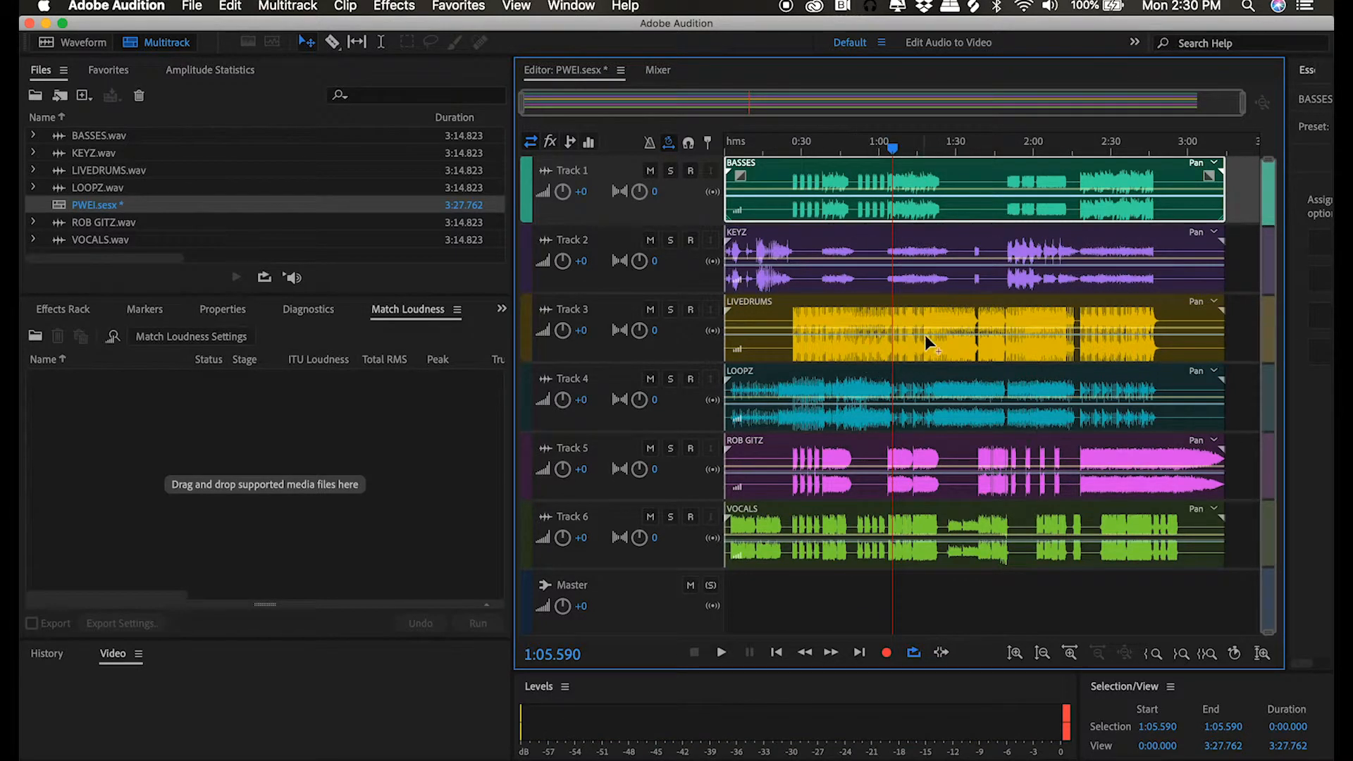
pyautogui.click(1021, 147)
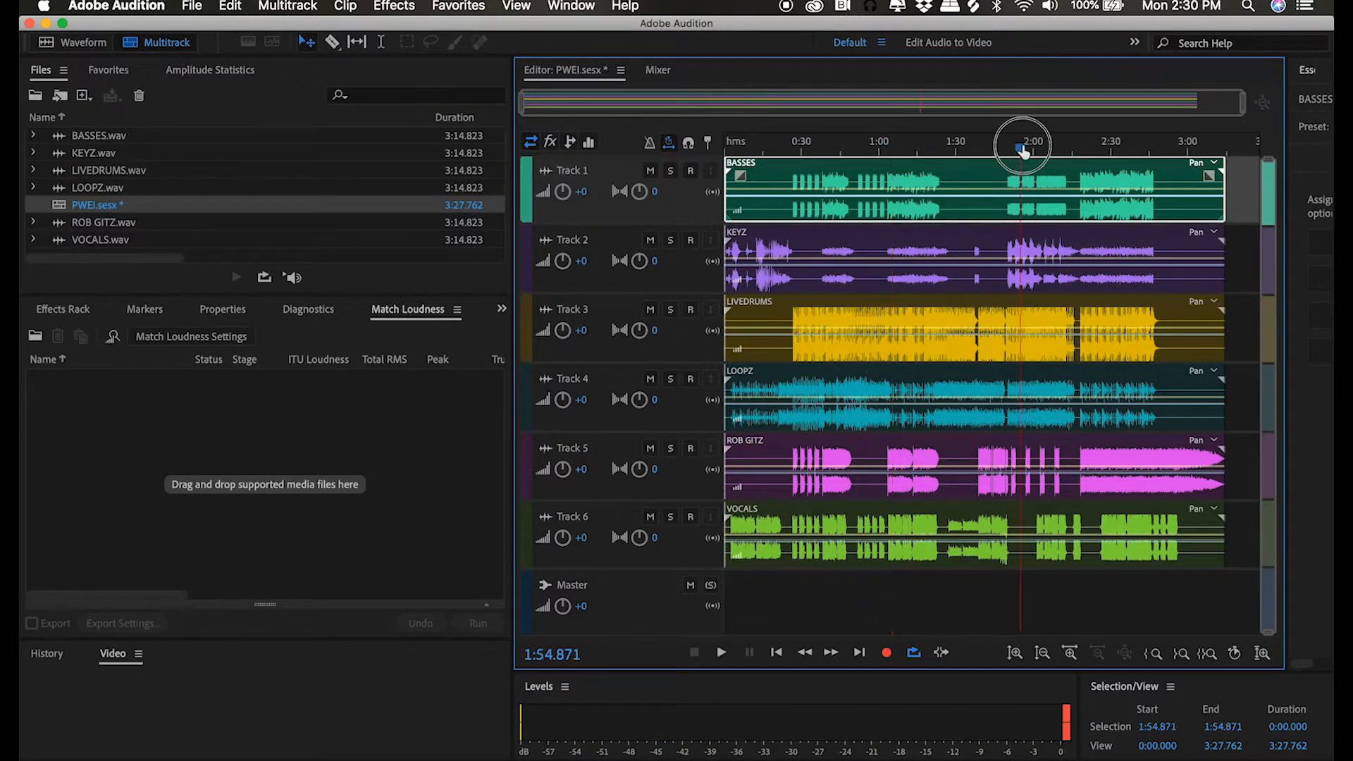
pyautogui.moveTo(1023, 151); pyautogui.dragTo(1119, 186)
pyautogui.press('space')
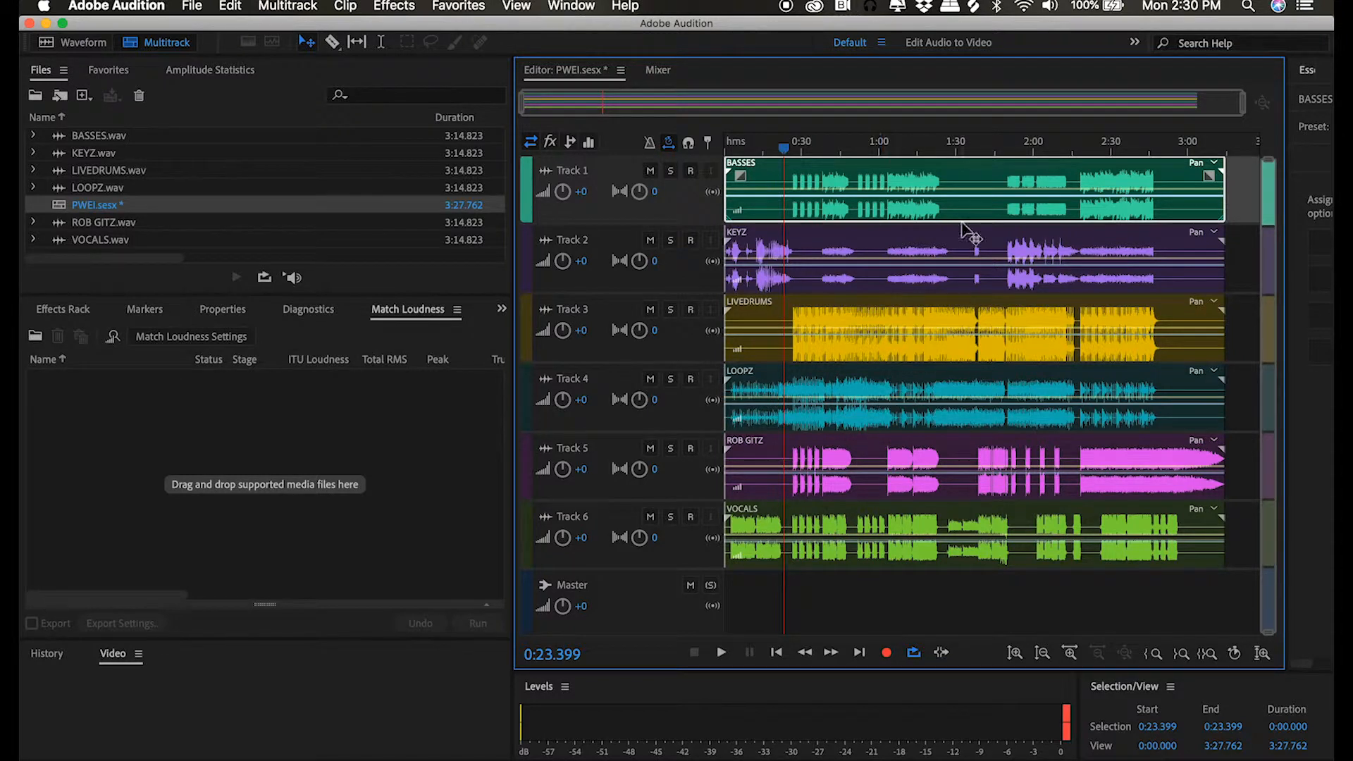
pyautogui.moveTo(899, 138); pyautogui.dragTo(676, 225)
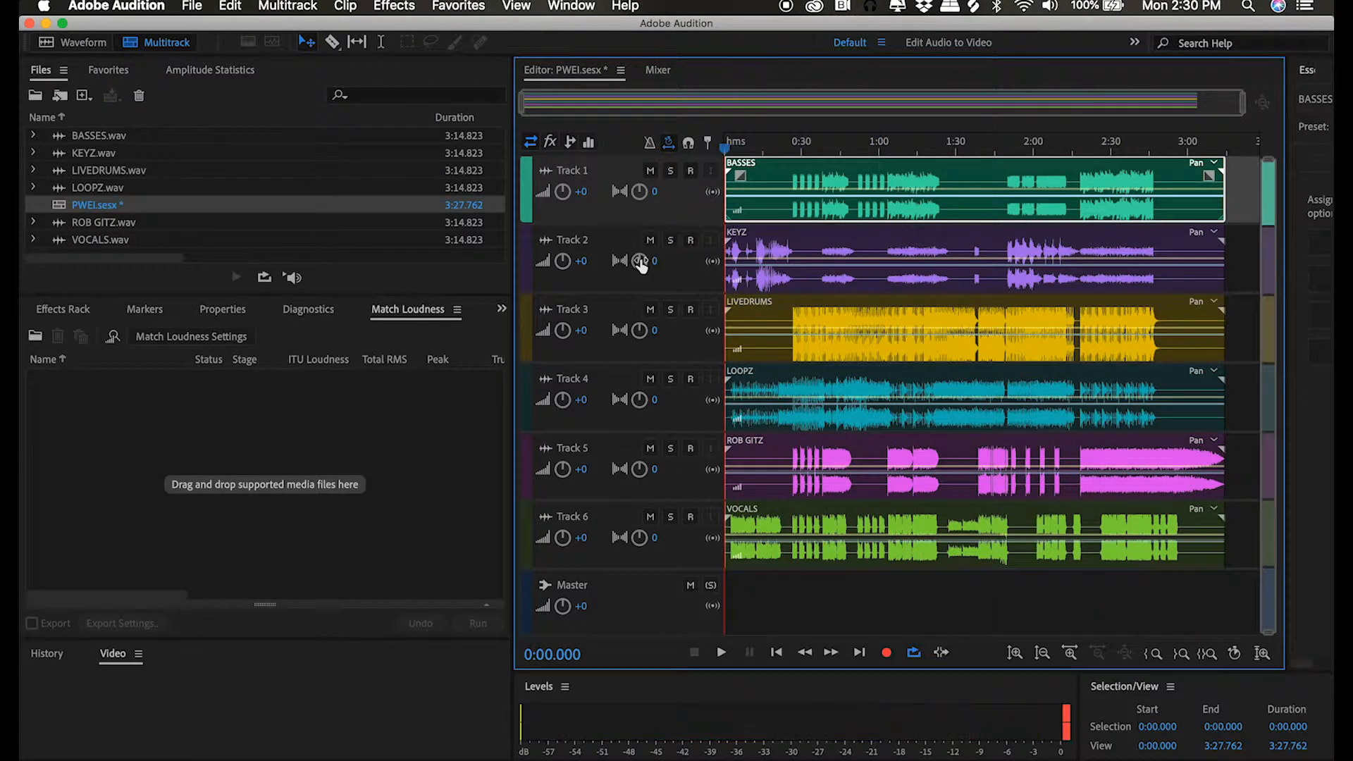
# Set Track 3's volume to -0.9 and its pan to R3.3, and select the LIVEDRUMS clip
pyautogui.moveTo(556, 328); pyautogui.dragTo(631, 310)
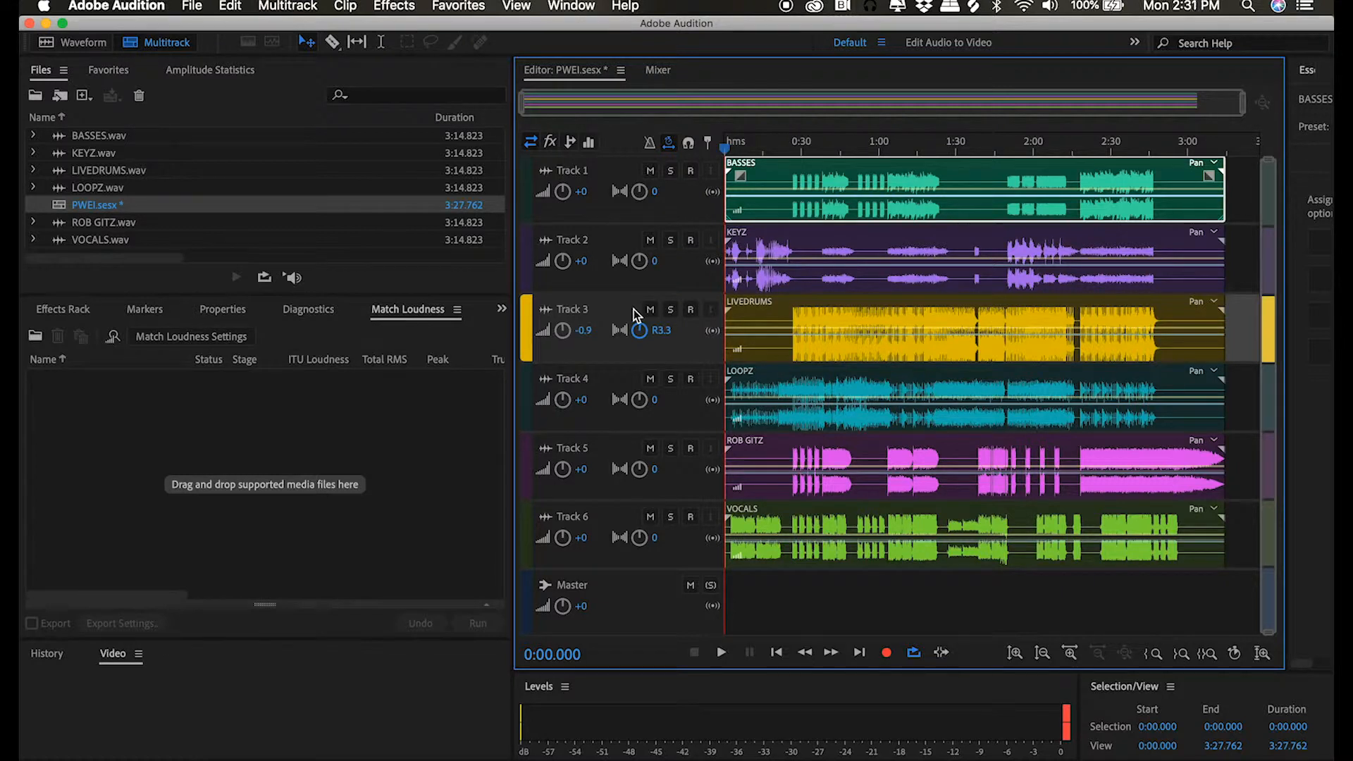
pyautogui.click(920, 336)
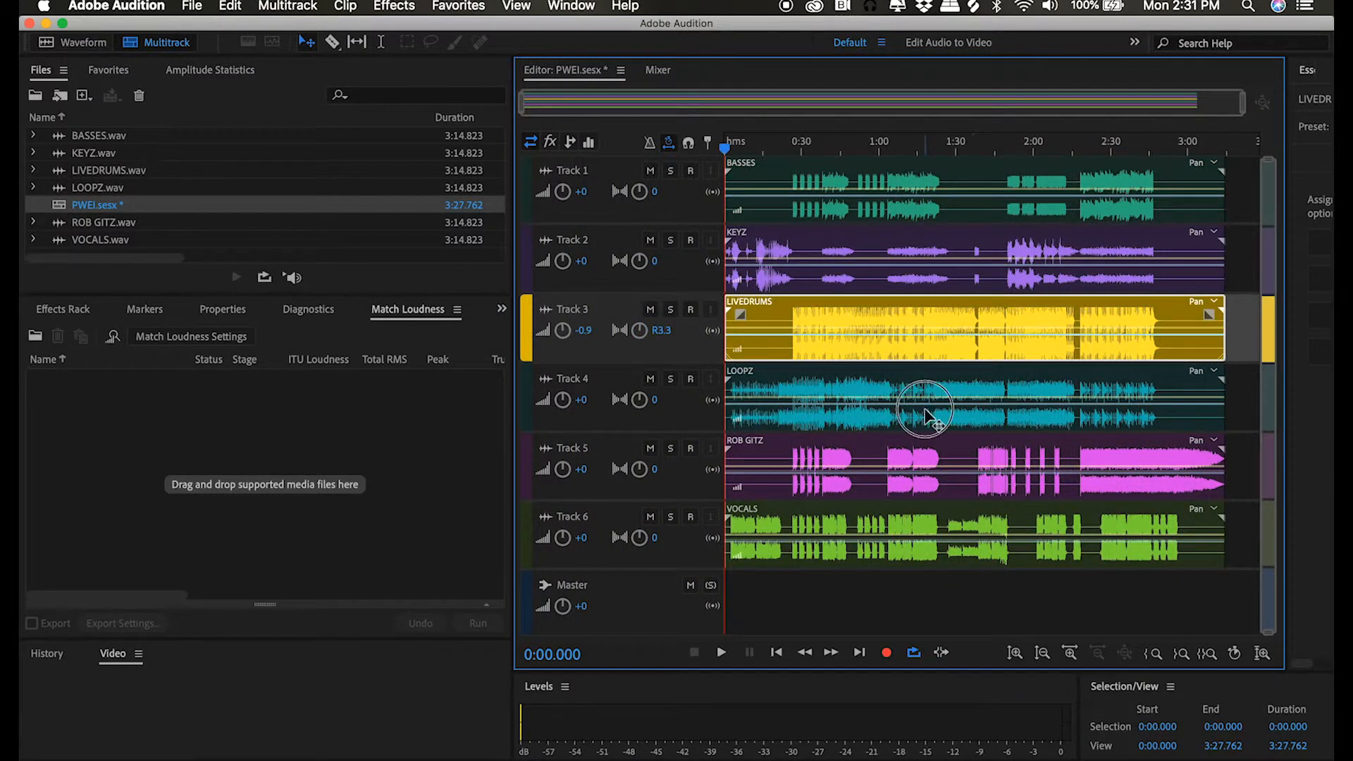
# Open the LOOPZ clip in the waveform editor and select its section from about 0:23.2 to 0:41.6
pyautogui.click(1009, 385)
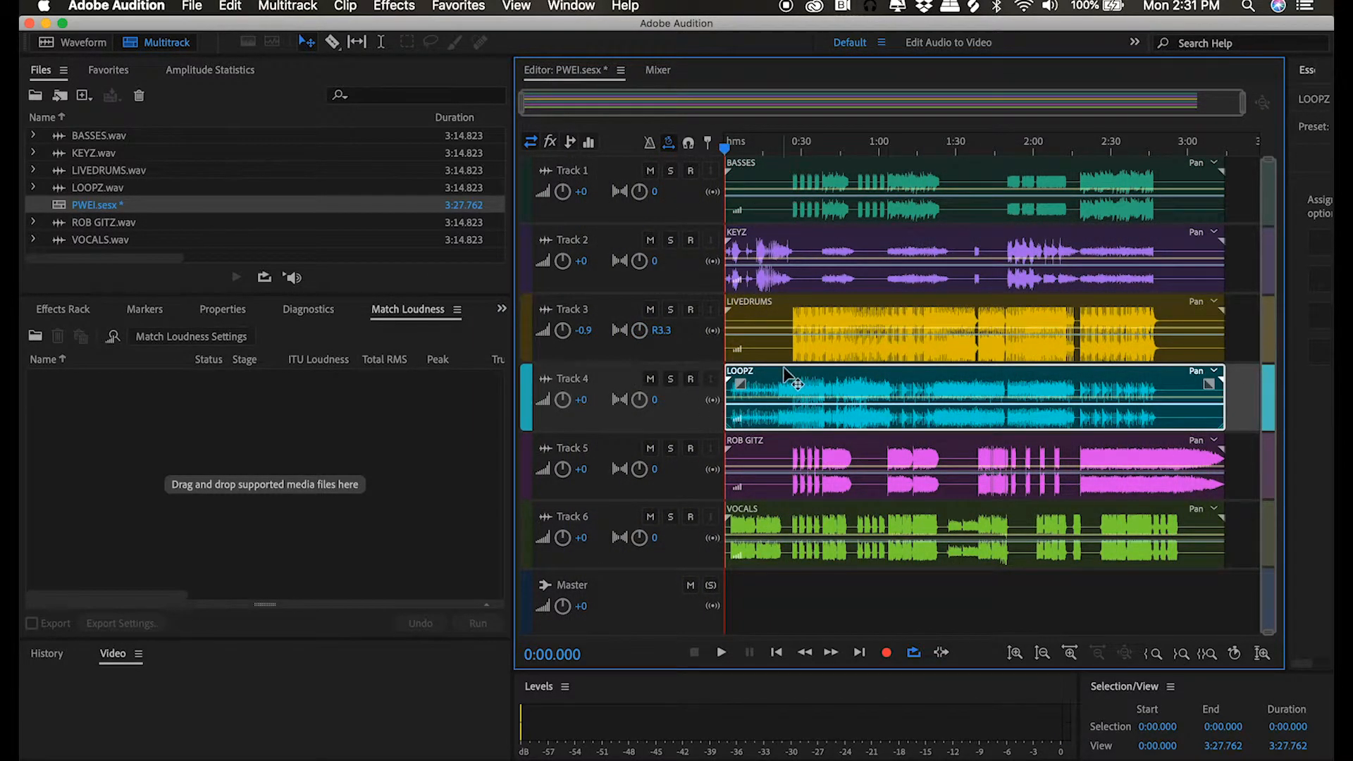
pyautogui.doubleClick(810, 392)
pyautogui.moveTo(648, 449); pyautogui.dragTo(603, 427)
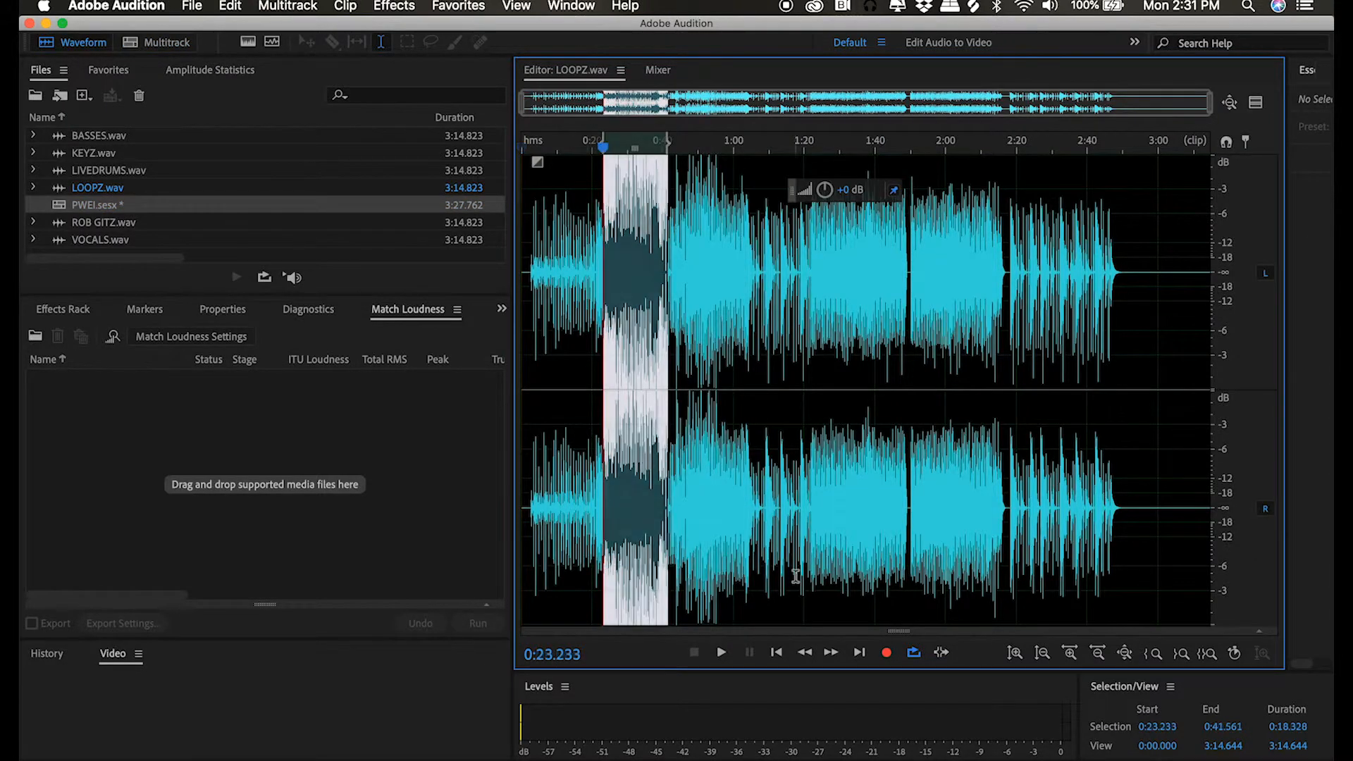
pyautogui.click(1206, 655)
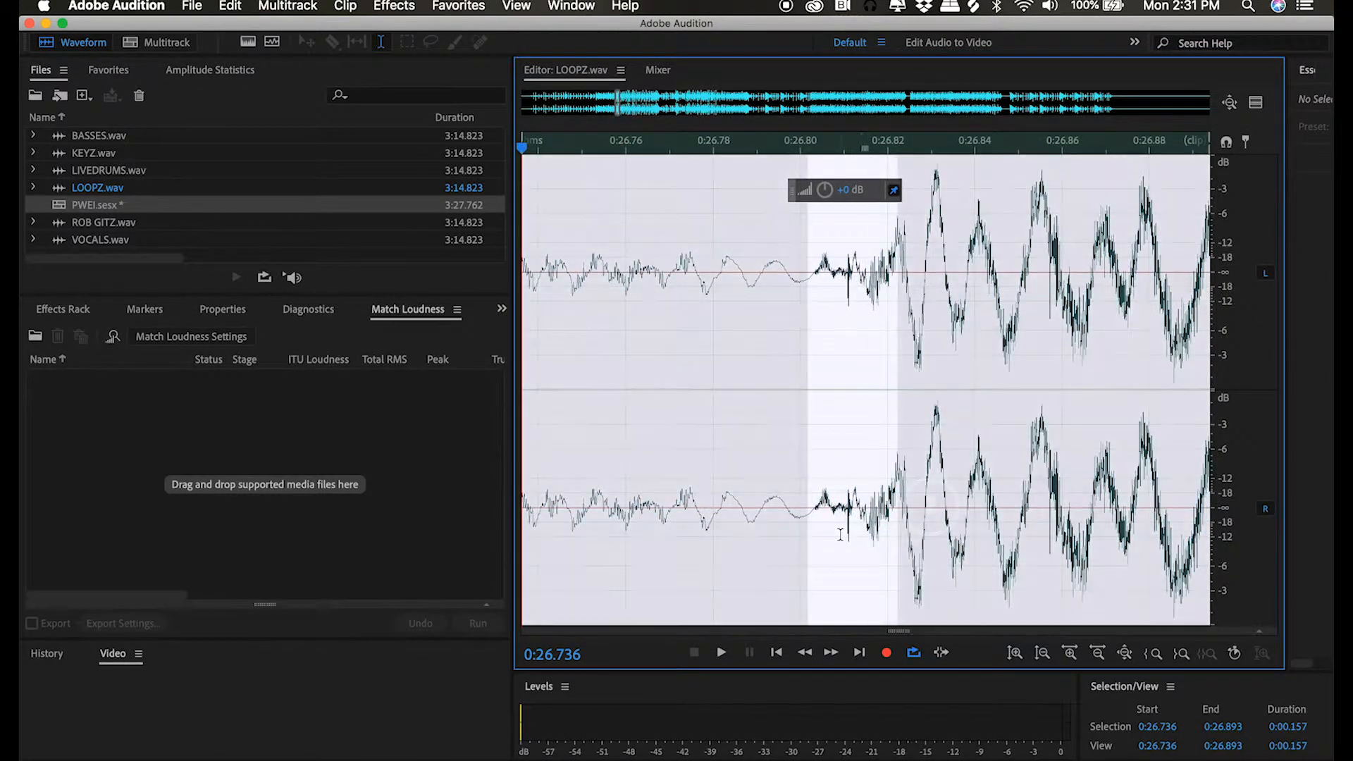
# Add a cue marker in LOOPZ.wav at 0:26.803, just before the loud beat begins
pyautogui.moveTo(807, 521); pyautogui.dragTo(966, 523)
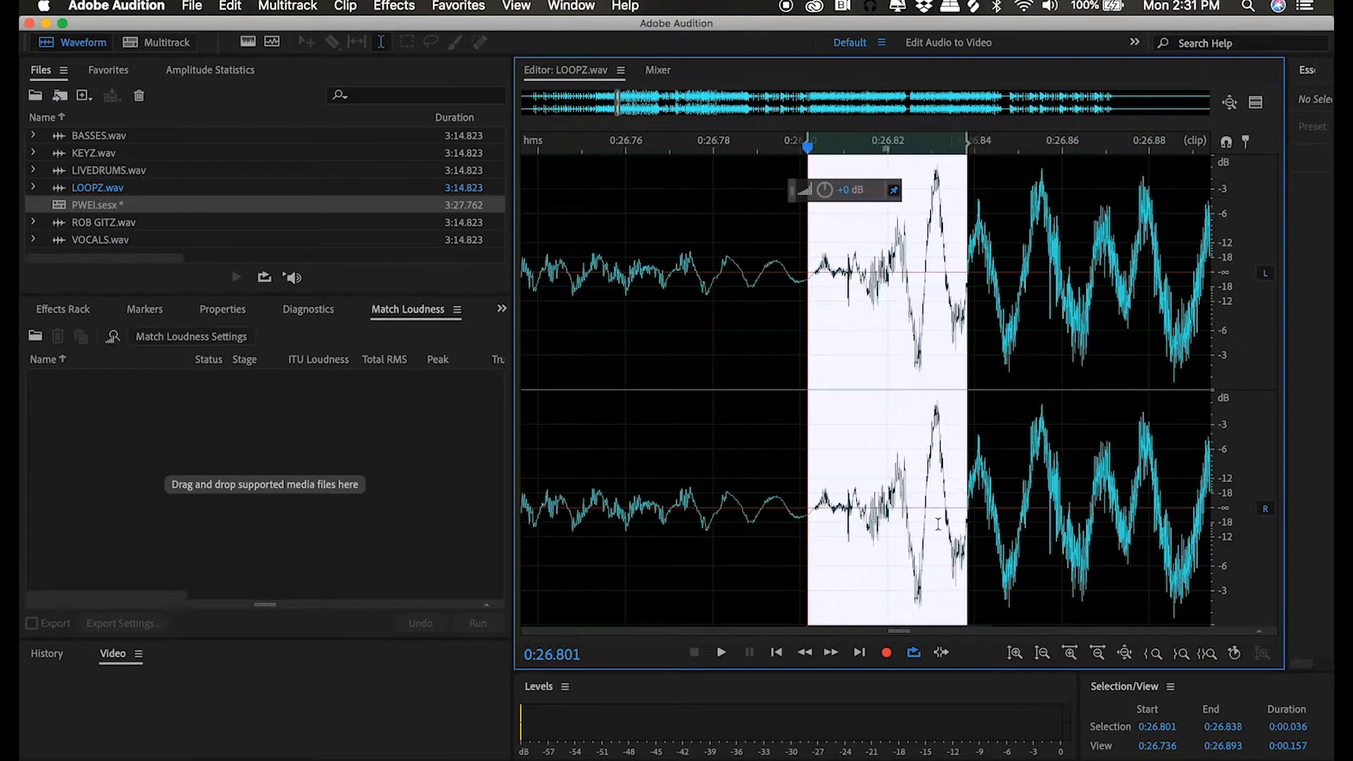
pyautogui.click(841, 532)
pyautogui.click(847, 533)
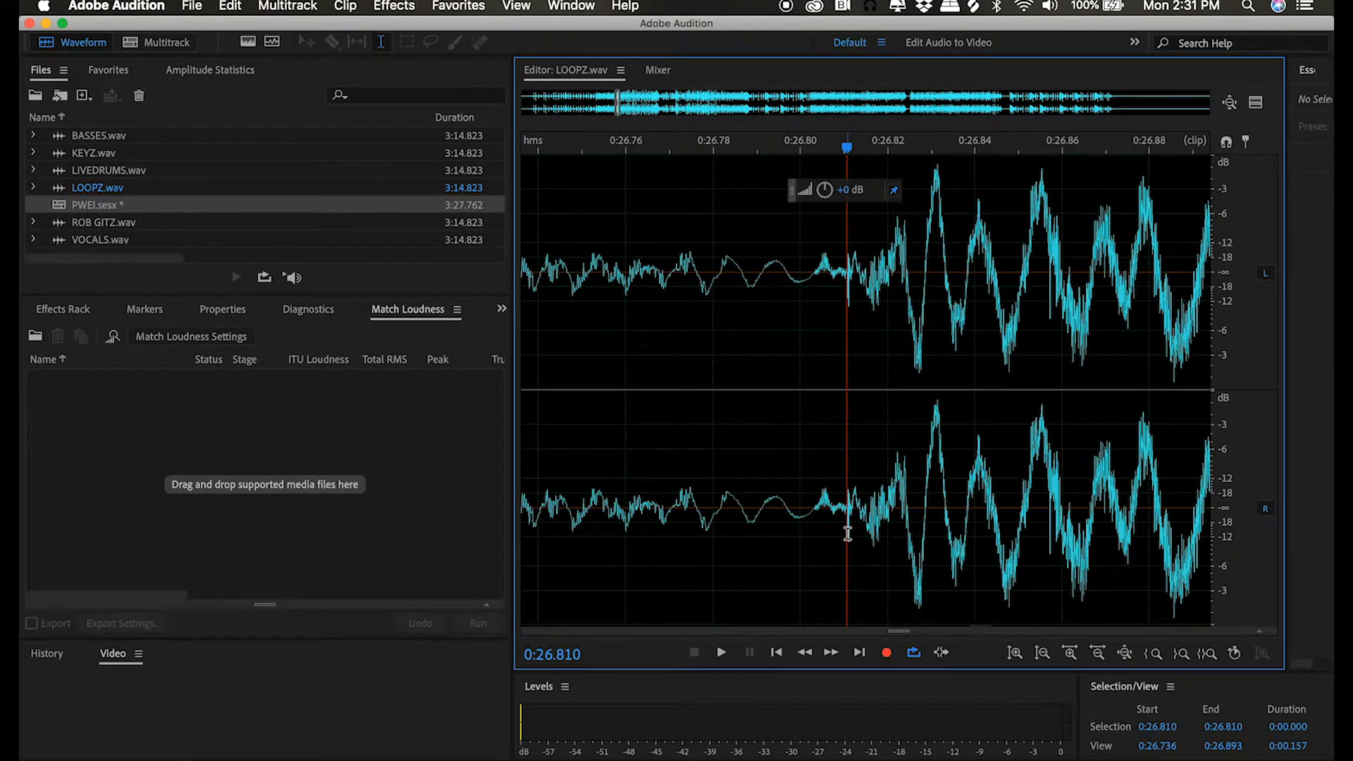
pyautogui.click(794, 521)
pyautogui.click(844, 517)
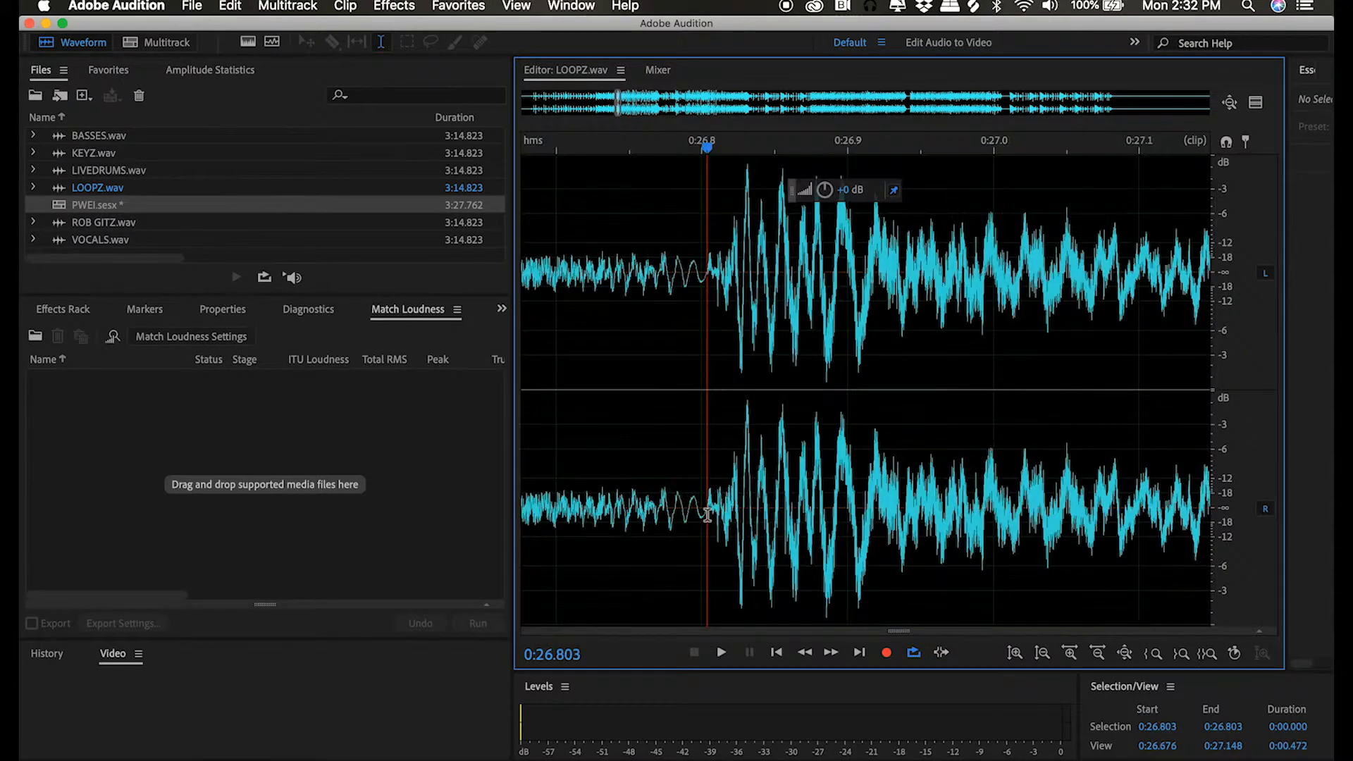
pyautogui.click(708, 515)
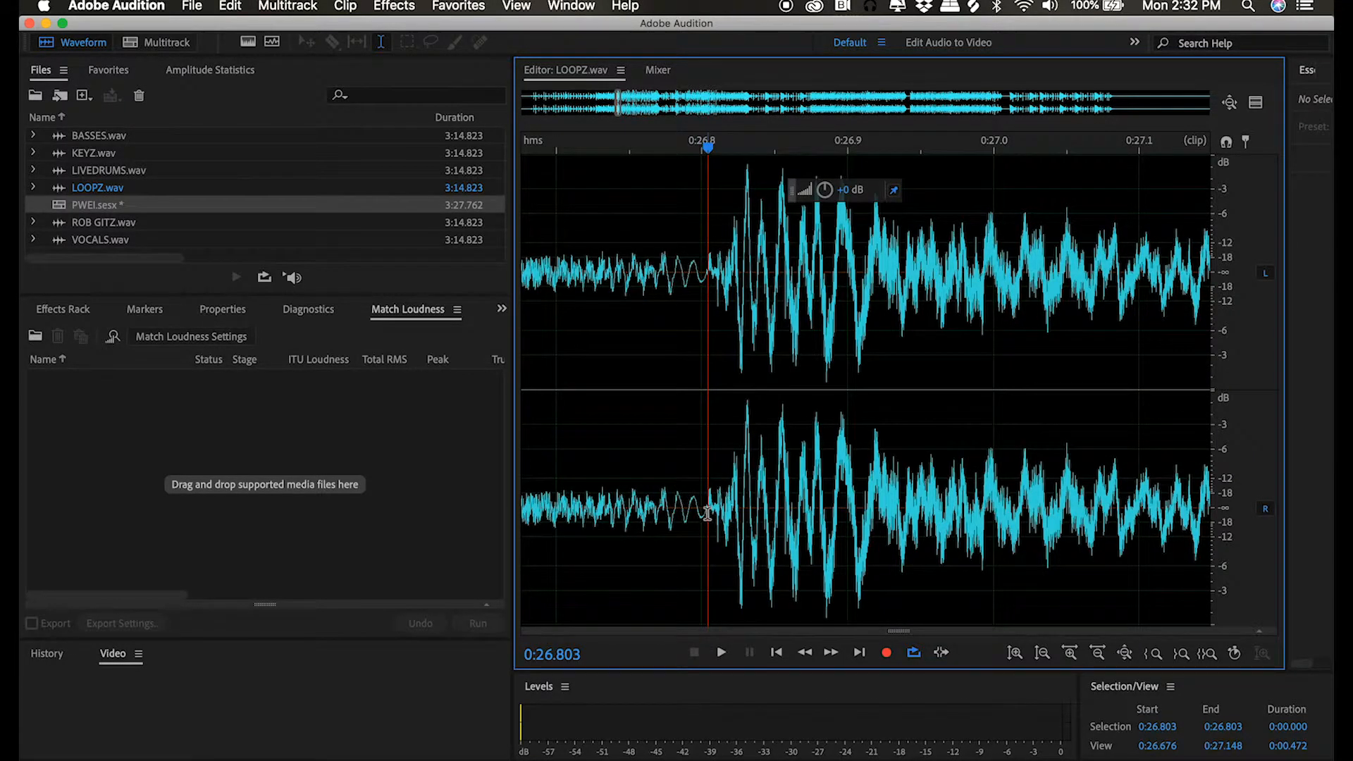
pyautogui.press('m')
# Audition LOOPZ.wav from the first marker and add a second cue marker at 0:38.099
pyautogui.press('space')
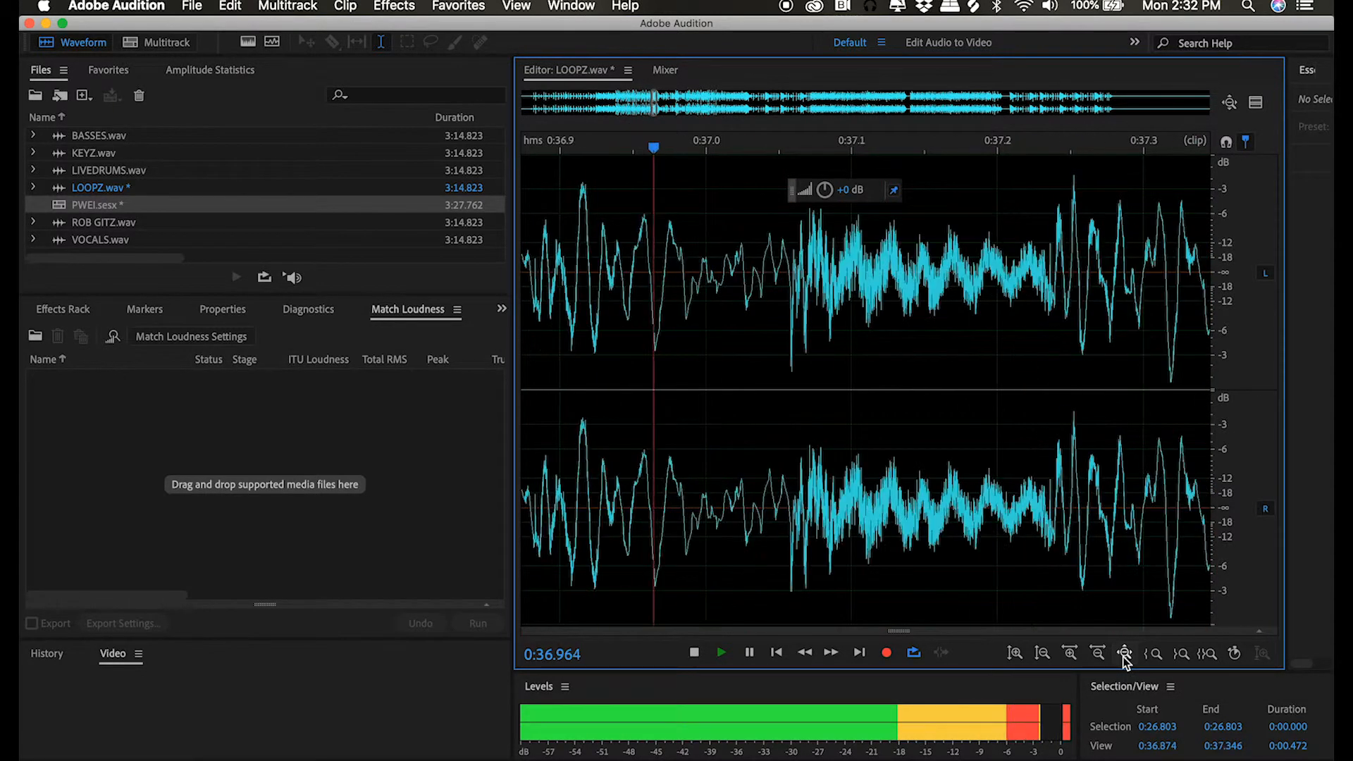
pyautogui.click(1125, 654)
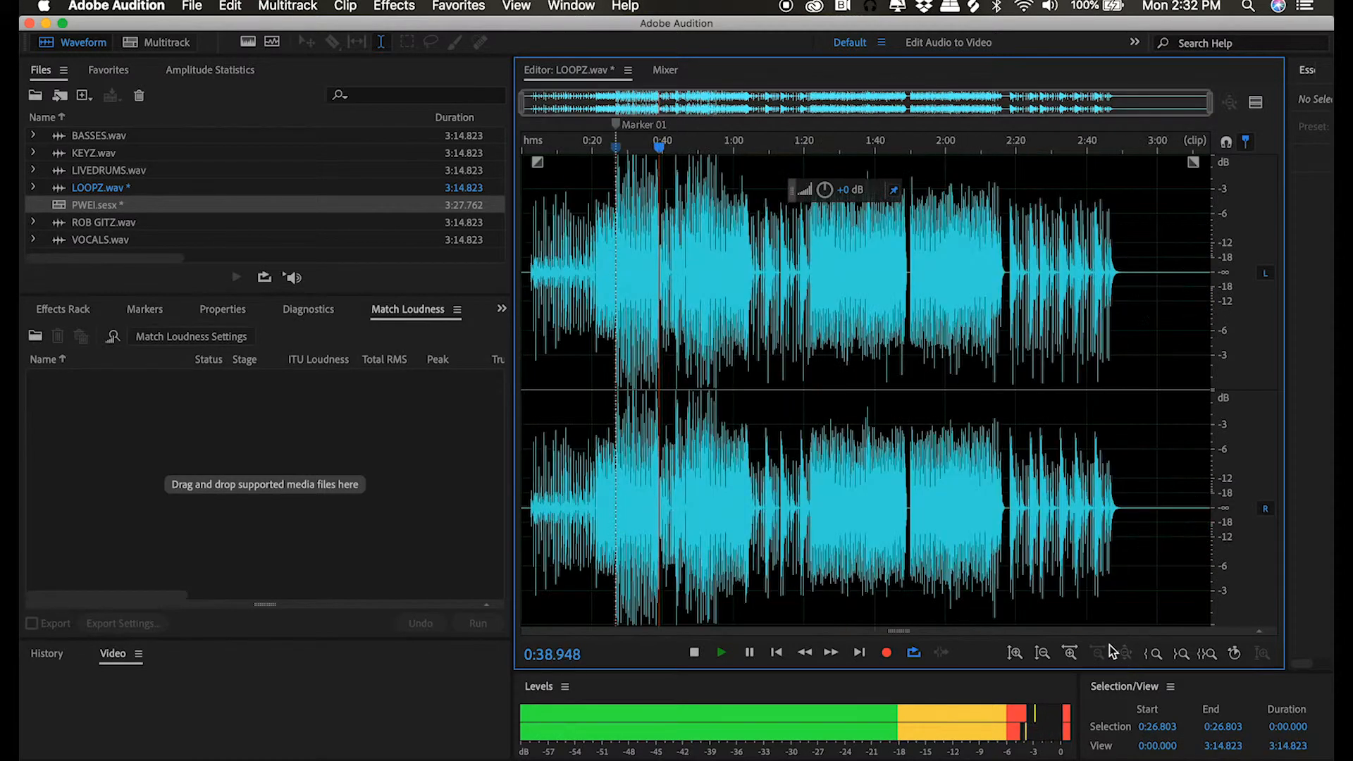
pyautogui.click(649, 472)
pyautogui.scroll(10, 651, 473)
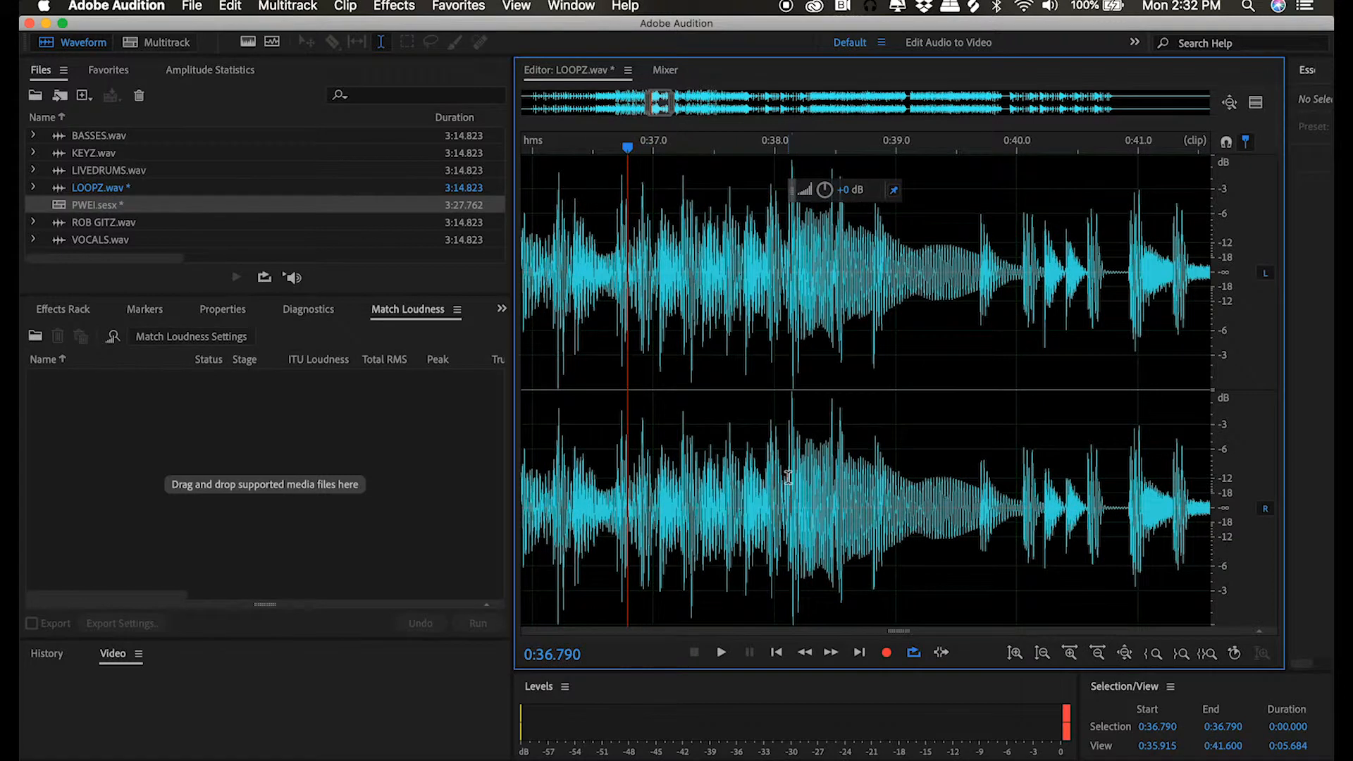
pyautogui.click(787, 478)
pyautogui.moveTo(717, 513); pyautogui.dragTo(829, 514)
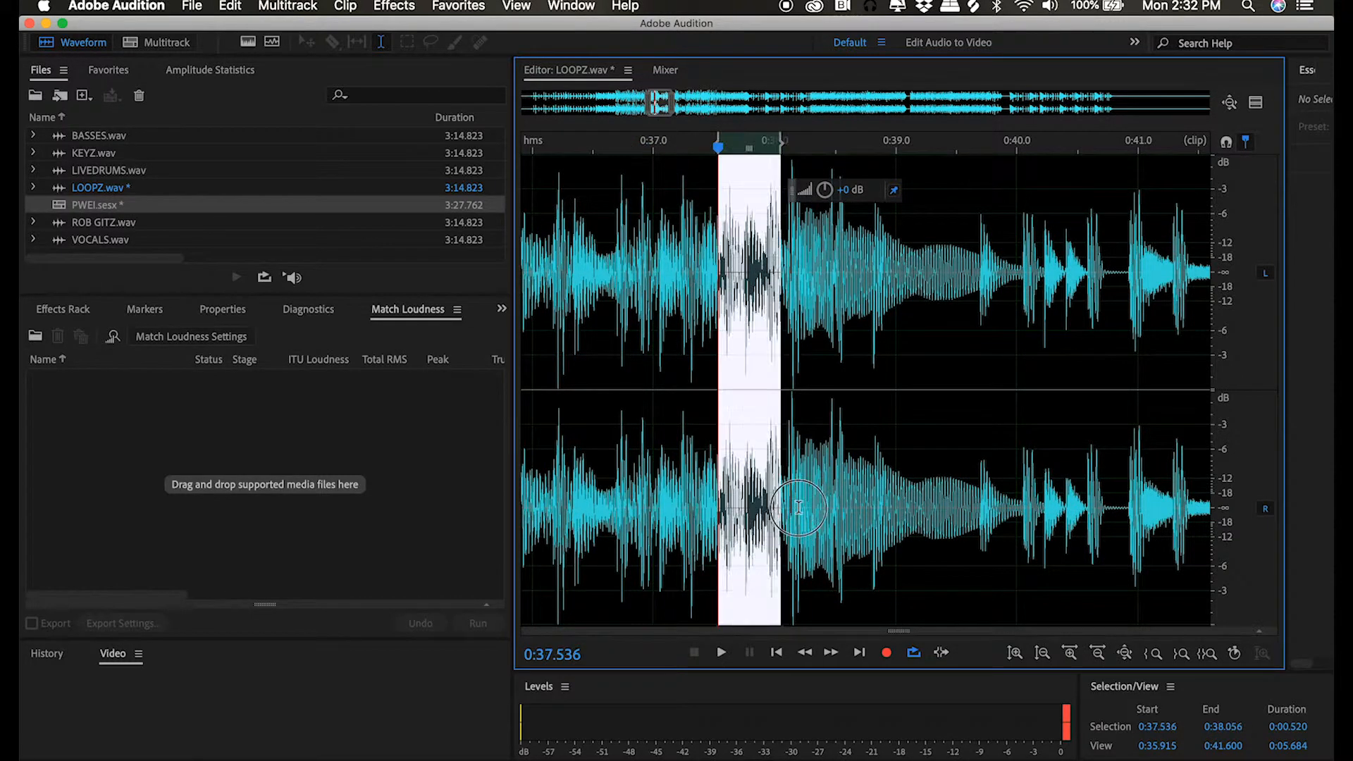
pyautogui.click(1206, 653)
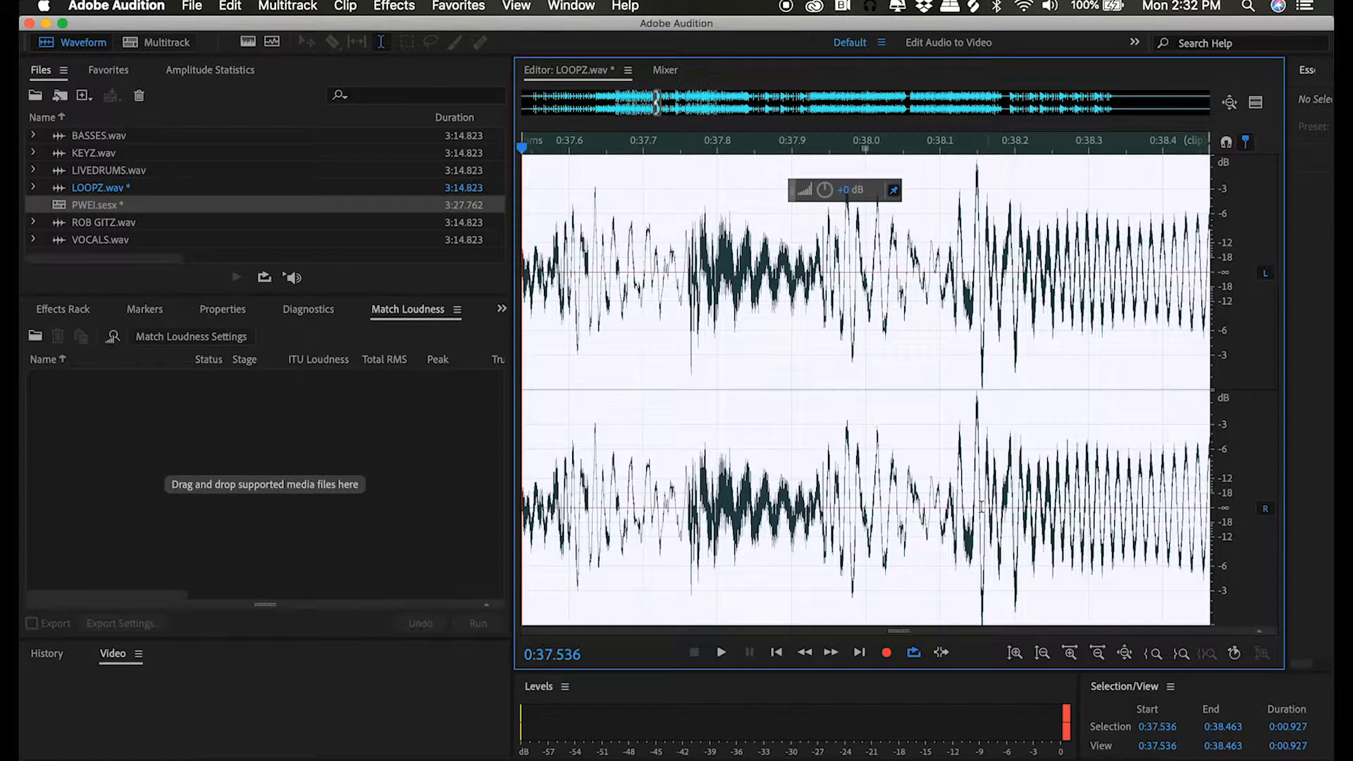
pyautogui.click(940, 519)
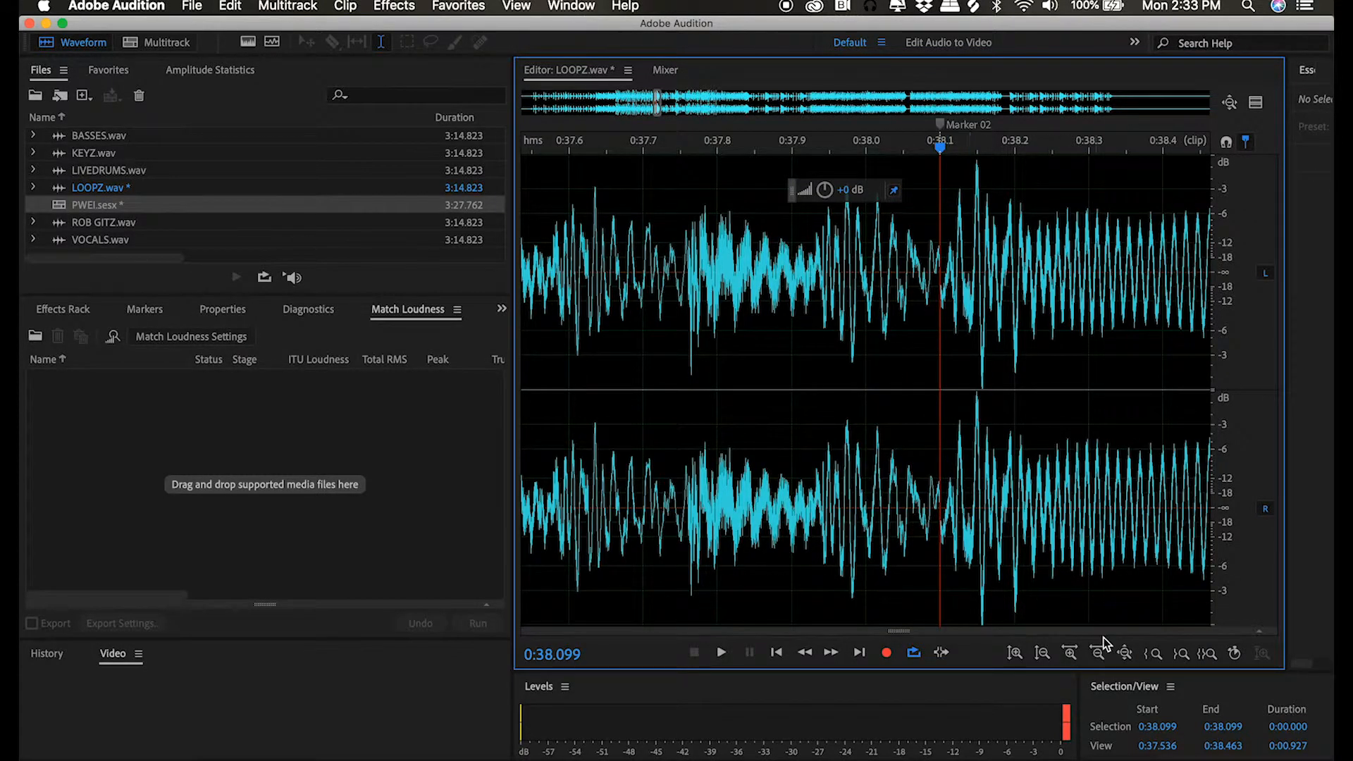
# Select the LOOPZ audio from the first marker to just past the second marker, from 0:26.803 to 0:40.308
pyautogui.click(1123, 653)
pyautogui.click(663, 451)
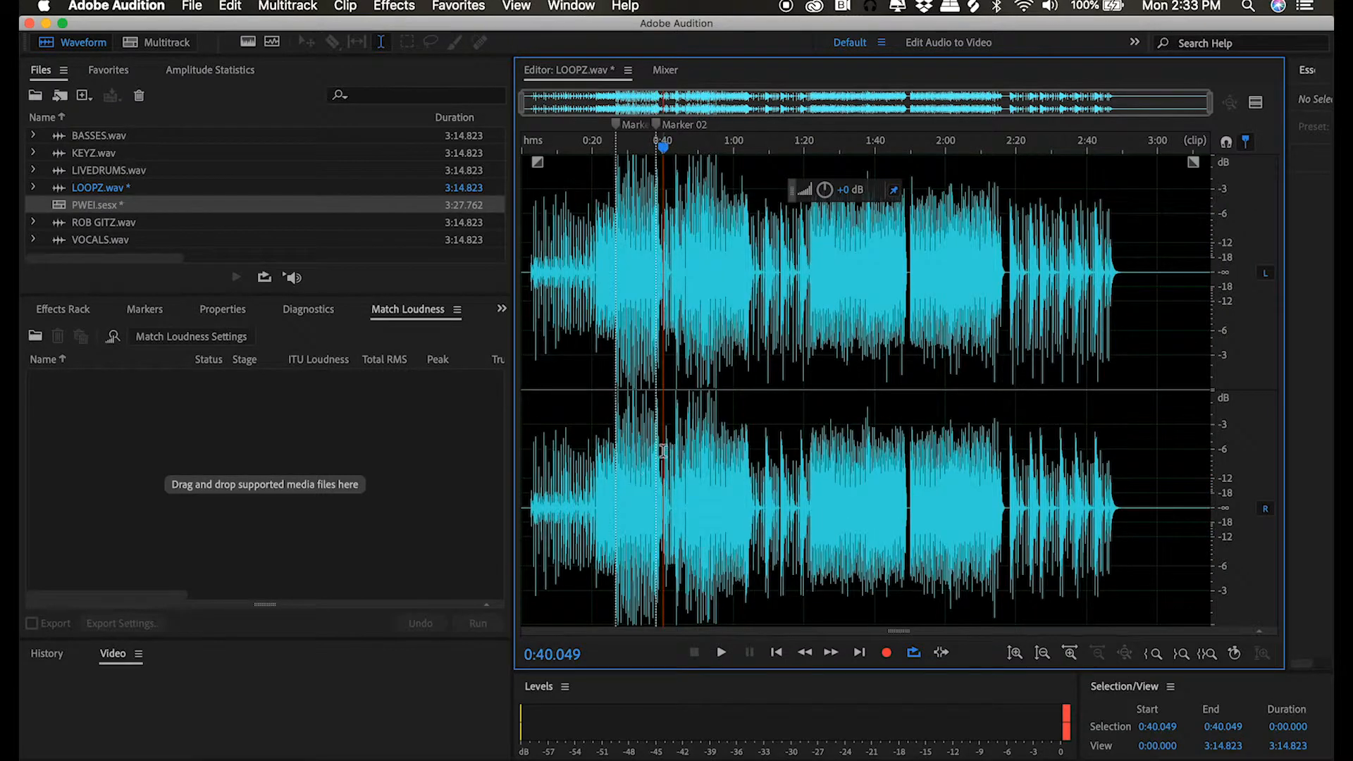
pyautogui.moveTo(663, 448); pyautogui.dragTo(619, 451)
pyautogui.click(626, 453)
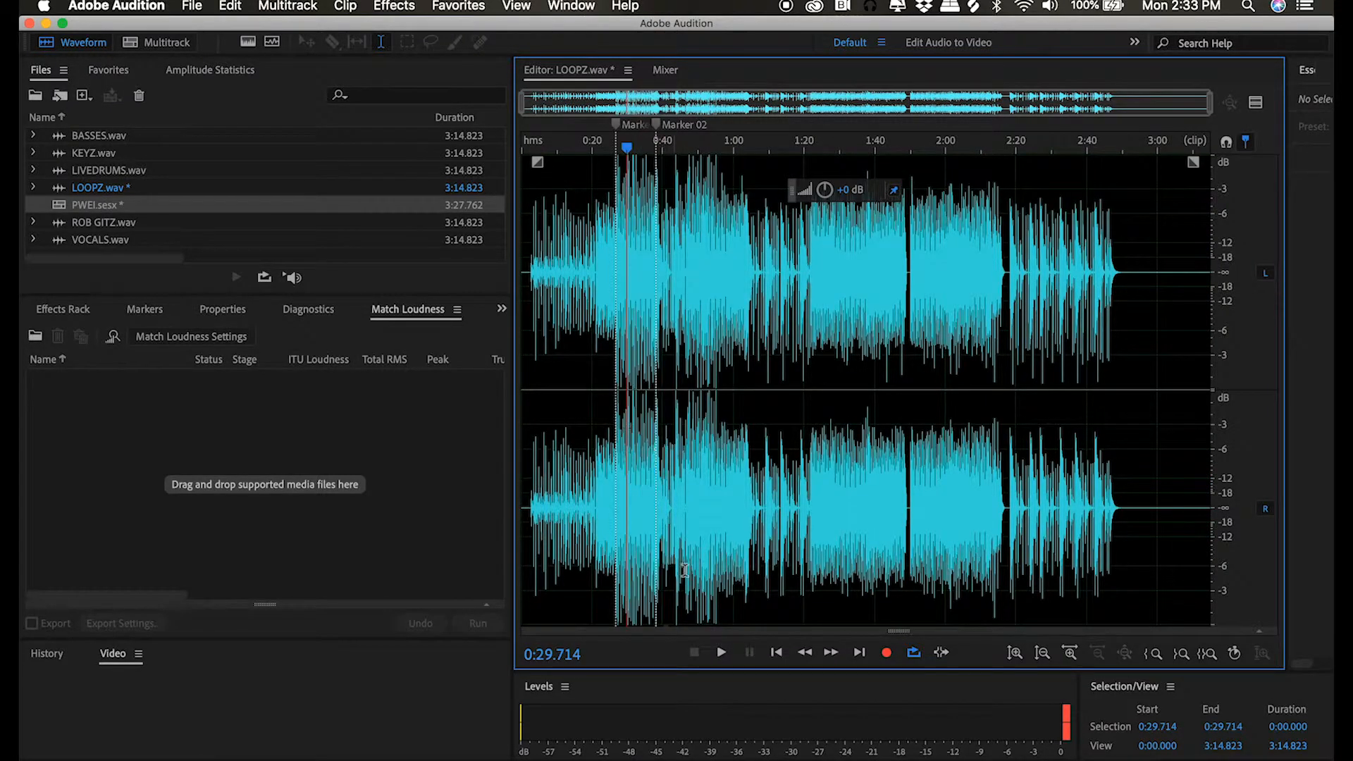
pyautogui.click(777, 651)
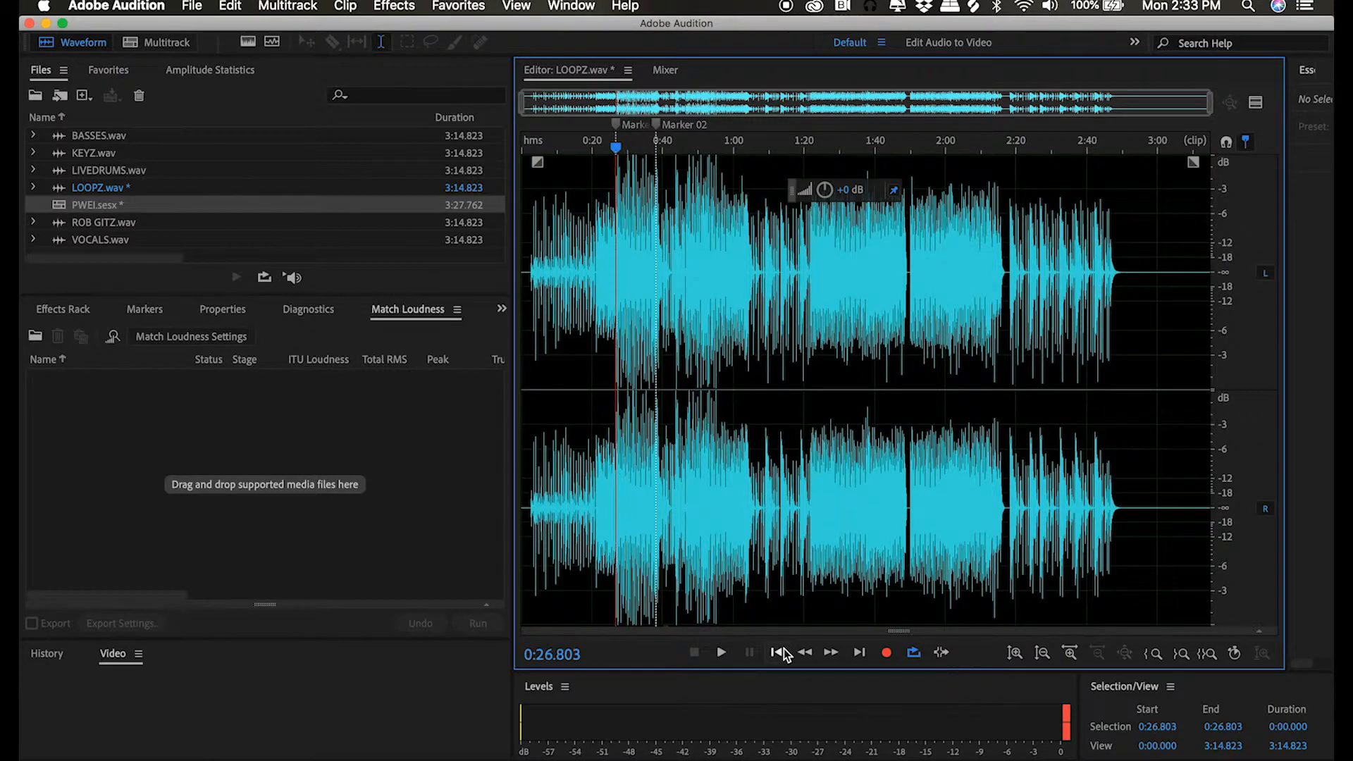
pyautogui.keyDown('shift'); pyautogui.click(664, 434); pyautogui.keyUp('shift')
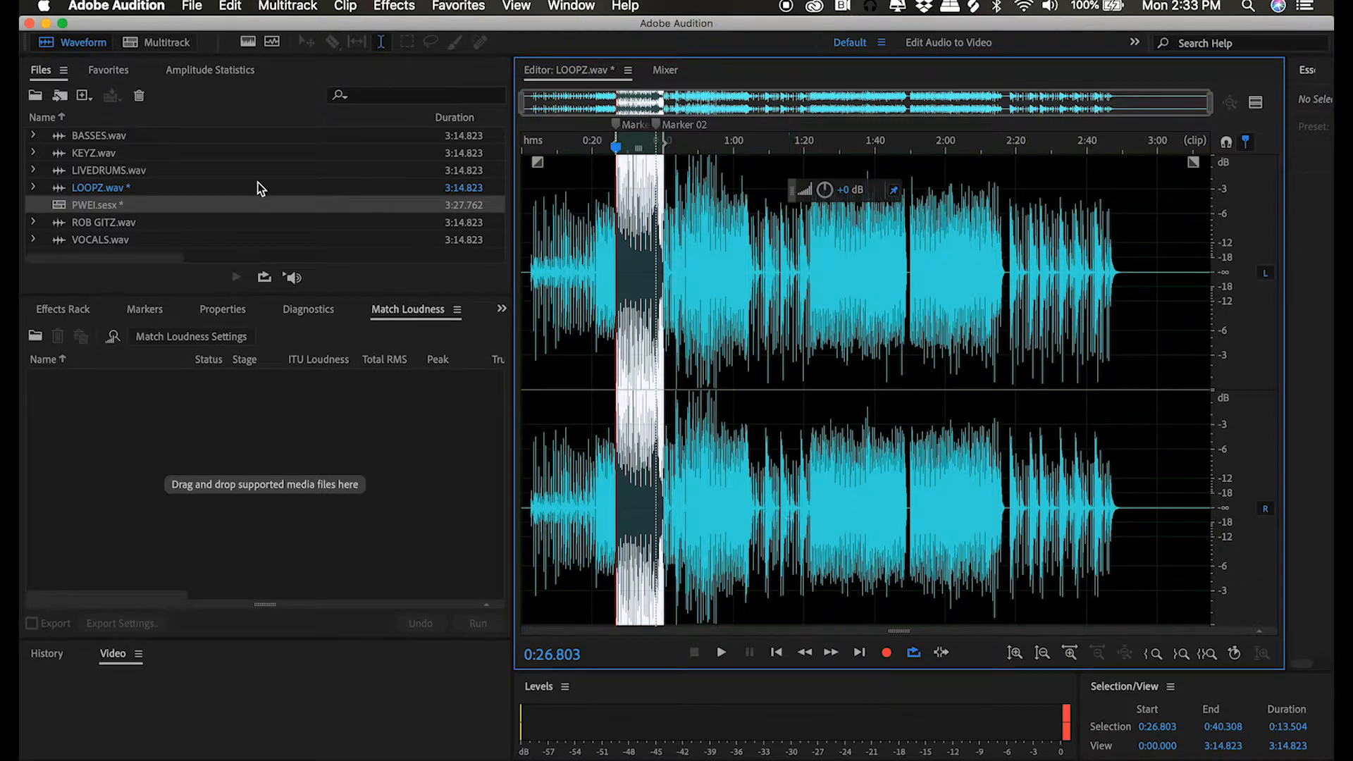
# Copy the selected LOOPZ section and paste it into a new audio file
pyautogui.click(231, 6)
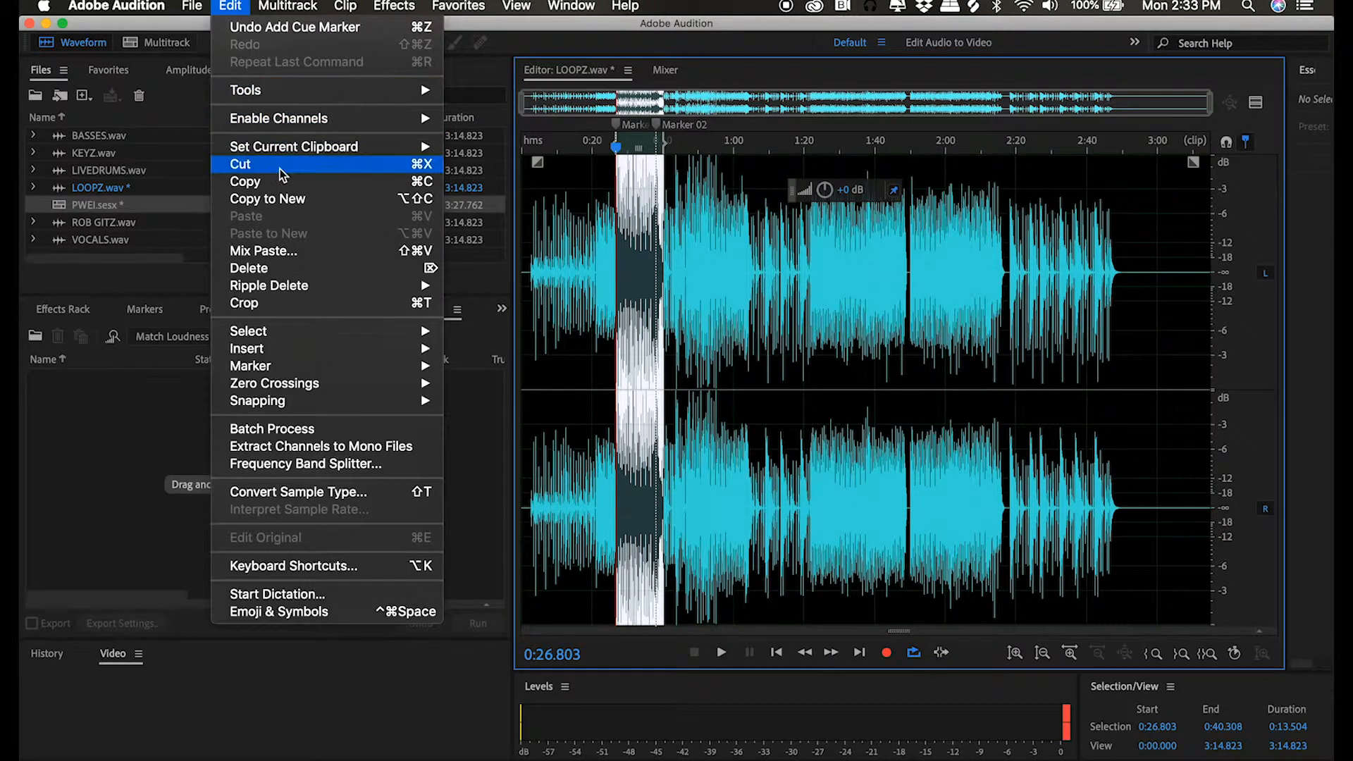
pyautogui.click(418, 185)
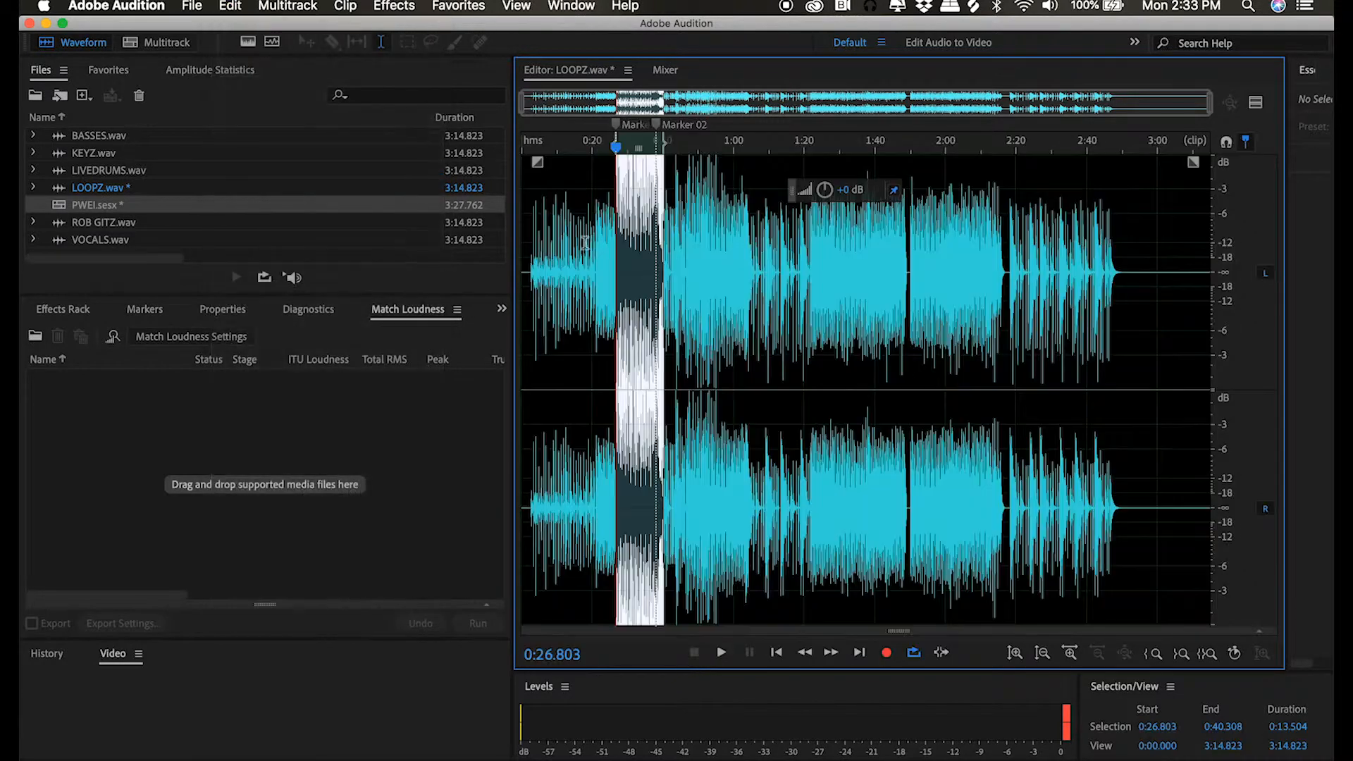
pyautogui.click(230, 6)
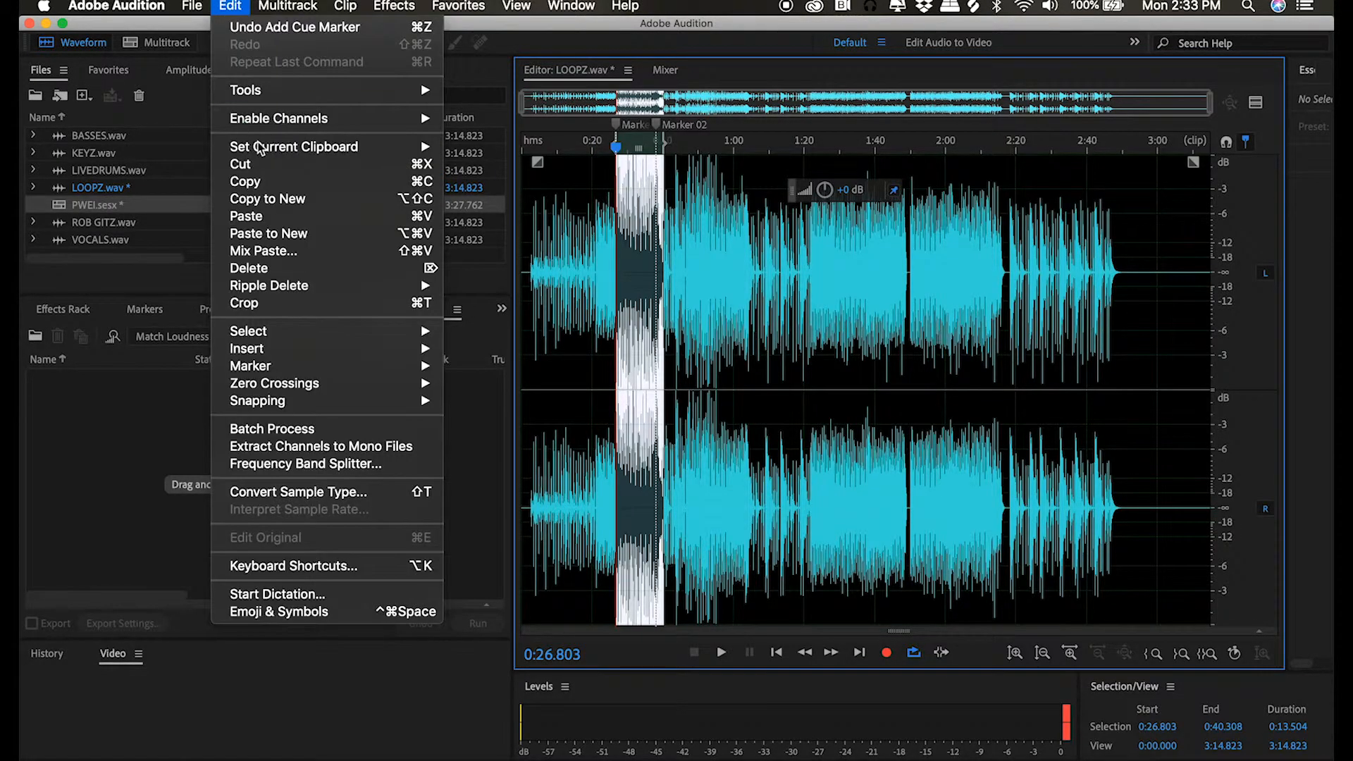
pyautogui.click(403, 237)
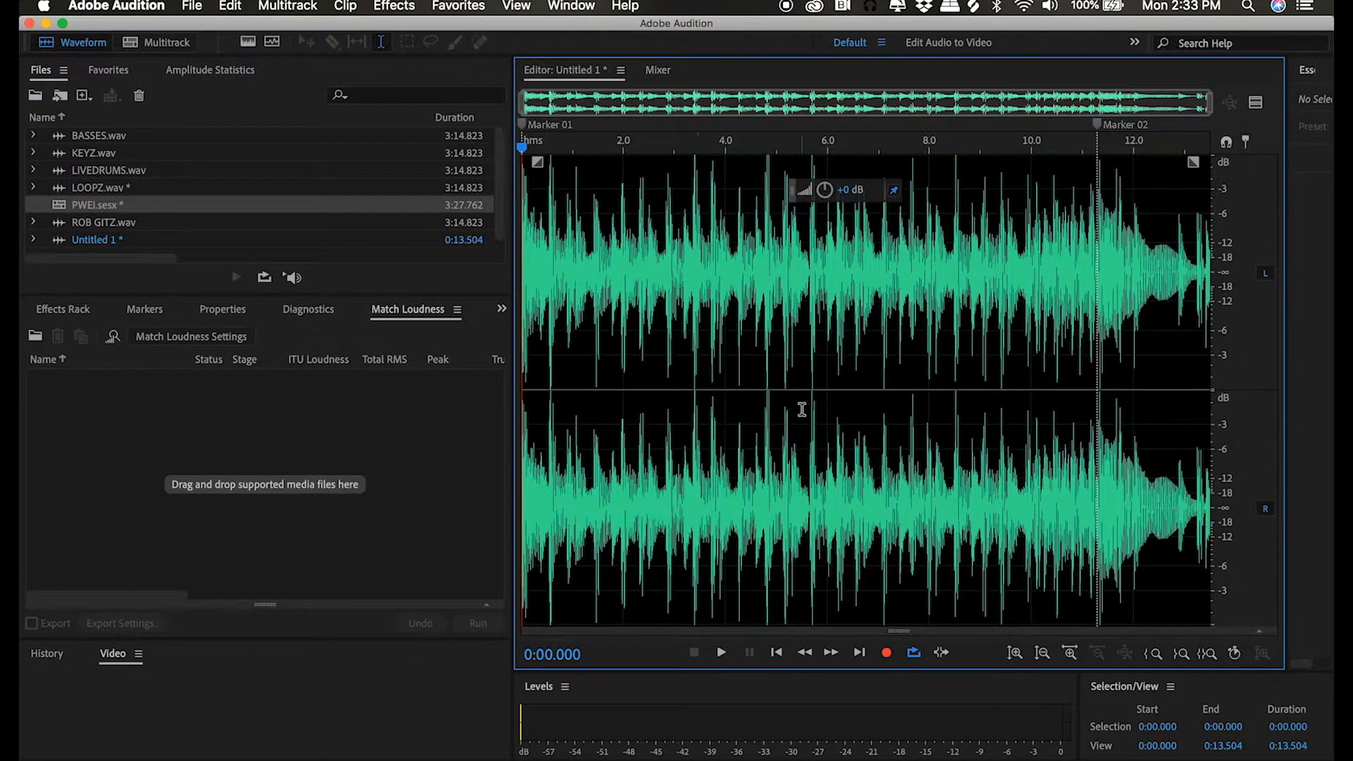
# Delete the end of the new file from Marker 02 at 0:11.295 onward
pyautogui.click(942, 393)
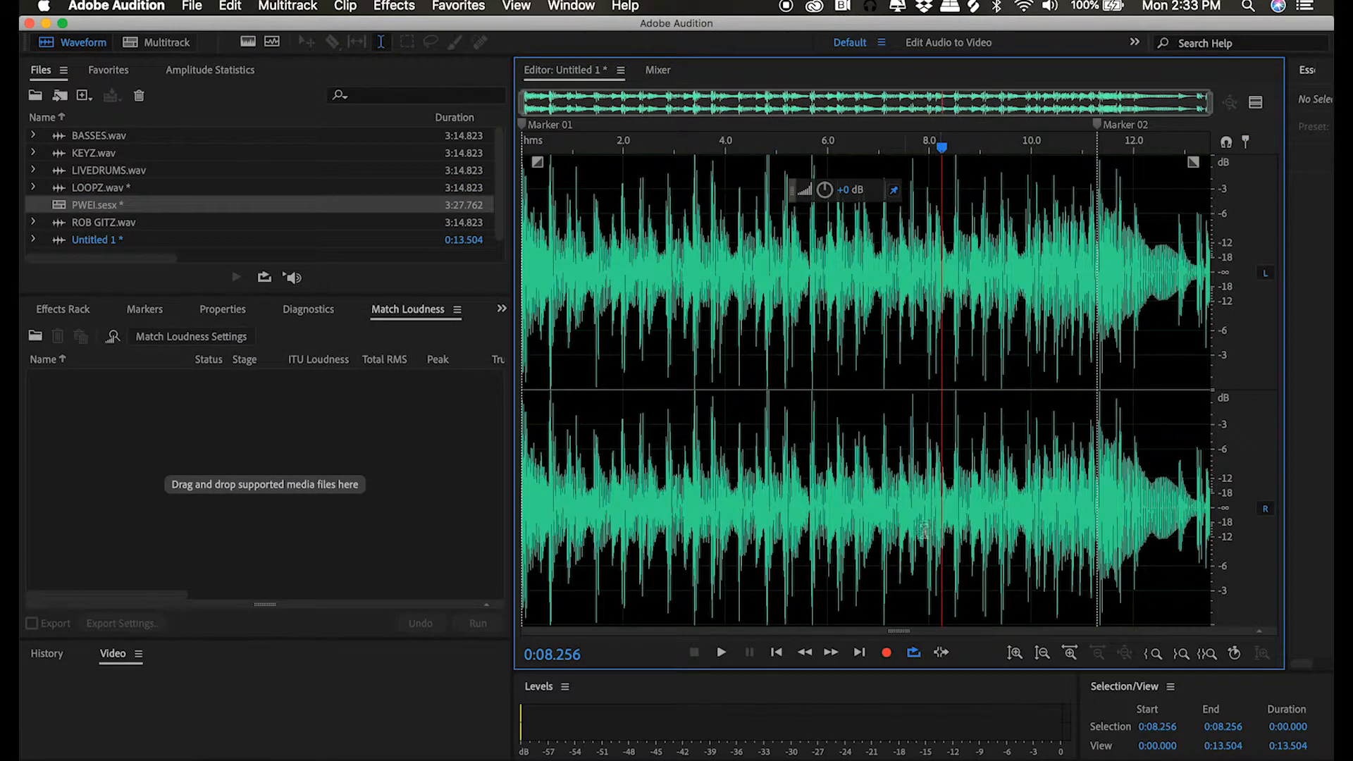
pyautogui.click(859, 652)
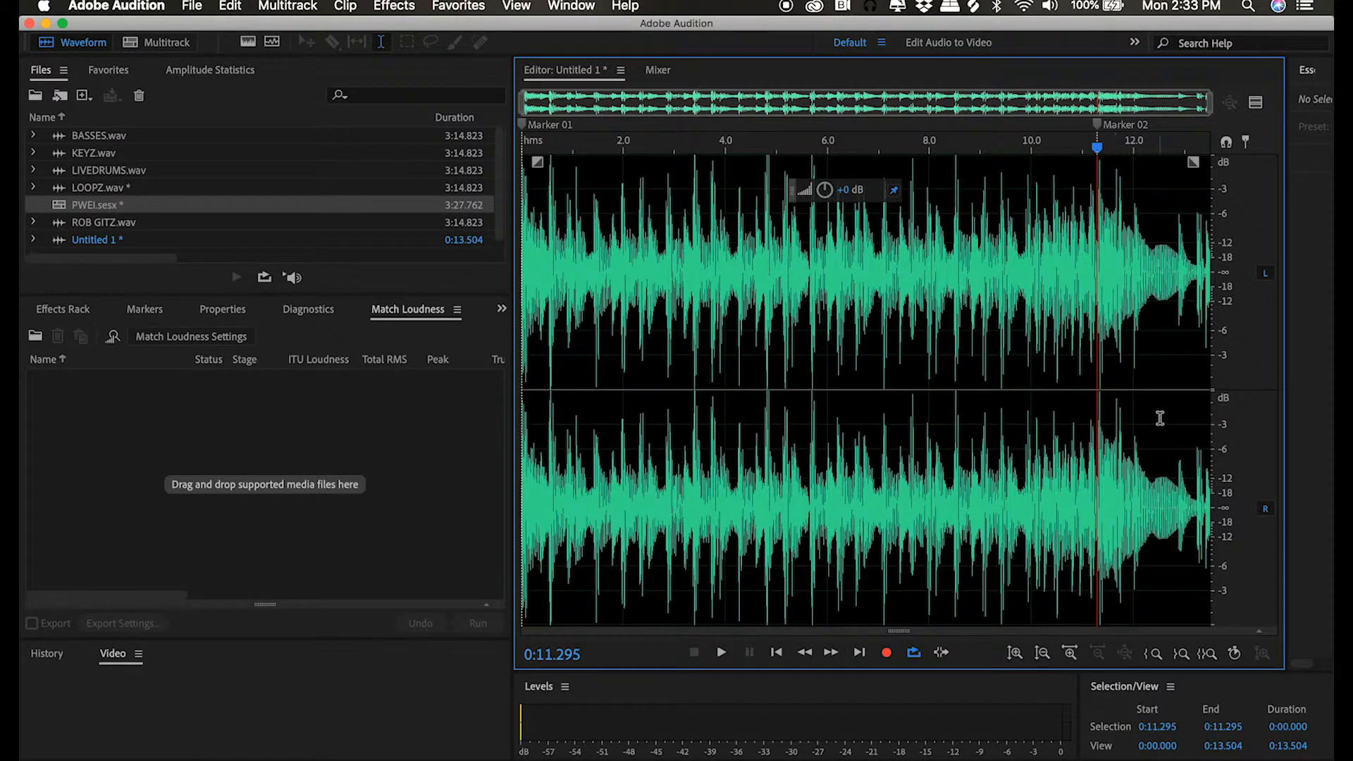
pyautogui.moveTo(1159, 418); pyautogui.dragTo(1268, 395)
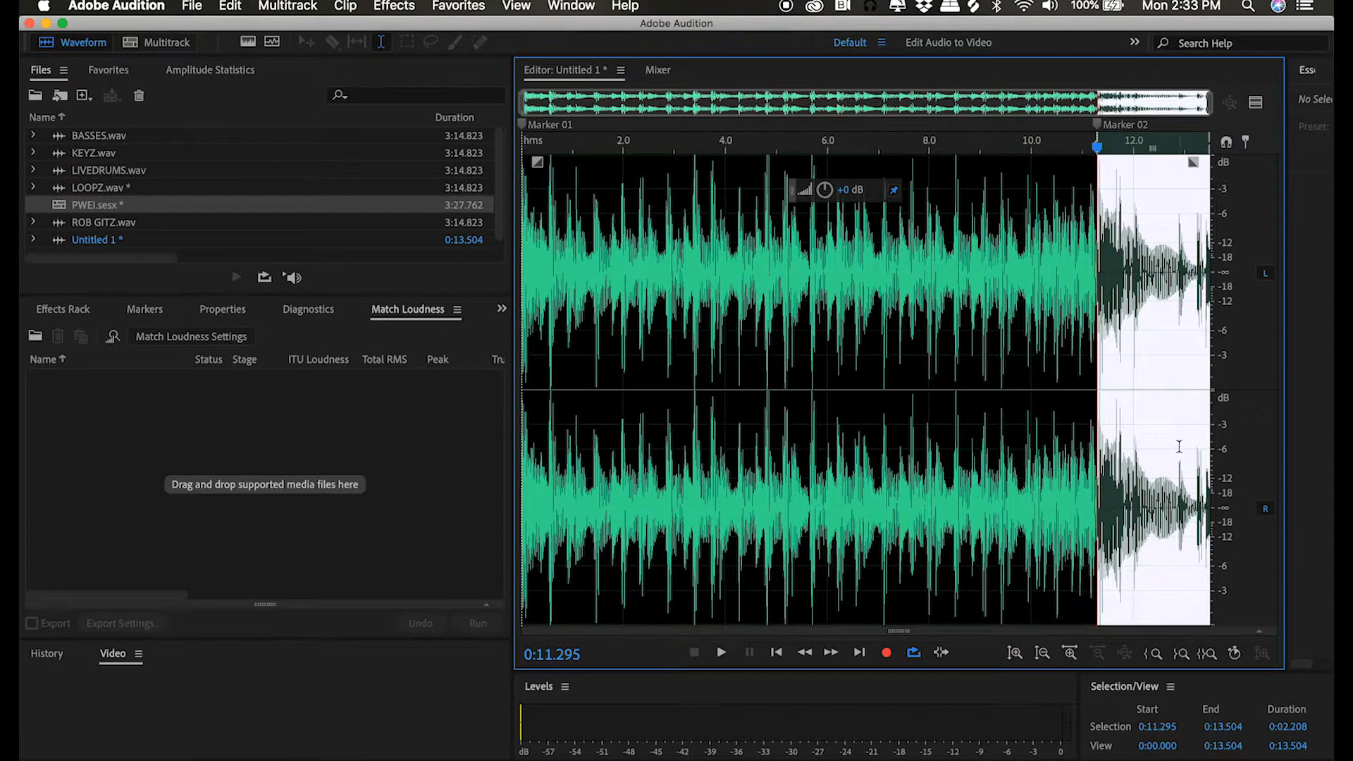
pyautogui.press('Delete')
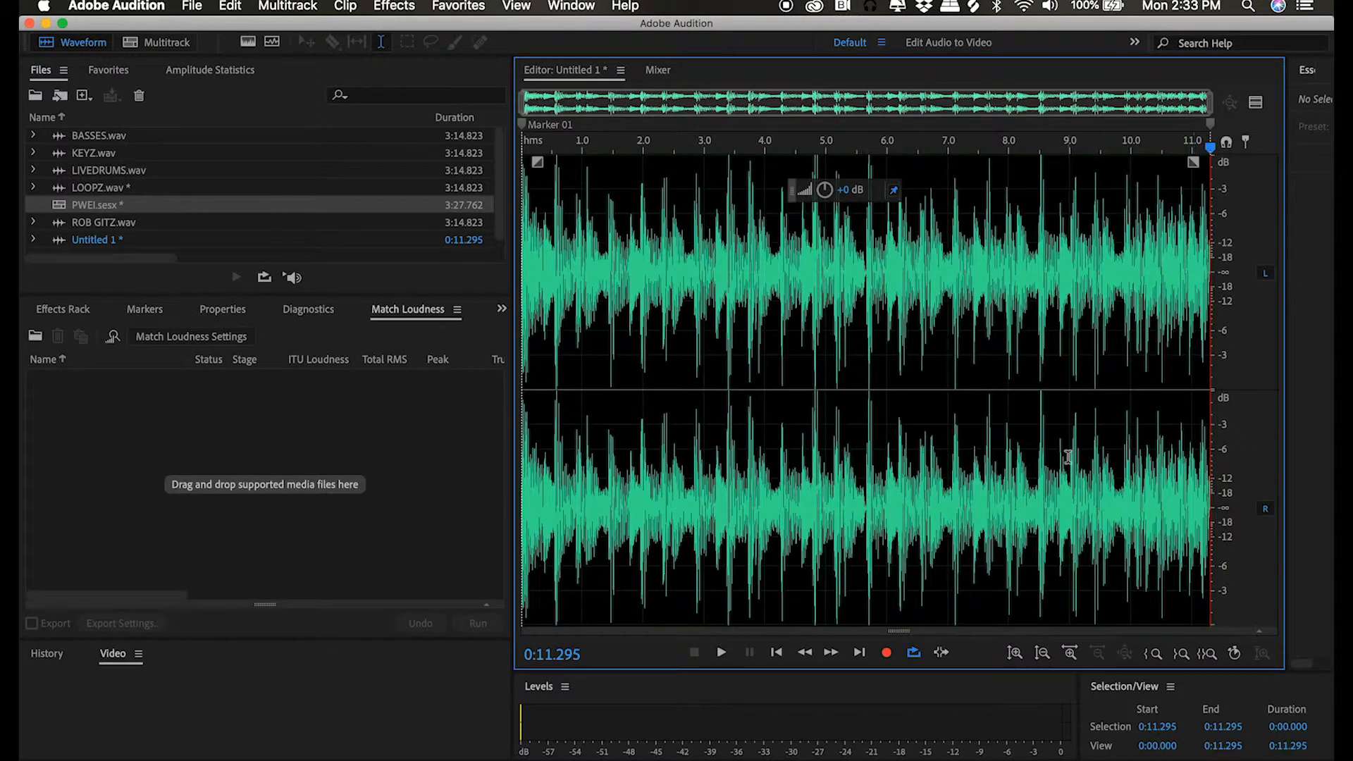
# Play the trimmed loop to check how its end runs back into its start, and stop playback
pyautogui.click(961, 457)
pyautogui.press('space')
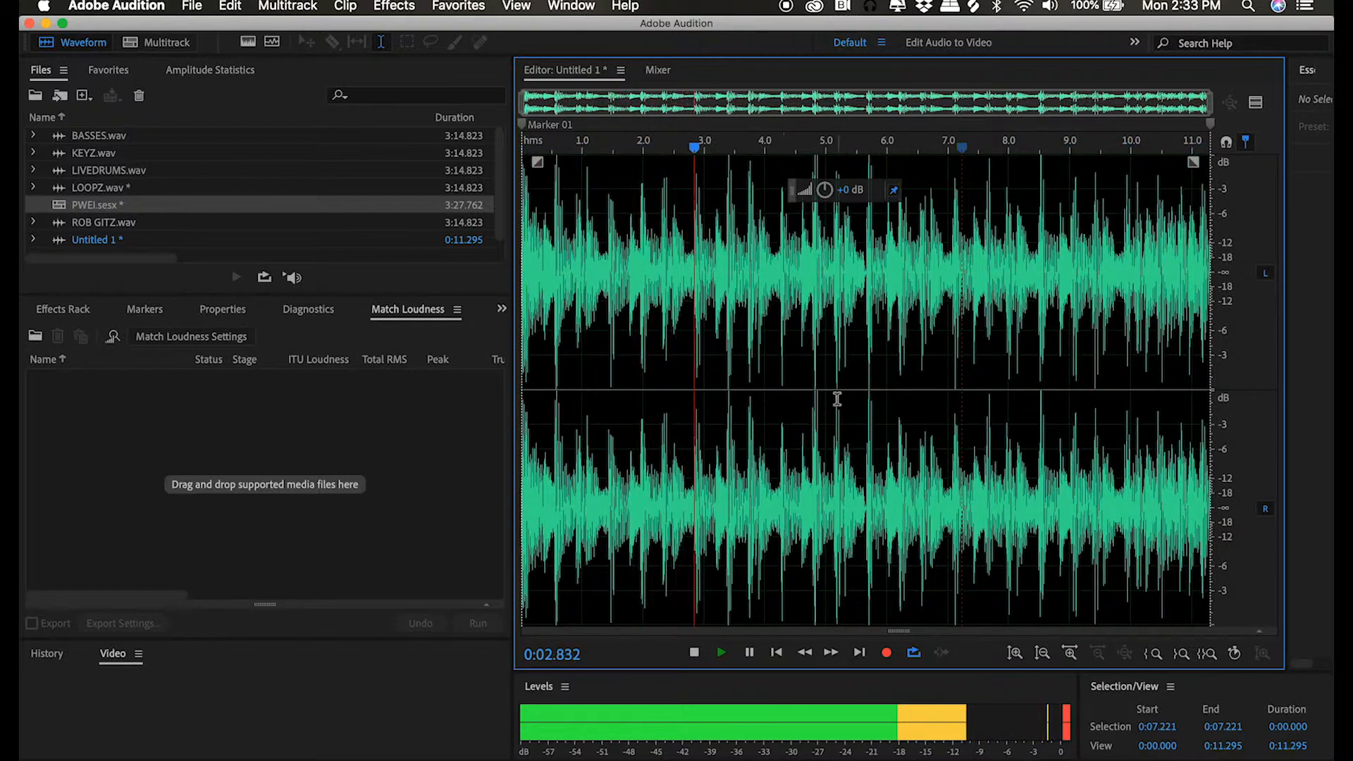
pyautogui.click(694, 653)
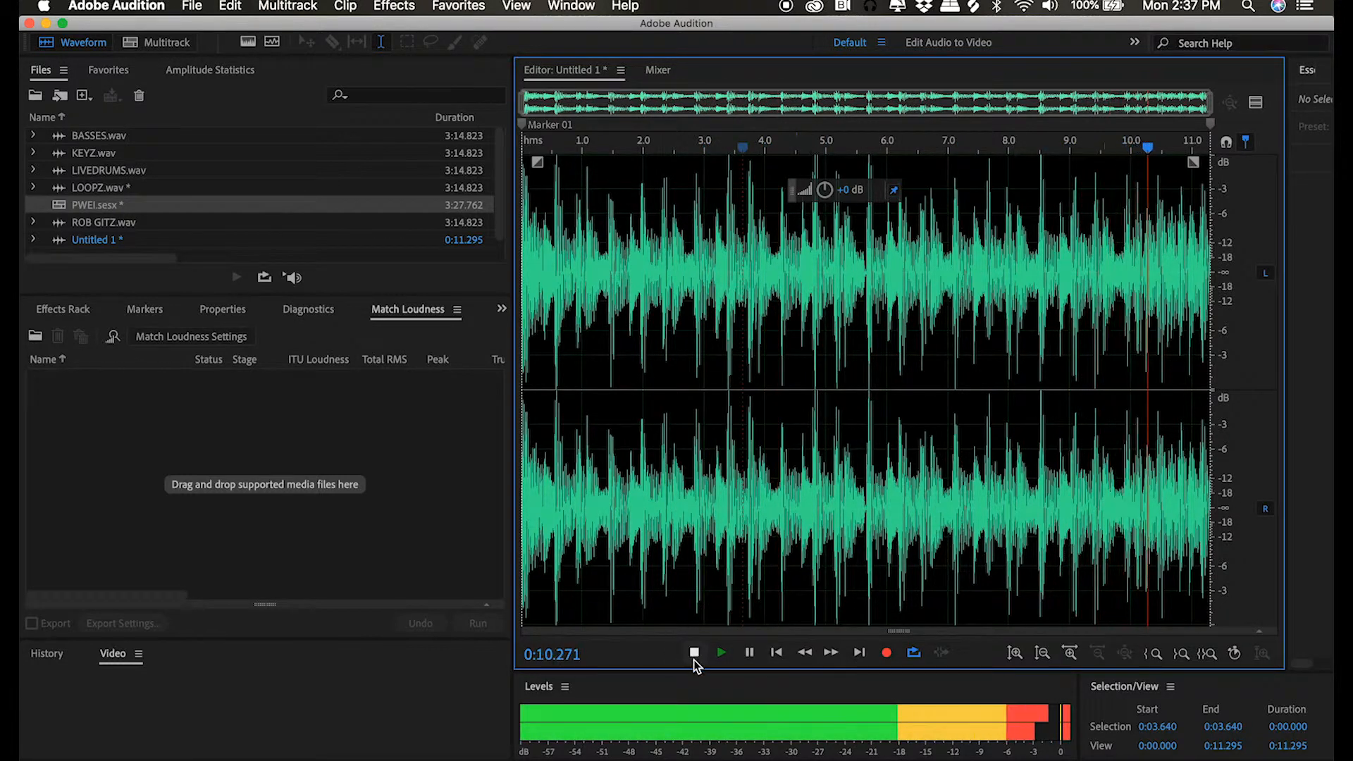
pyautogui.click(694, 653)
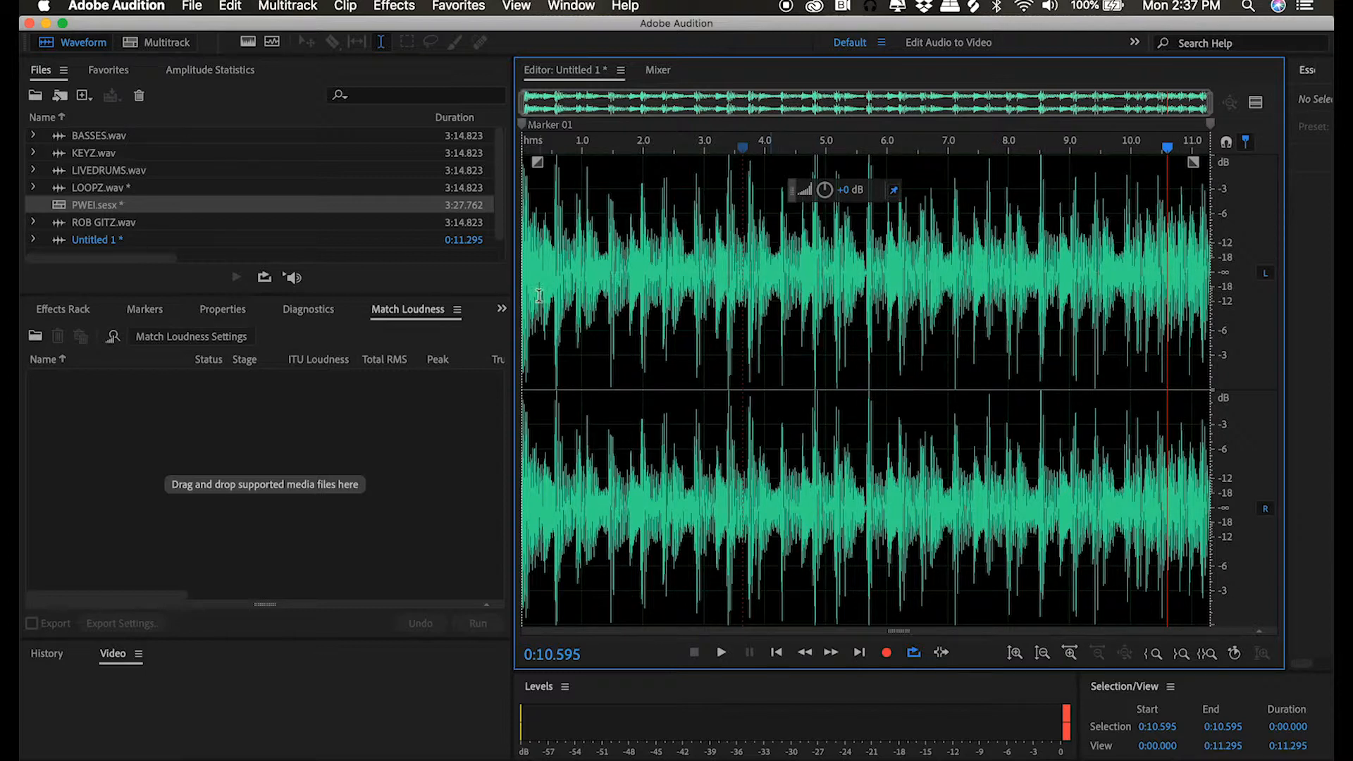
# Select the entire trimmed loop from 0:00.000 to 0:11.295 and copy it
pyautogui.click(851, 403)
pyautogui.press('End')
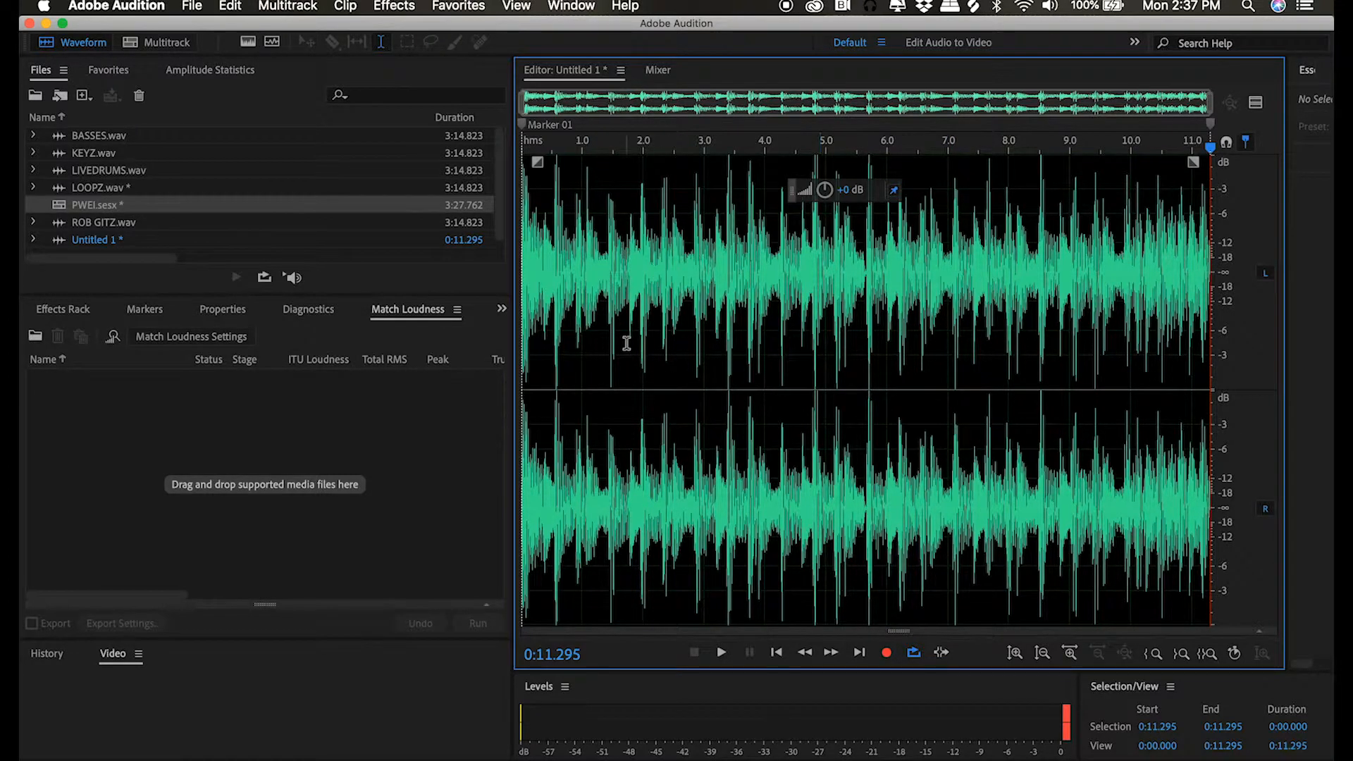
pyautogui.moveTo(626, 341); pyautogui.dragTo(1287, 274)
pyautogui.moveTo(625, 350); pyautogui.dragTo(452, 379)
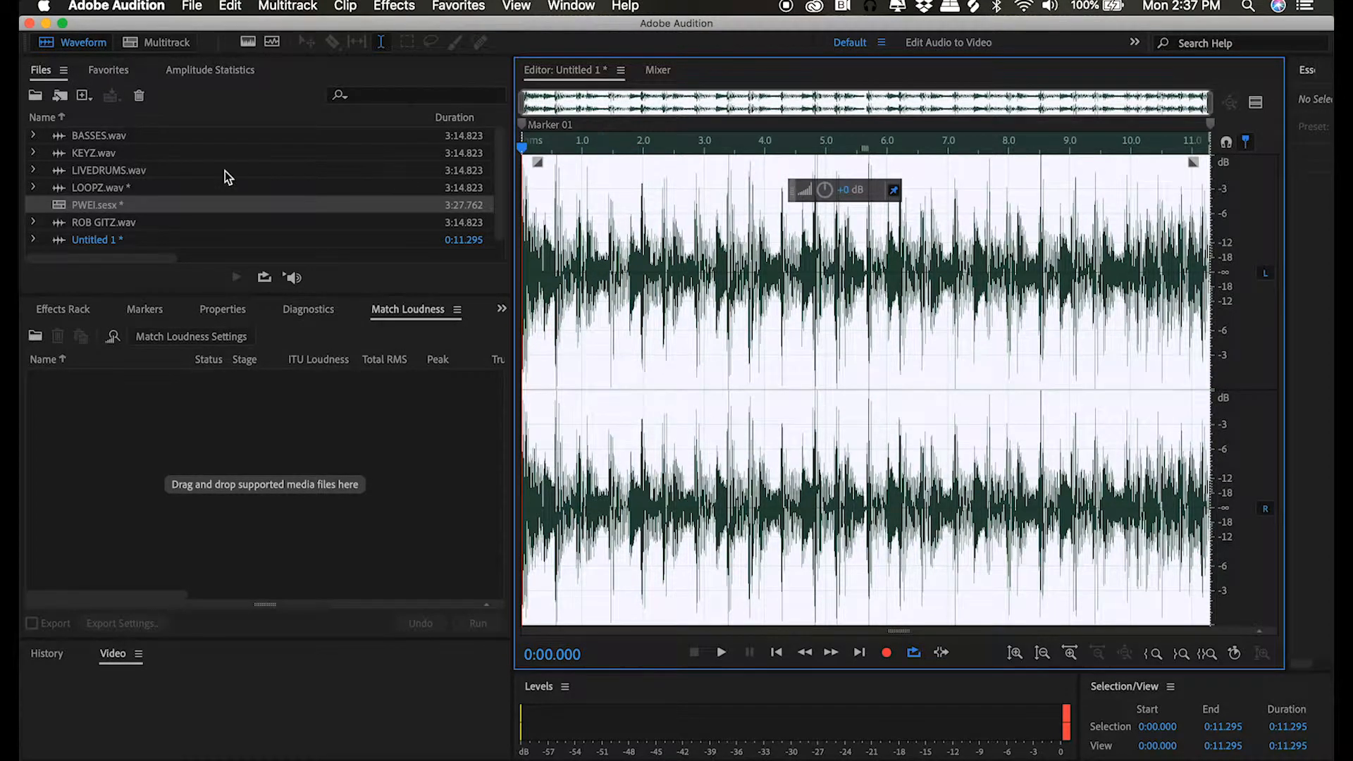
pyautogui.click(230, 6)
pyautogui.click(342, 182)
# Place the playhead at the end of the loop, paste a copy there and undo the paste
pyautogui.click(972, 403)
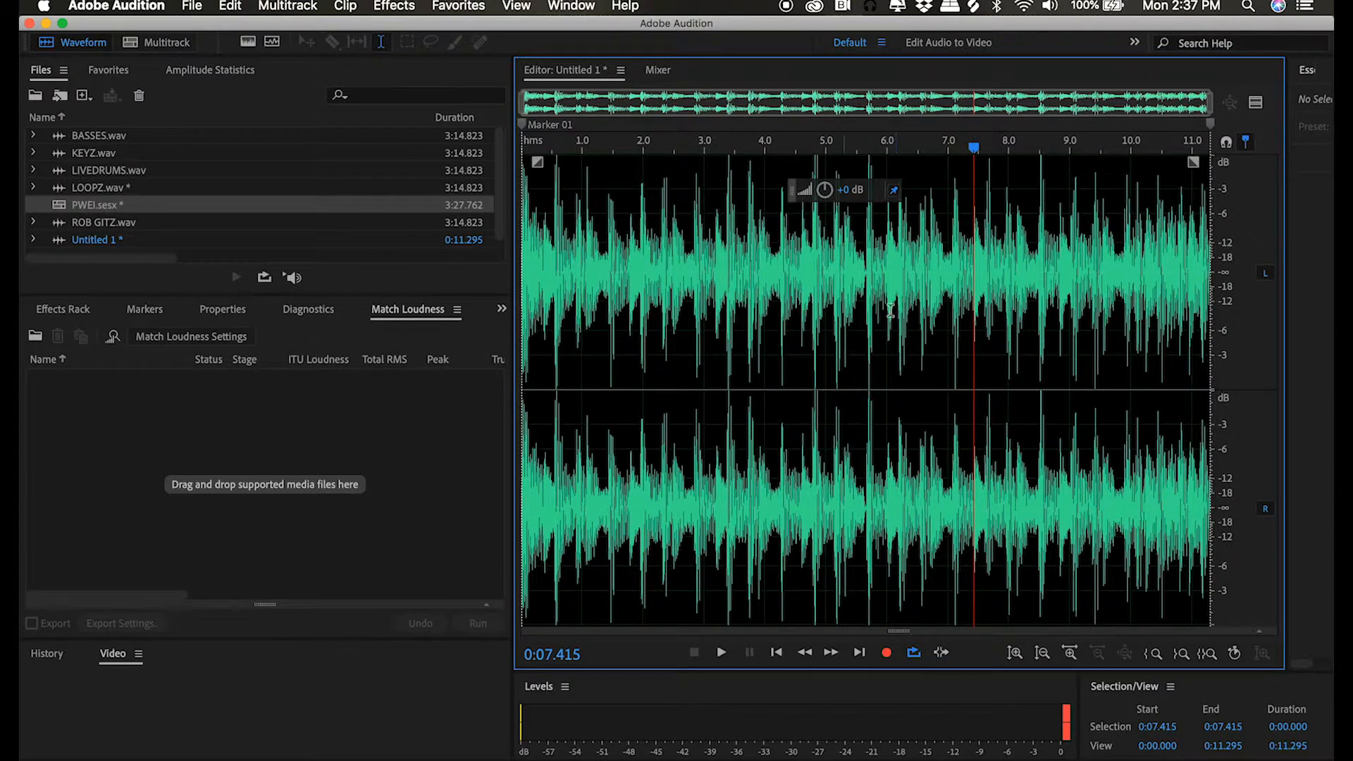
pyautogui.click(860, 652)
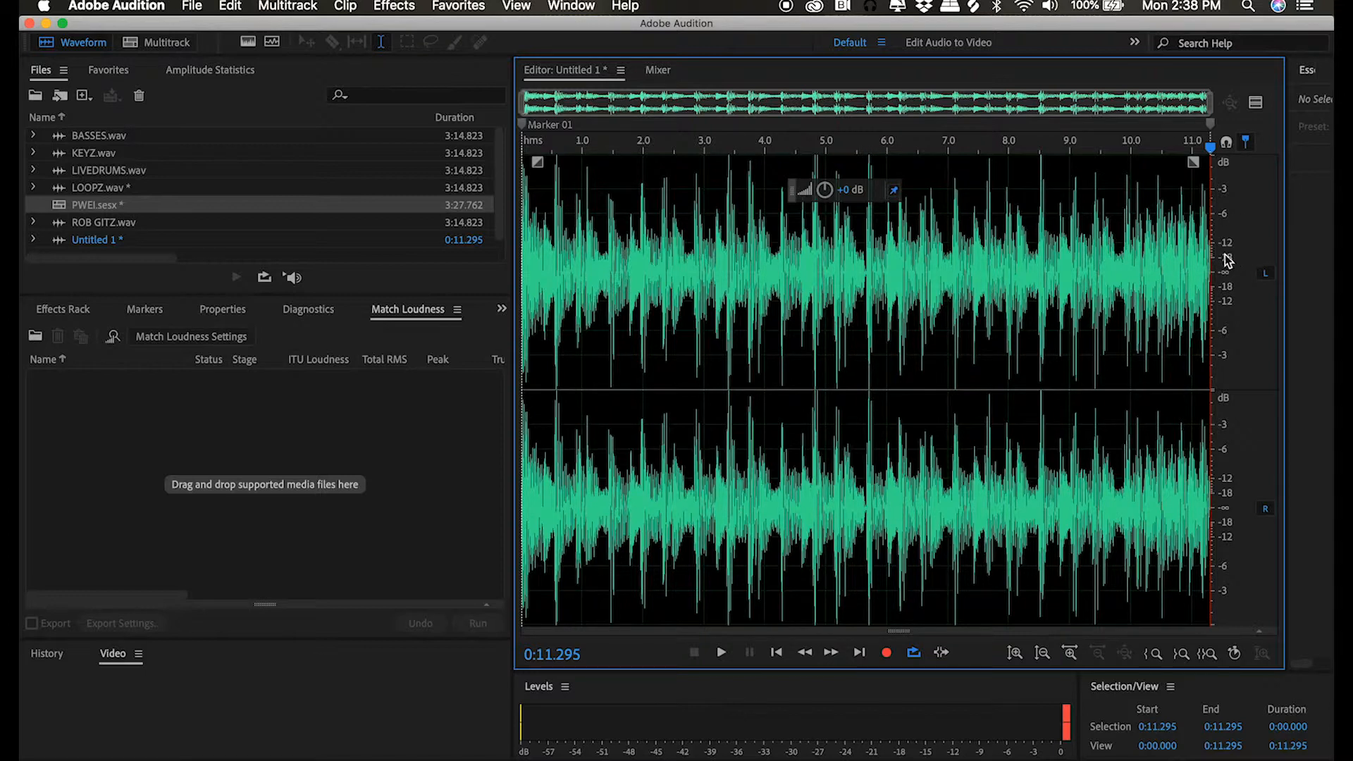
pyautogui.press('super+v')
pyautogui.press('super+z')
# Mix-paste the copied loop at the end of the file as Overlap (Mix), with Loop Paste set to 3 times
pyautogui.click(240, 9)
pyautogui.click(275, 251)
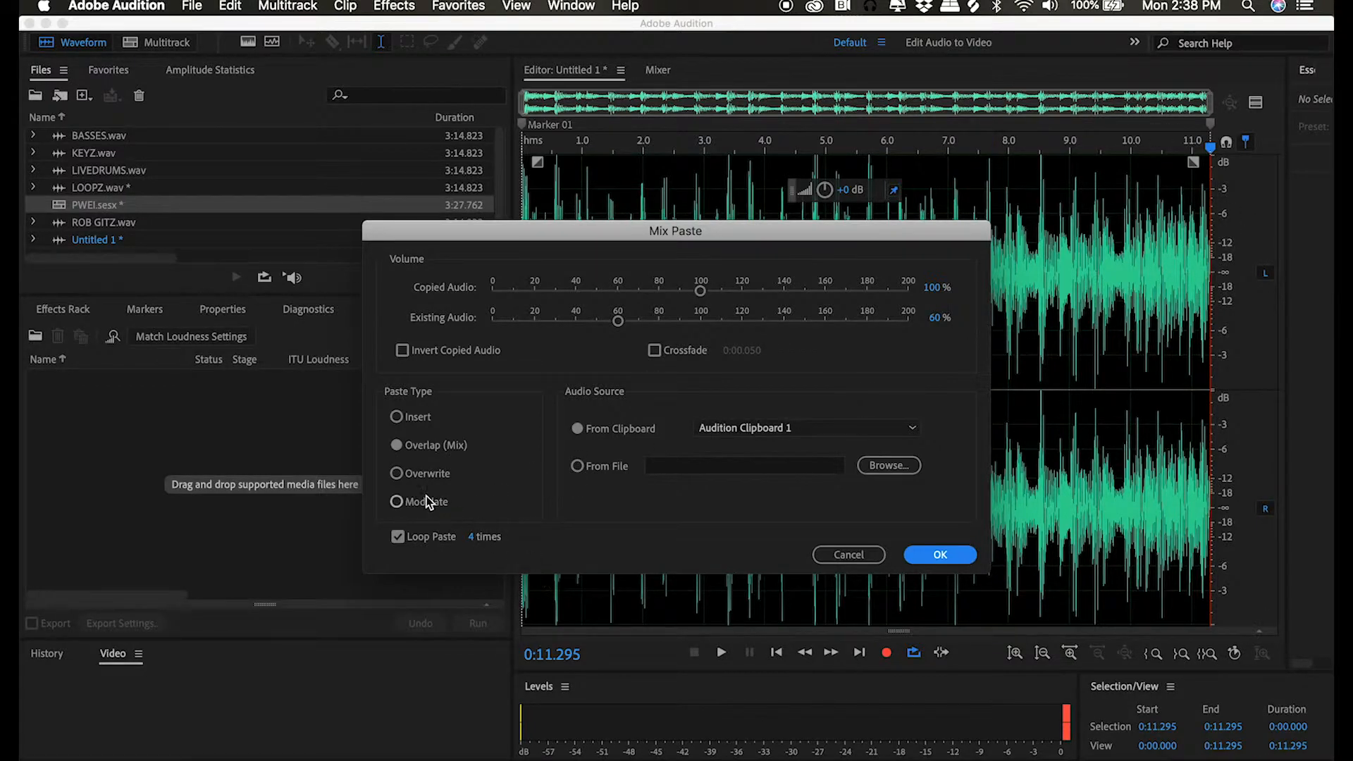
pyautogui.click(400, 539)
pyautogui.click(470, 537)
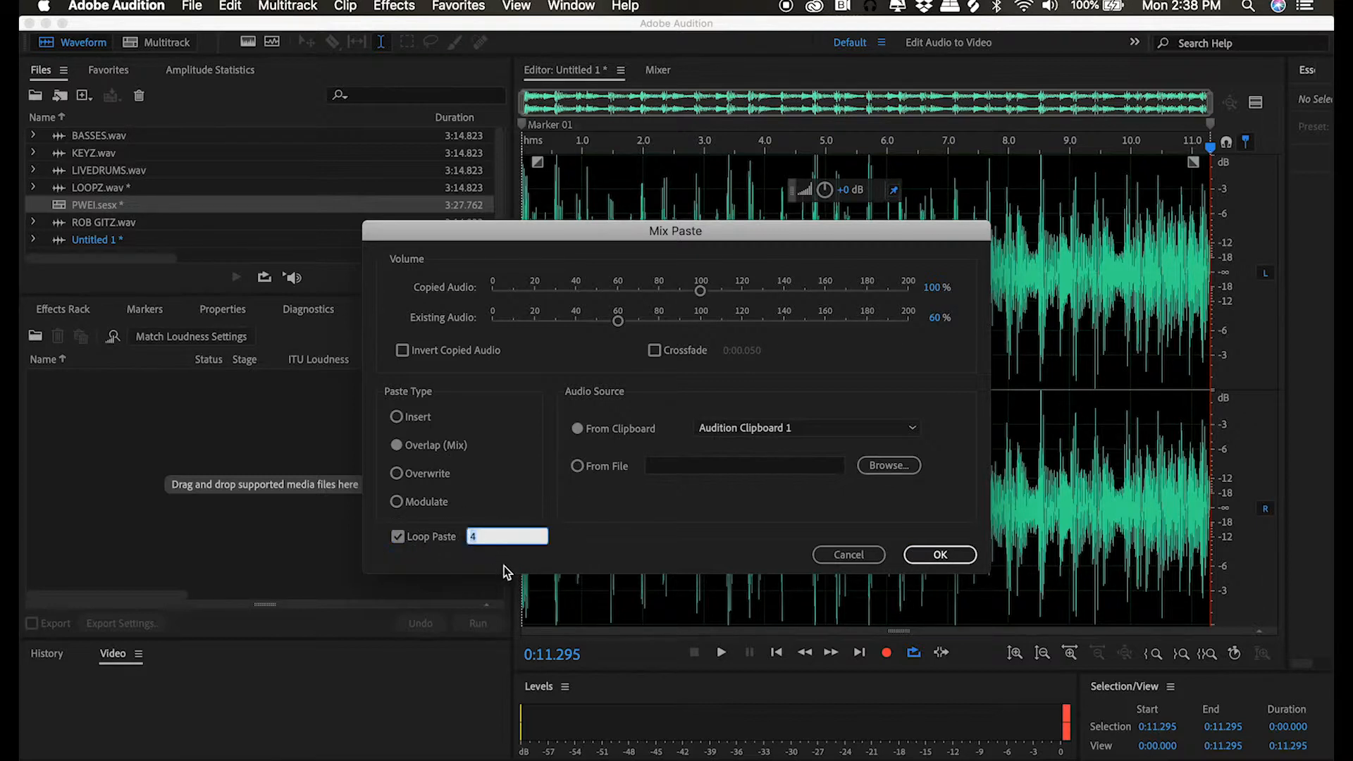
pyautogui.write('3')
pyautogui.click(937, 557)
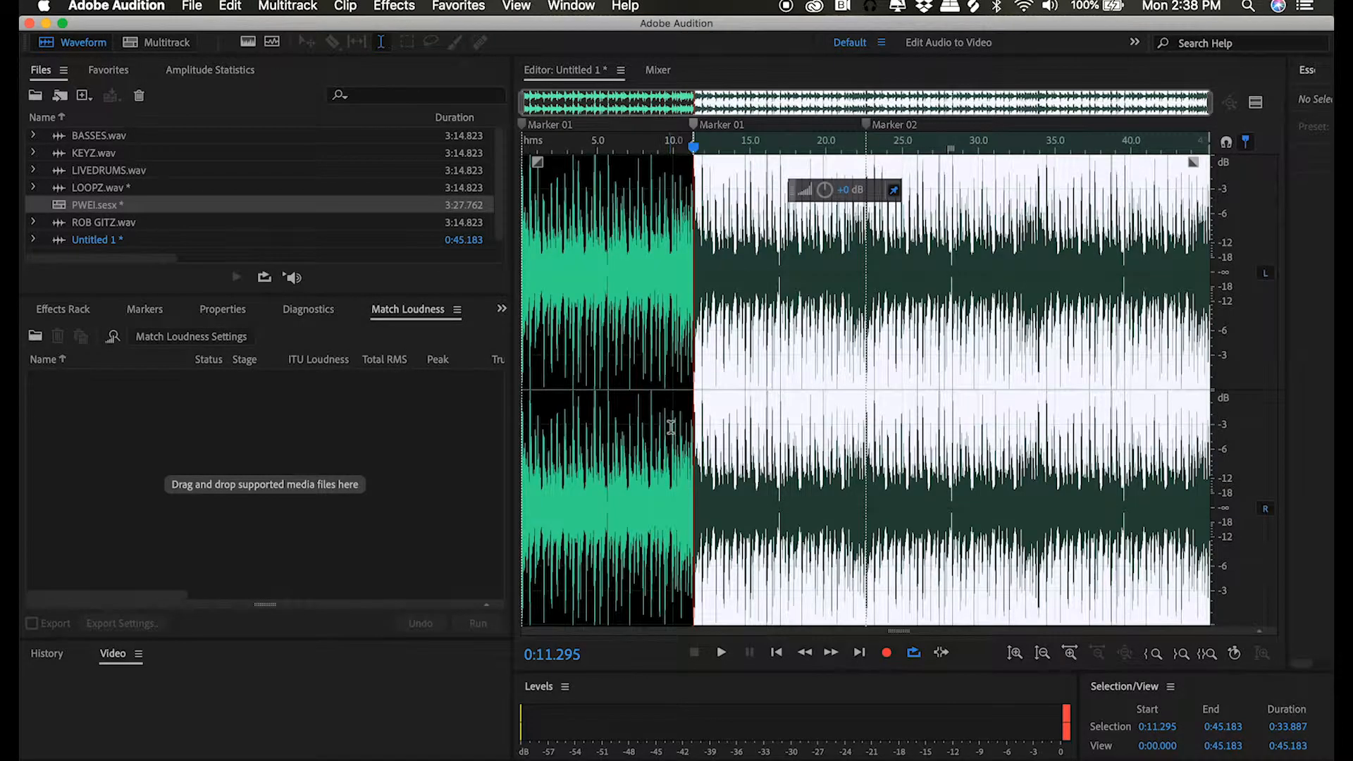
# Move the playhead through the markers of the repeated loop to the end of the file
pyautogui.click(671, 427)
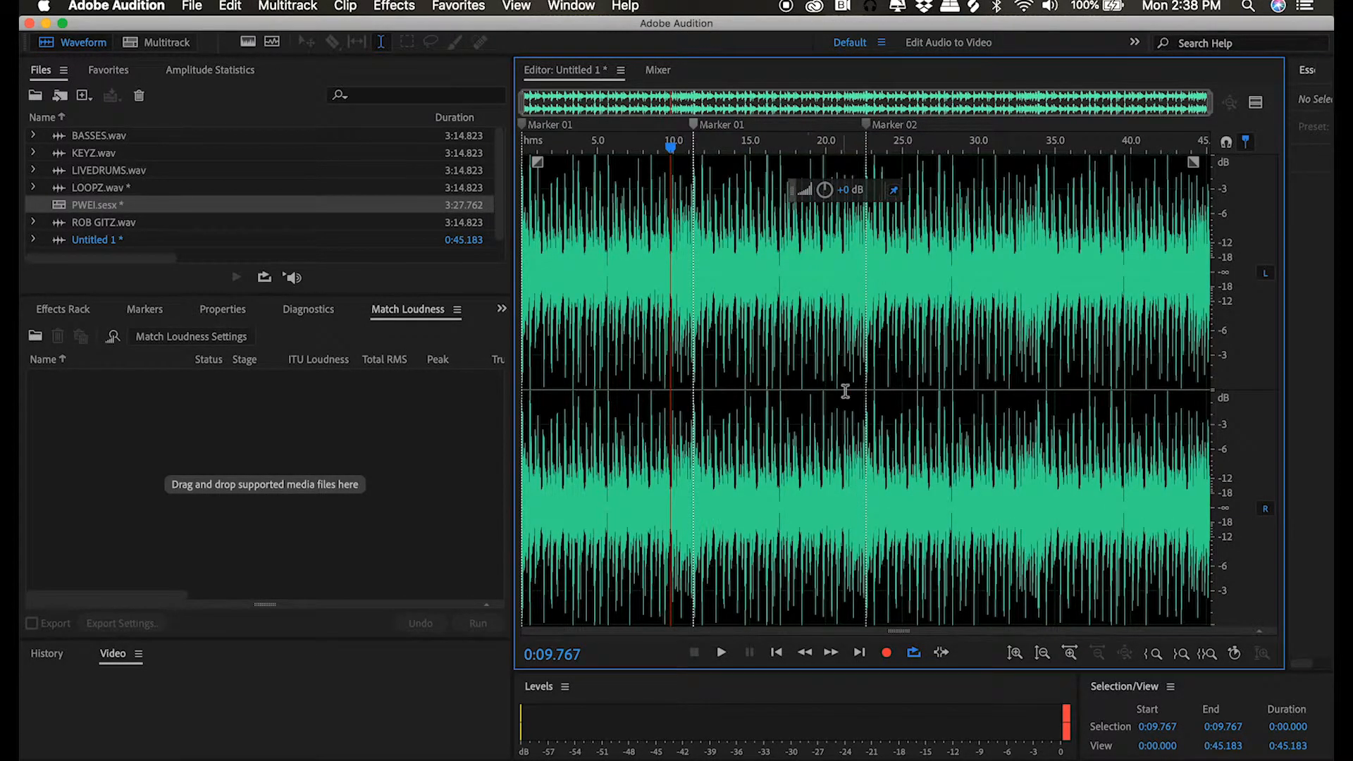
pyautogui.click(953, 349)
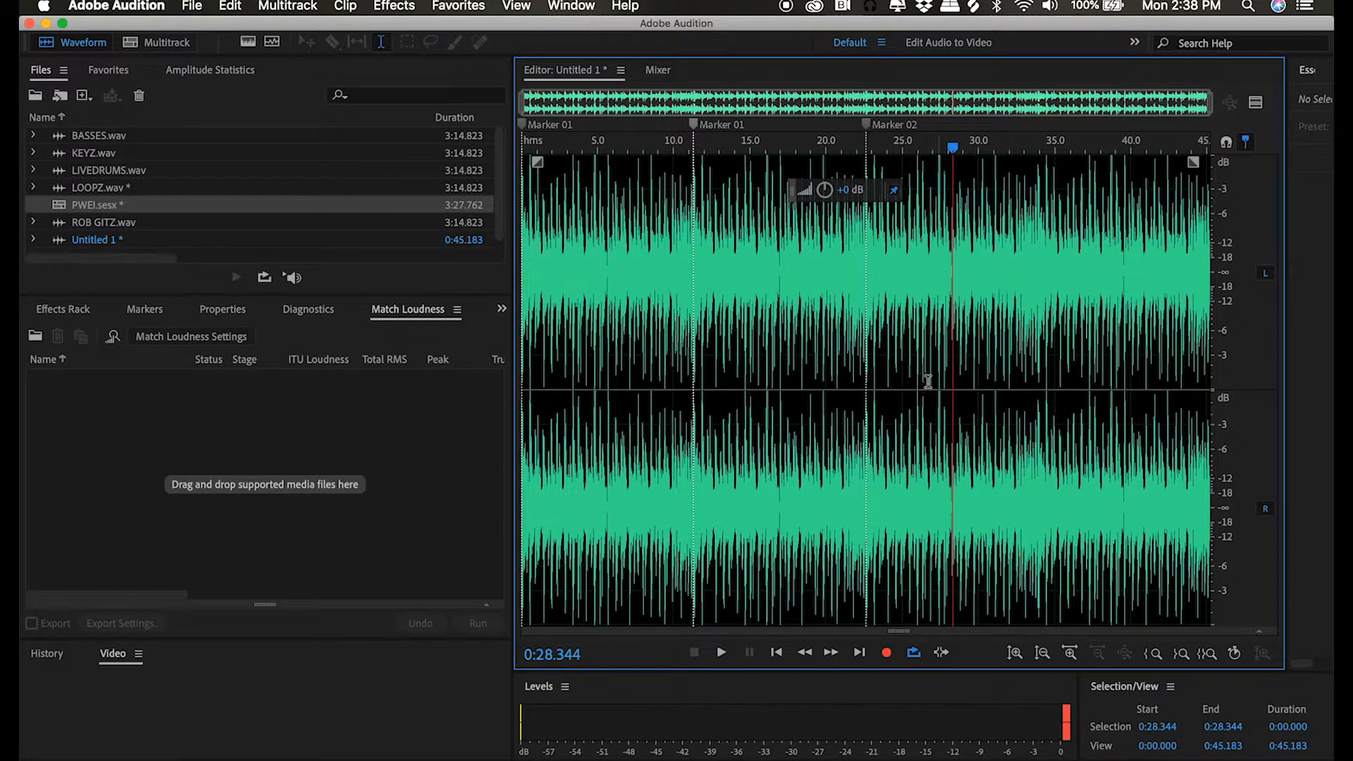
pyautogui.click(778, 655)
pyautogui.click(777, 656)
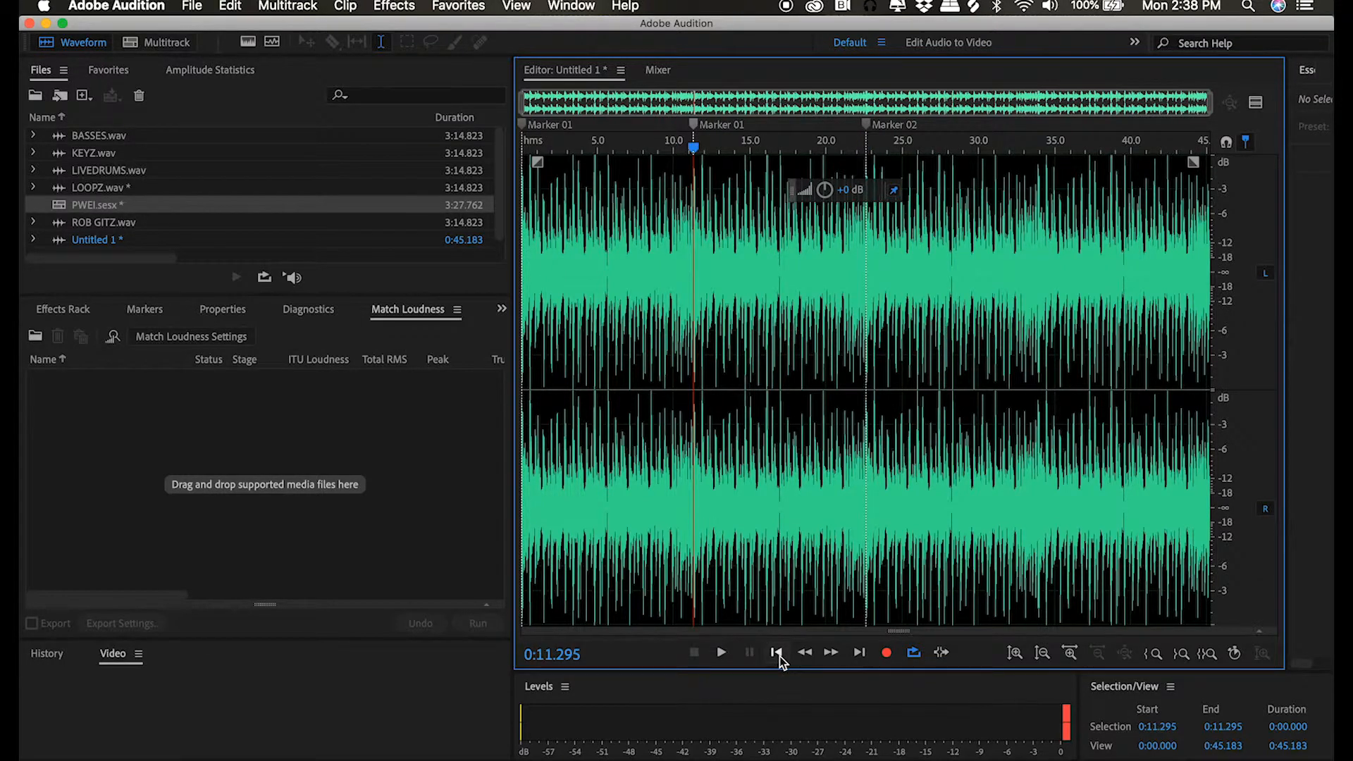
pyautogui.click(859, 652)
pyautogui.click(859, 652)
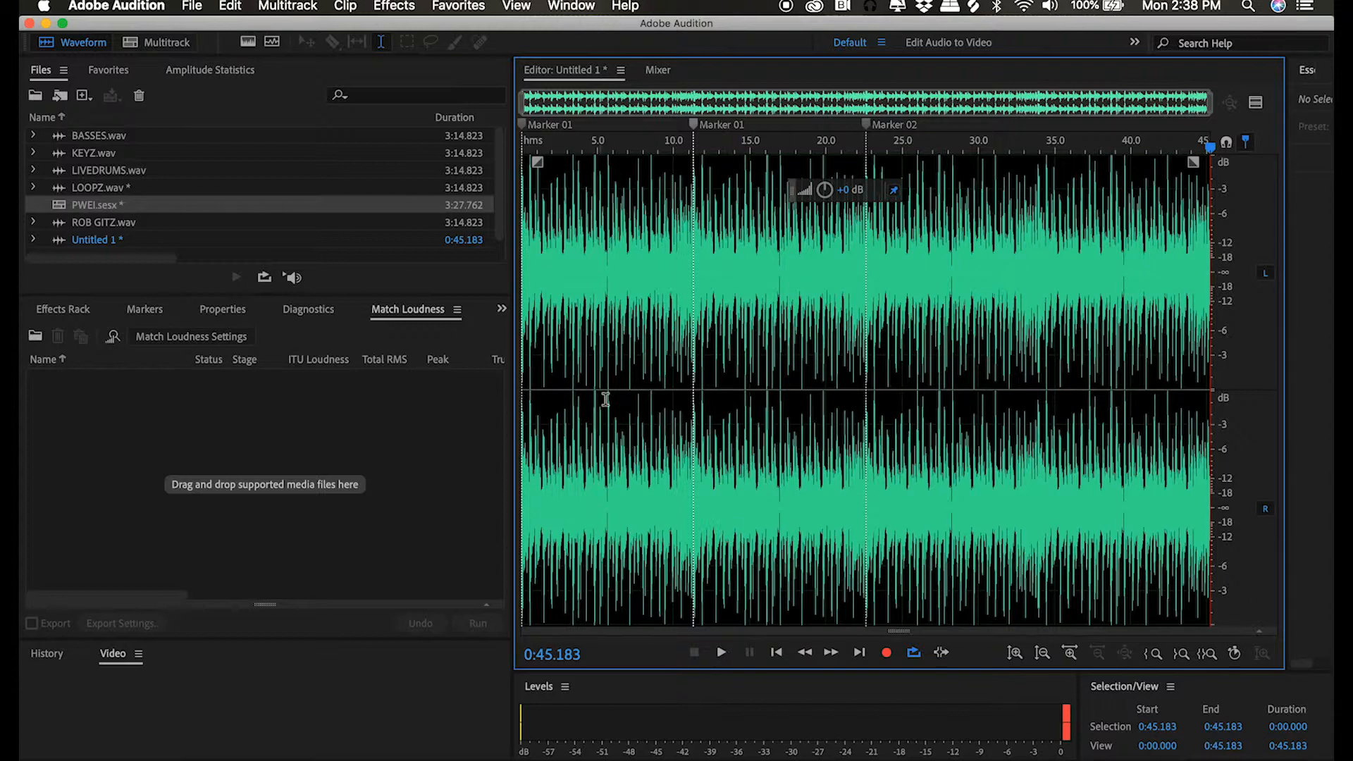
# Save the repeated loop as "beat loop machiney.wav" in Wave PCM format, including markers and other metadata
pyautogui.click(107, 189)
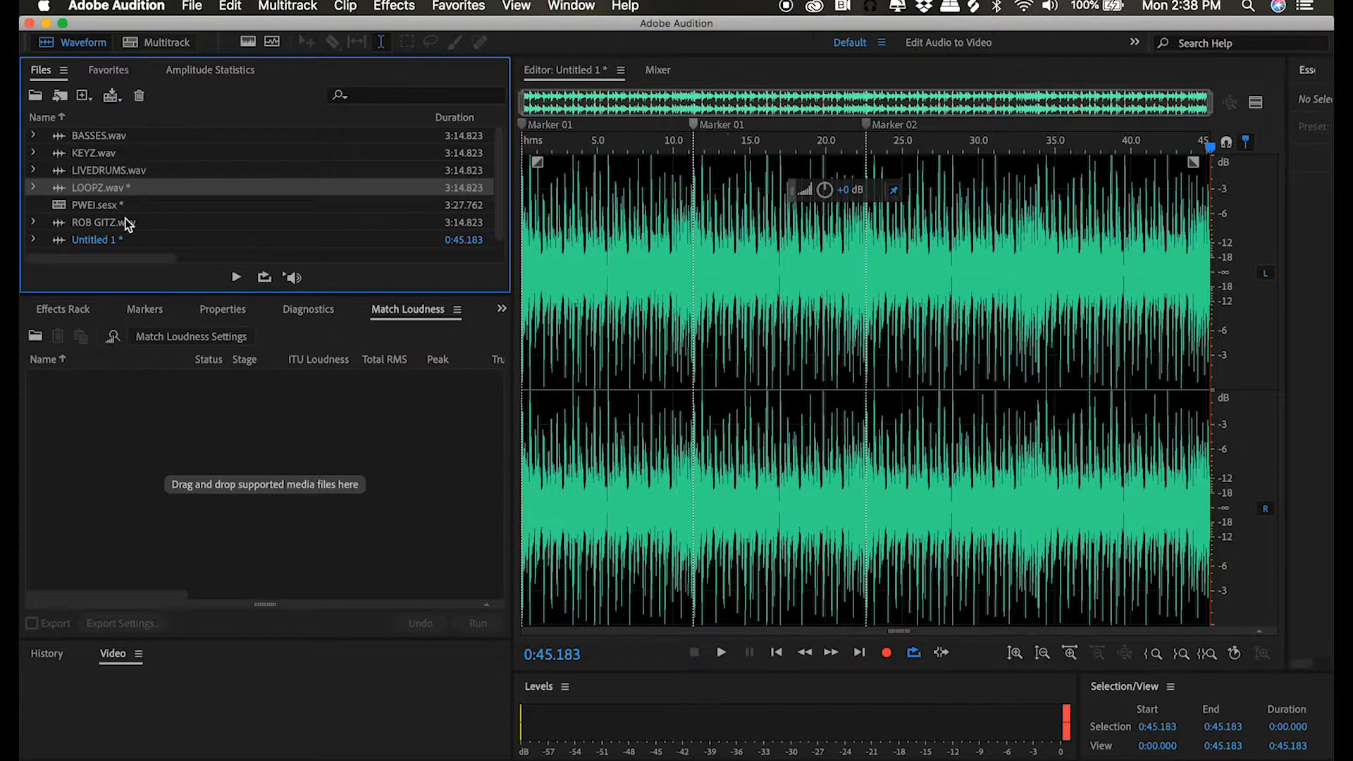
pyautogui.doubleClick(108, 190)
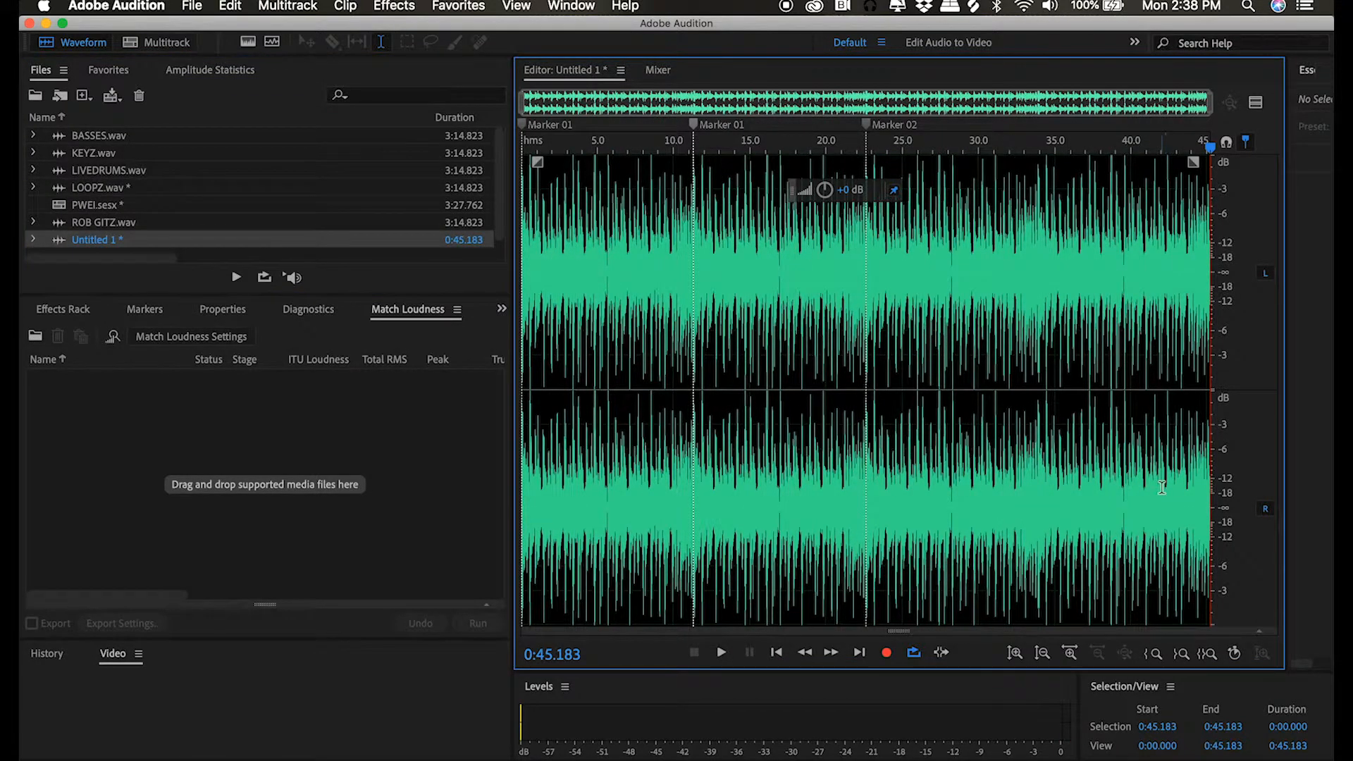
pyautogui.click(189, 18)
pyautogui.click(238, 224)
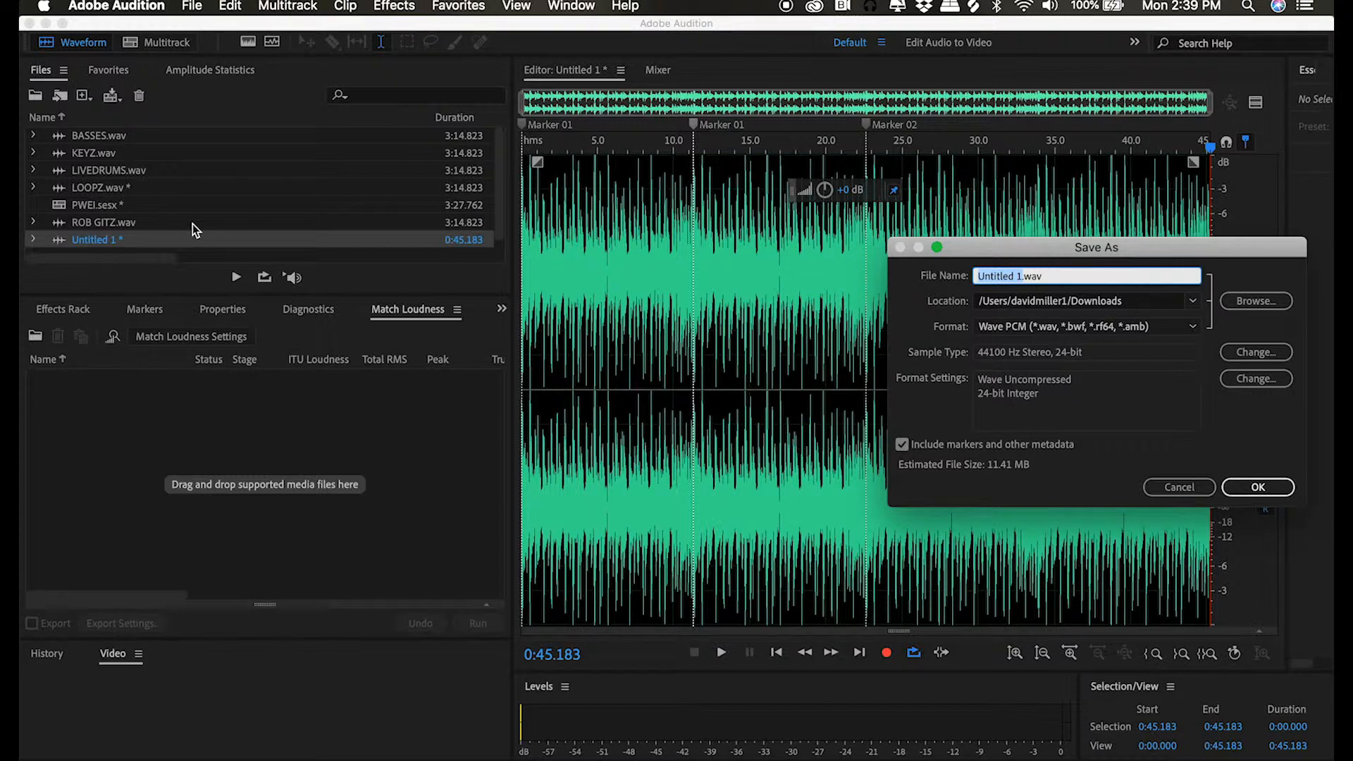
pyautogui.write('beat loop machine')
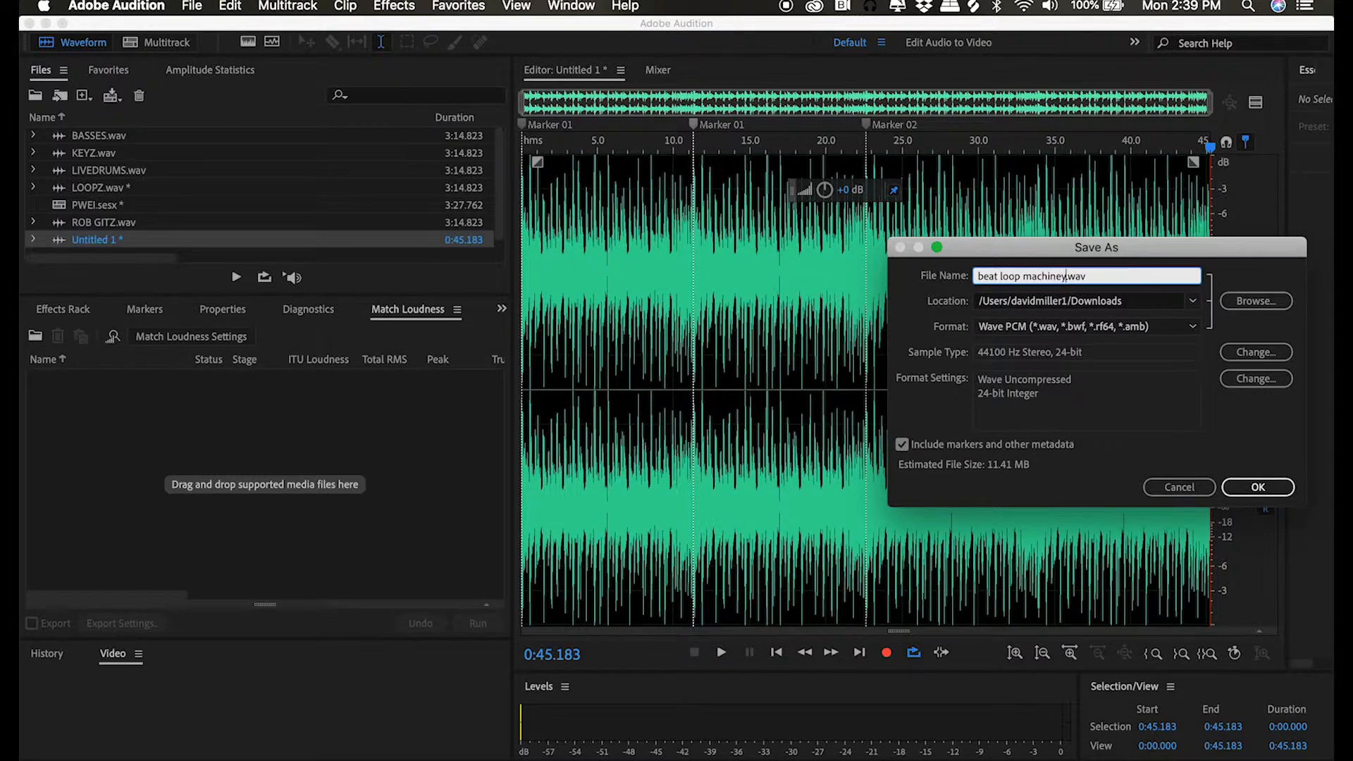
pyautogui.click(1259, 487)
# Play the saved loop file from about 0:13.6, highlight passages toward its end, and stop playback
pyautogui.click(728, 354)
pyautogui.press('space')
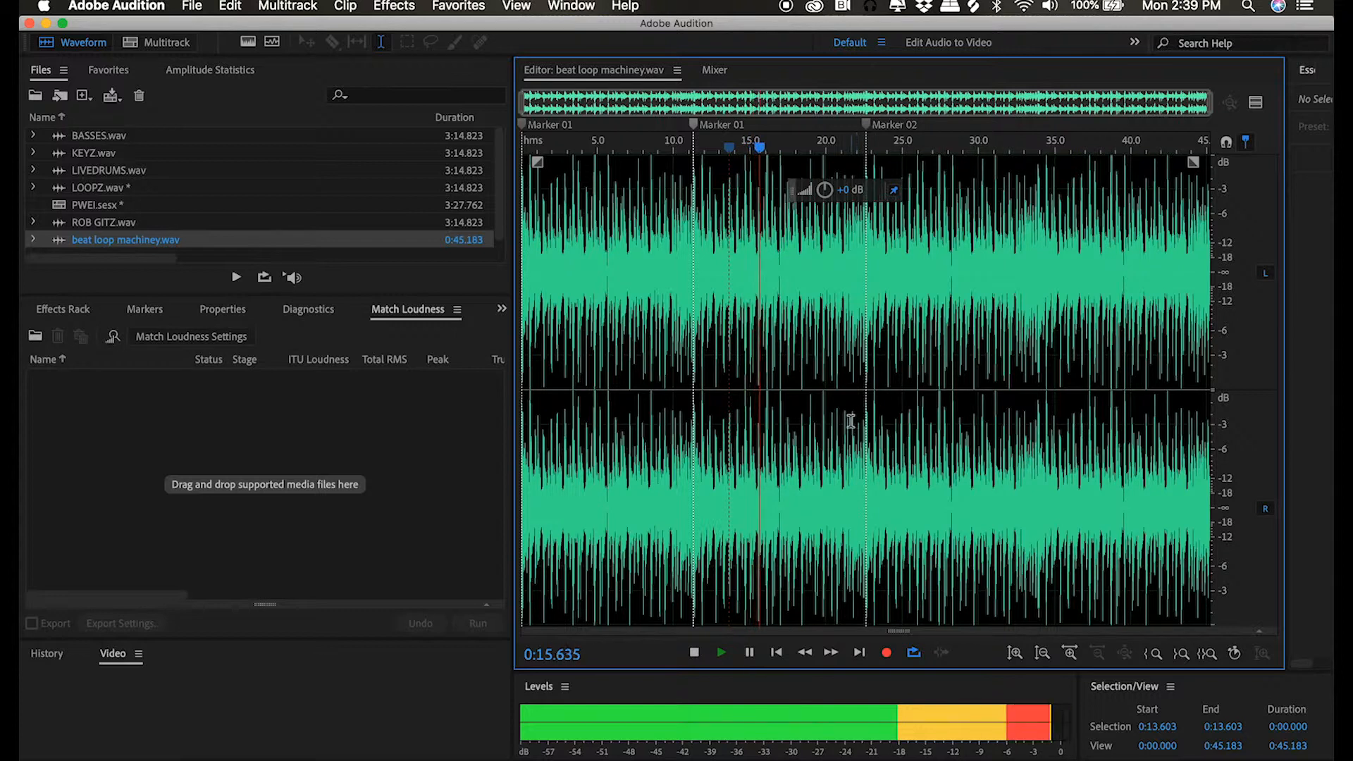
pyautogui.moveTo(849, 421); pyautogui.dragTo(923, 421)
pyautogui.moveTo(1027, 420); pyautogui.dragTo(1208, 419)
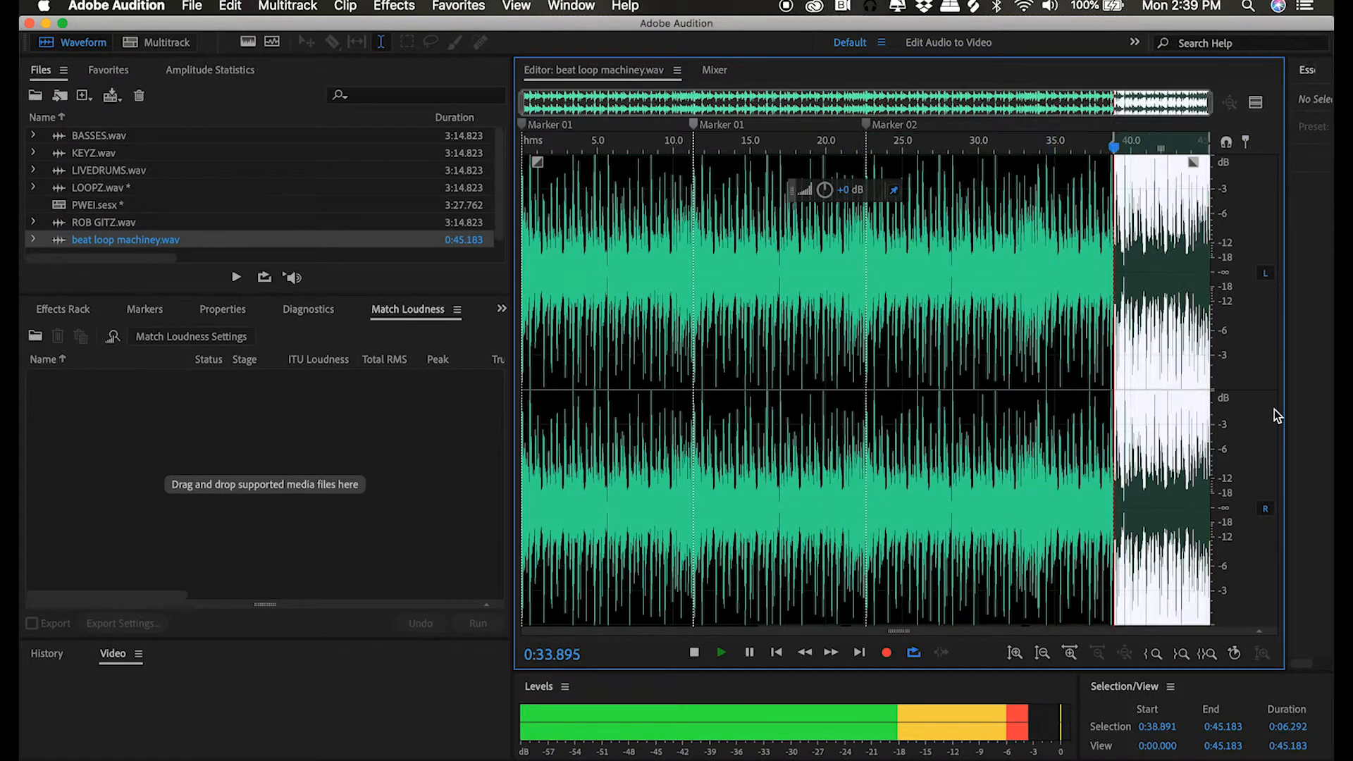
pyautogui.click(853, 599)
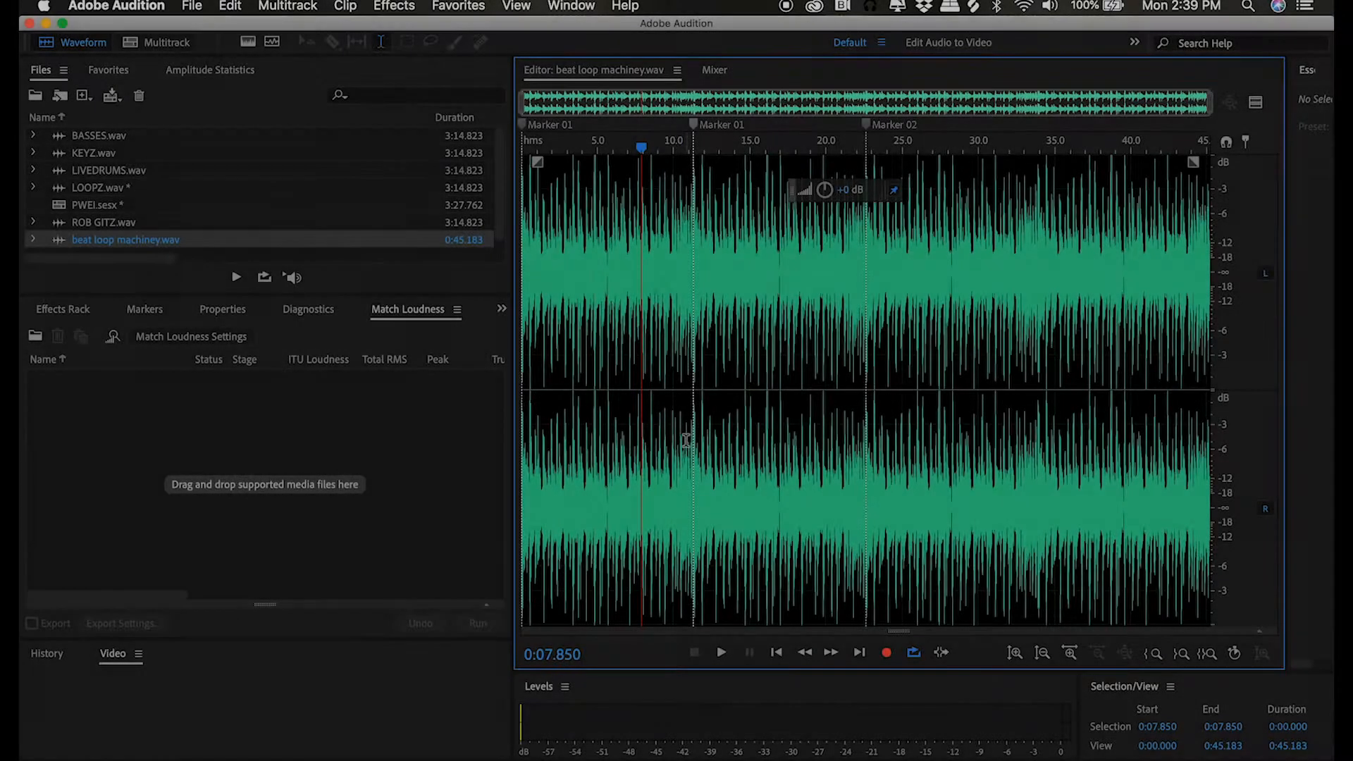
# Select the first loop repetition from 0:00.000 to 0:11.295 and copy it
pyautogui.moveTo(680, 437); pyautogui.dragTo(727, 433)
pyautogui.click(628, 437)
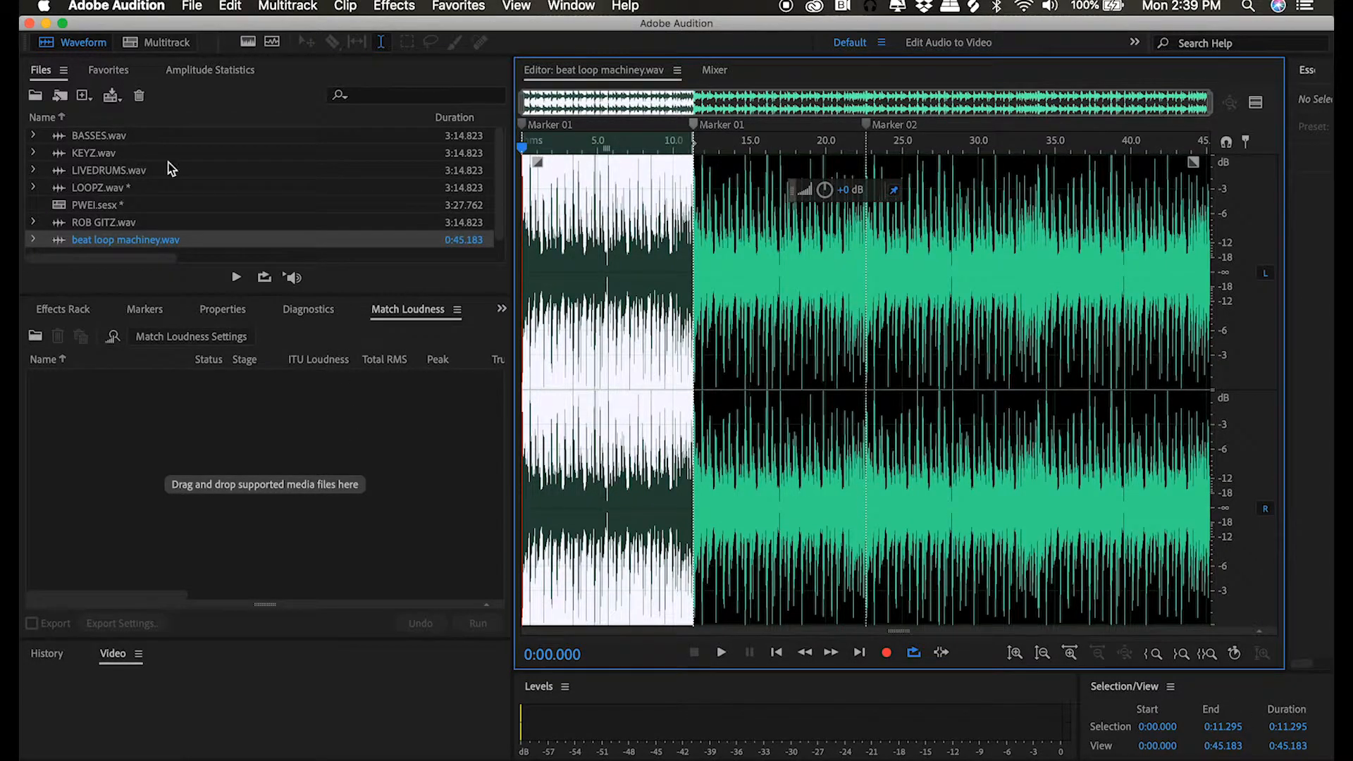
pyautogui.press('super+c')
# Open VOCALS.wav and briefly play the start of the first vocal phrase
pyautogui.click(99, 239)
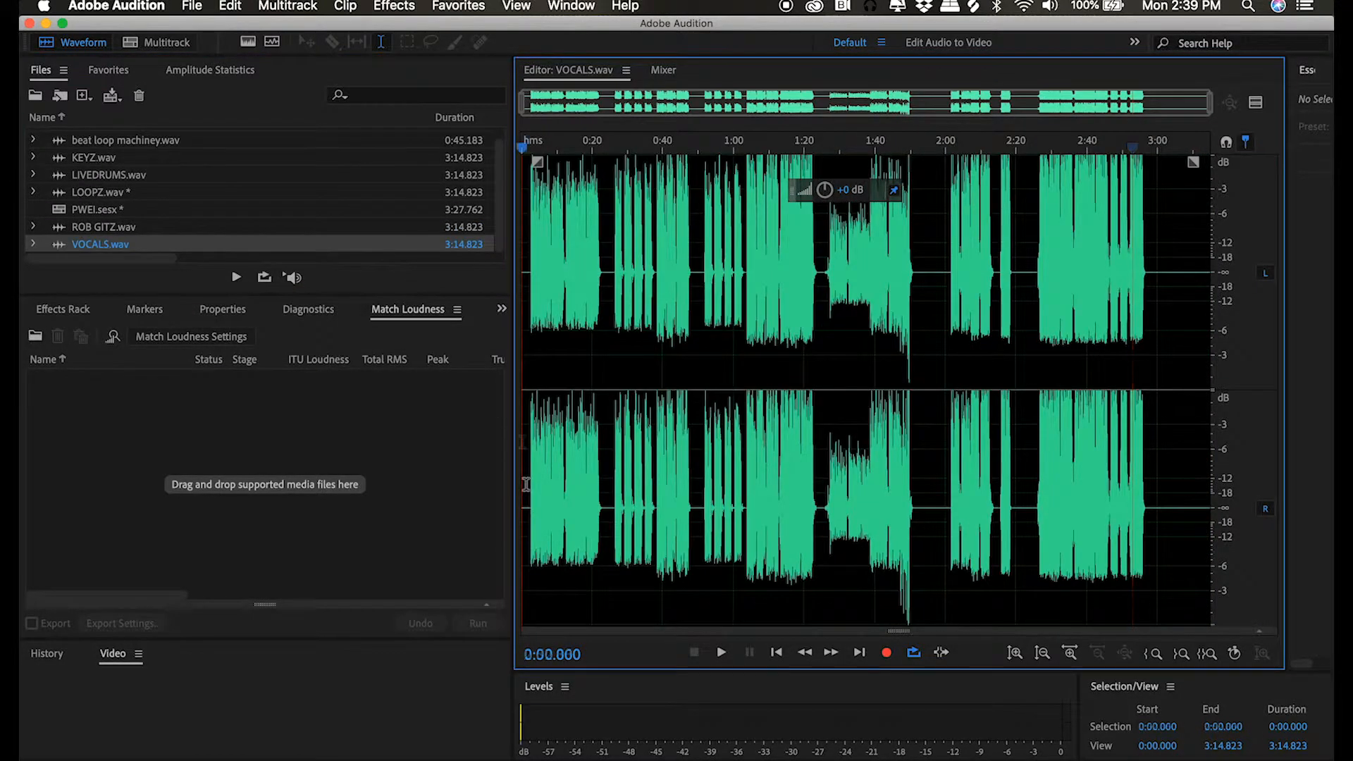
pyautogui.moveTo(526, 484); pyautogui.dragTo(544, 487)
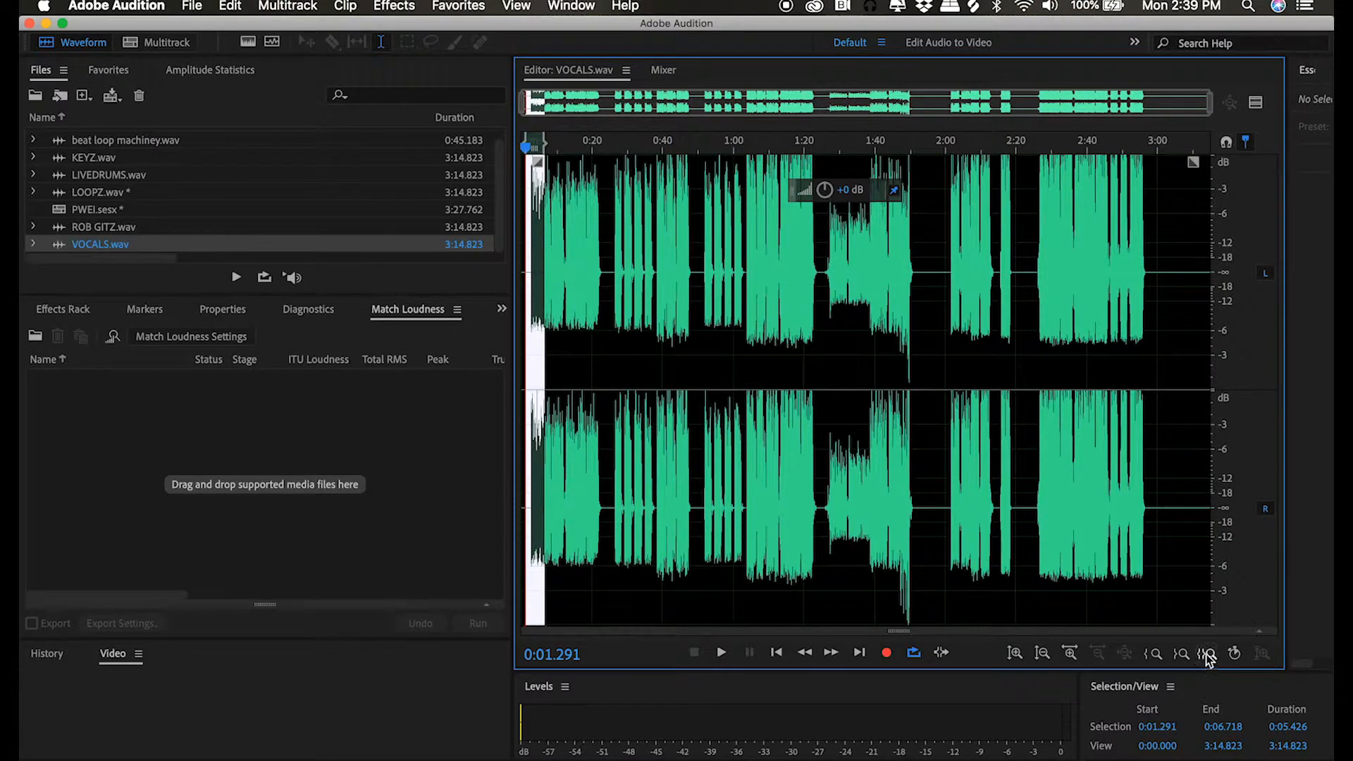
pyautogui.click(1206, 654)
pyautogui.moveTo(696, 486); pyautogui.dragTo(866, 493)
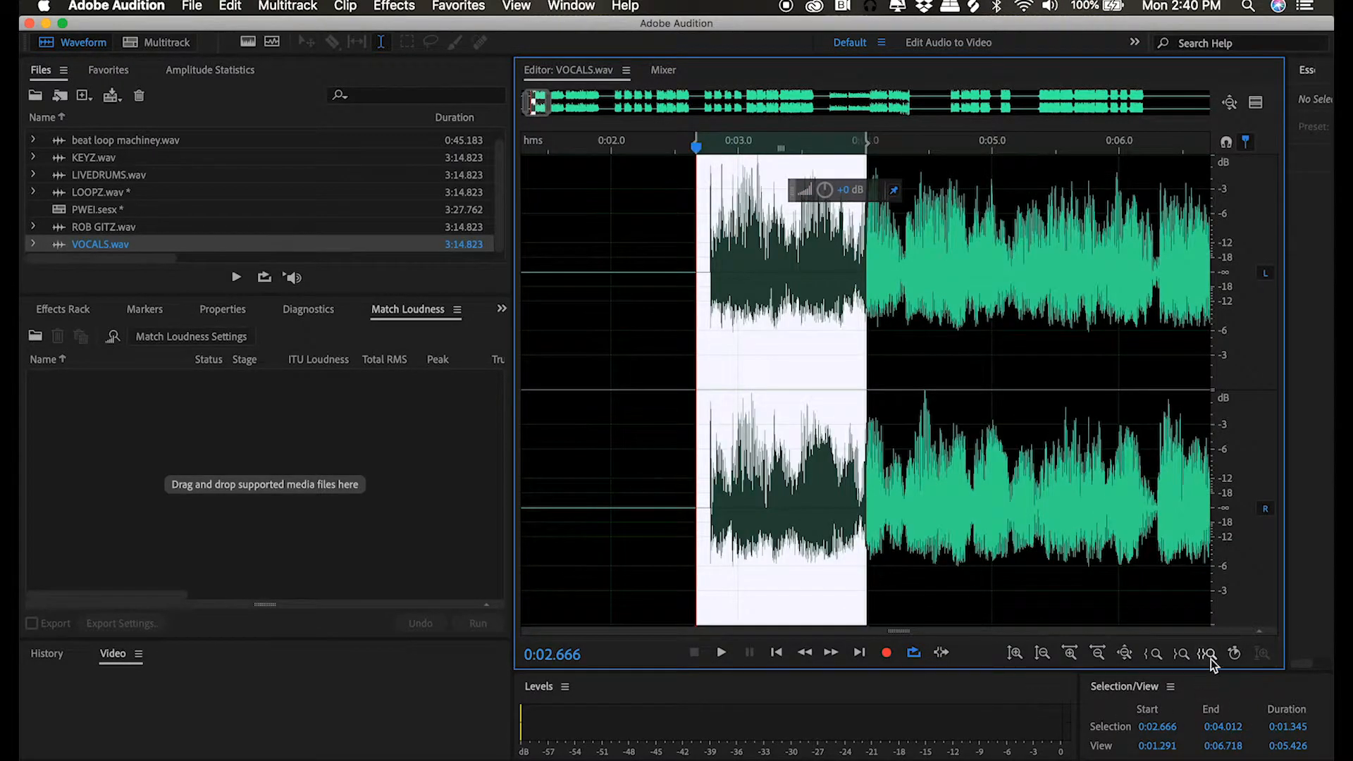
pyautogui.click(1206, 654)
pyautogui.click(568, 493)
pyautogui.press('space')
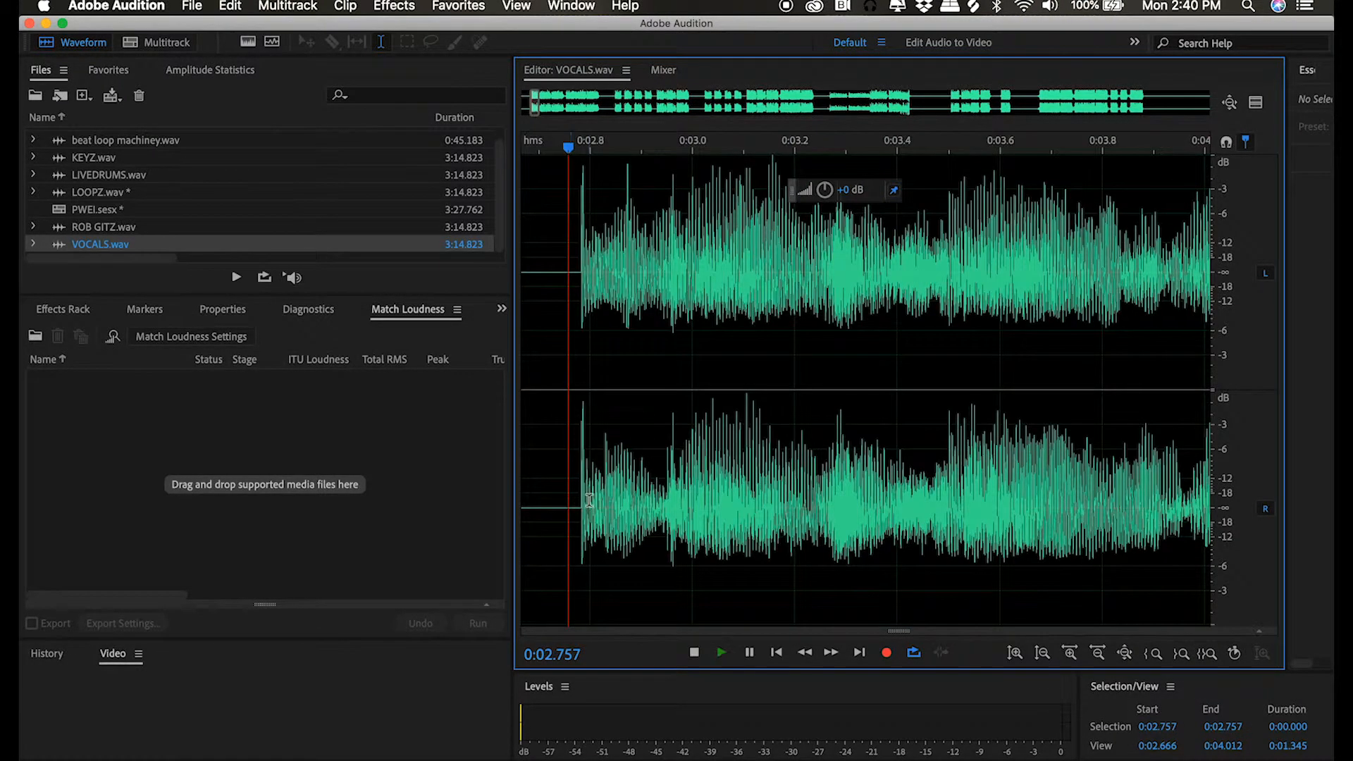
pyautogui.press('space')
# Place the playhead exactly where the first vocal begins, at 0:02.782
pyautogui.click(551, 498)
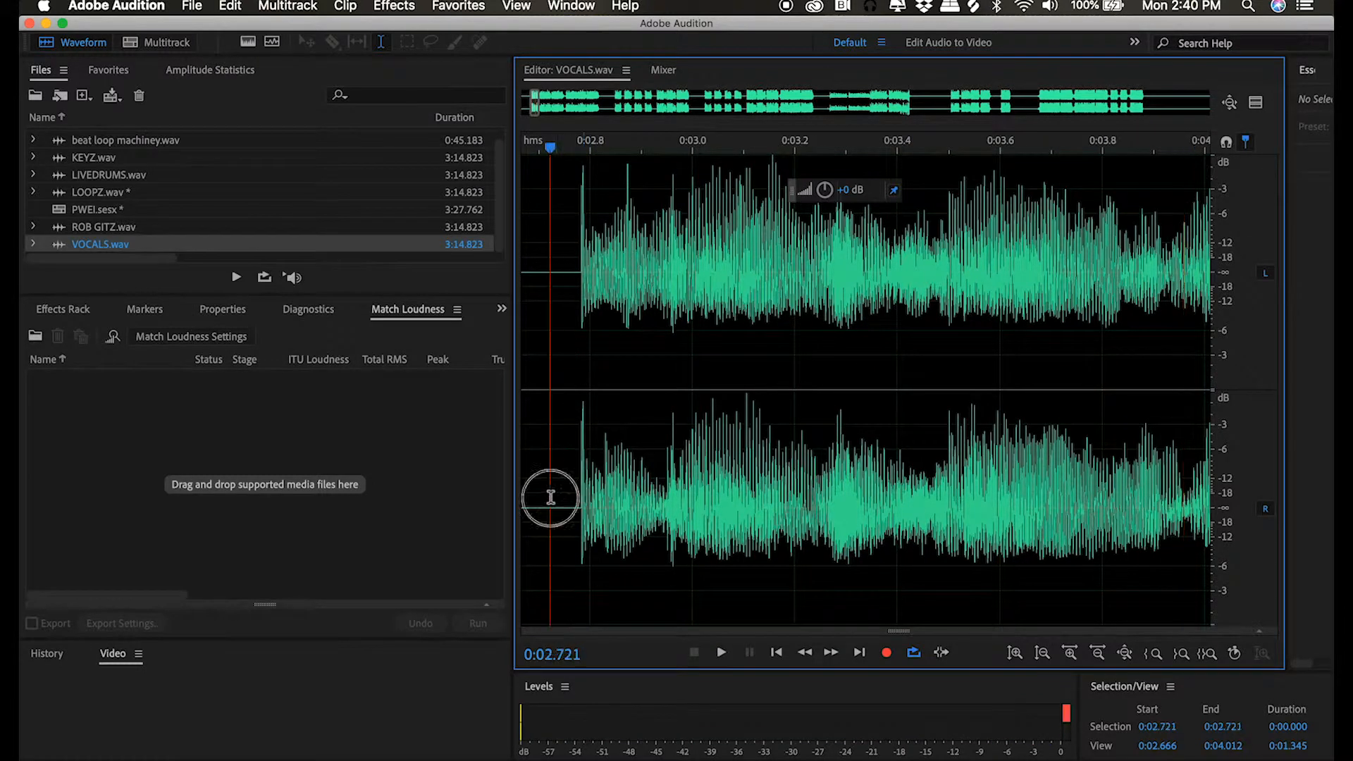
pyautogui.click(580, 501)
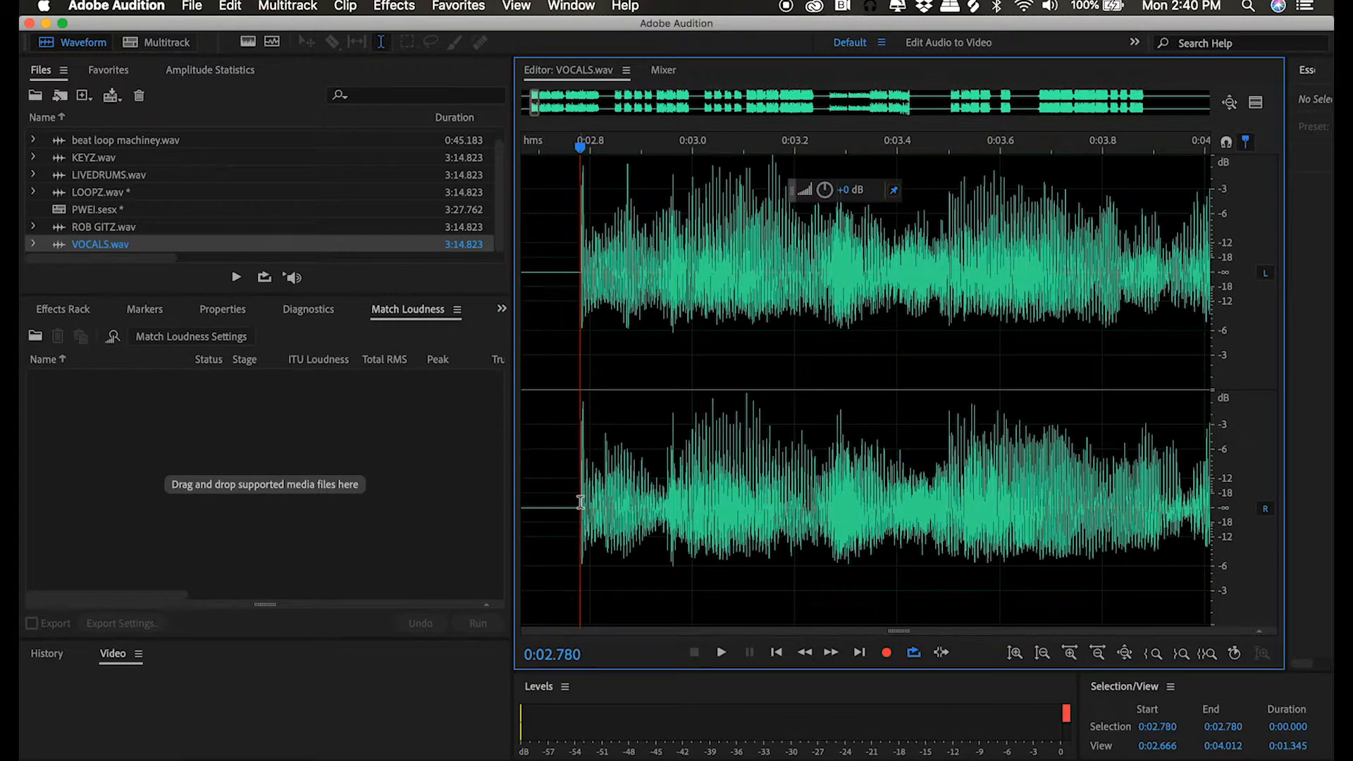
pyautogui.moveTo(580, 157); pyautogui.dragTo(582, 153)
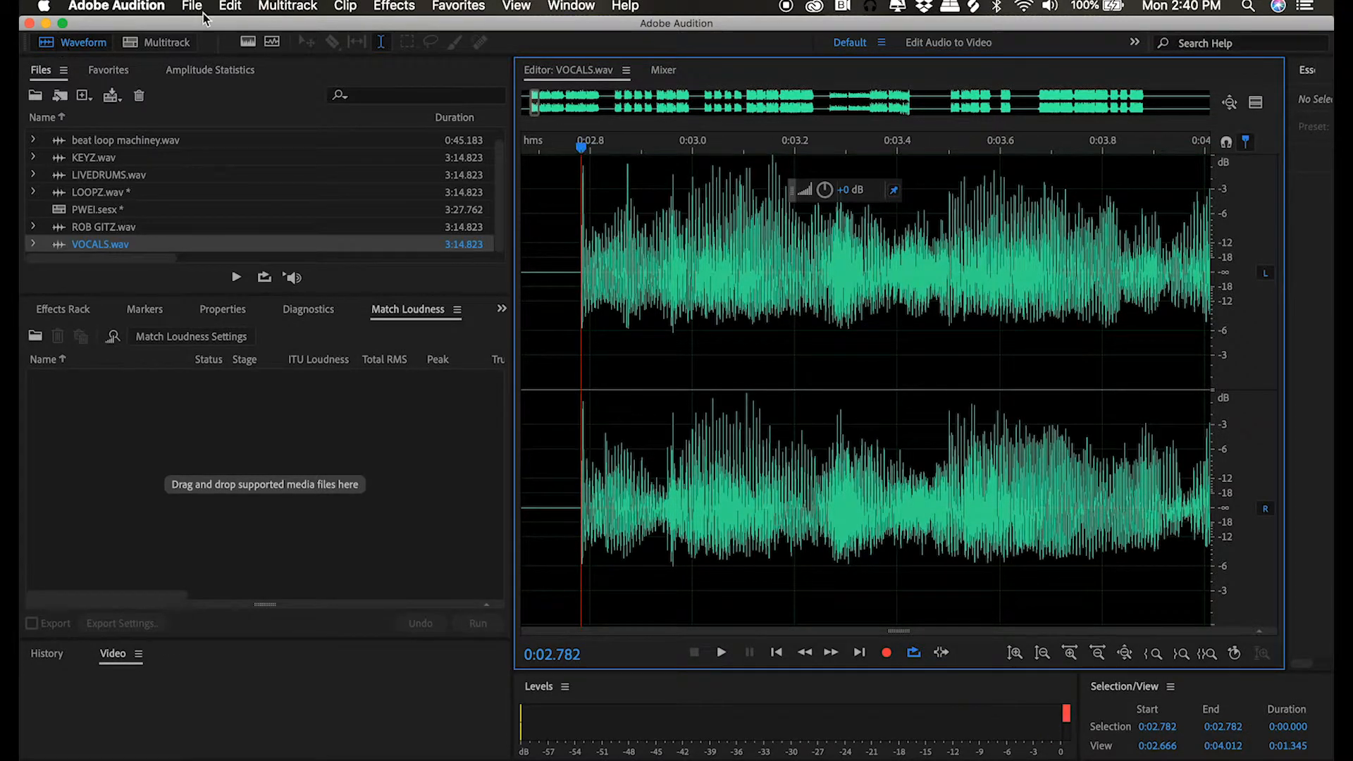
# Mix-paste the loop over the vocals with copied audio at 0%, existing audio at 101%, Overlap (Mix), and Loop Paste off
pyautogui.click(225, 9)
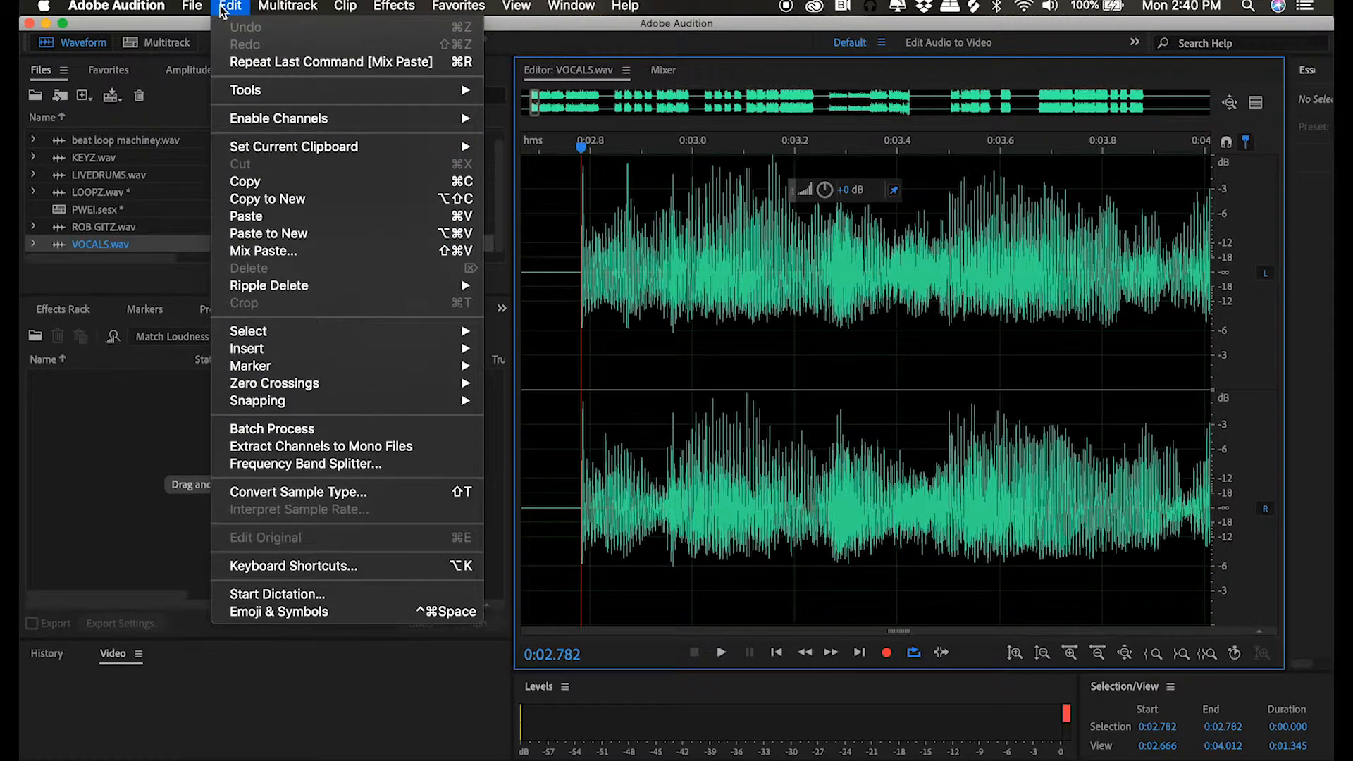
pyautogui.click(348, 254)
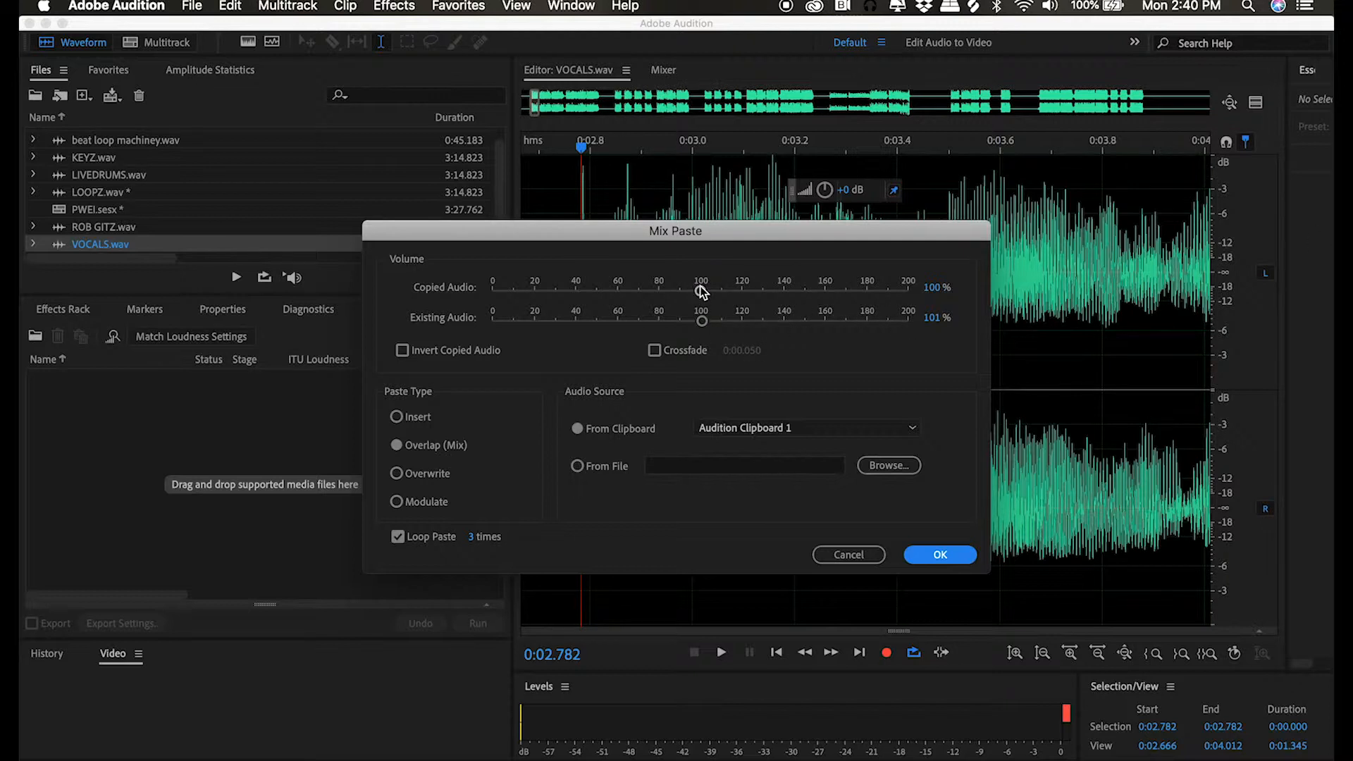
pyautogui.moveTo(699, 291); pyautogui.dragTo(475, 303)
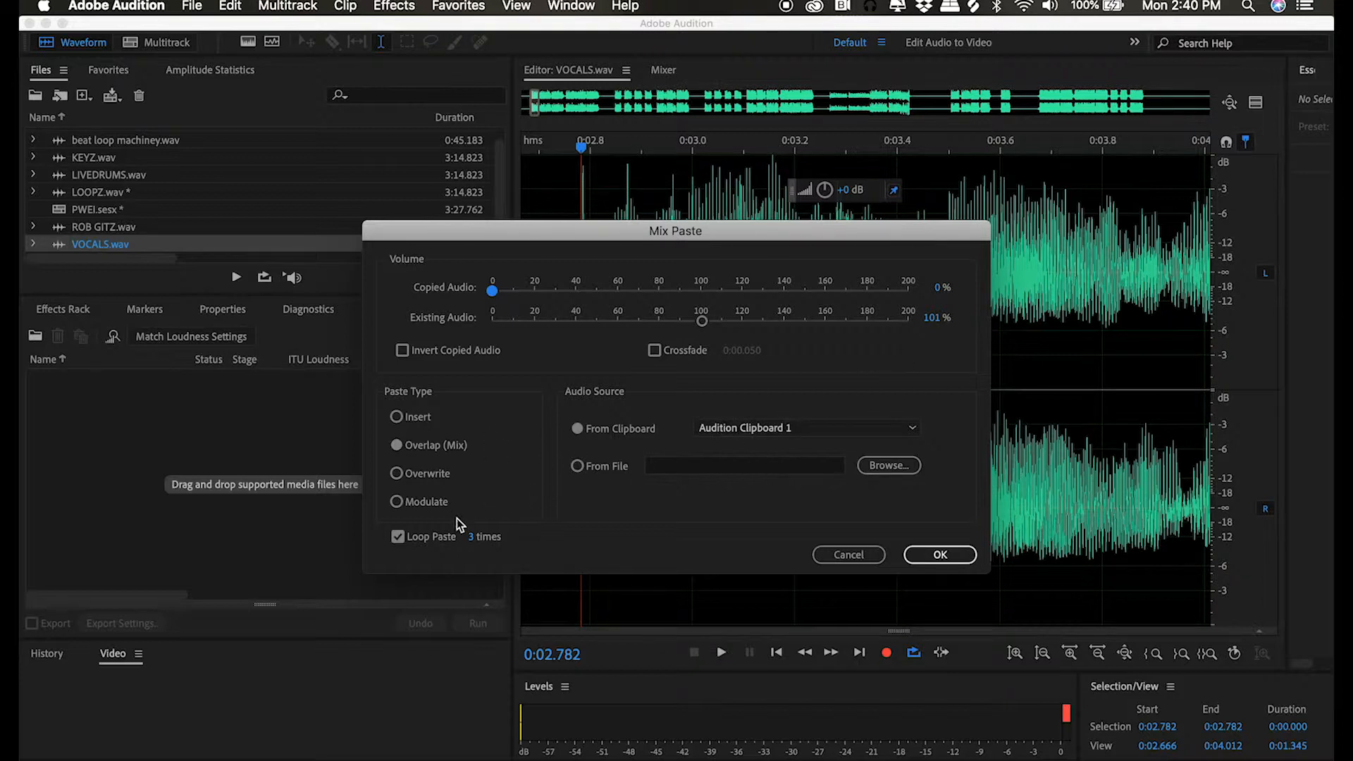
pyautogui.click(397, 538)
pyautogui.click(937, 554)
# Play the selected vocal section from 0:02.782 to check its ending, and stop playback before its end
pyautogui.click(1125, 653)
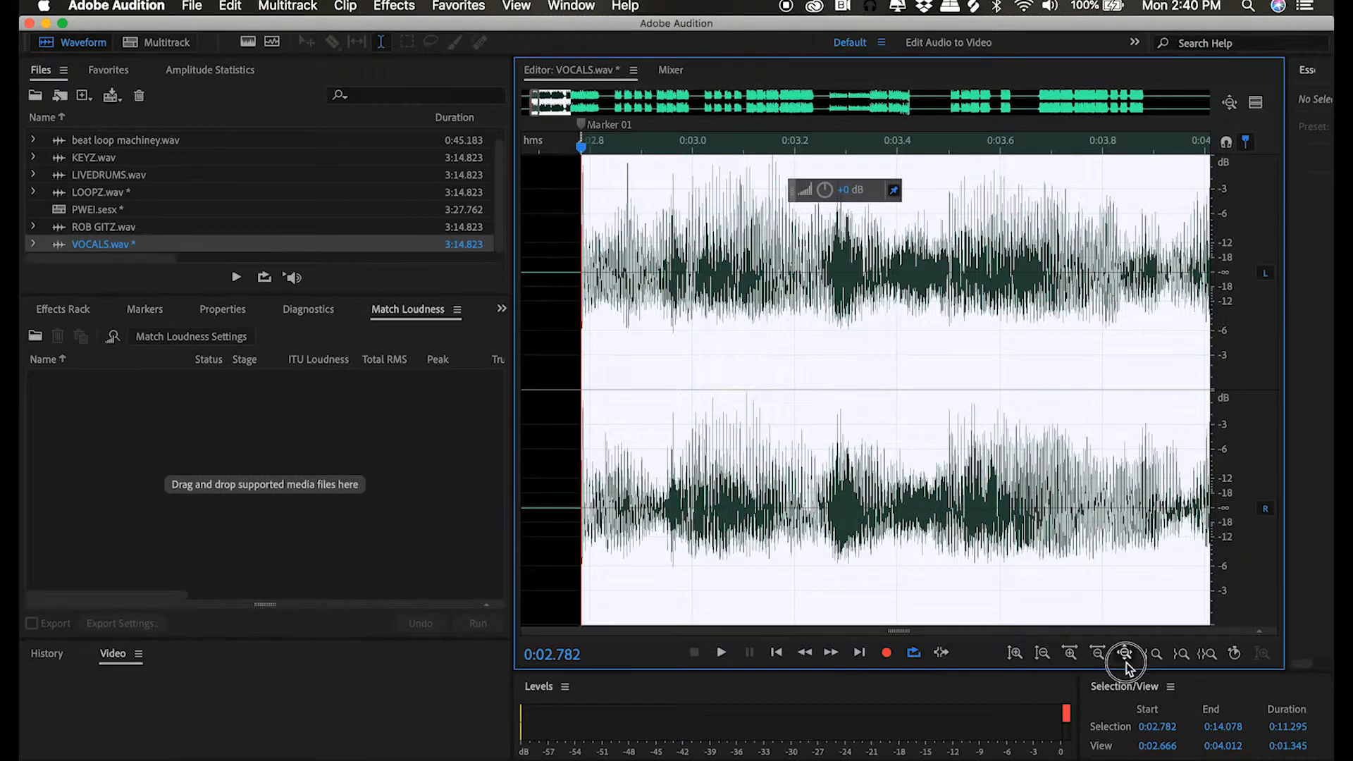
pyautogui.click(1206, 654)
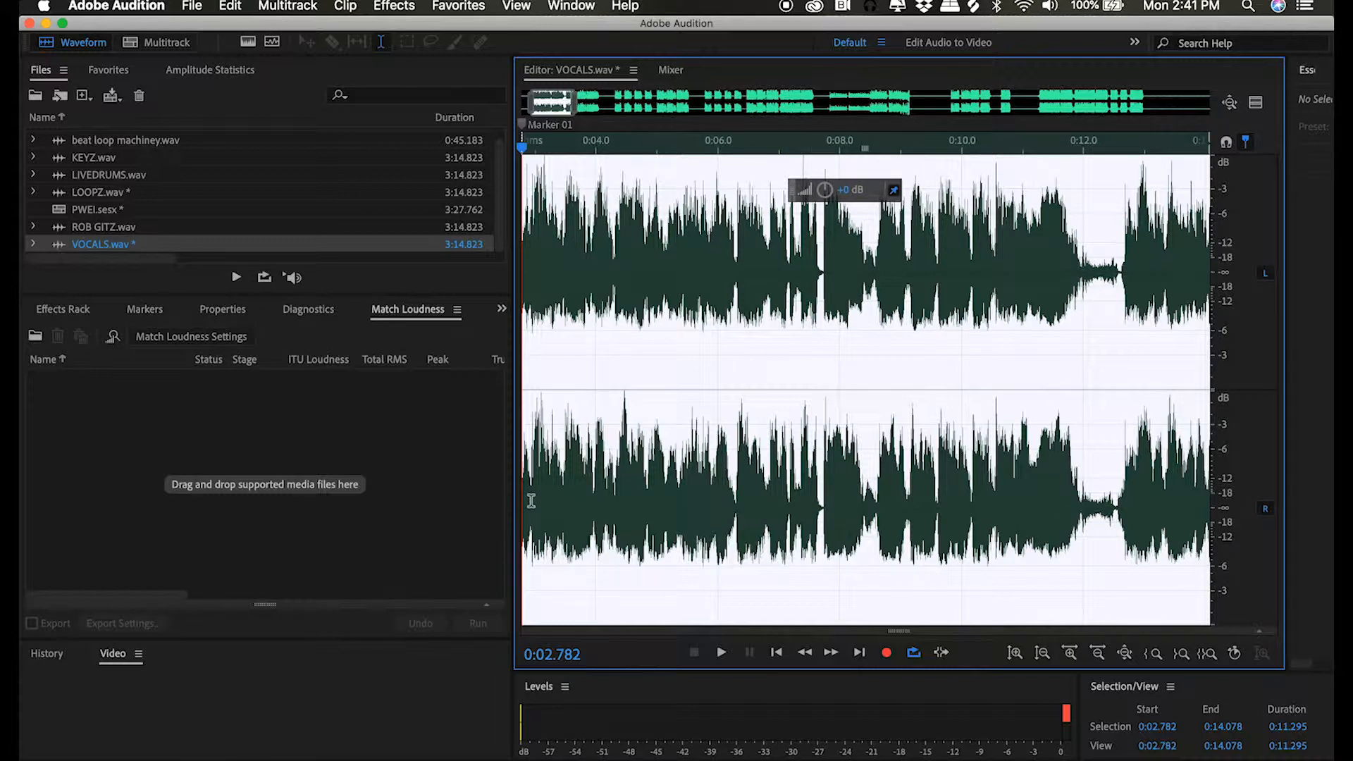
pyautogui.click(719, 651)
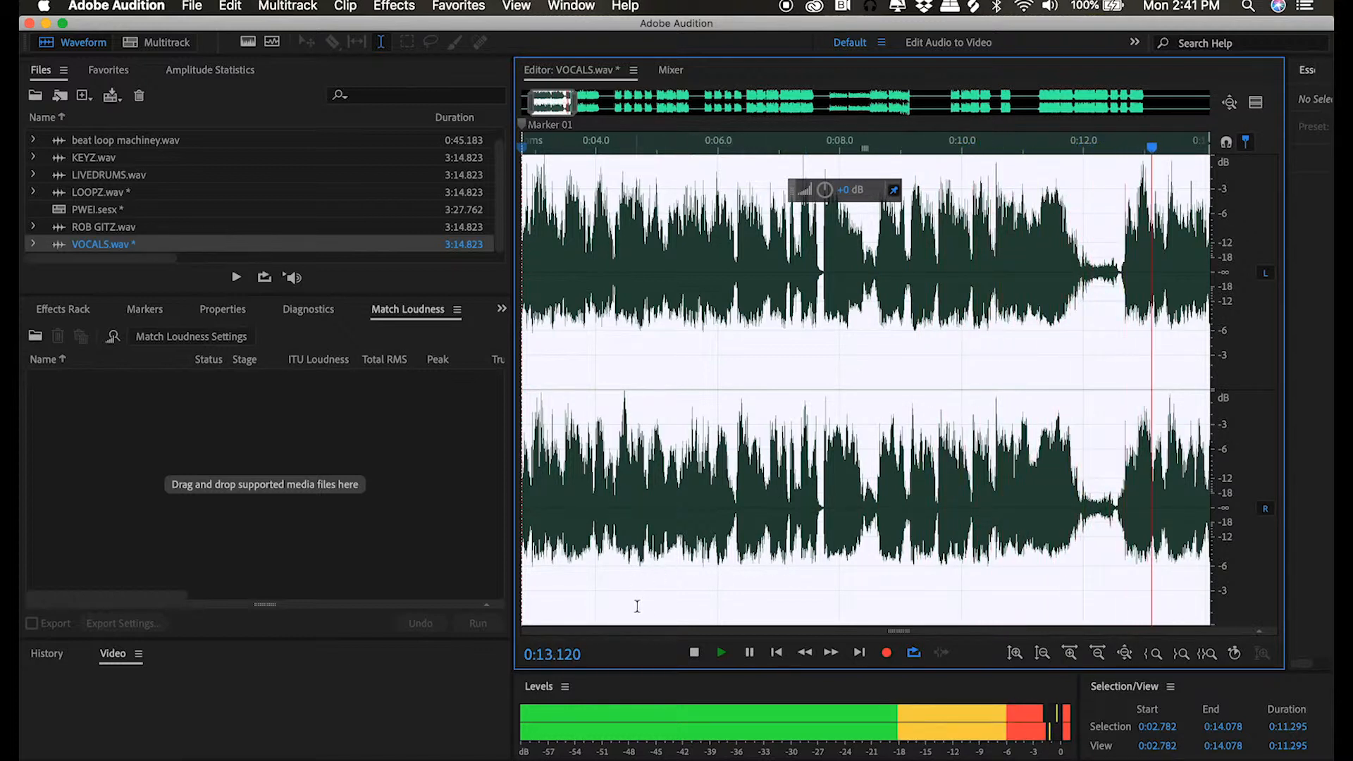
pyautogui.press('space')
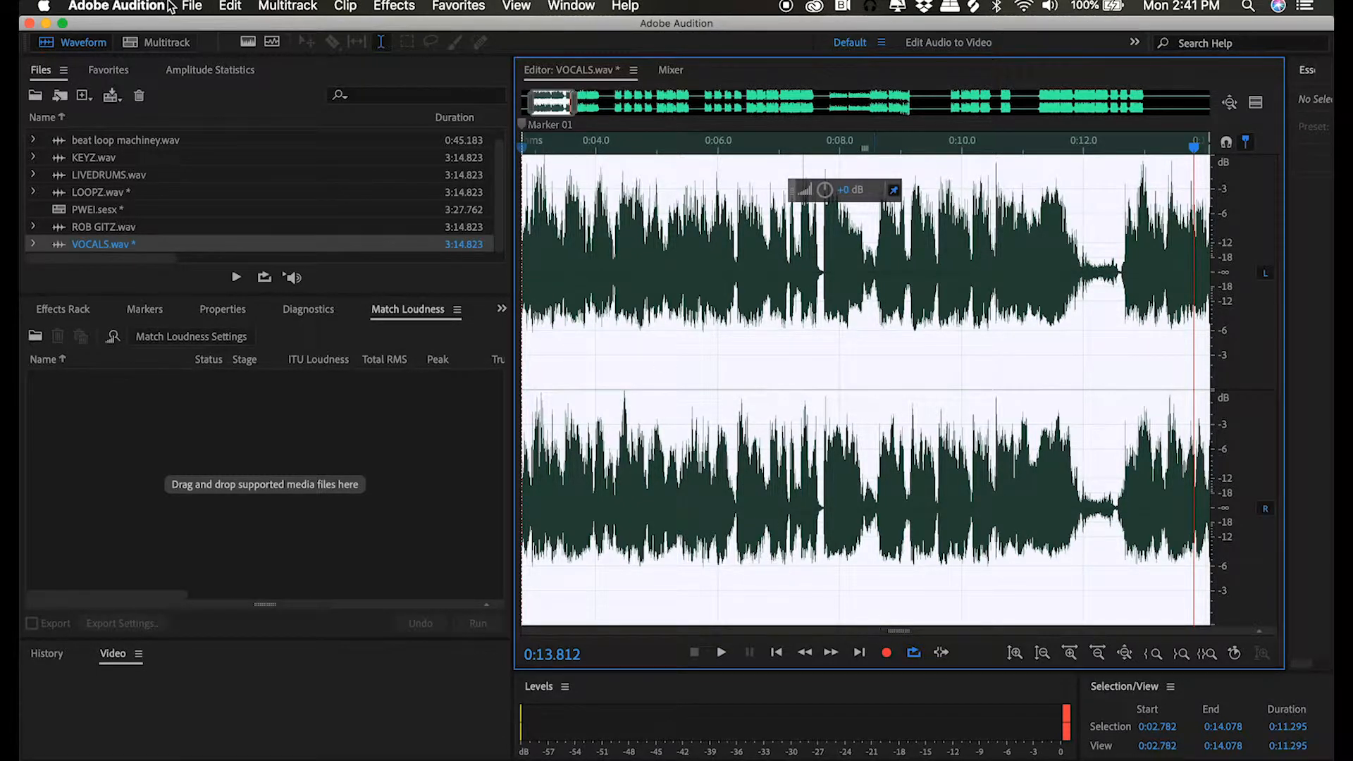
# Copy the selected vocal section from 0:02.782 to 0:14.078 into a new file
pyautogui.click(228, 7)
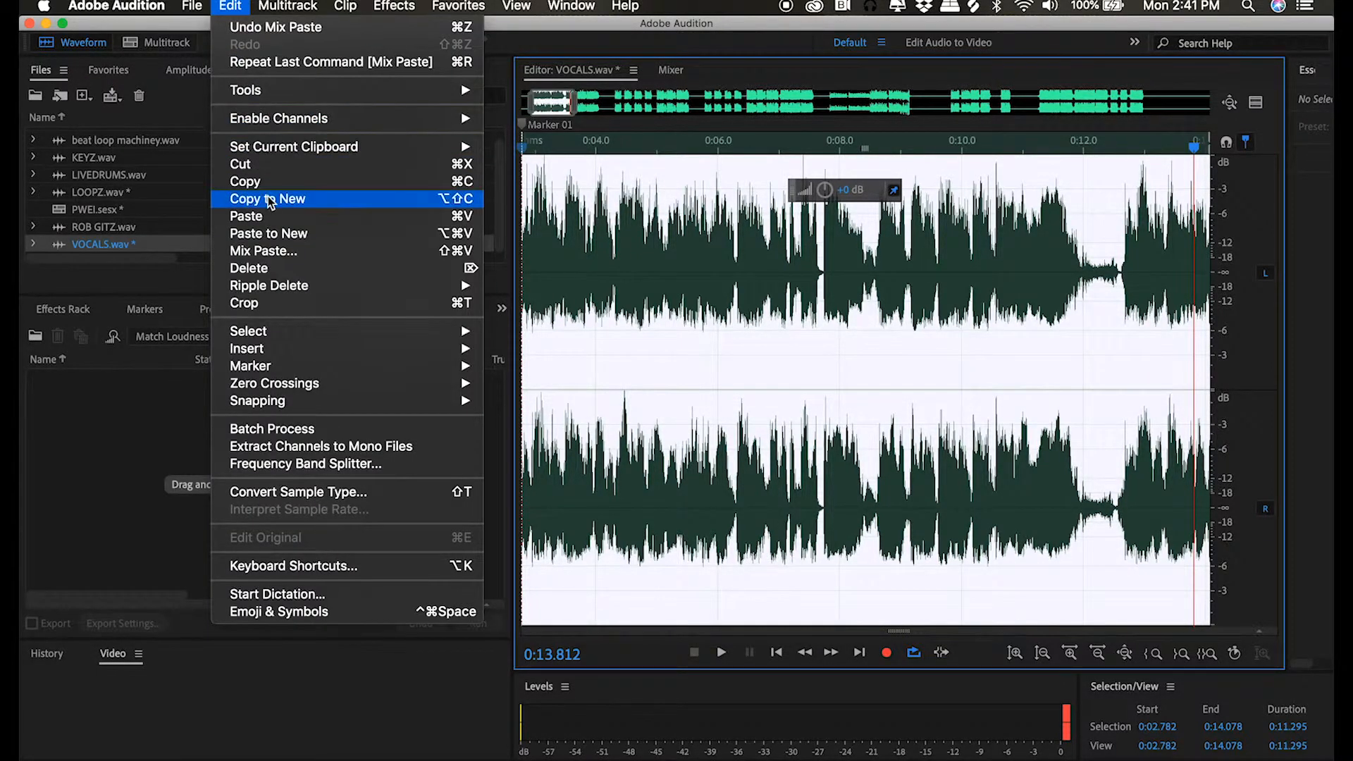
pyautogui.click(269, 236)
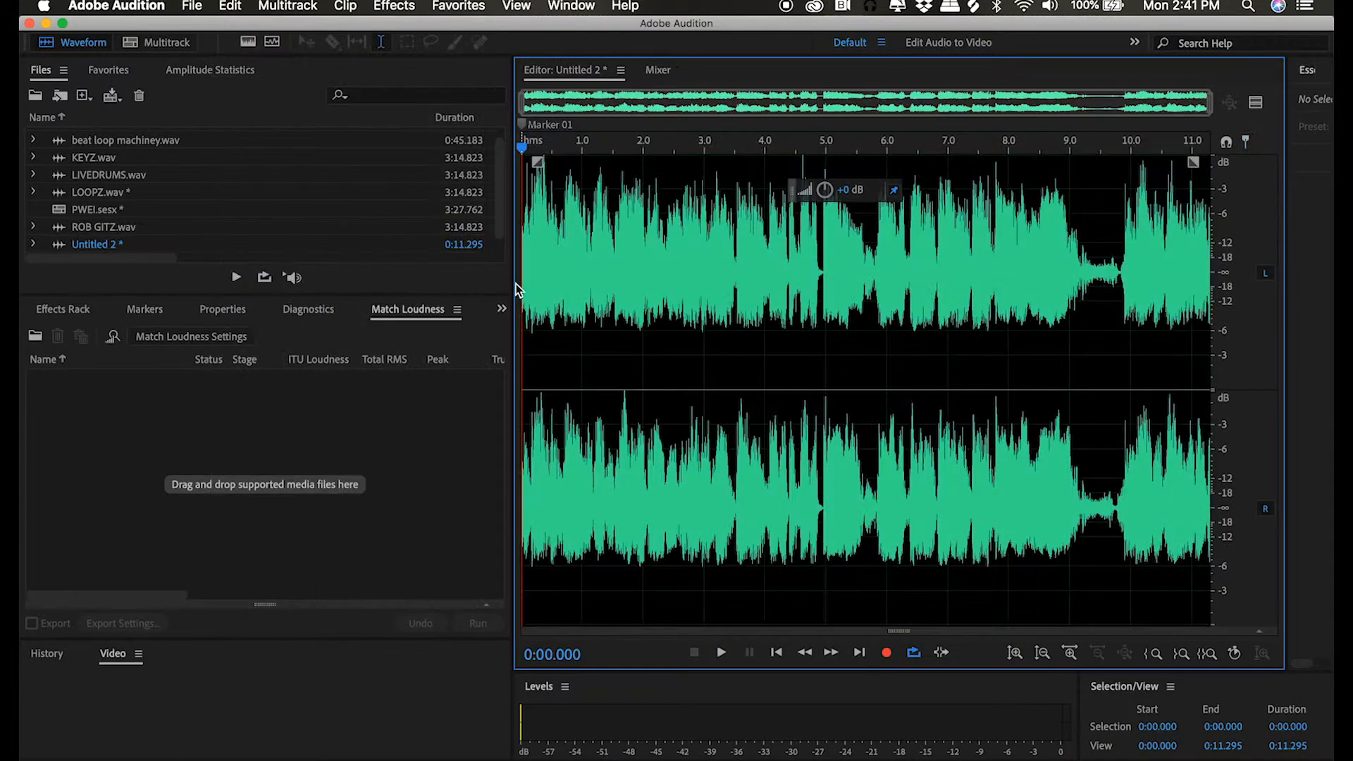
pyautogui.click(948, 395)
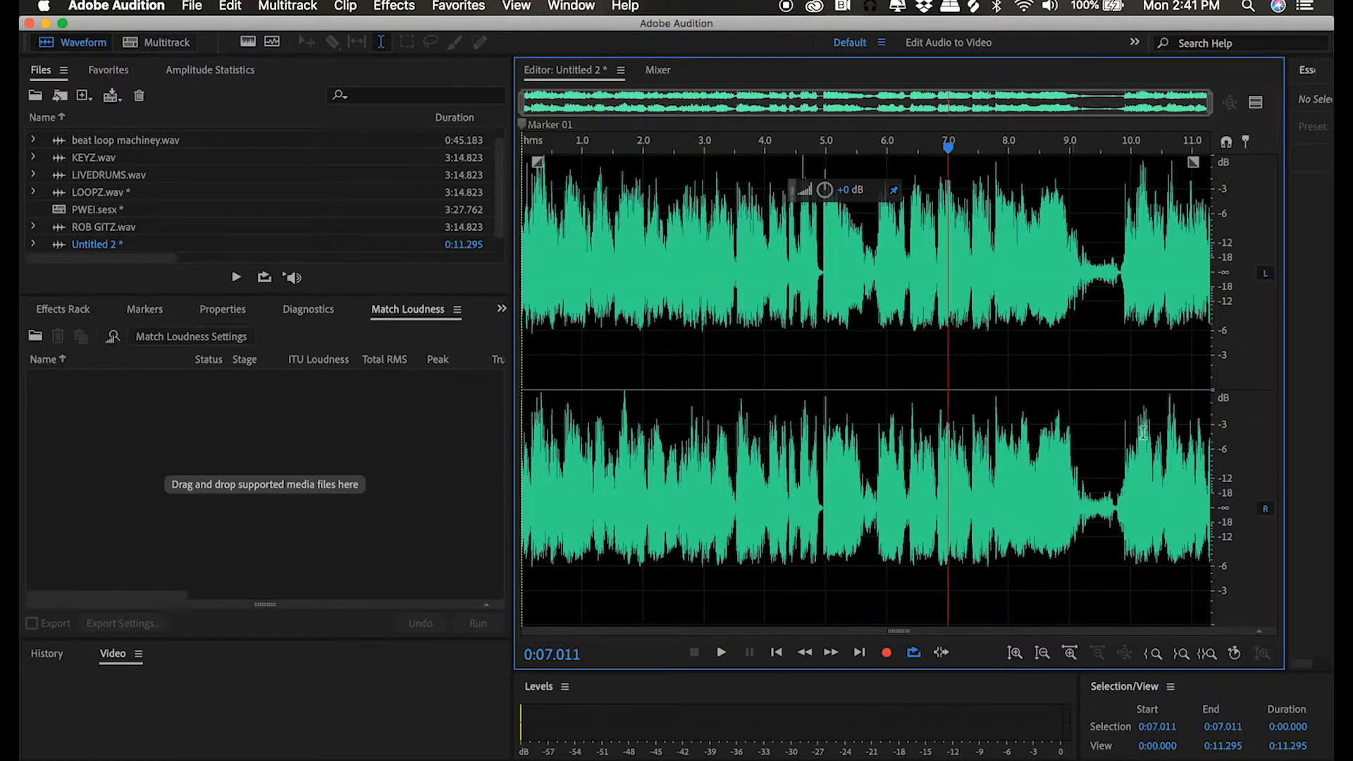
pyautogui.moveTo(1022, 423); pyautogui.dragTo(1211, 451)
pyautogui.moveTo(1071, 465); pyautogui.dragTo(1210, 493)
pyautogui.click(907, 465)
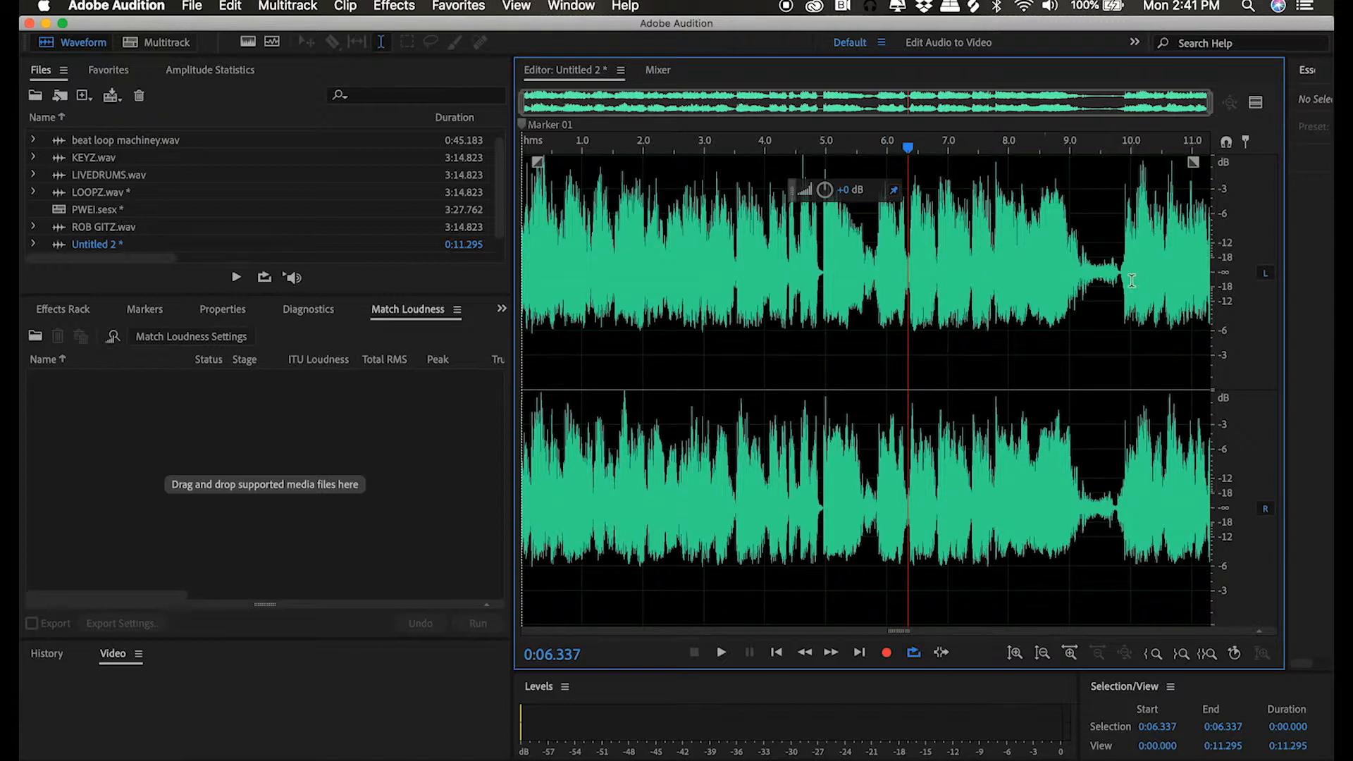
# Silence the end of the vocal loop from 0:09.751 to 0:11.295 by turning its volume all the way down
pyautogui.moveTo(1066, 276); pyautogui.dragTo(1210, 296)
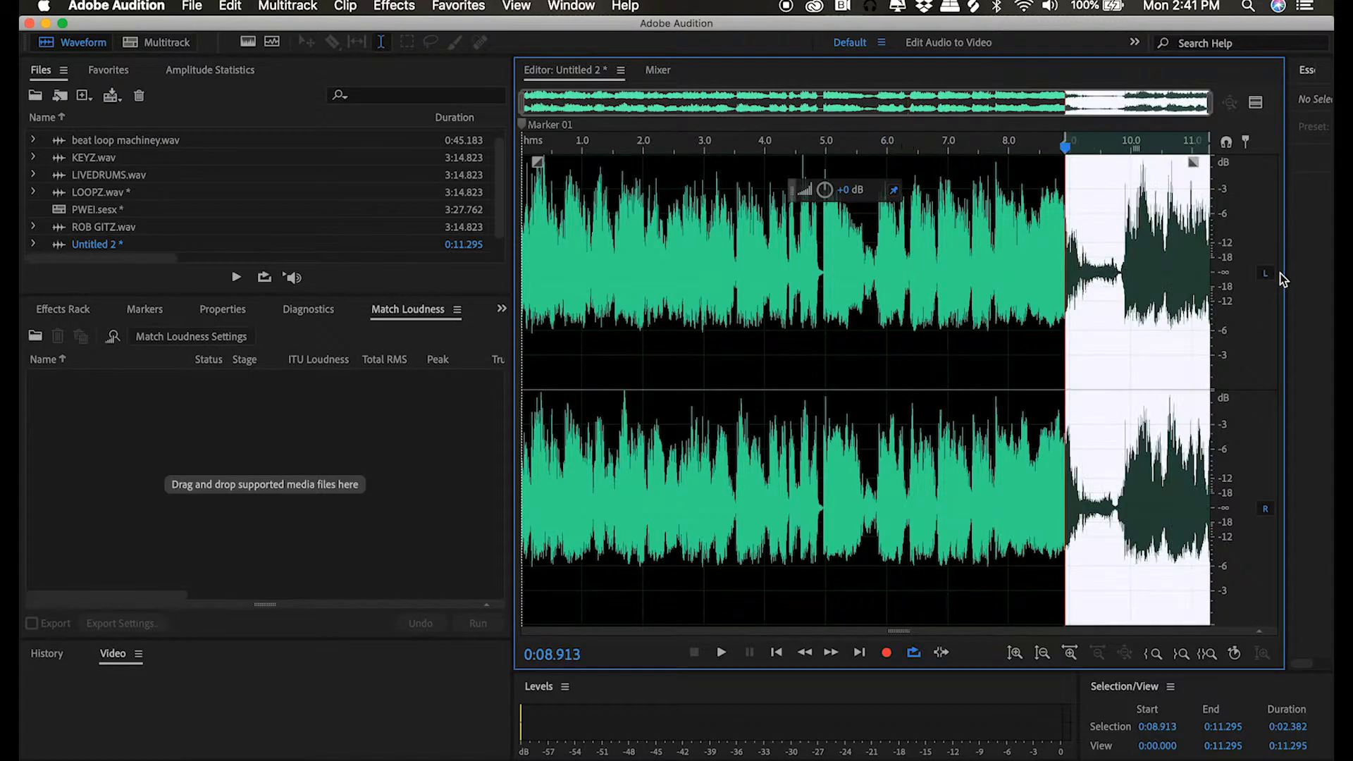
pyautogui.click(1206, 653)
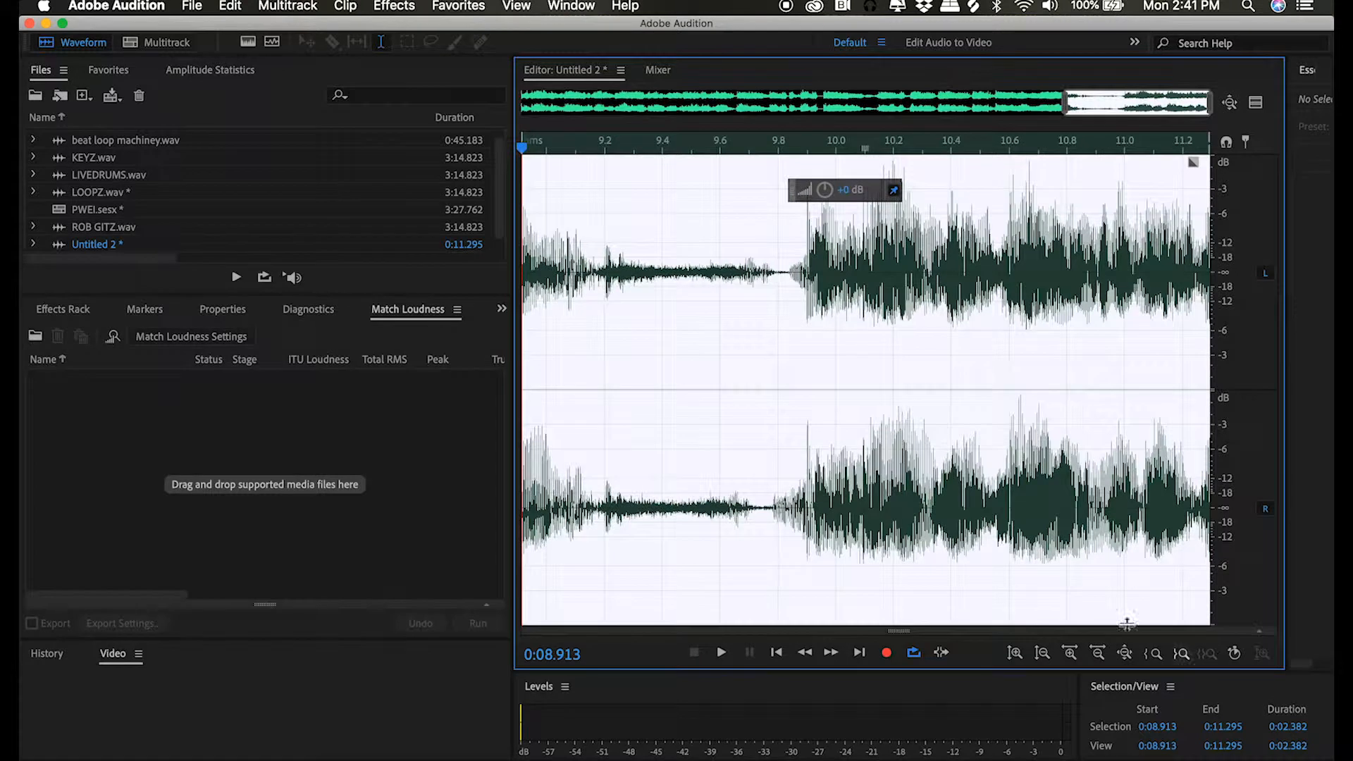
pyautogui.click(752, 495)
pyautogui.click(763, 498)
pyautogui.moveTo(937, 465); pyautogui.dragTo(1330, 397)
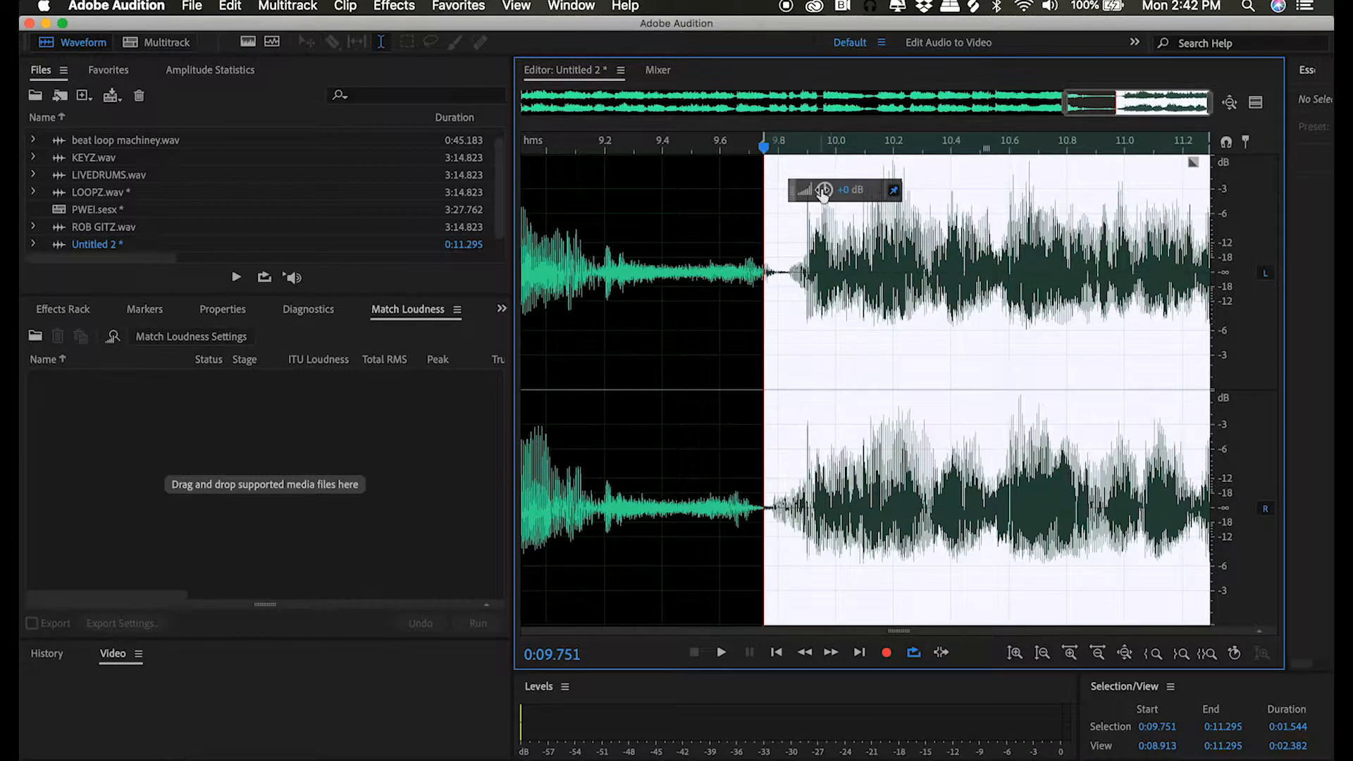
pyautogui.moveTo(823, 191); pyautogui.dragTo(701, 272)
pyautogui.click(622, 355)
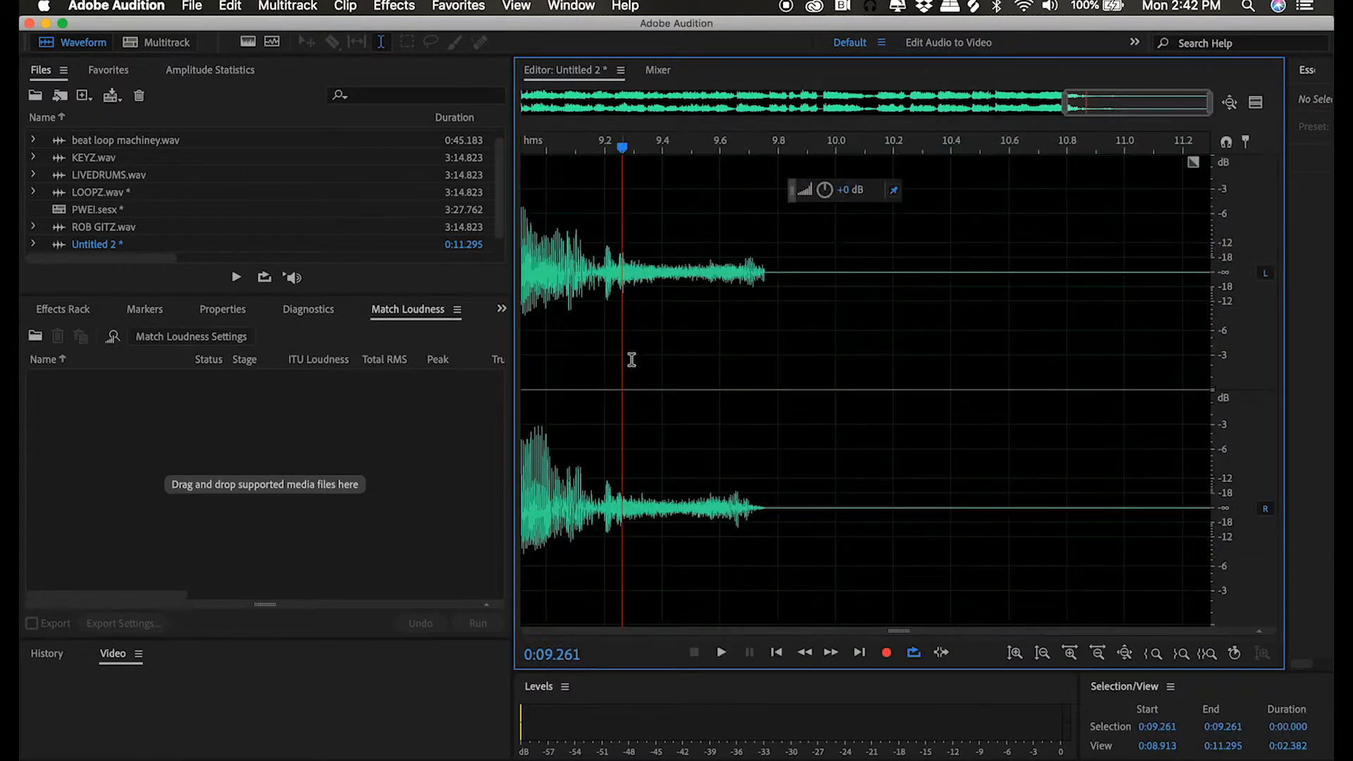
# Select and copy the entire 0:11.295 vocal loop, including its silenced ending
pyautogui.click(1125, 652)
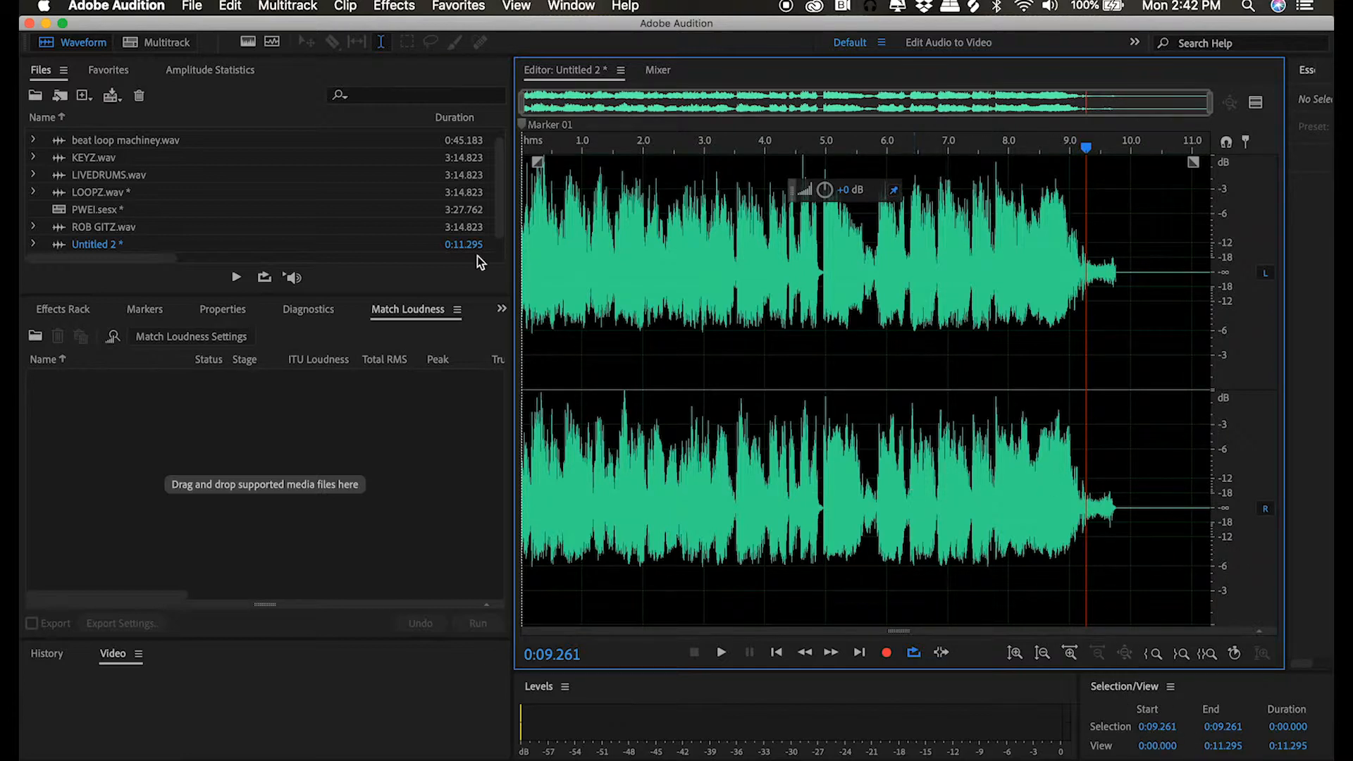
pyautogui.moveTo(1156, 350); pyautogui.dragTo(1263, 246)
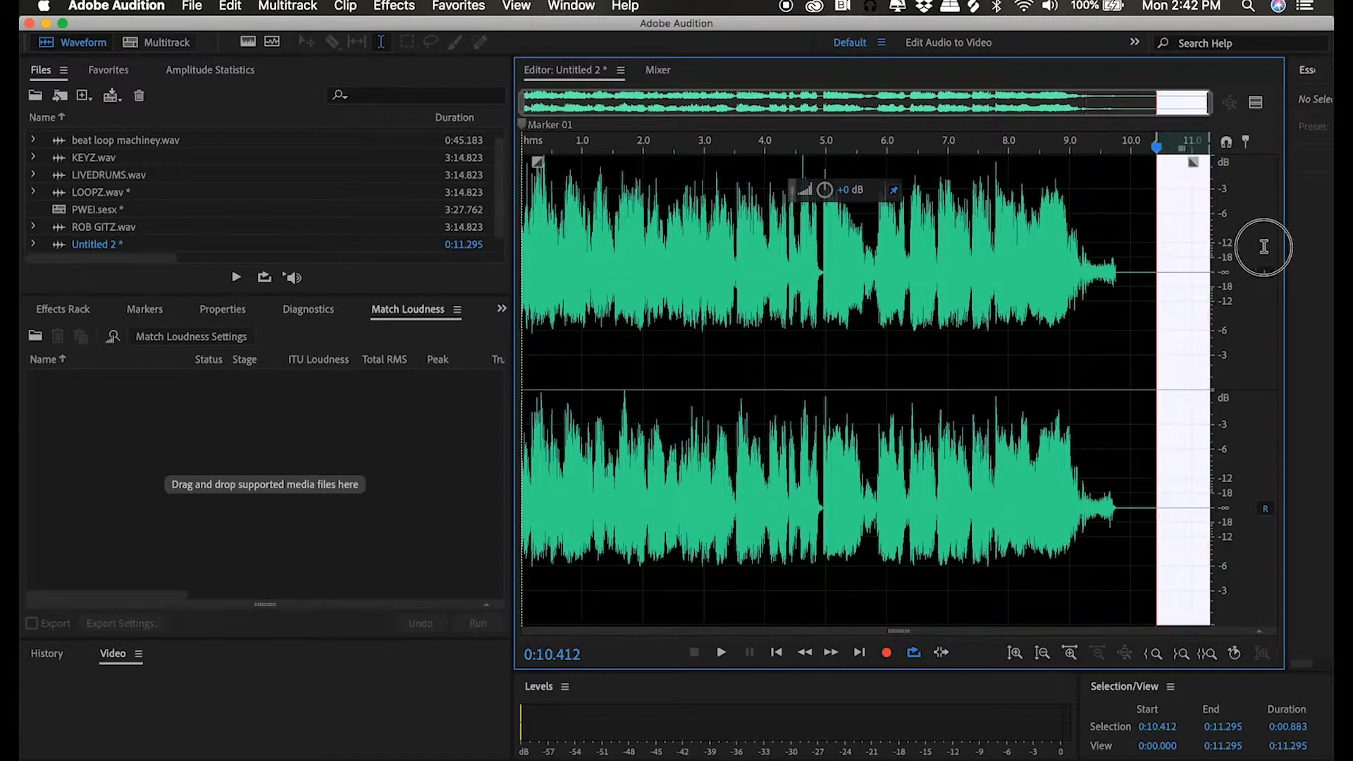
pyautogui.click(1115, 349)
pyautogui.moveTo(1169, 294); pyautogui.dragTo(1197, 277)
pyautogui.click(1114, 342)
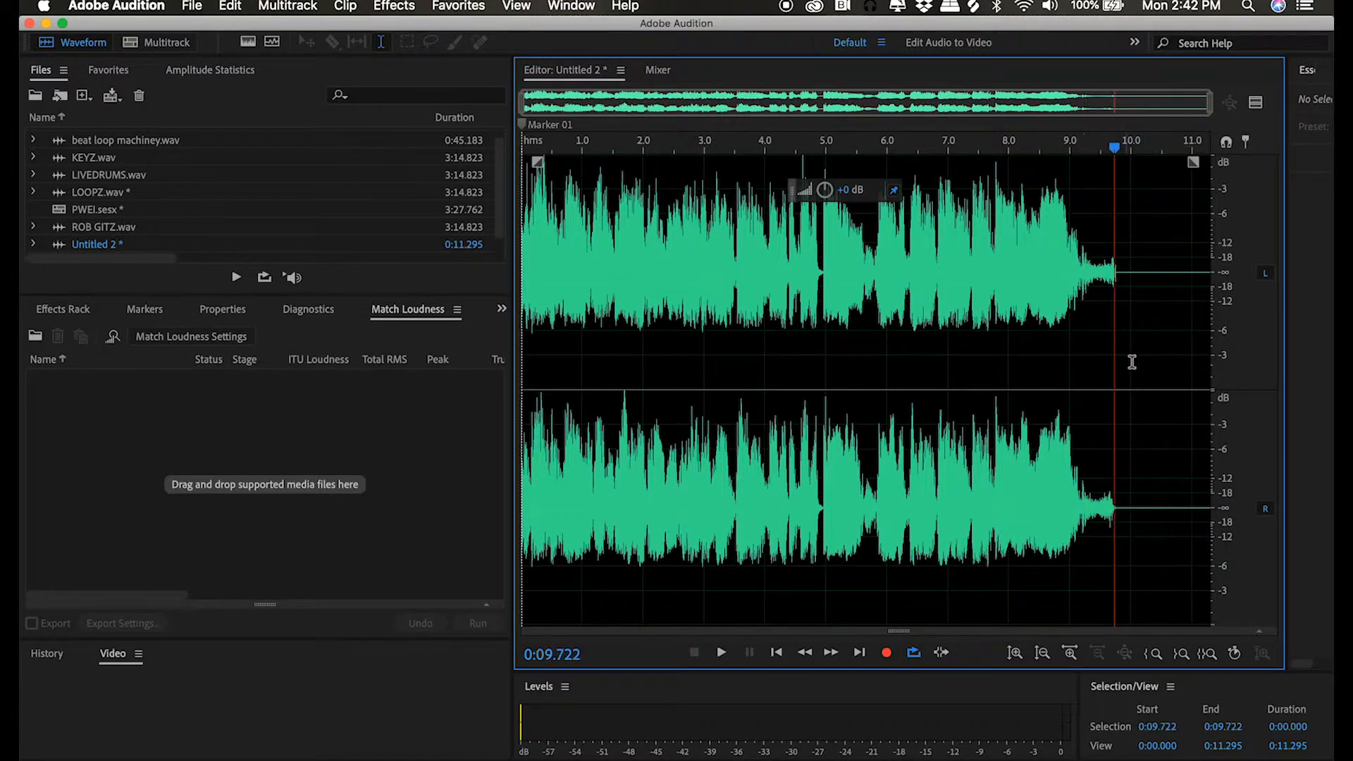
pyautogui.click(749, 528)
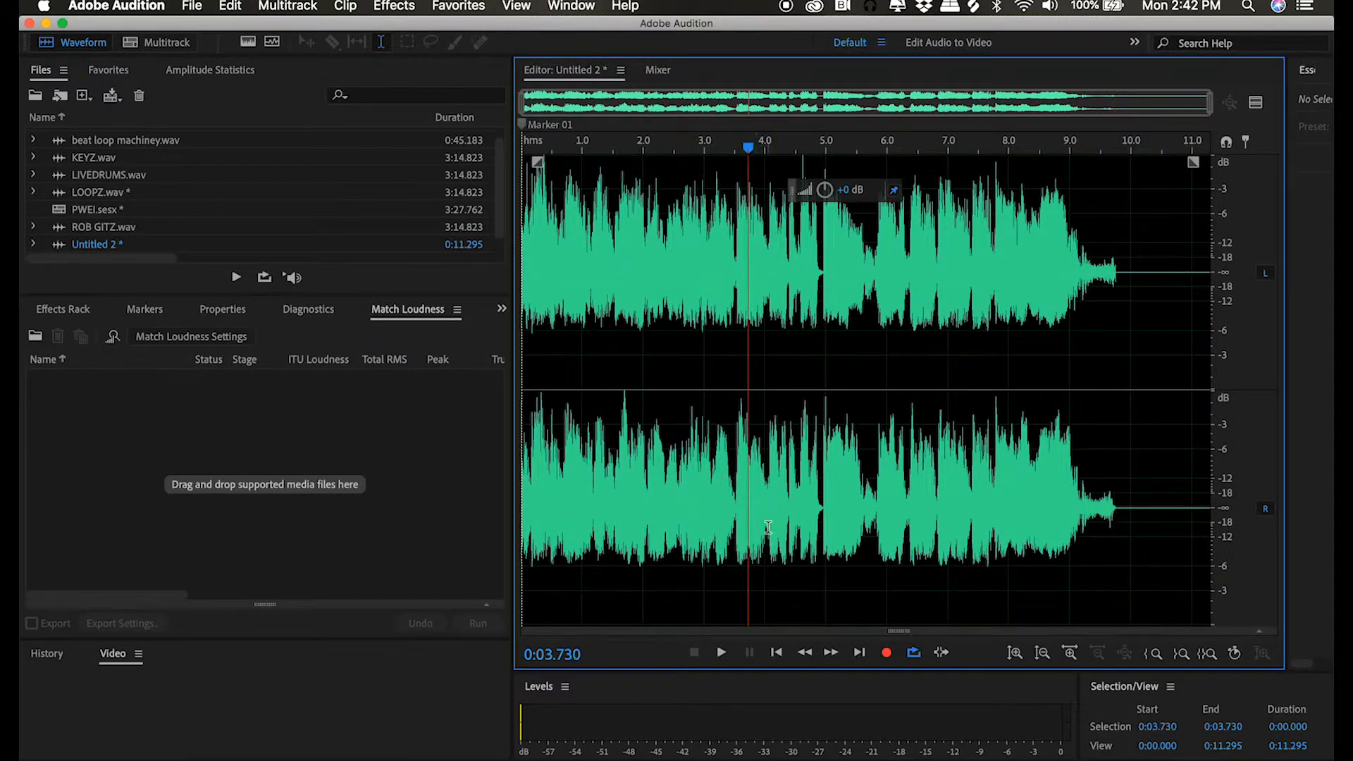
pyautogui.press('super+a')
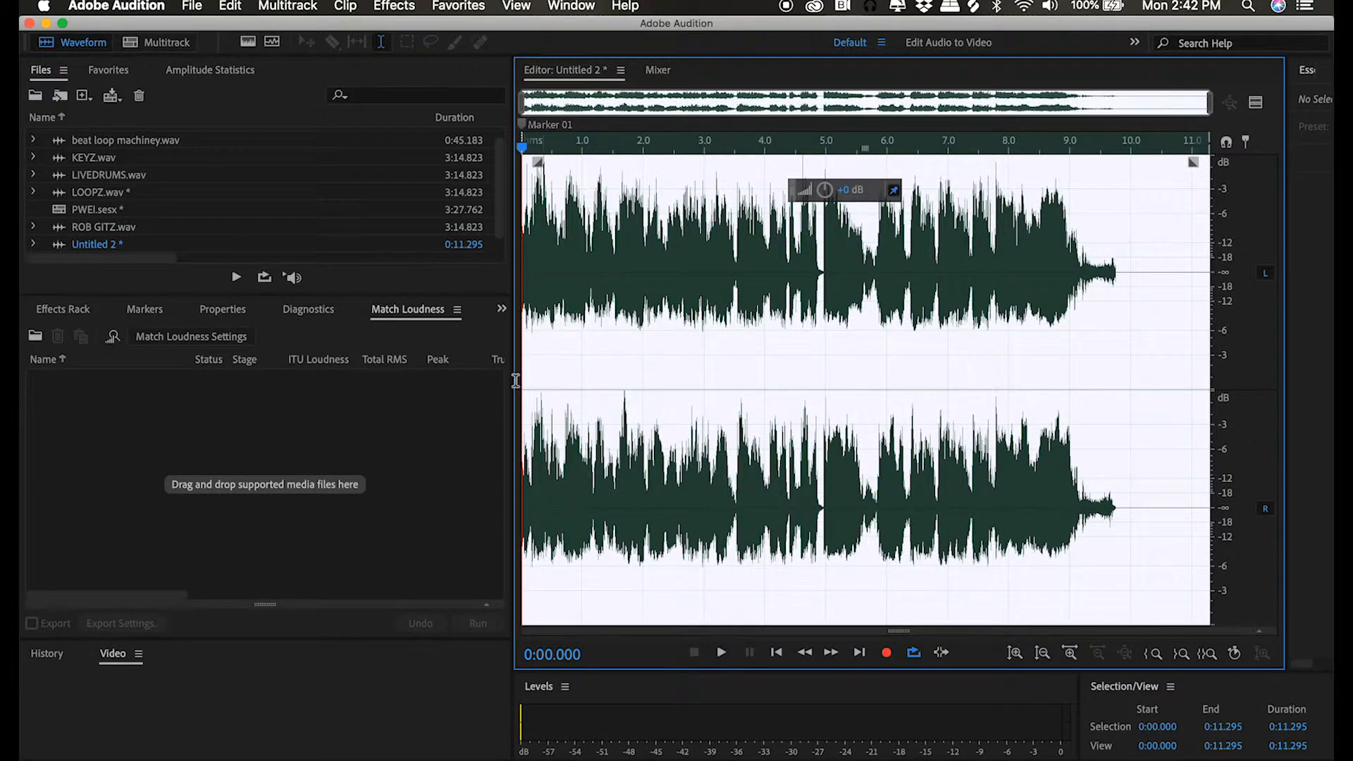
pyautogui.scroll(1, 114, 169)
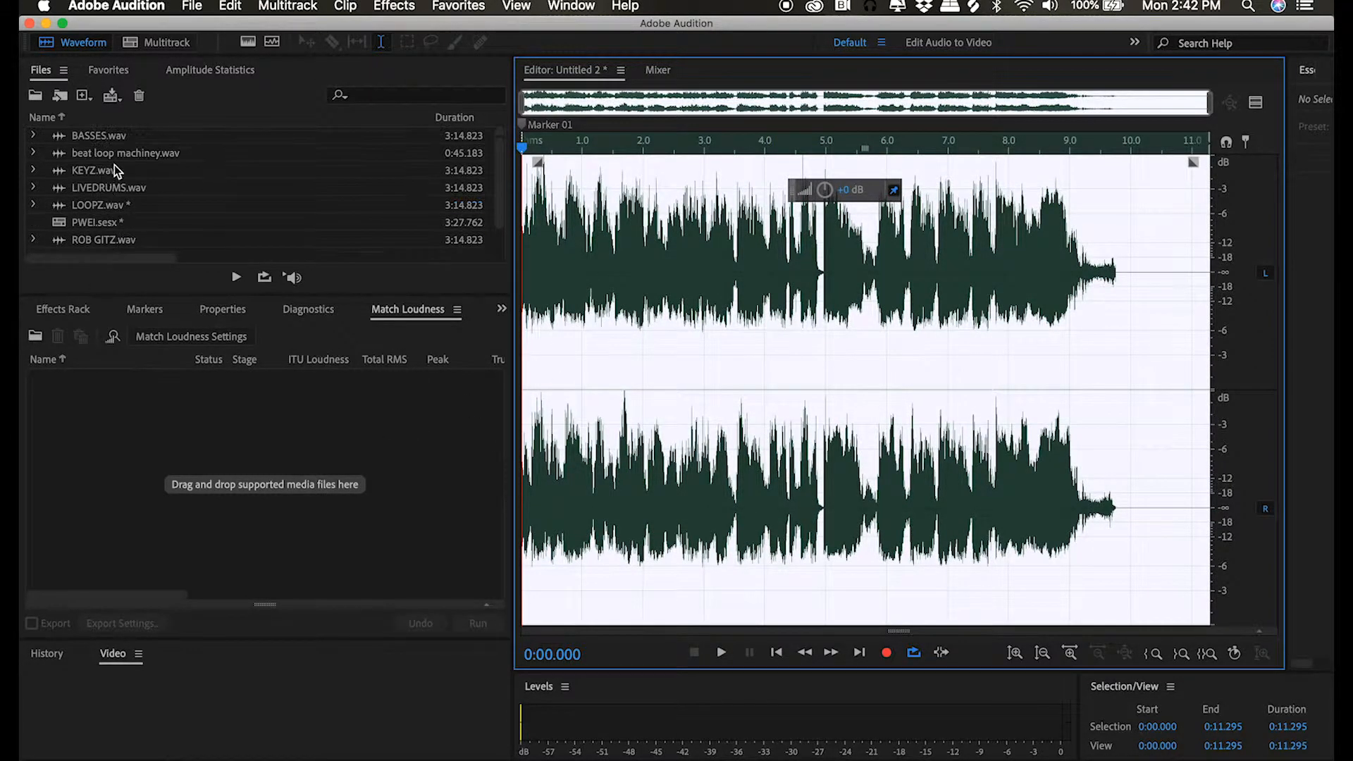
pyautogui.click(121, 155)
pyautogui.doubleClick(120, 155)
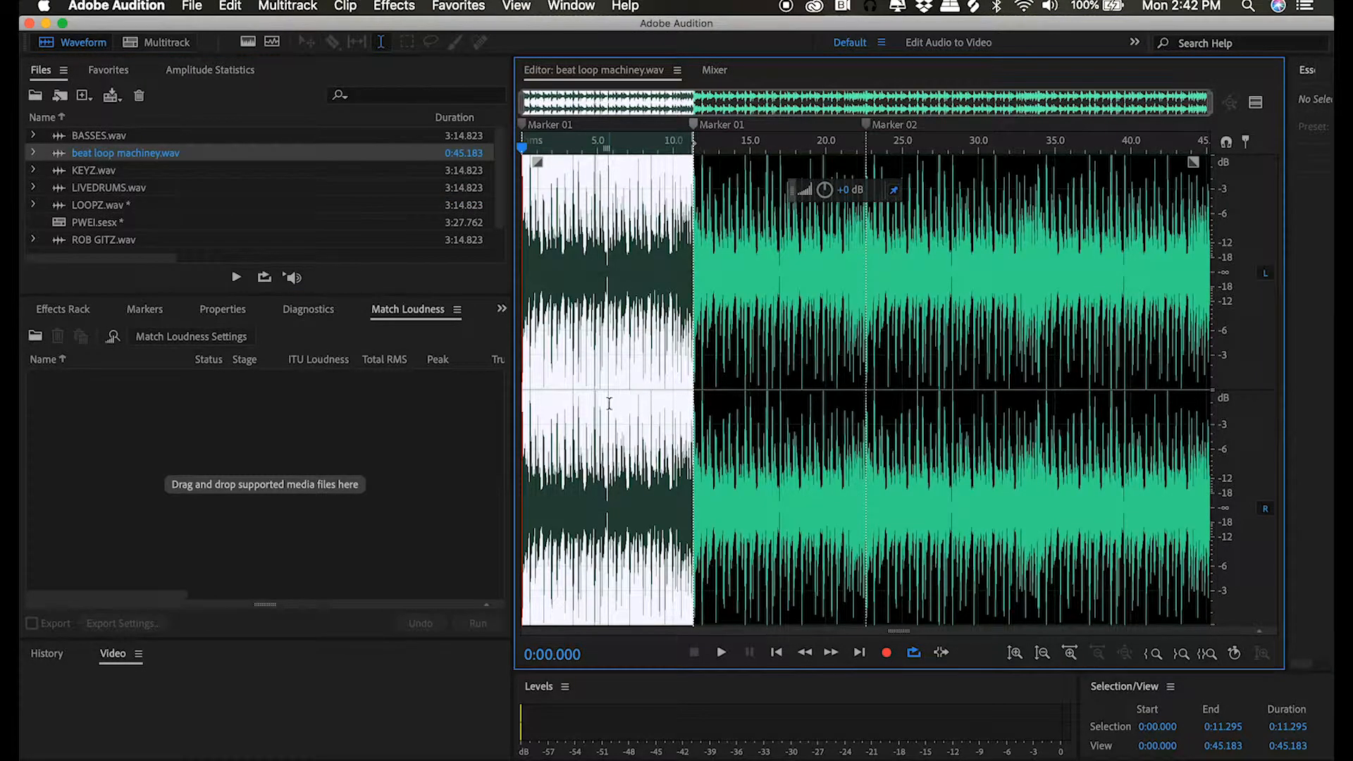
pyautogui.press('super+shift+v')
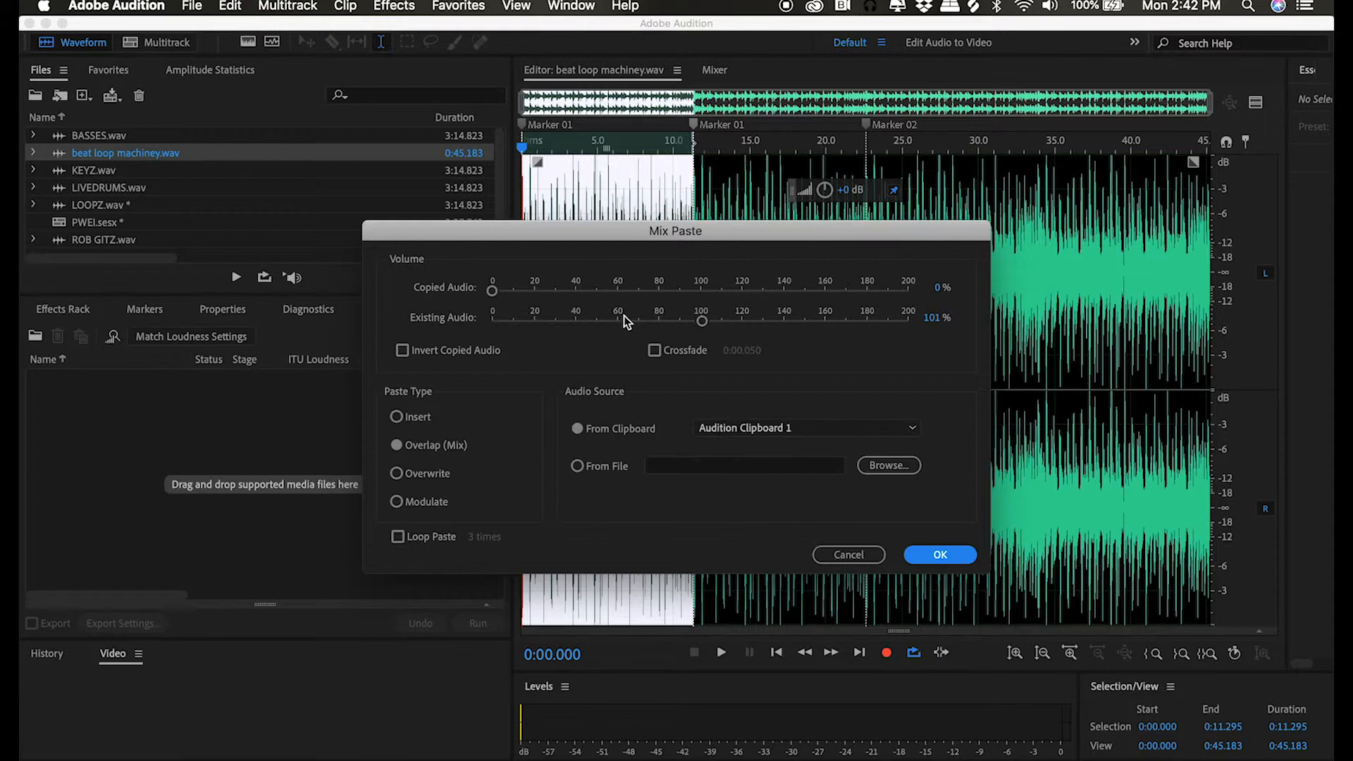
pyautogui.click(662, 288)
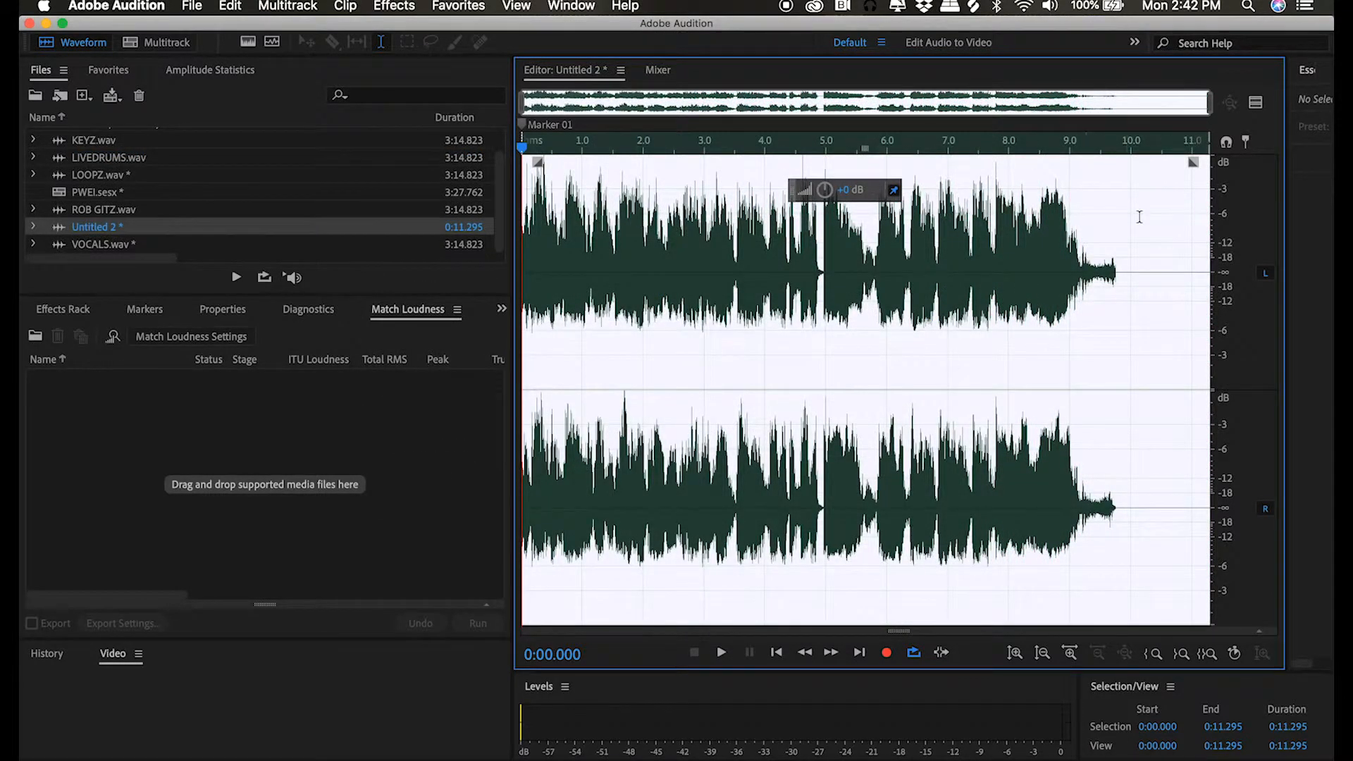
# Mix-paste the vocal loop over the first section of beat loop machiney.wav, with copied audio at 79% and existing audio at 100%
pyautogui.scroll(2, 84, 196)
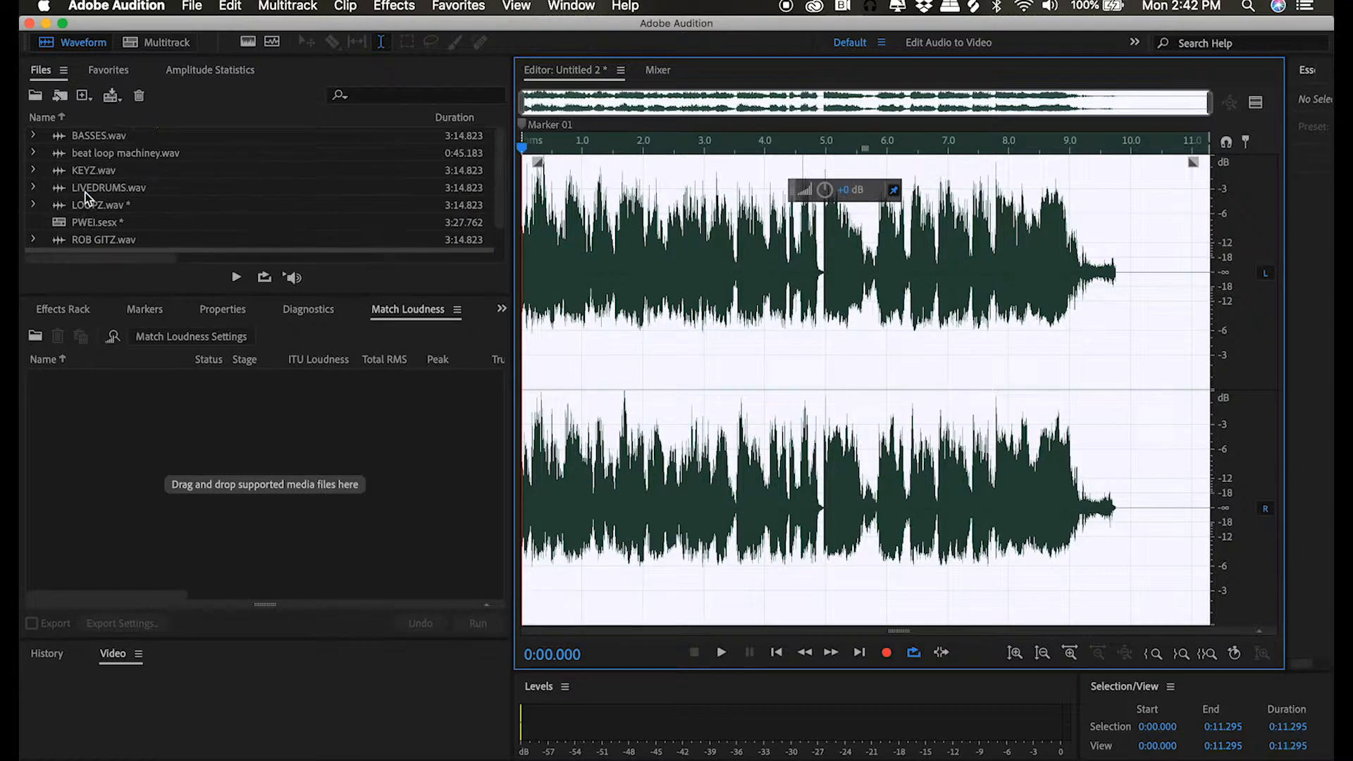
pyautogui.doubleClick(94, 156)
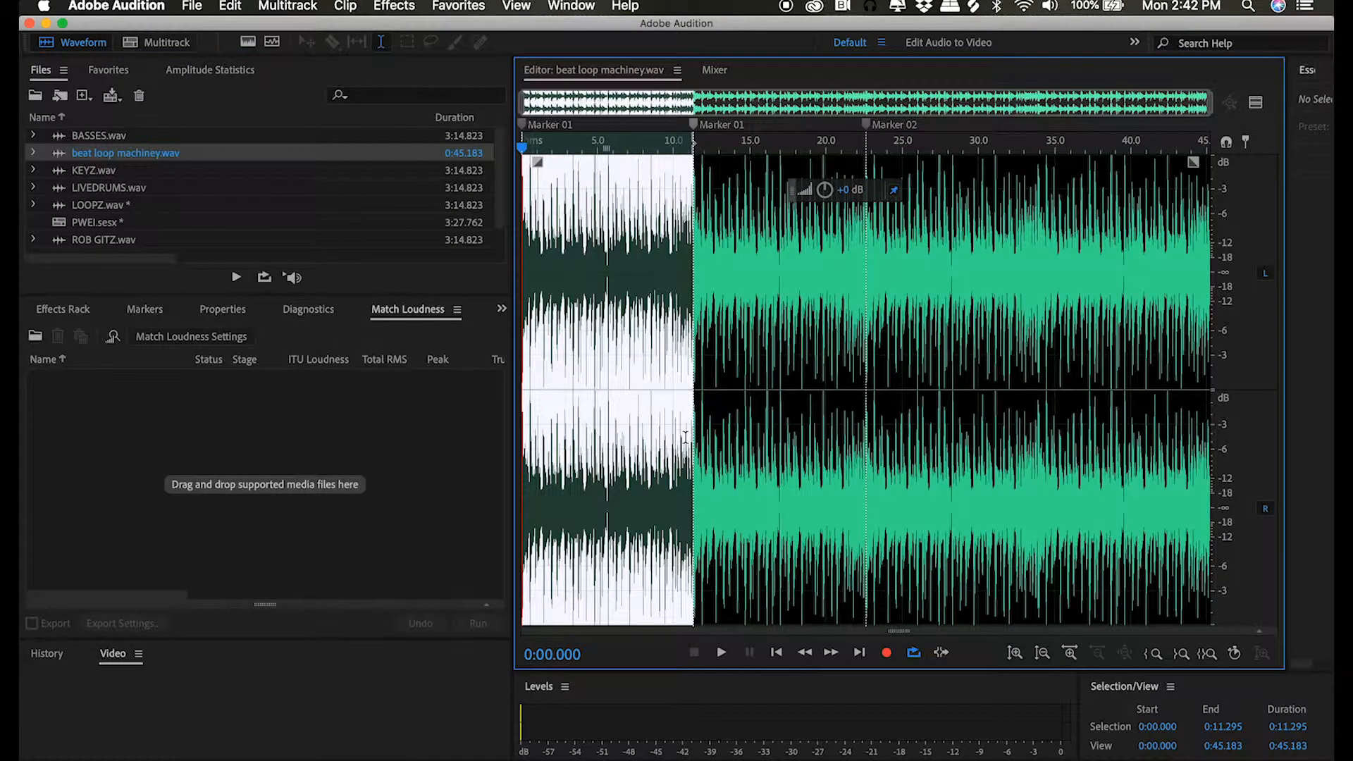
pyautogui.press('super+shift+v')
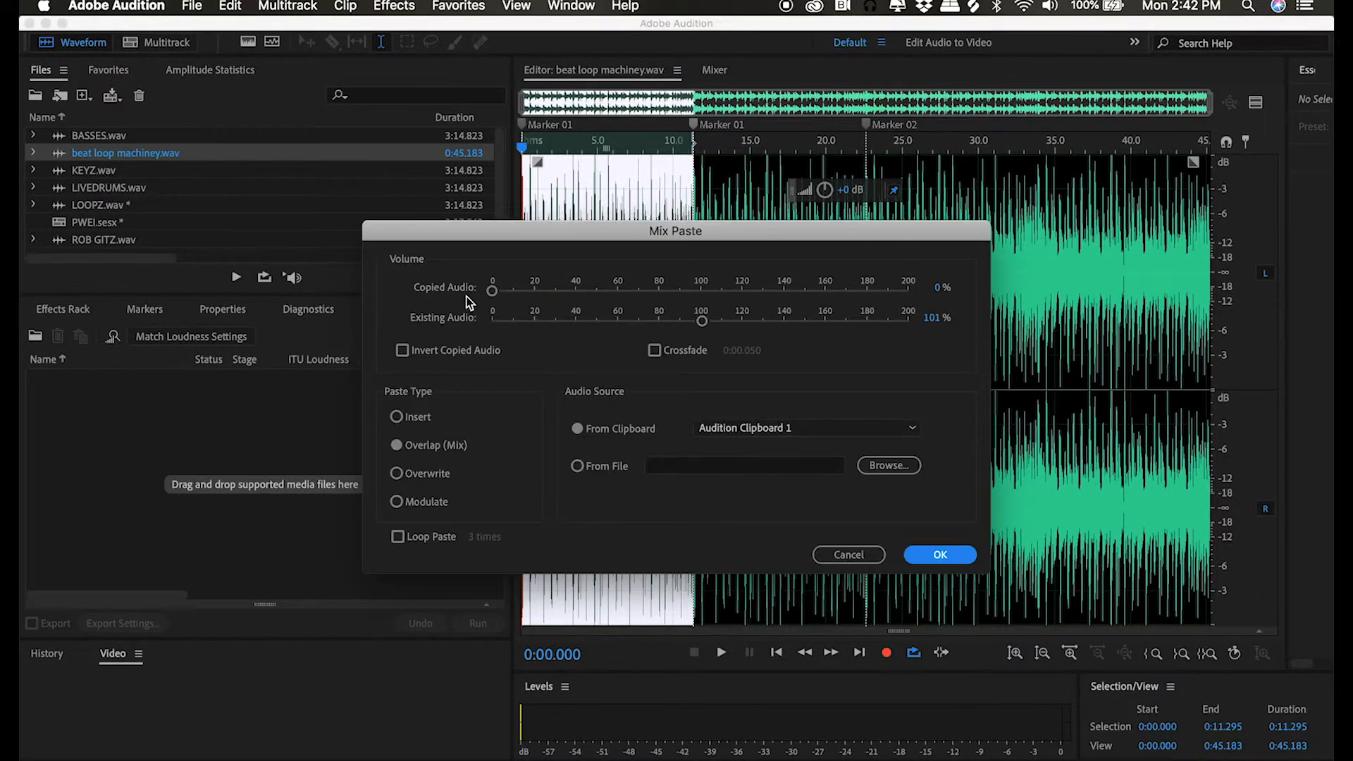
pyautogui.moveTo(492, 290); pyautogui.dragTo(662, 295)
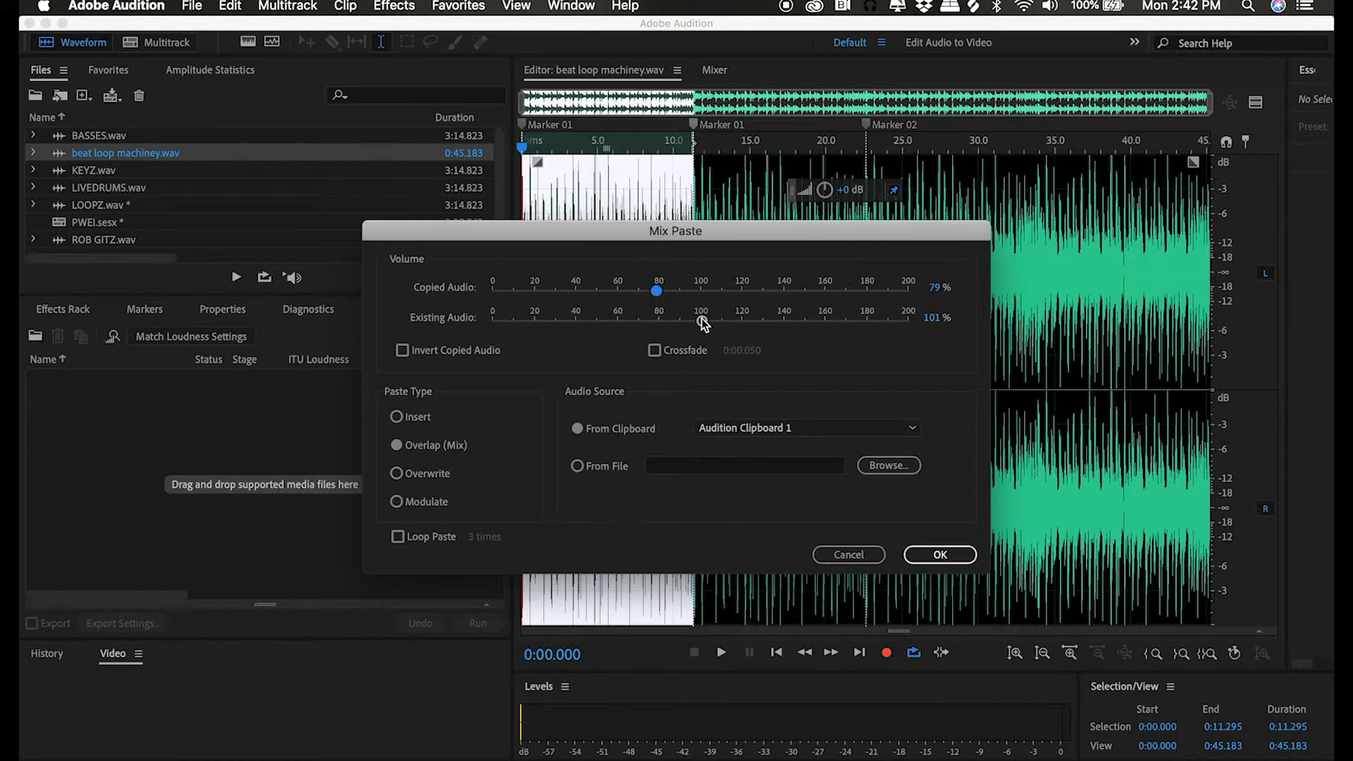
pyautogui.click(929, 318)
pyautogui.write('100')
pyautogui.press('Return')
pyautogui.click(940, 556)
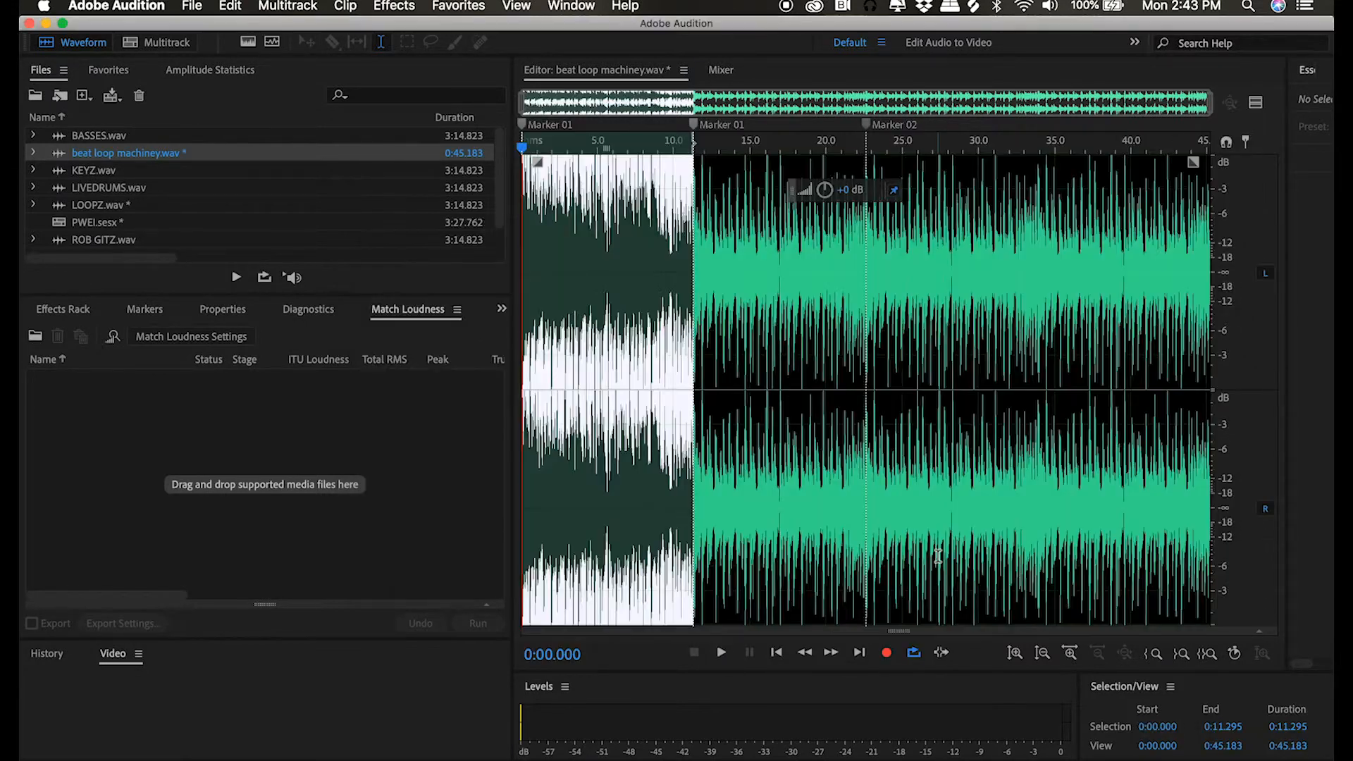
# Play the mixed first section of the beat loop, stop before its end, and undo the mix paste
pyautogui.click(717, 657)
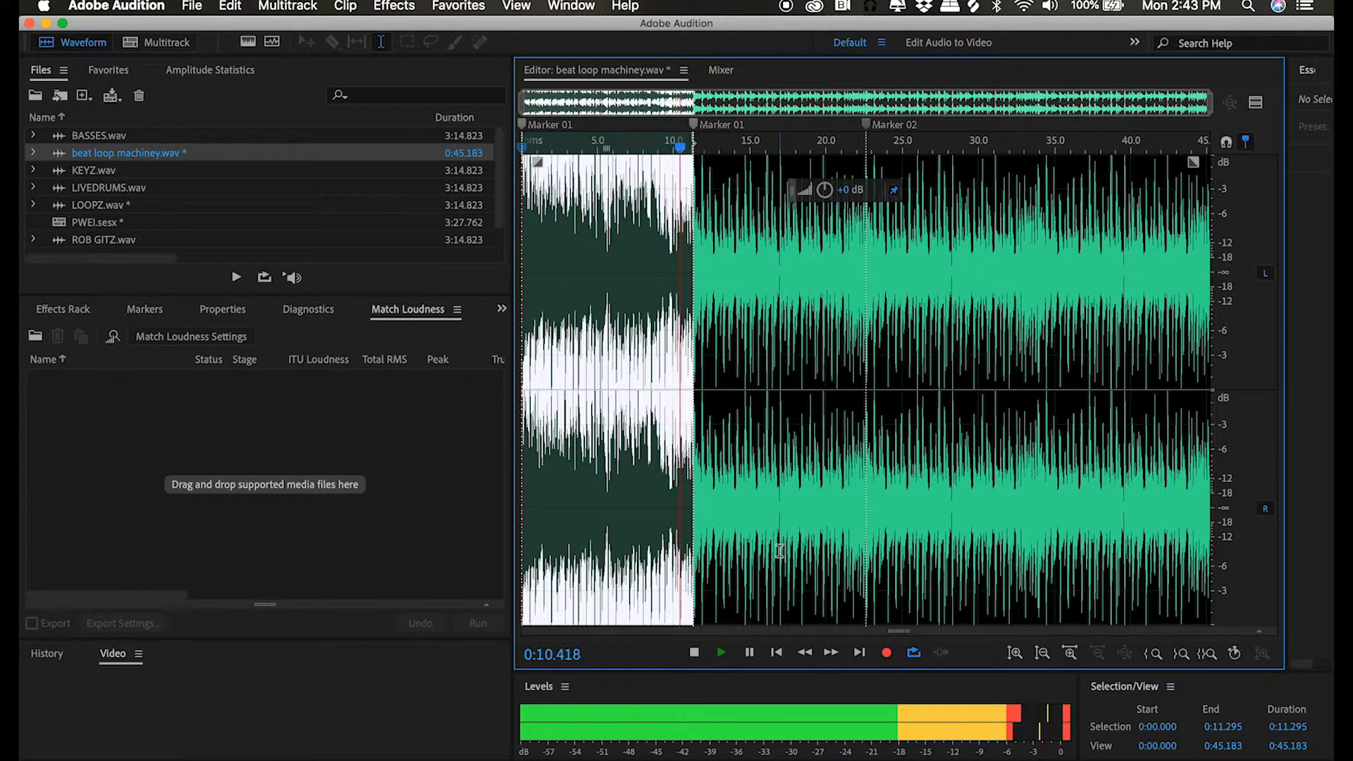
pyautogui.press('space')
pyautogui.press('super+z')
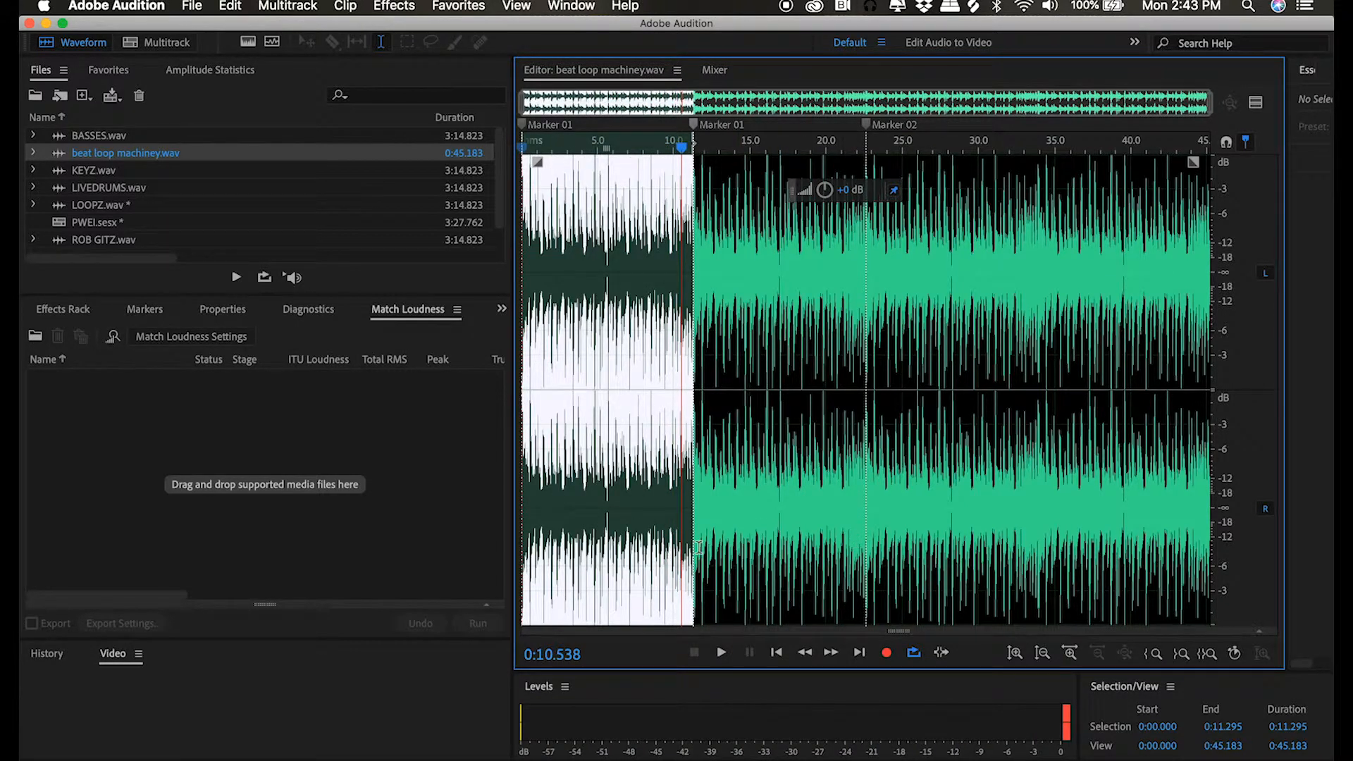
pyautogui.click(801, 475)
pyautogui.click(987, 465)
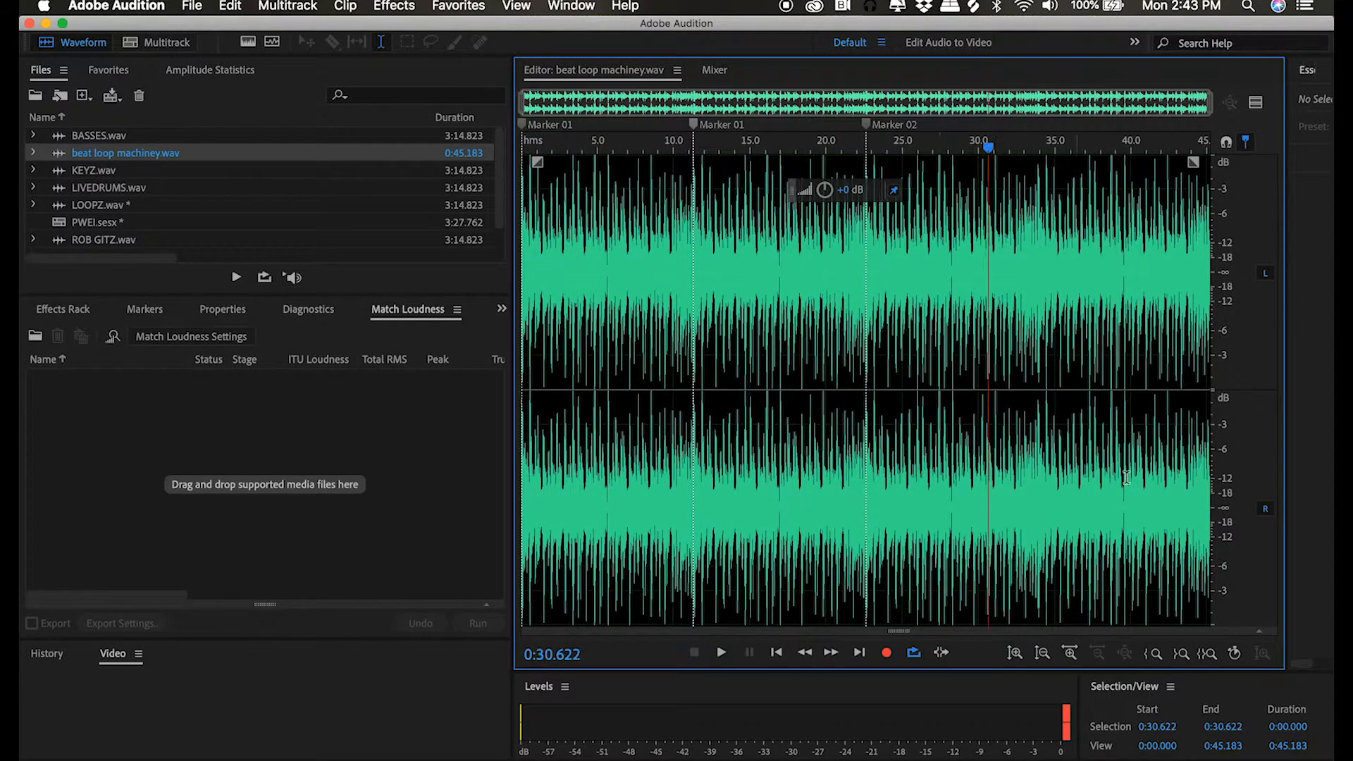
pyautogui.click(1161, 473)
pyautogui.click(1175, 472)
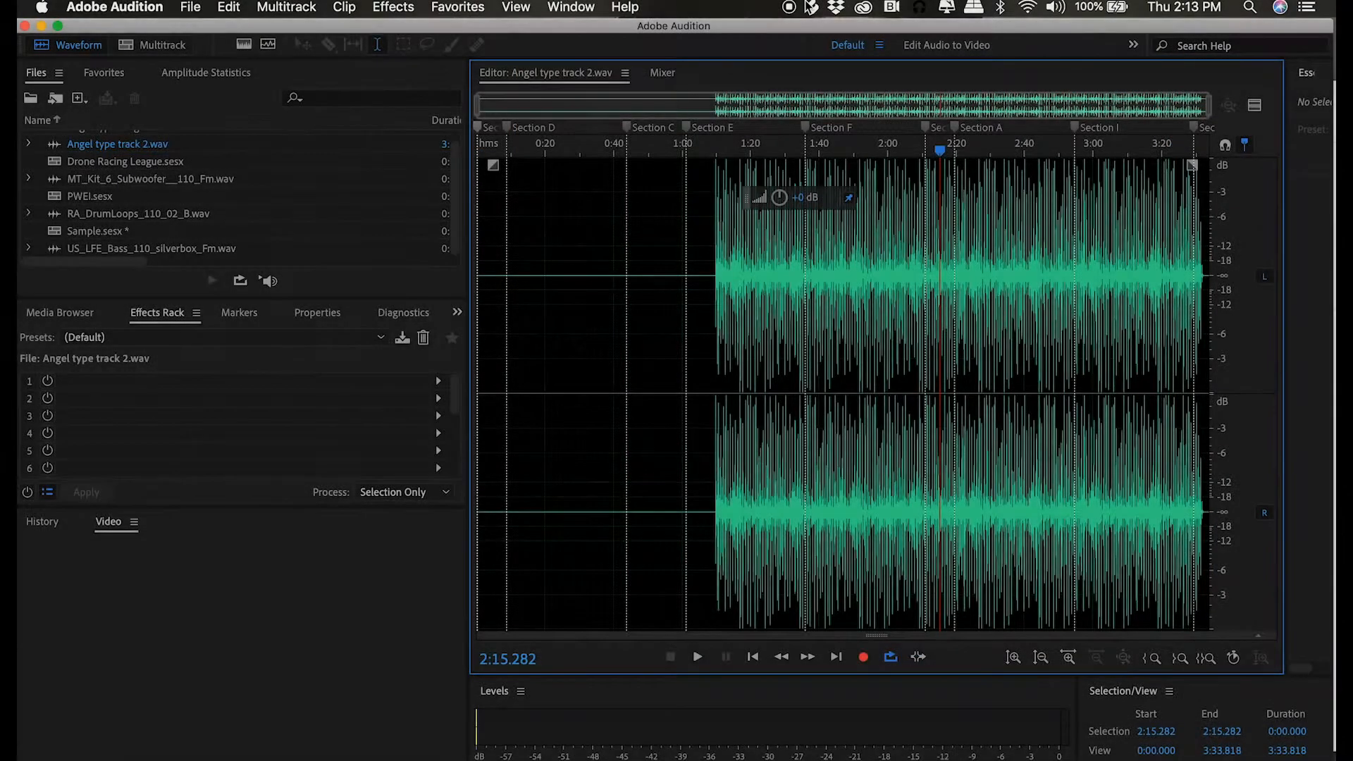
# Switch to Splice, bring ah2_drum_loop_state_full_90.wav into Audition's editor, and play the loop
pyautogui.click(811, 7)
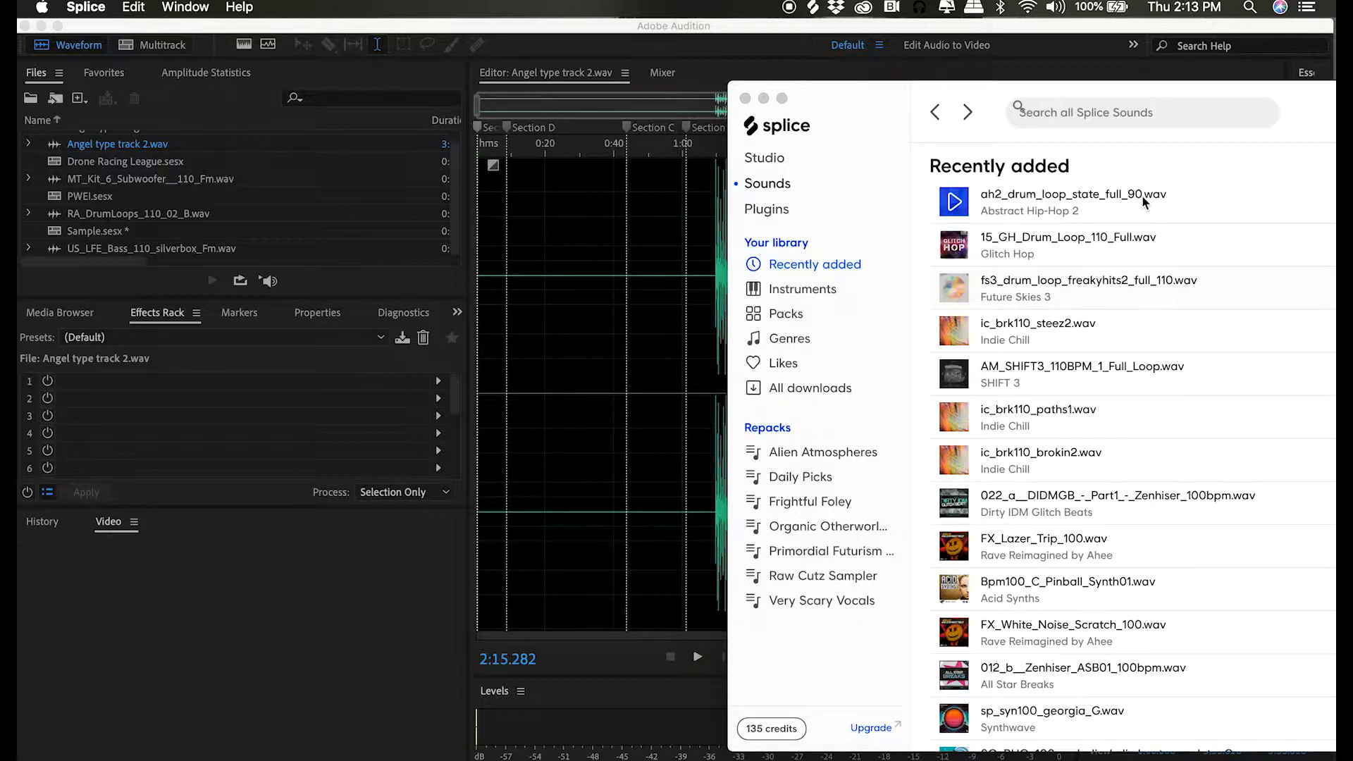
pyautogui.moveTo(1109, 201); pyautogui.dragTo(641, 276)
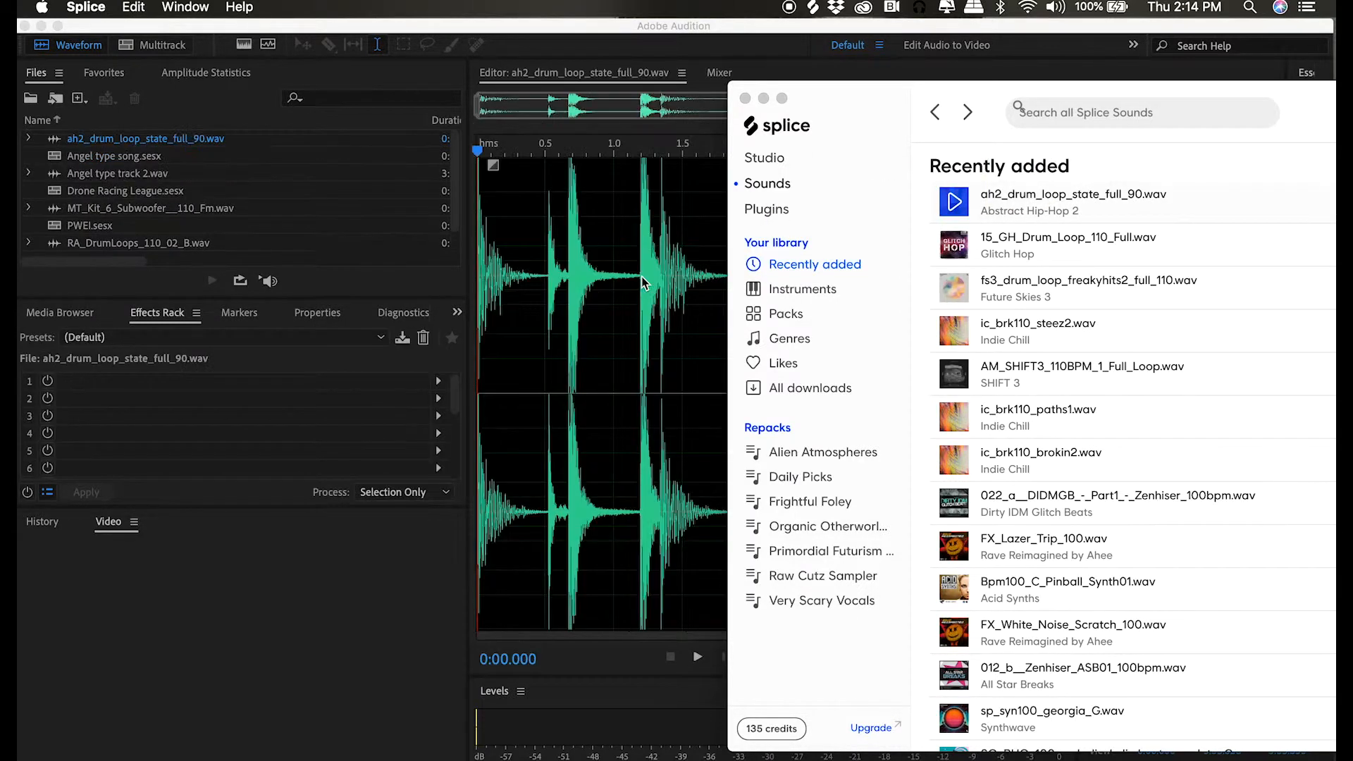
pyautogui.click(624, 355)
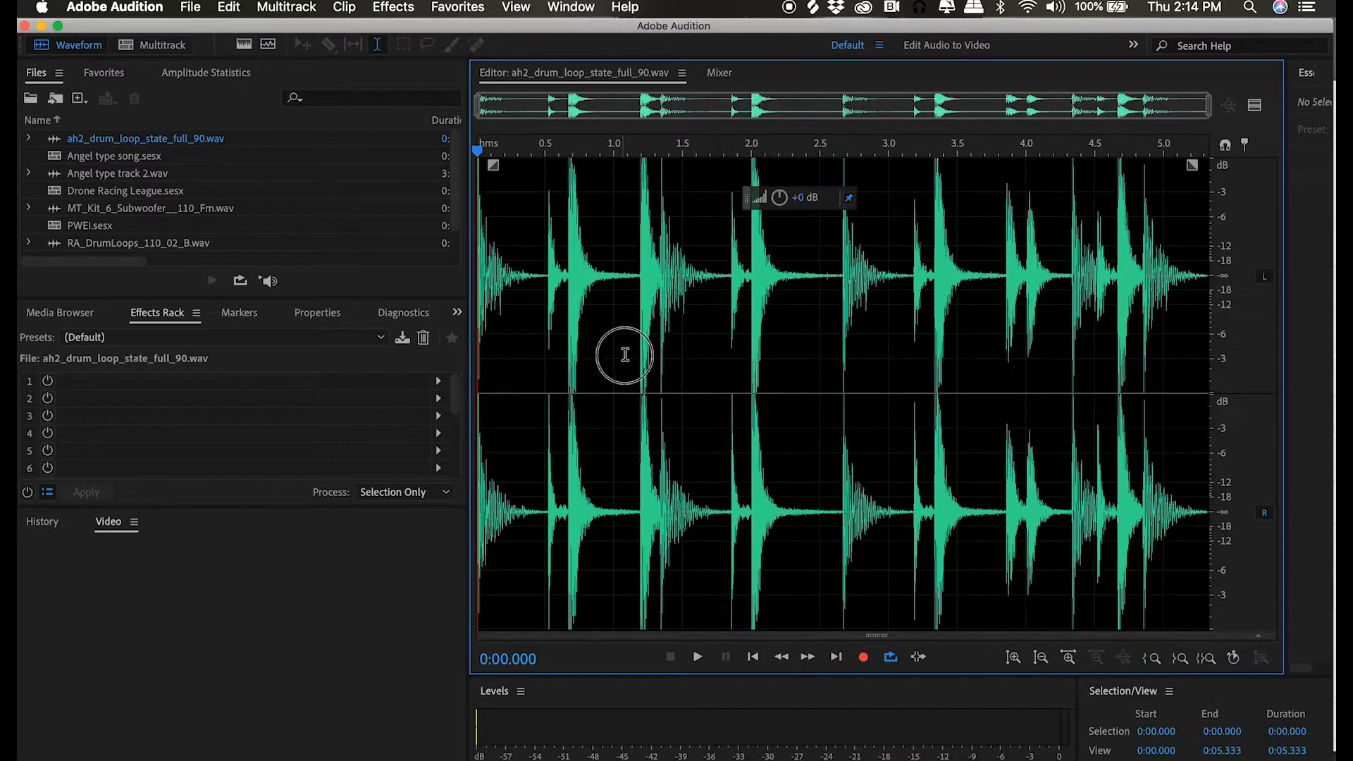
pyautogui.click(698, 656)
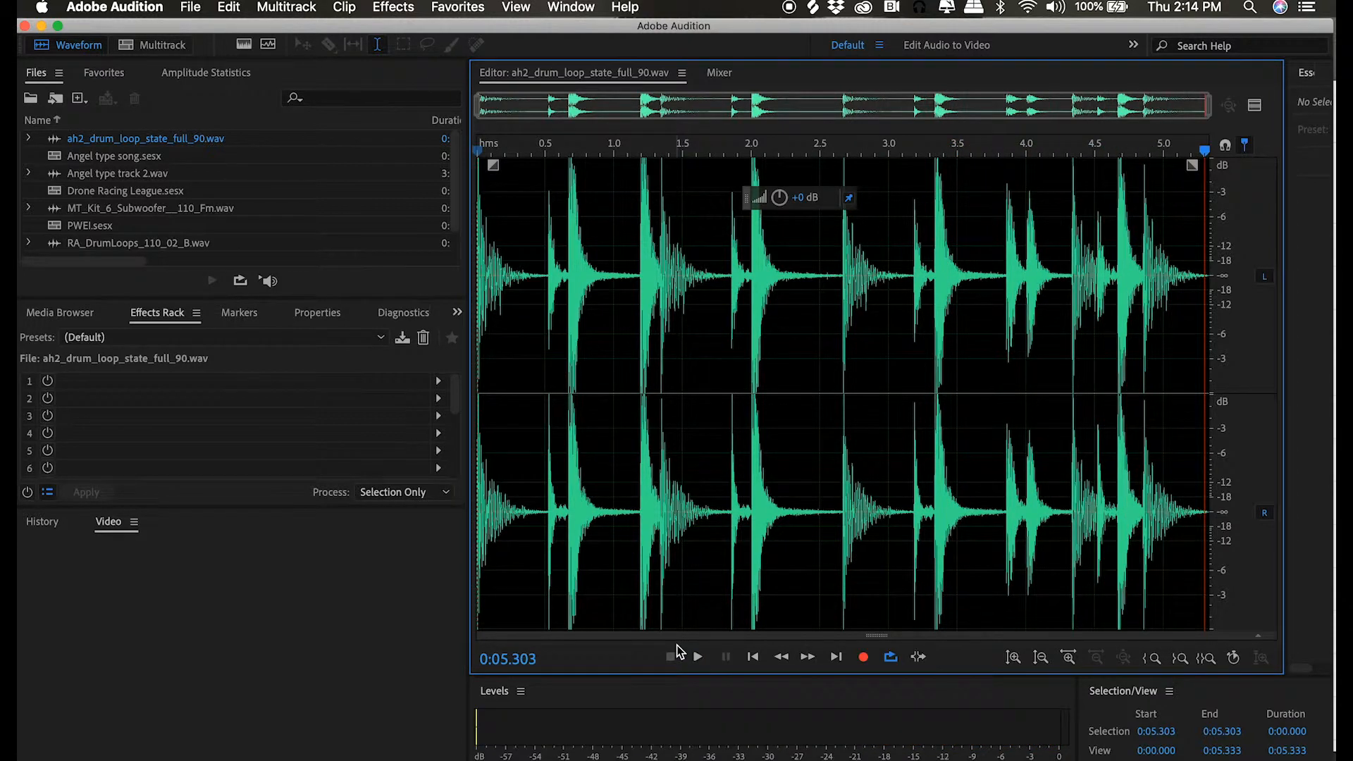
# Preview 15_GH_Drum_Loop_110_Full.wav in Splice, bring it into Audition's editor, and play part of it
pyautogui.click(813, 7)
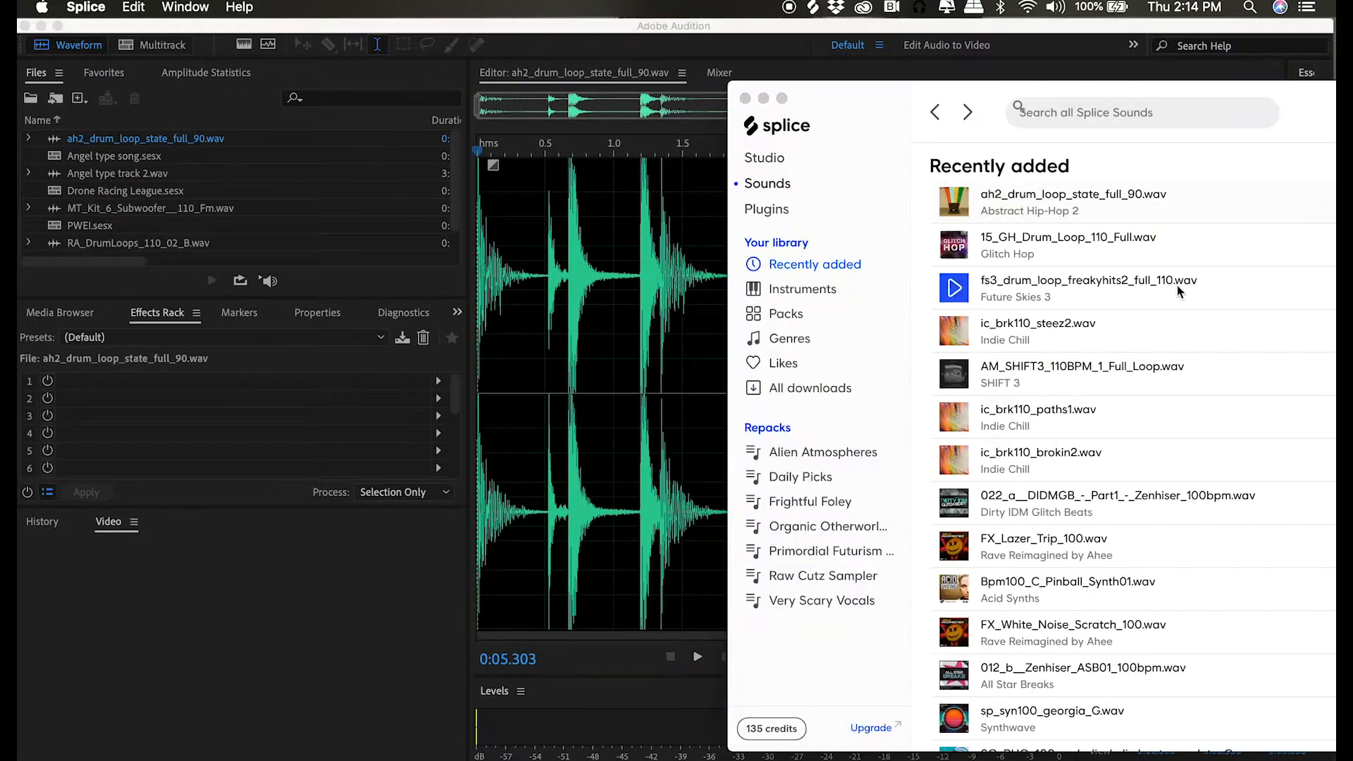
pyautogui.click(955, 248)
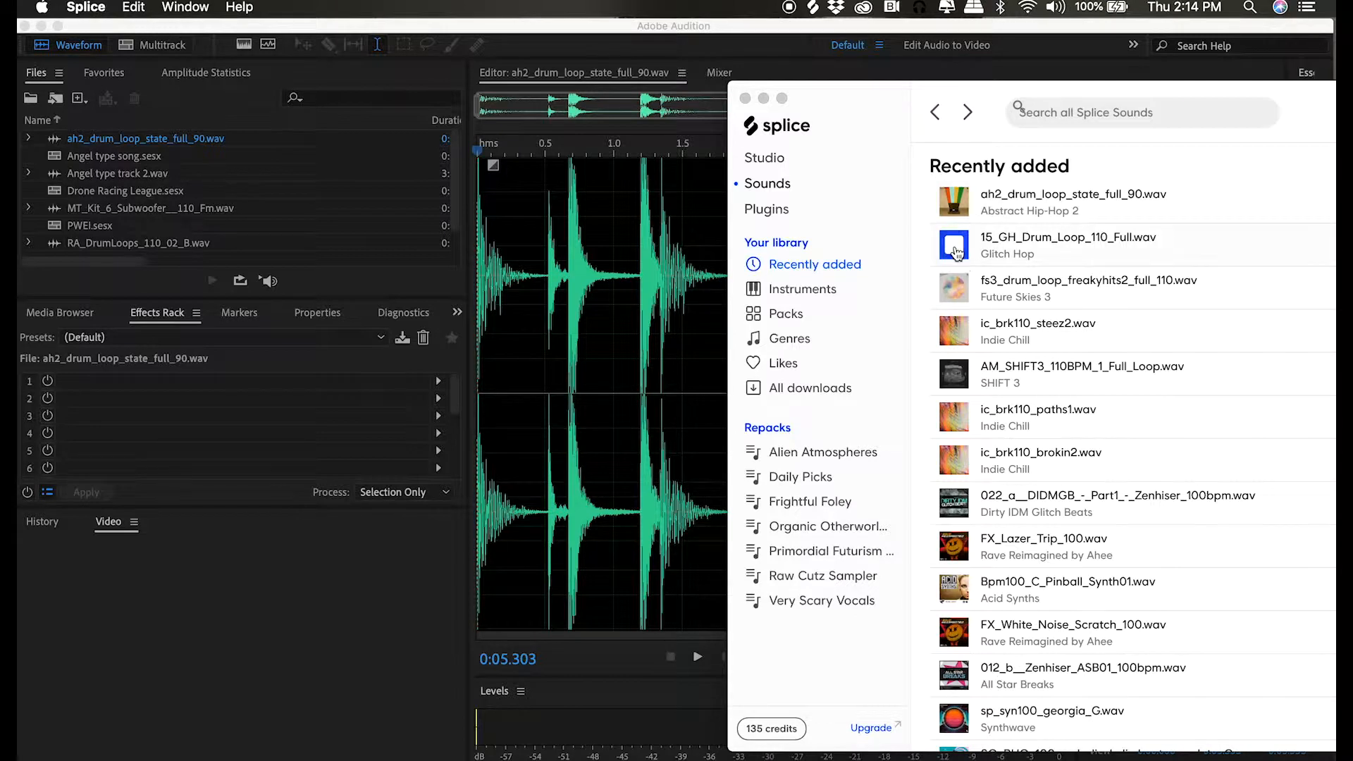
pyautogui.moveTo(955, 248); pyautogui.dragTo(624, 371)
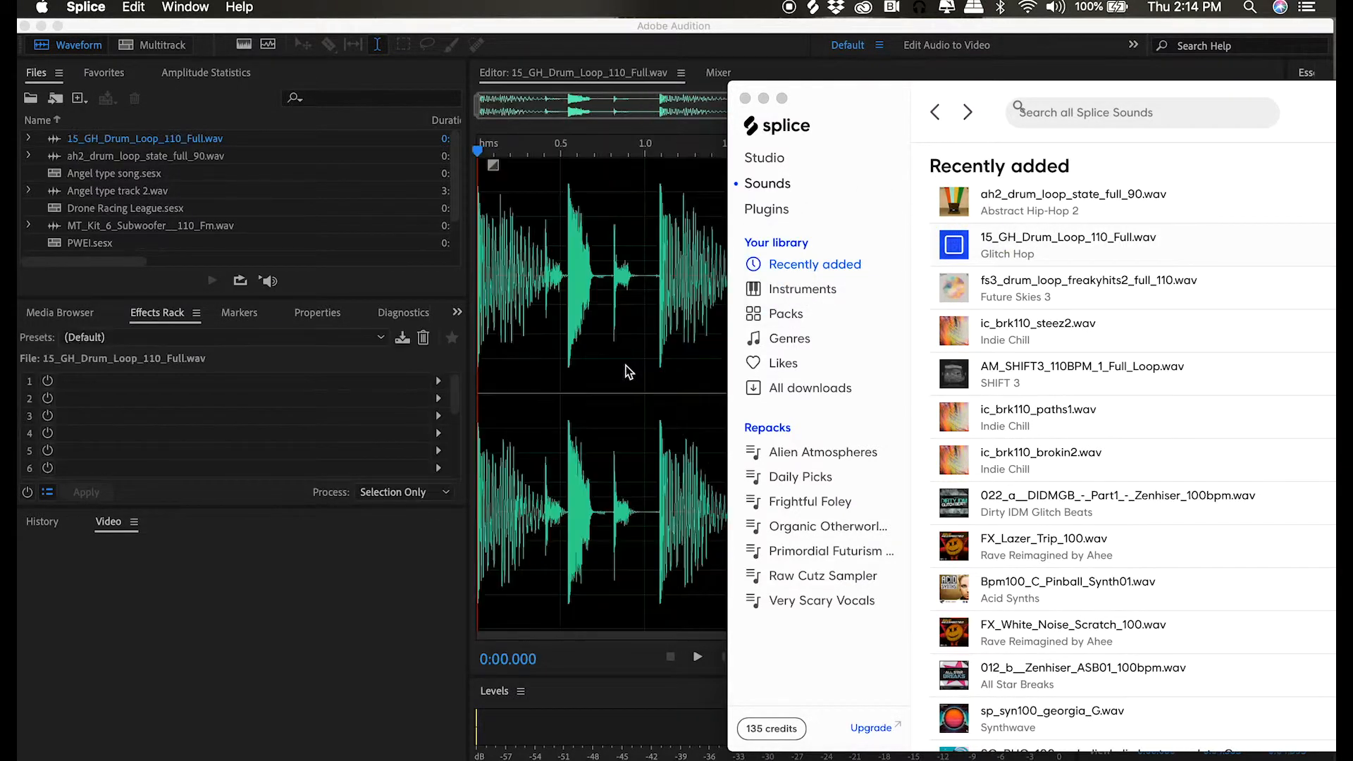
pyautogui.click(697, 658)
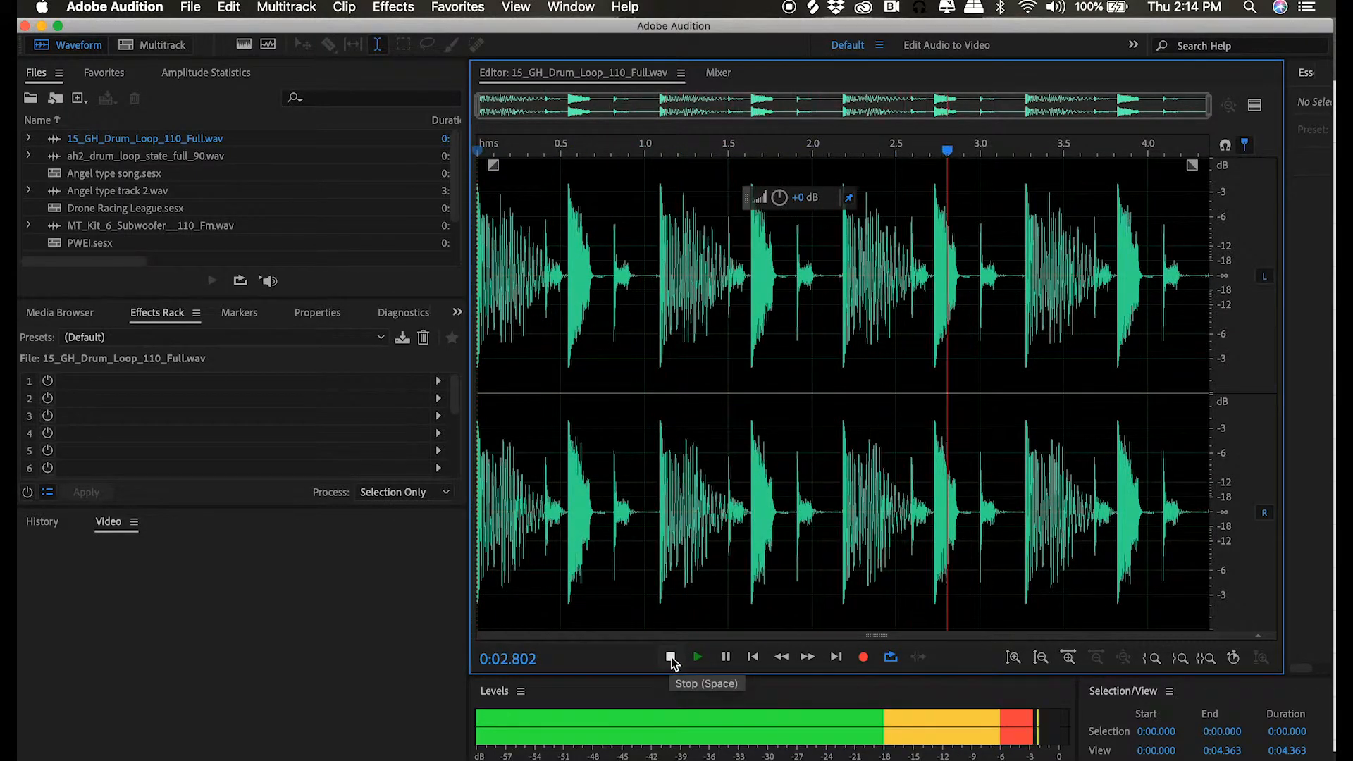
pyautogui.click(670, 658)
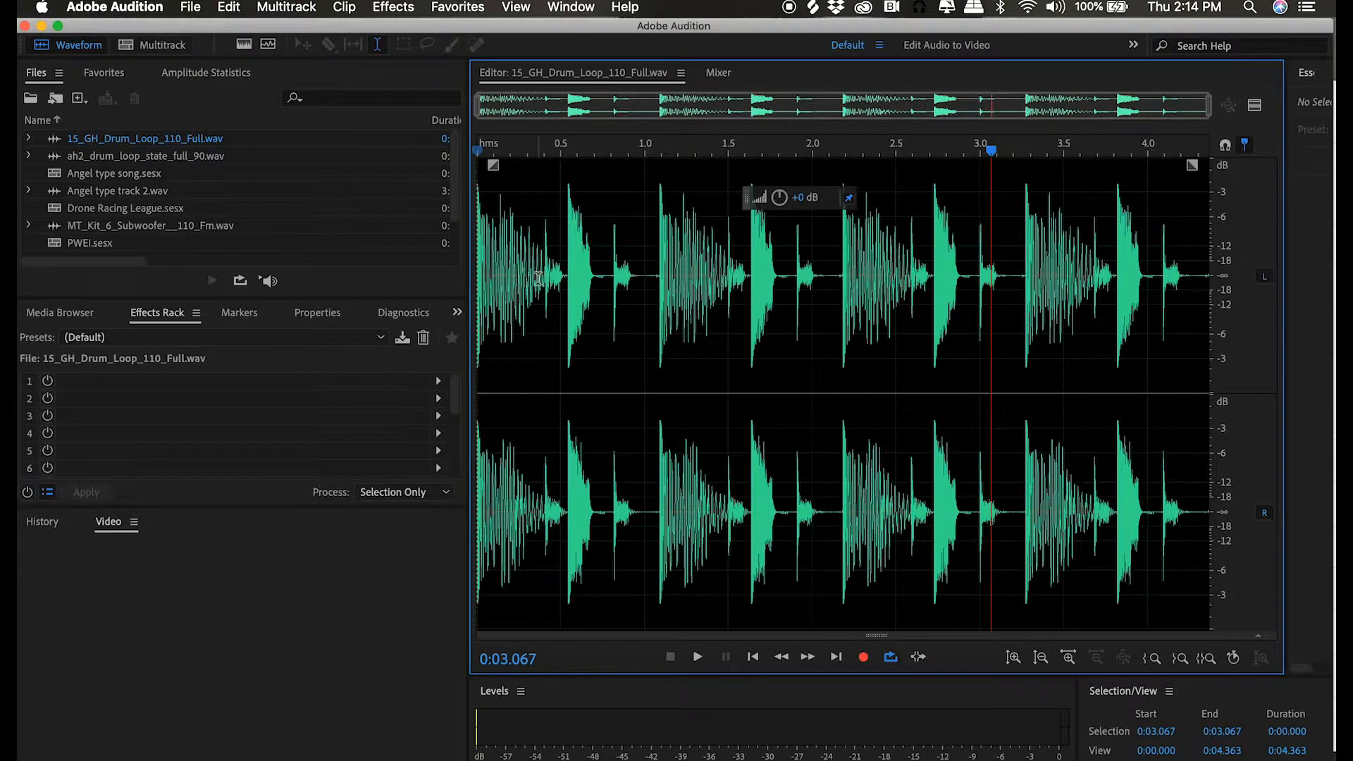
# Compare the two imported drum loops by viewing ah2_drum_loop_state_full_90.wav and returning to 15_GH_Drum_Loop_110_Full.wav
pyautogui.doubleClick(190, 156)
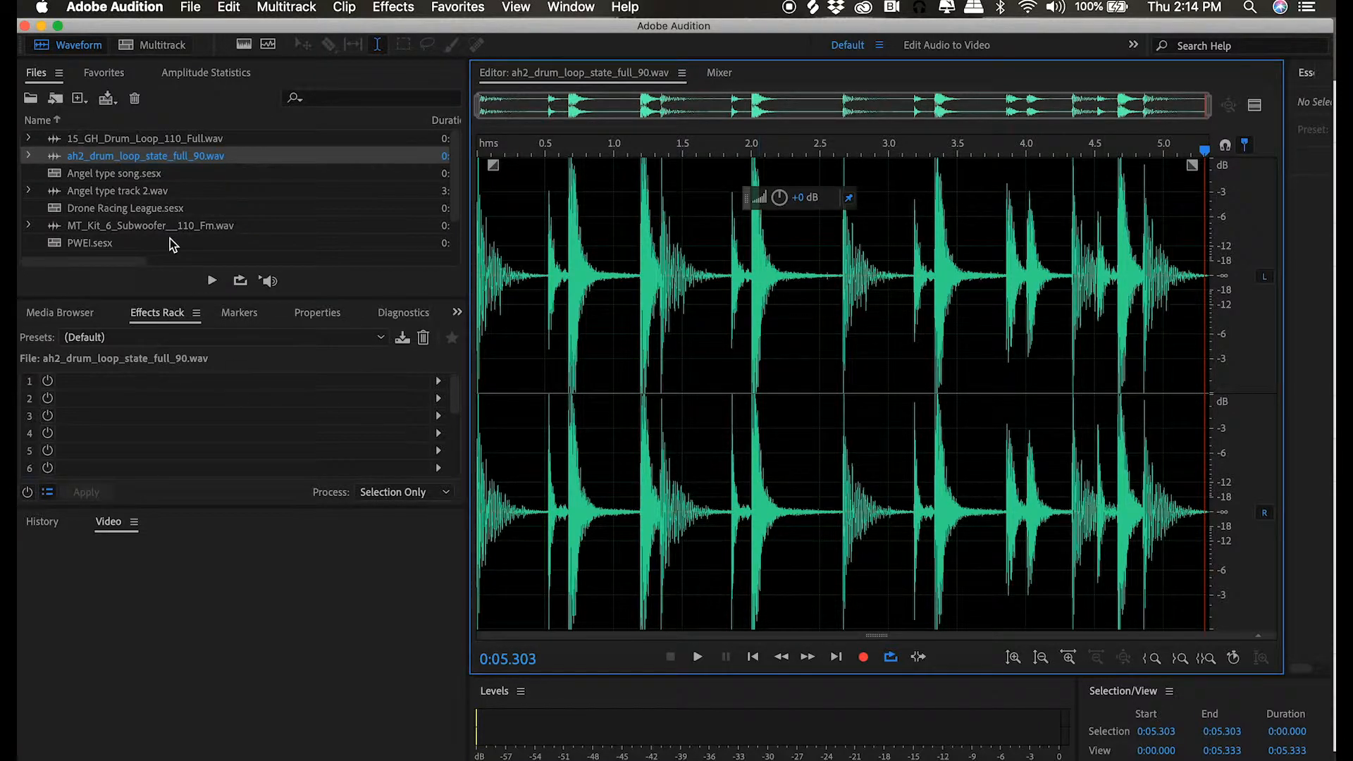
pyautogui.doubleClick(151, 138)
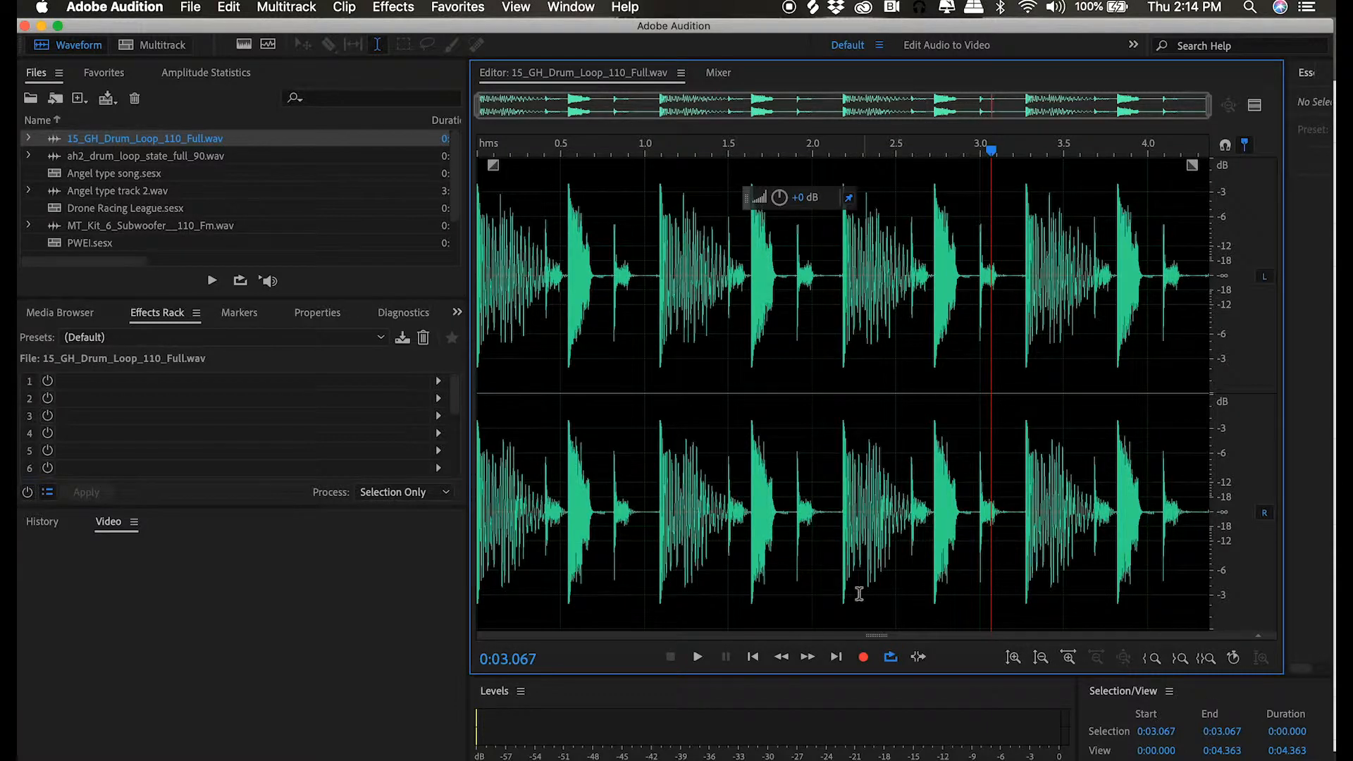
# Play parts of 15_GH_Drum_Loop_110_Full.wav and ah2_drum_loop_state_full_90.wav to compare their tempos, and return to the first loop
pyautogui.click(709, 477)
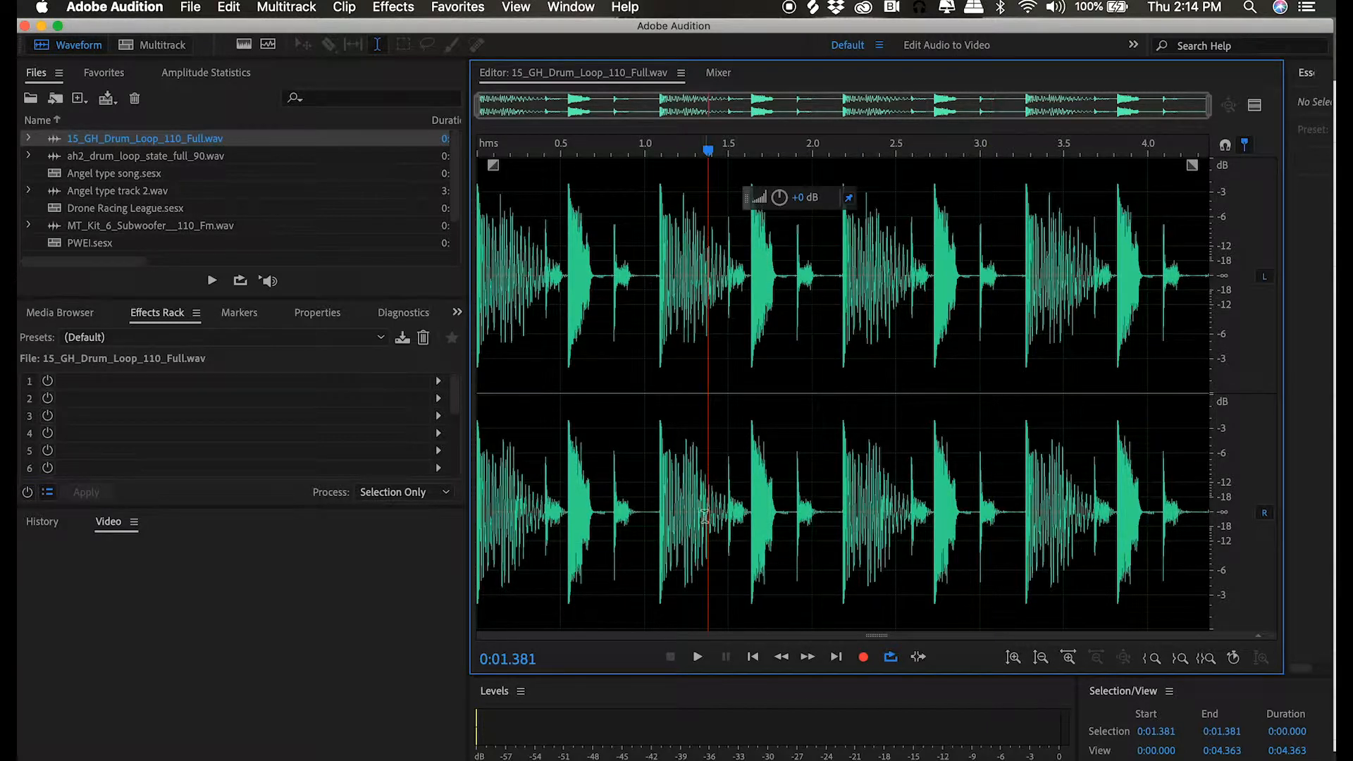
pyautogui.click(696, 657)
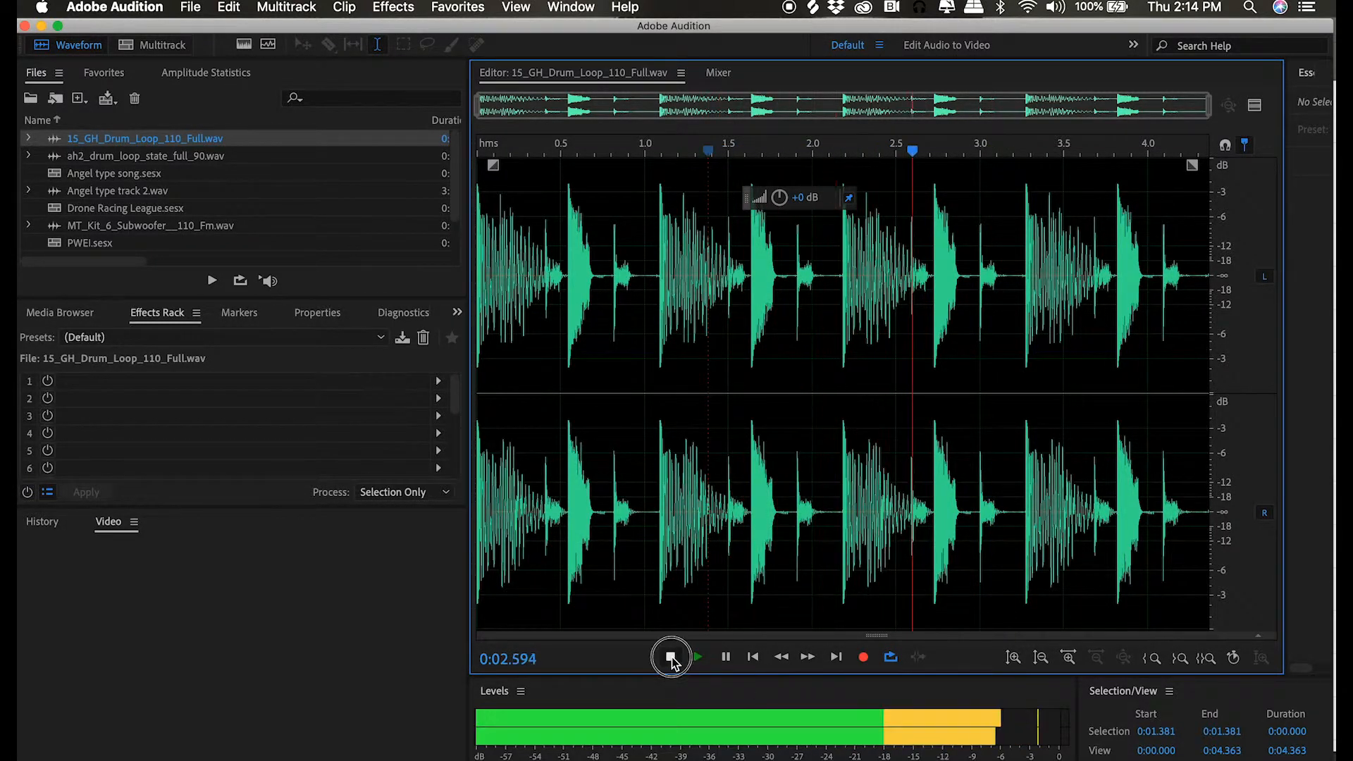
pyautogui.click(671, 659)
pyautogui.doubleClick(163, 156)
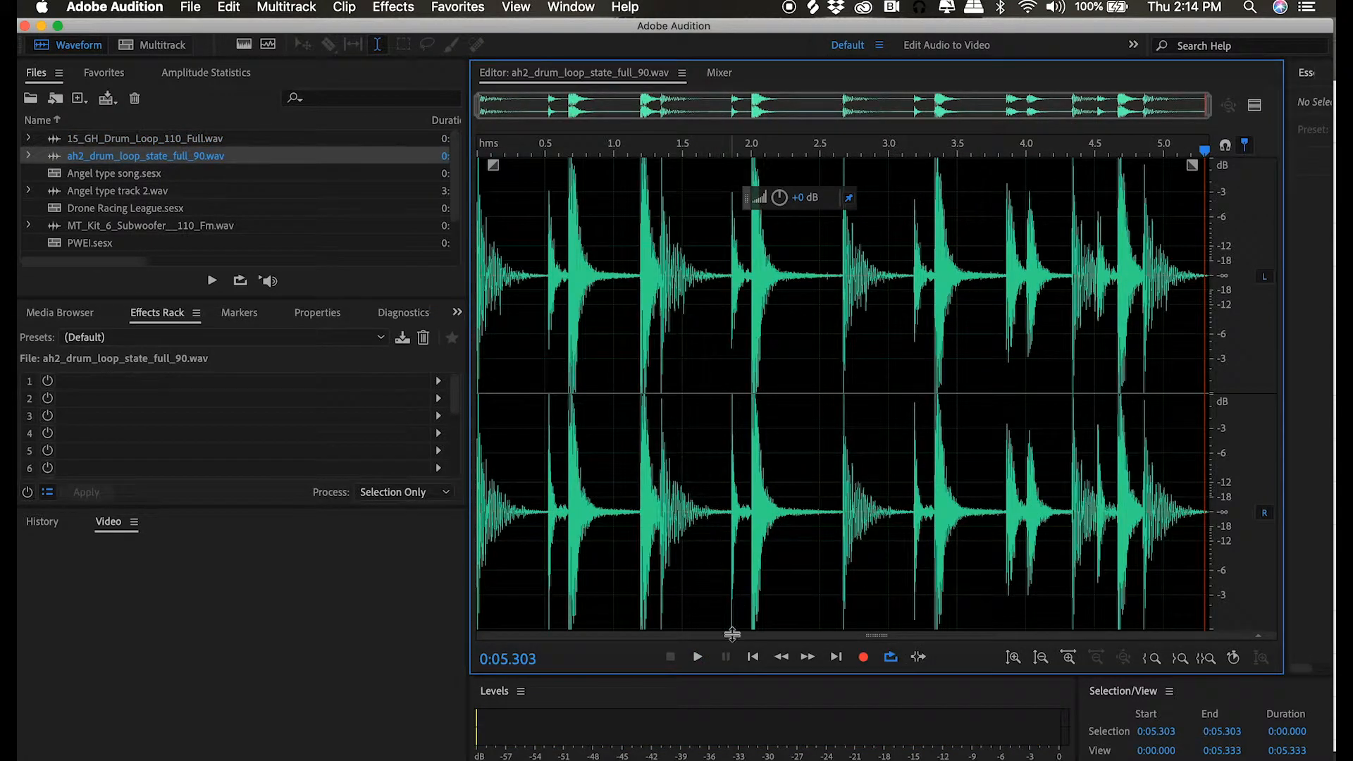
pyautogui.click(697, 657)
pyautogui.click(670, 656)
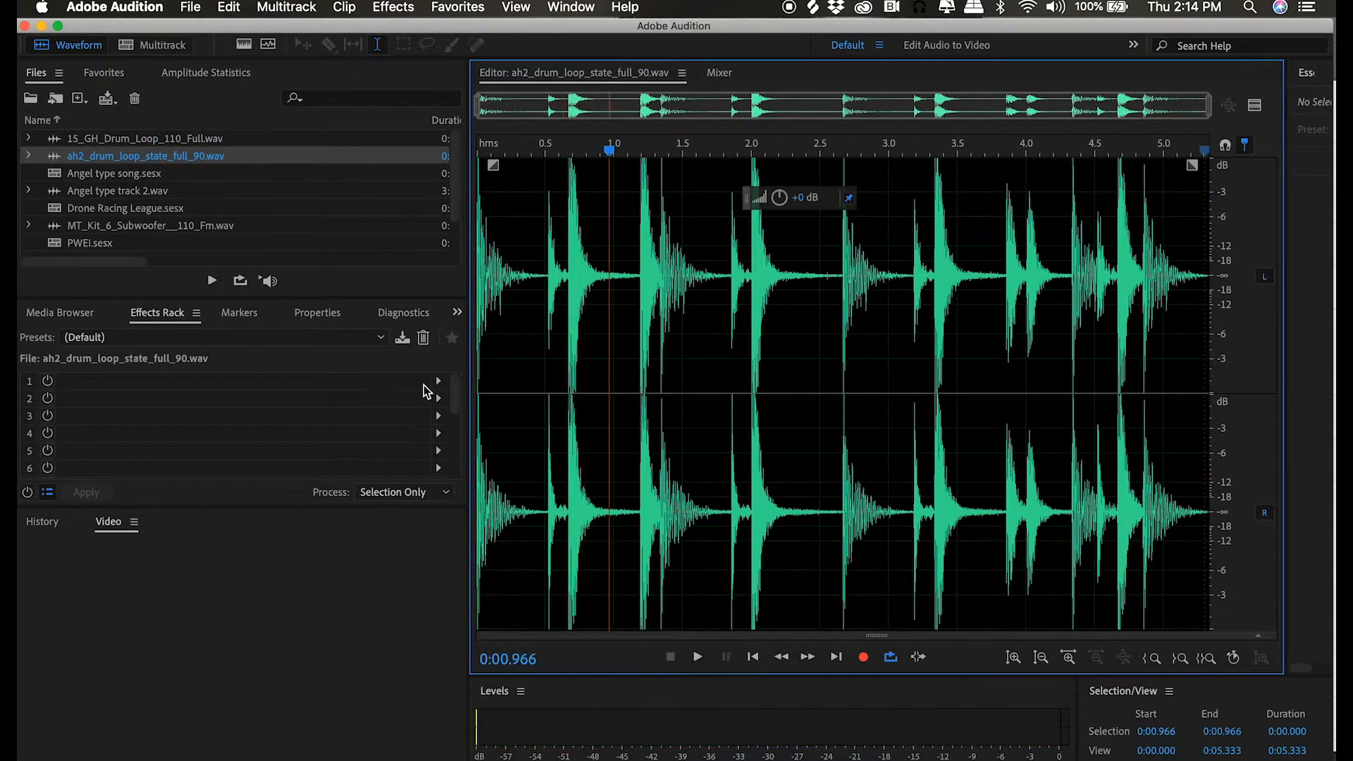
pyautogui.doubleClick(164, 138)
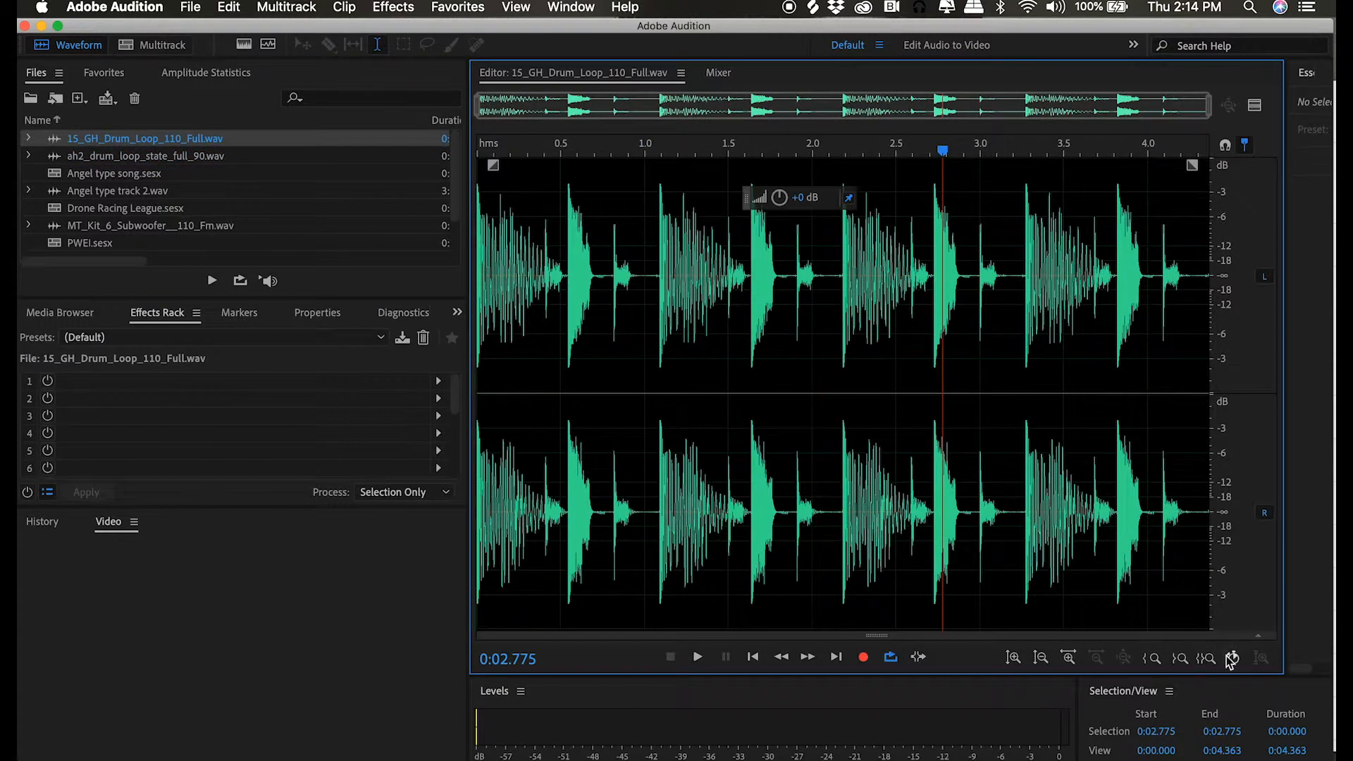
pyautogui.click(398, 11)
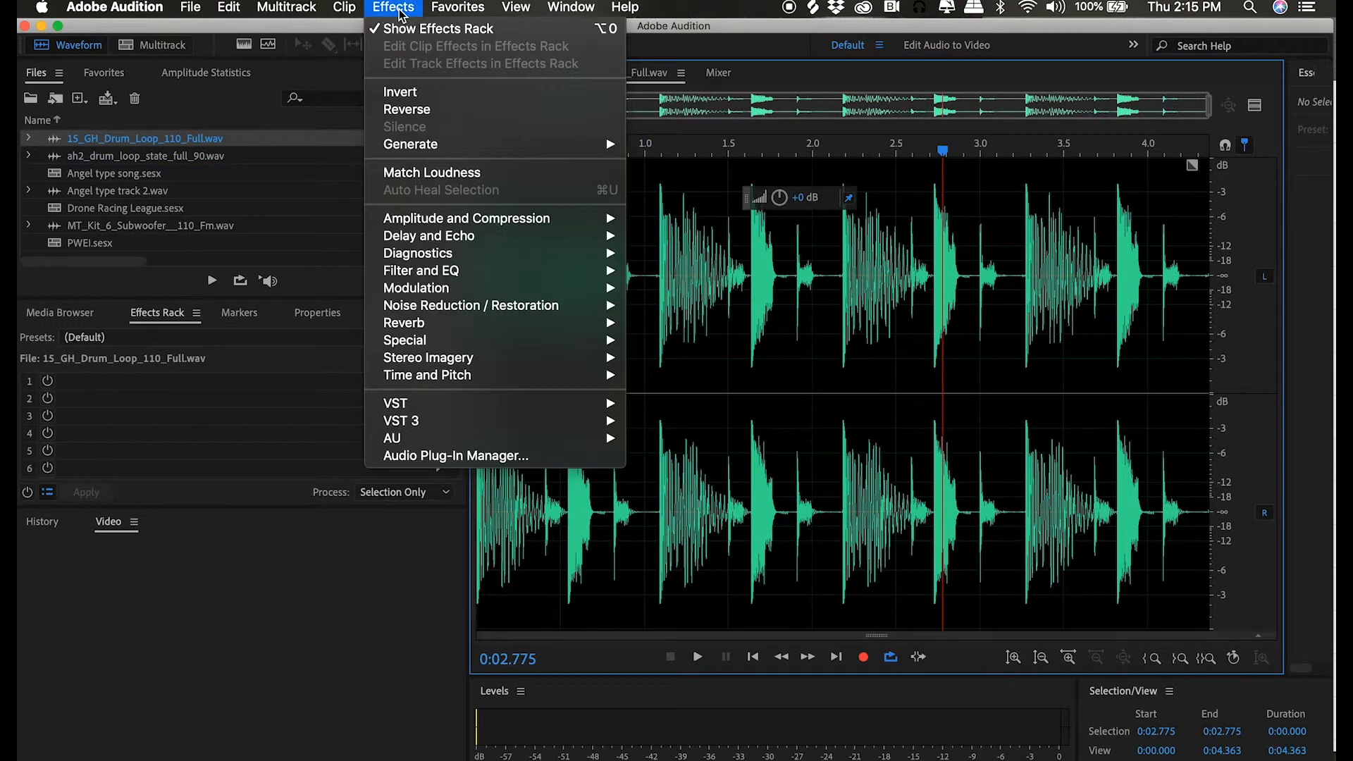
pyautogui.moveTo(472, 383)
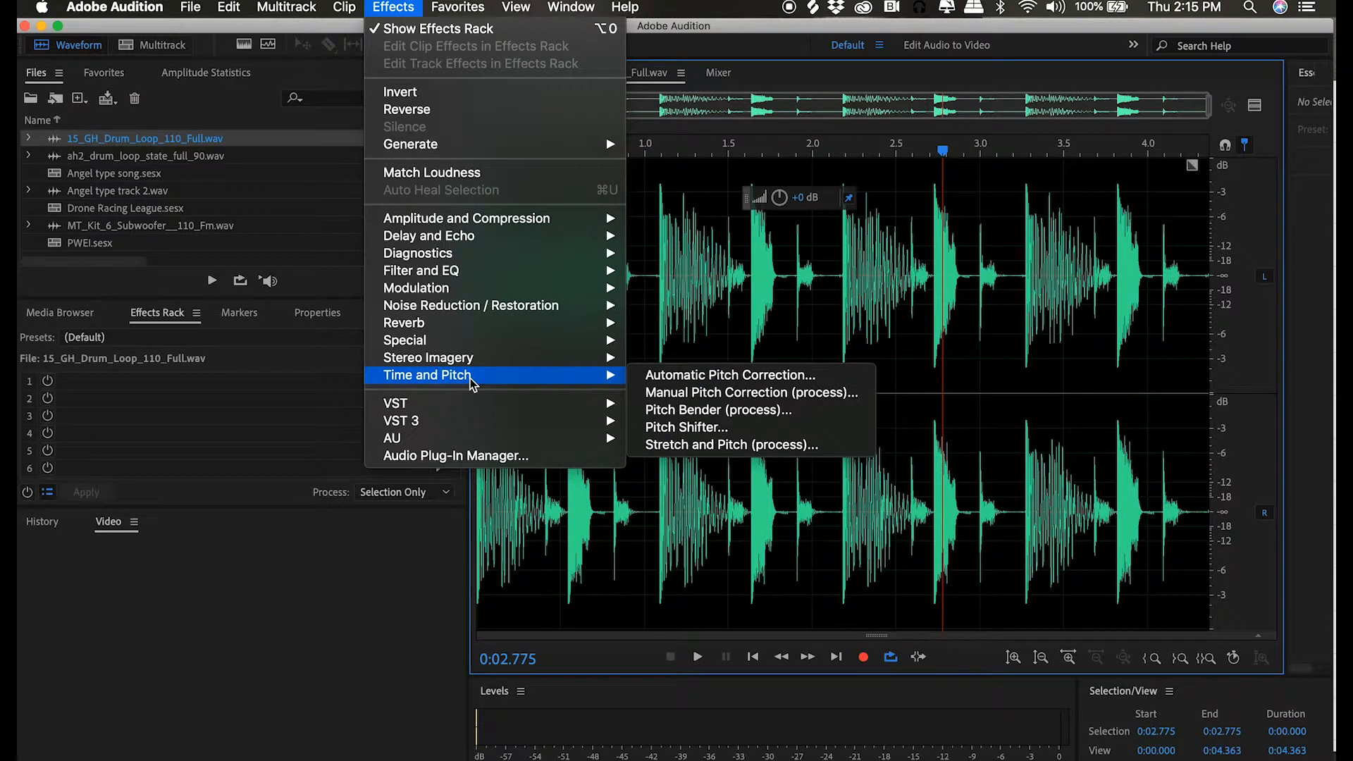
pyautogui.click(687, 445)
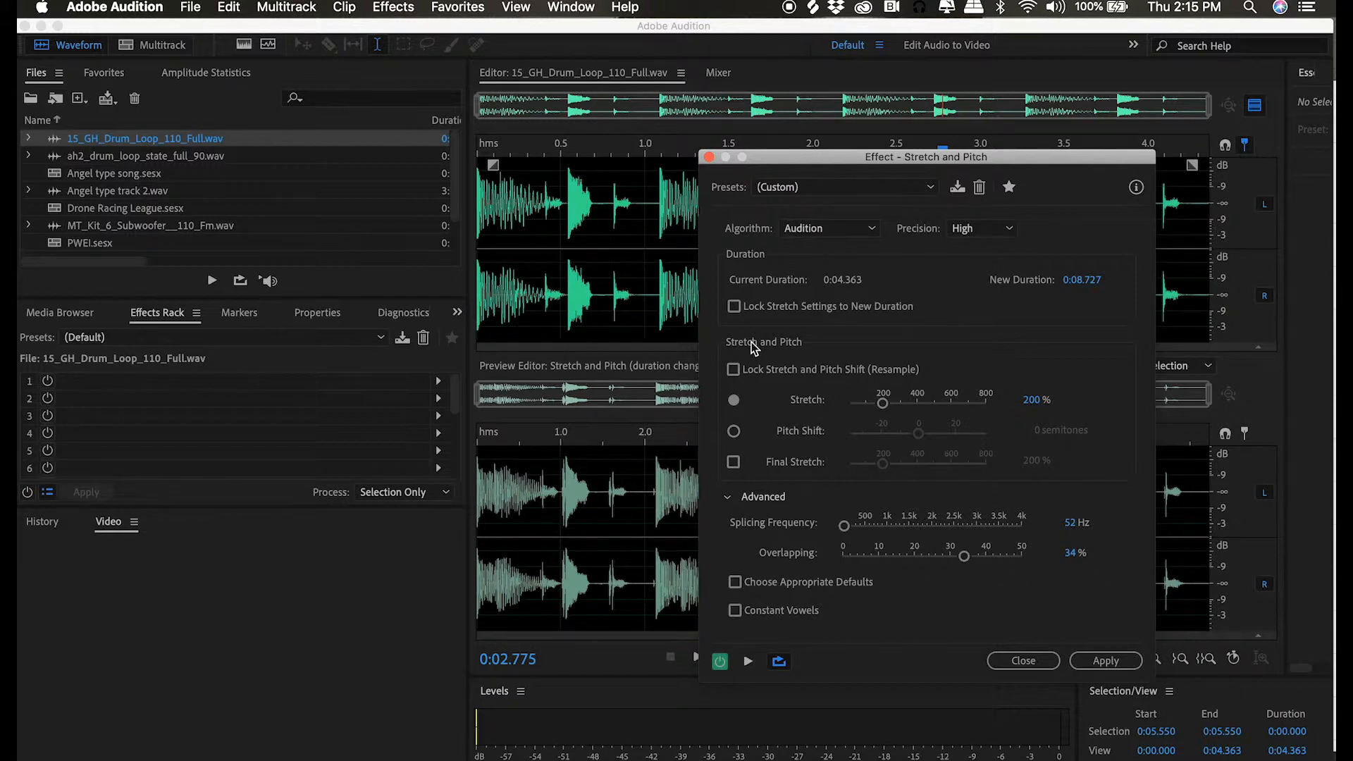
pyautogui.click(749, 370)
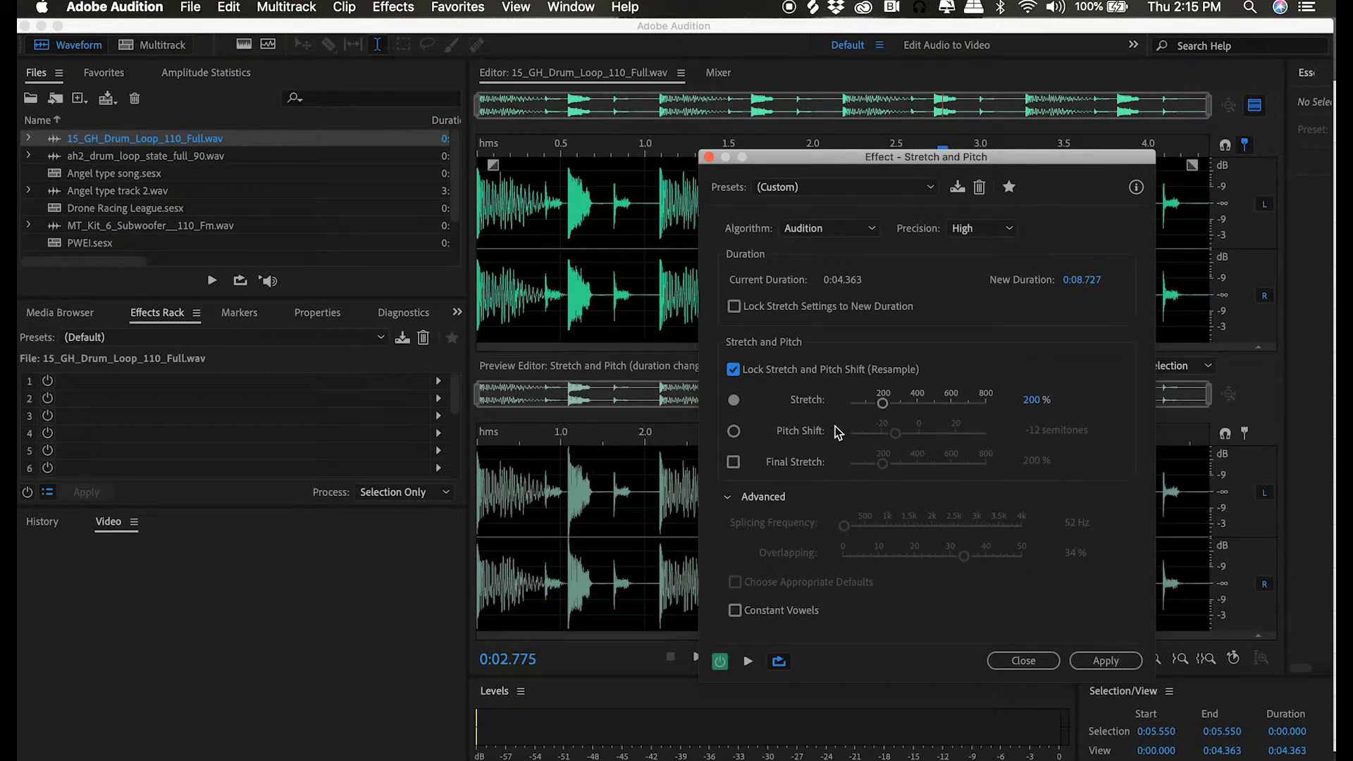
pyautogui.click(733, 369)
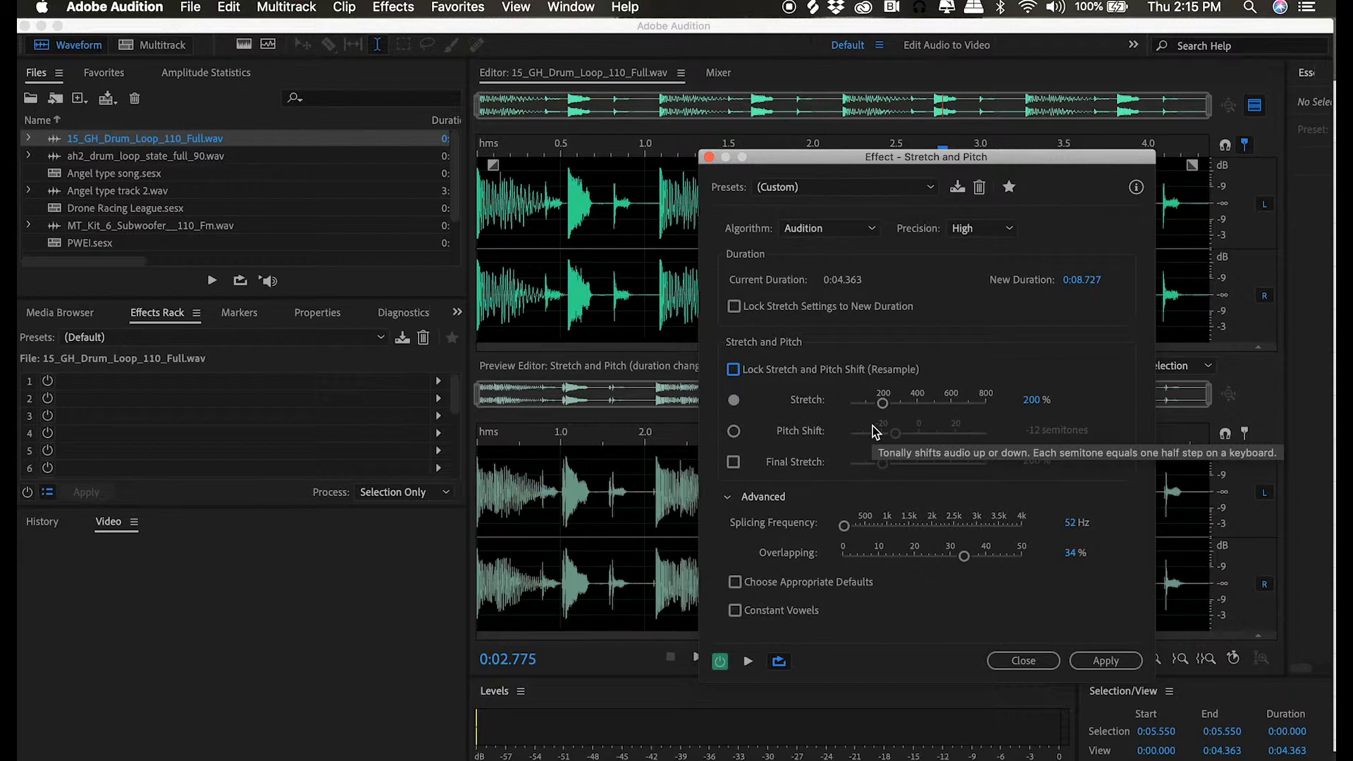
pyautogui.press('Escape')
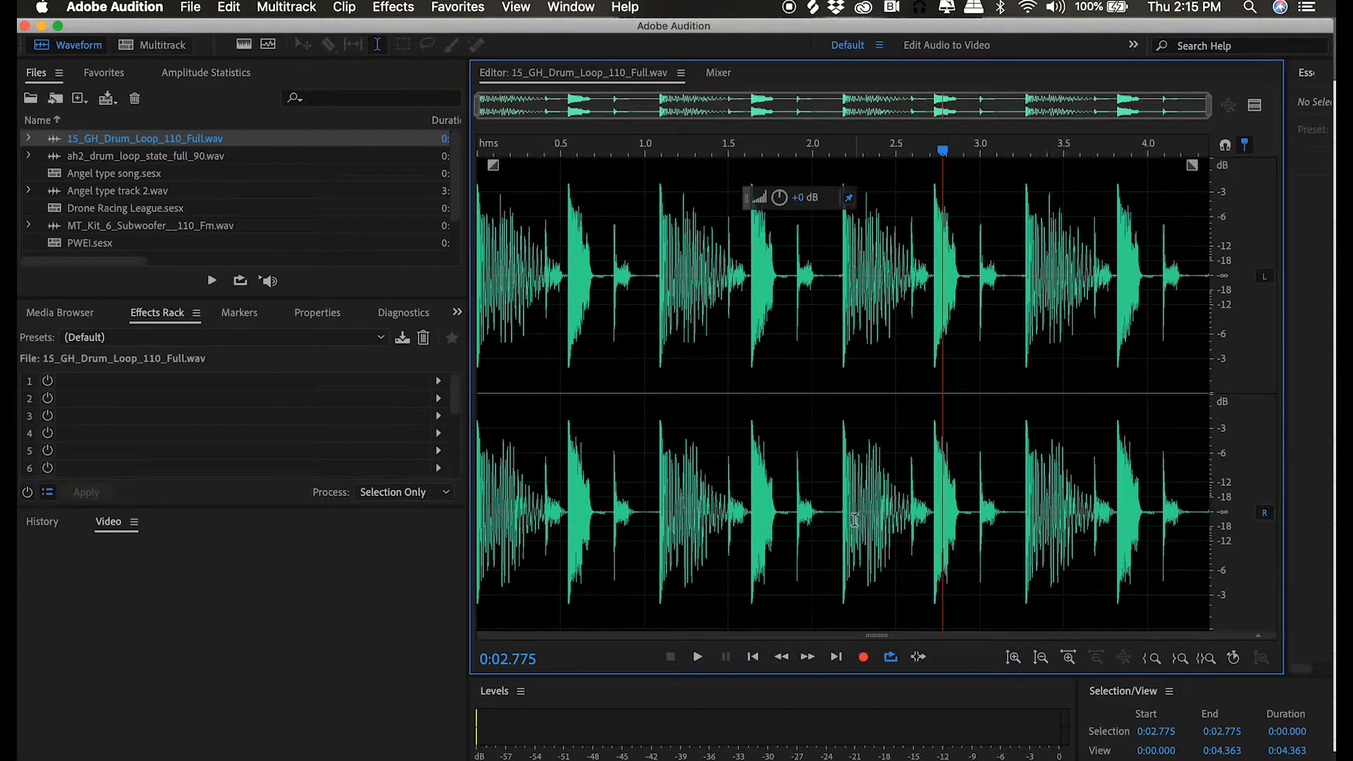
# Stretch 15_GH_Drum_Loop_110_Full.wav to a new duration of 0:05.333 with Lock Stretch and Pitch Shift (Resample) on, and play part of it
pyautogui.click(381, 8)
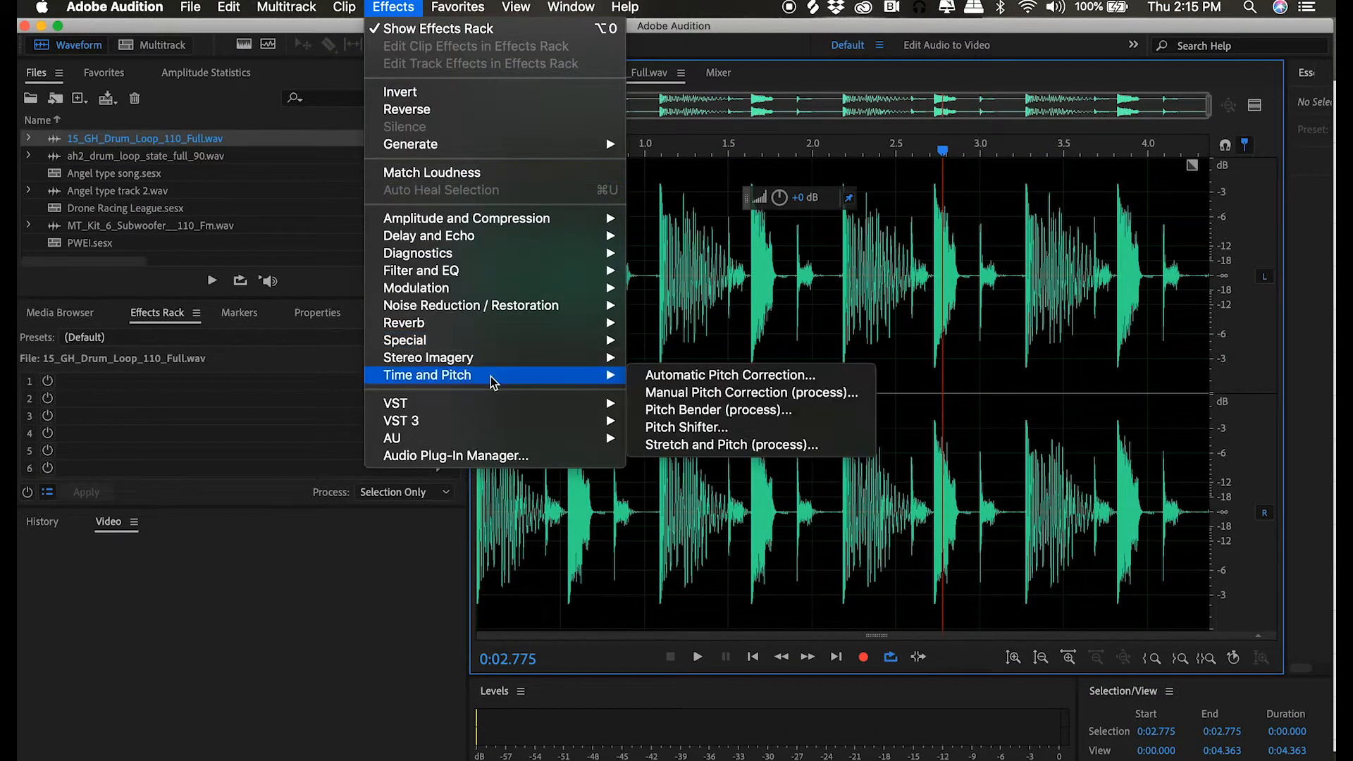
pyautogui.click(694, 445)
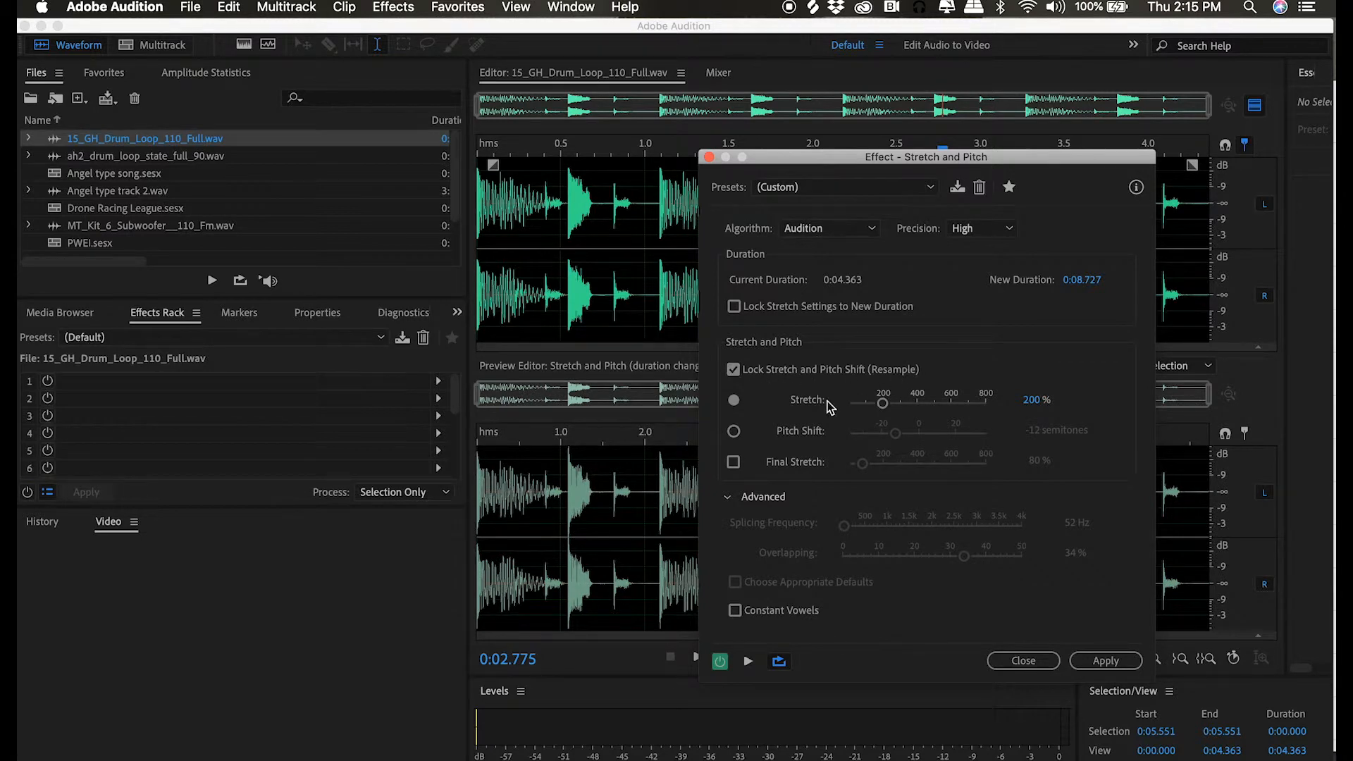
pyautogui.click(1082, 280)
pyautogui.write('0:05.')
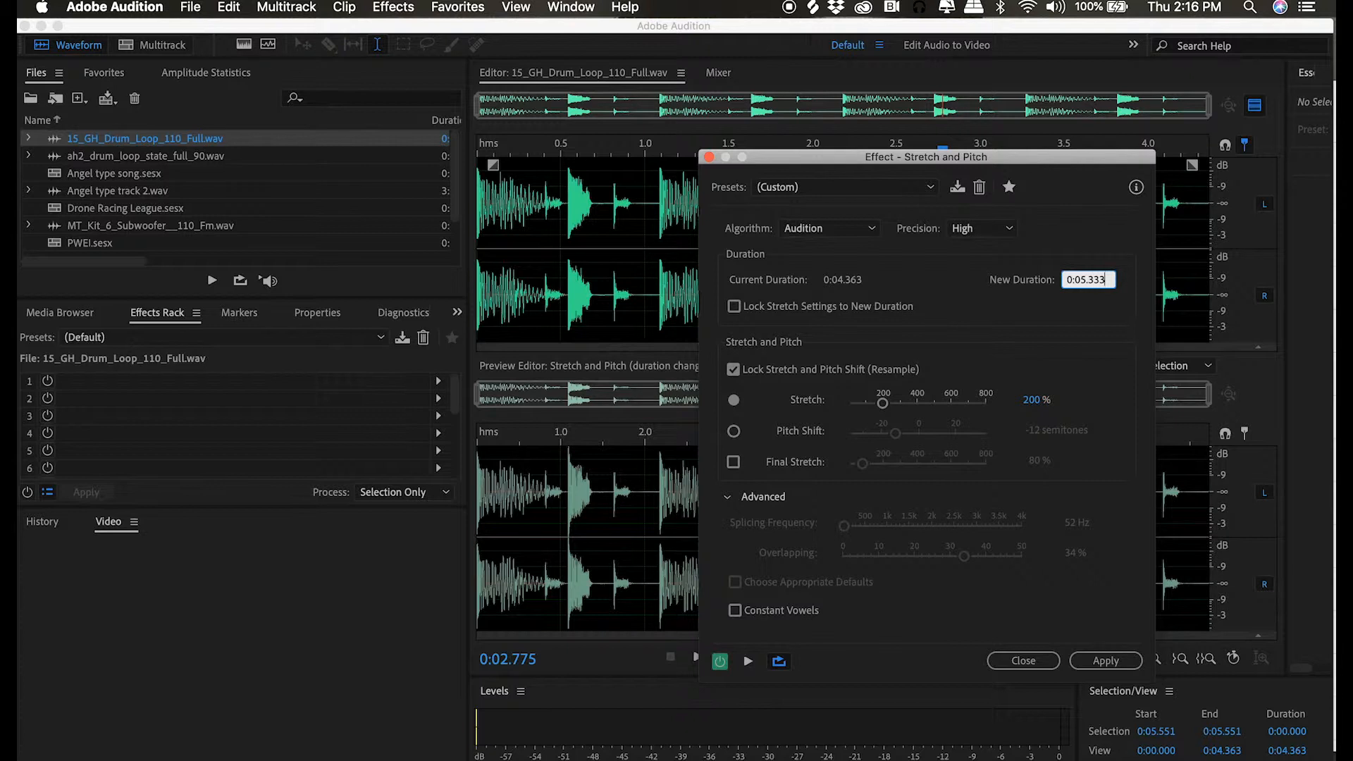
pyautogui.press('Return')
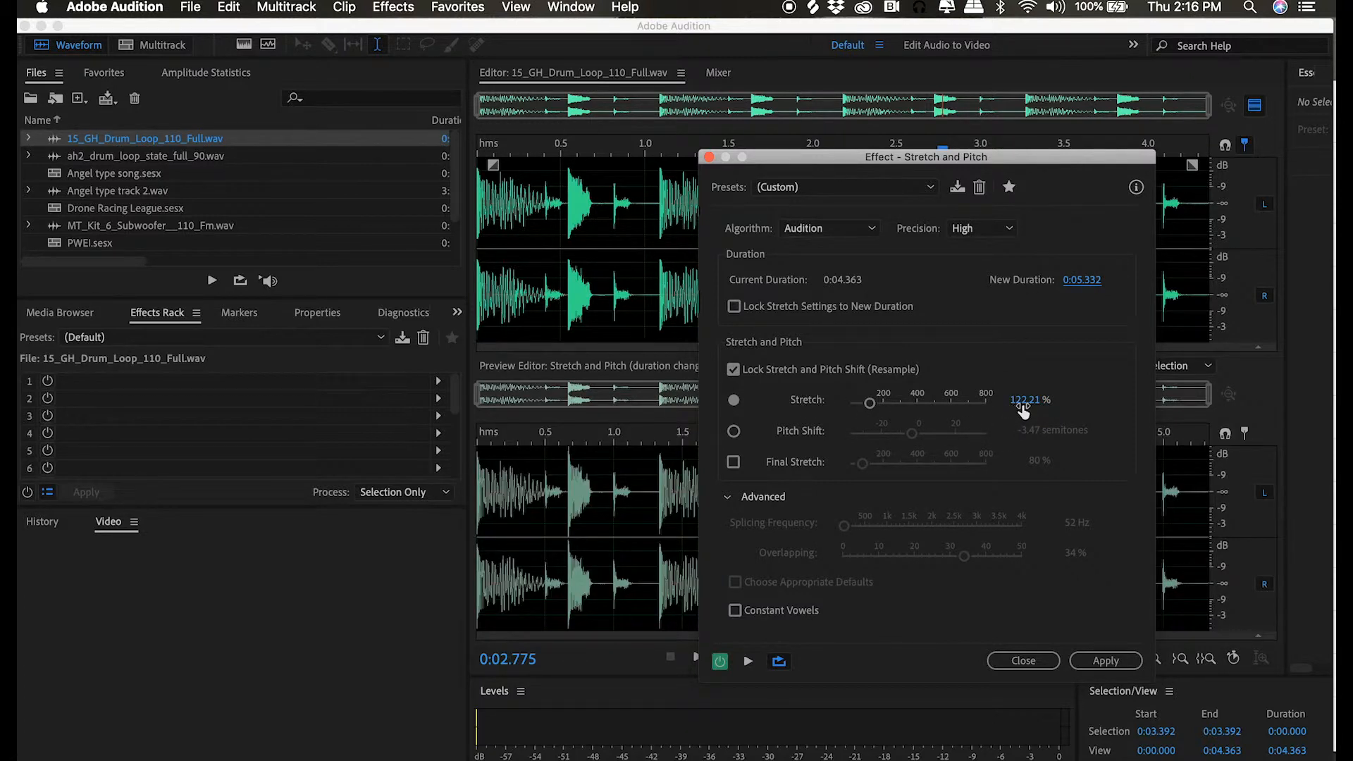
pyautogui.click(1117, 659)
pyautogui.press('space')
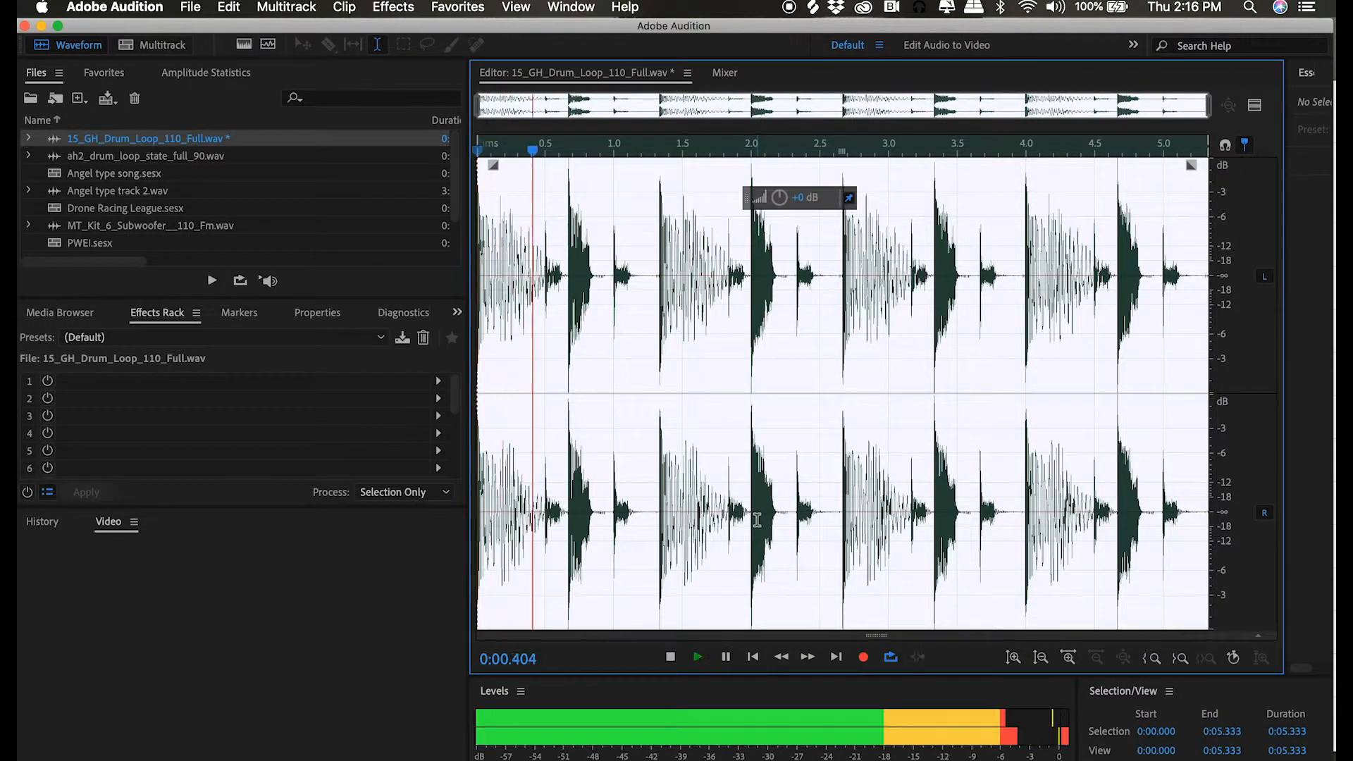
pyautogui.press('space')
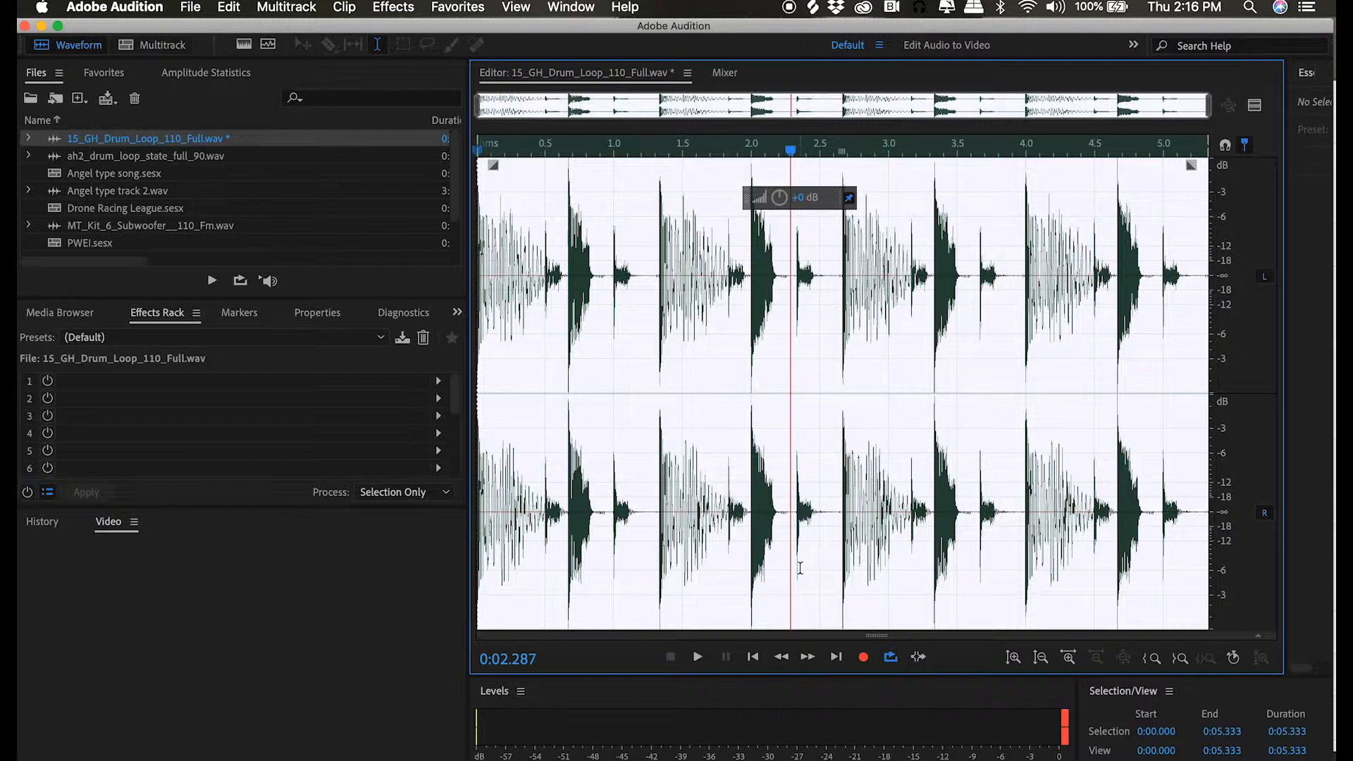
# Copy the whole stretched loop and place the playhead at the start of ah2_drum_loop_state_full_90.wav
pyautogui.click(228, 8)
pyautogui.click(294, 181)
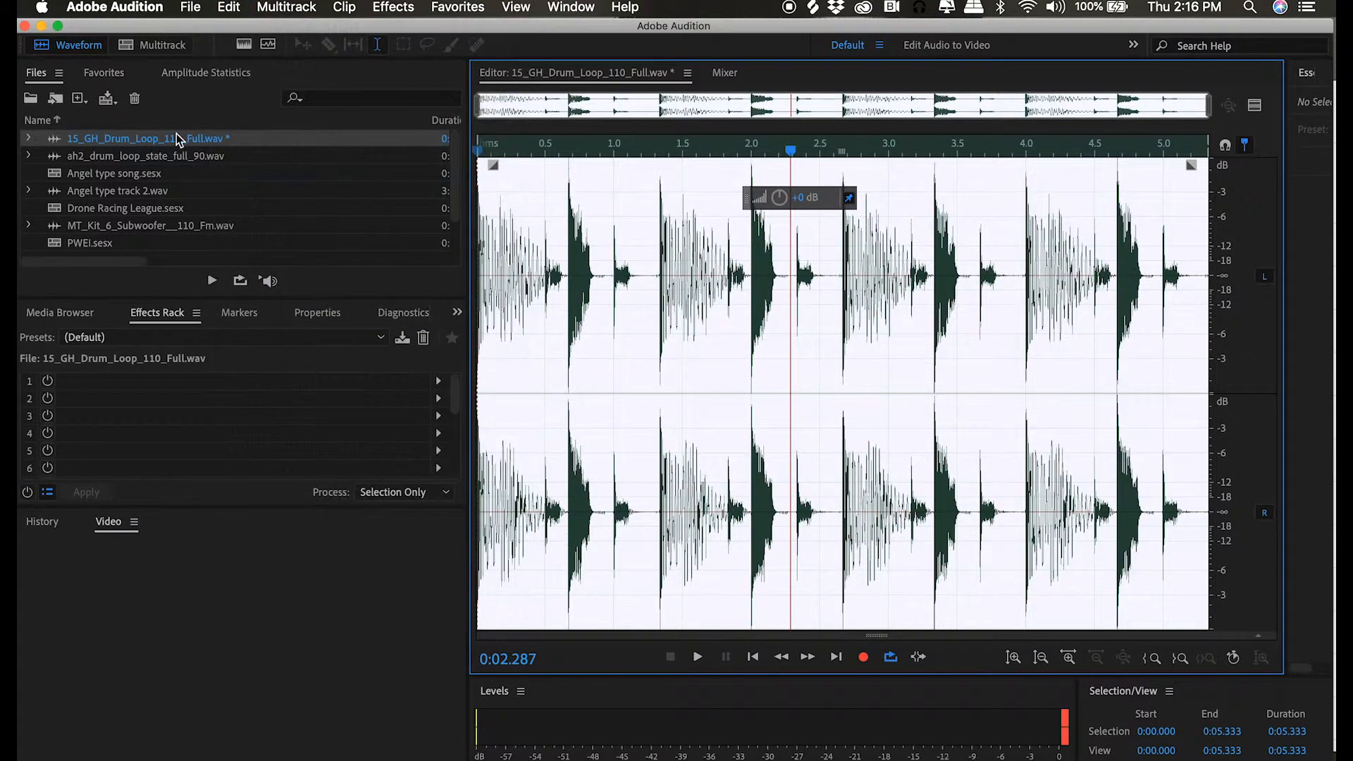
pyautogui.click(180, 156)
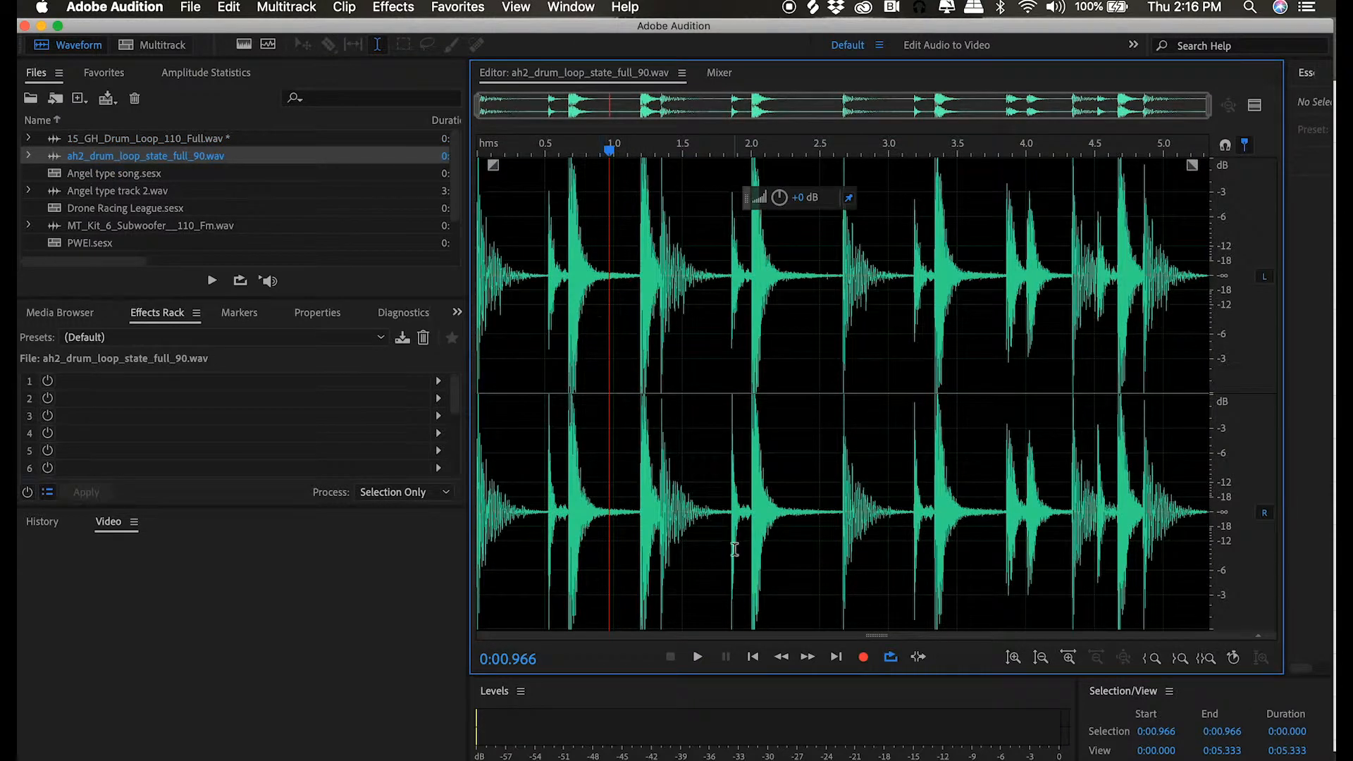
pyautogui.moveTo(610, 150); pyautogui.dragTo(447, 145)
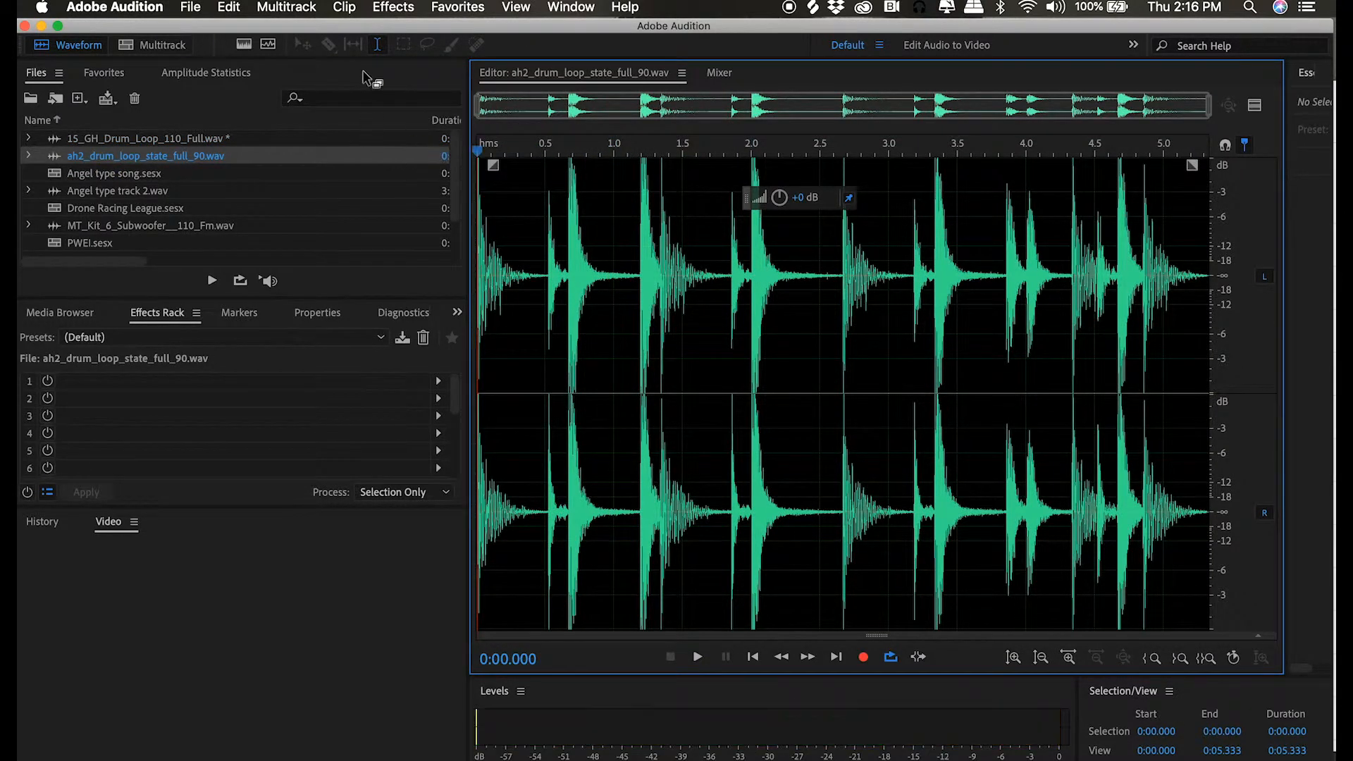
# Mix-paste the copied loop into ah2_drum_loop_state_full_90.wav as an overlap, with copied audio at 51% and existing audio at 50%
pyautogui.click(211, 8)
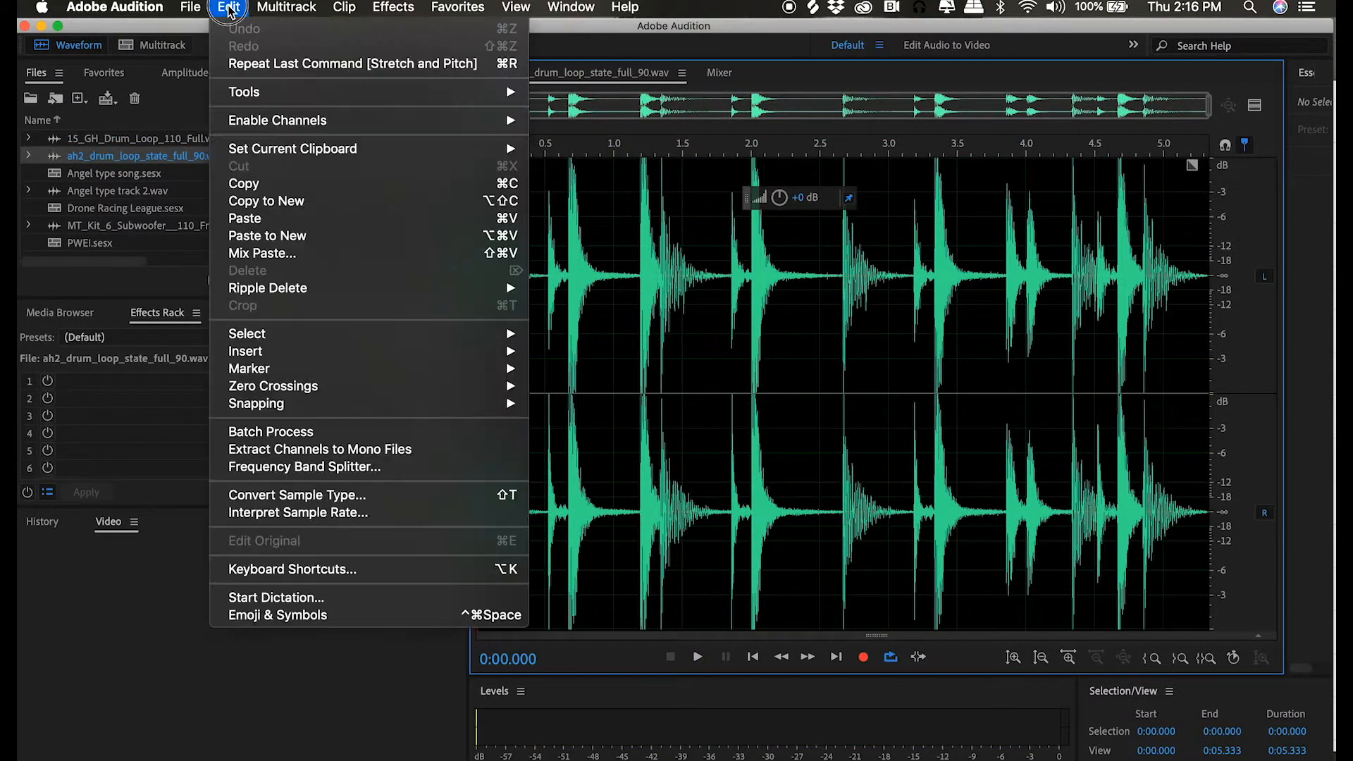
pyautogui.click(443, 265)
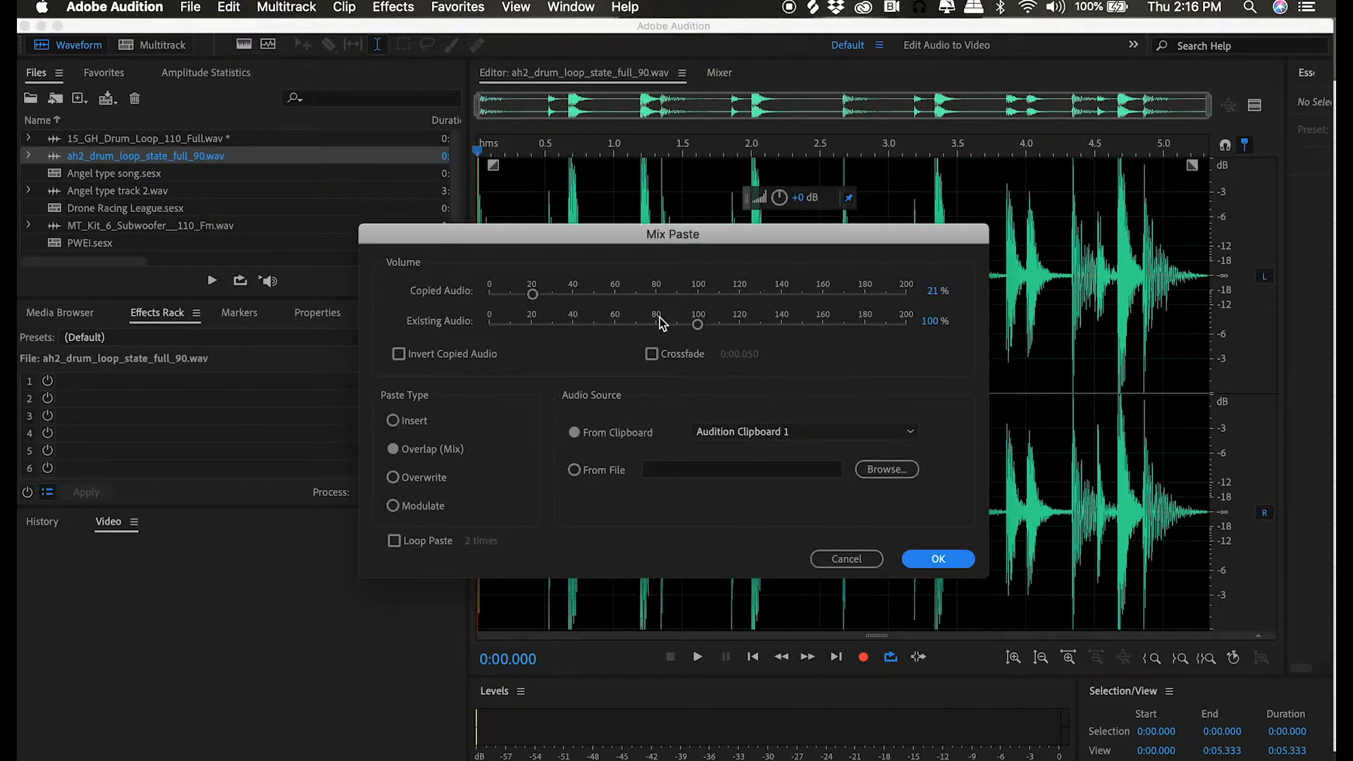
pyautogui.click(593, 324)
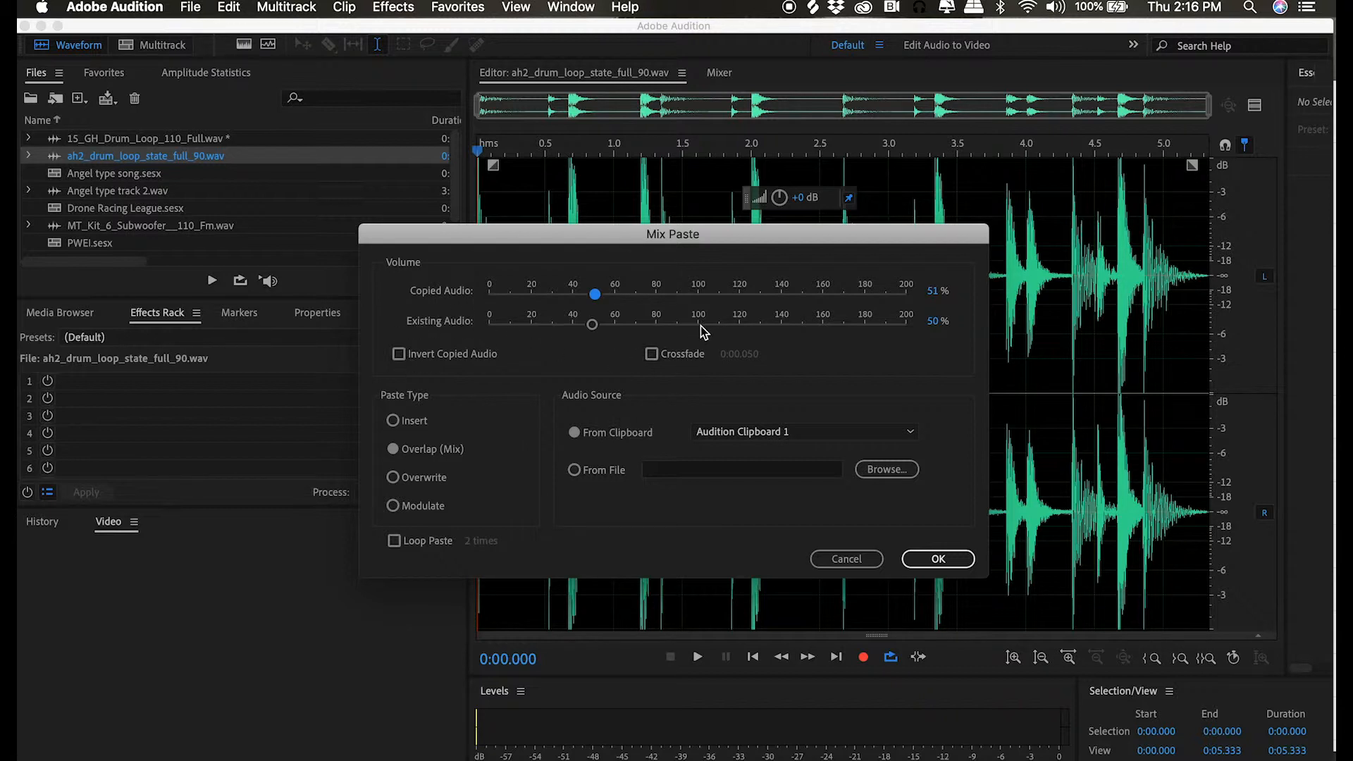
pyautogui.click(943, 558)
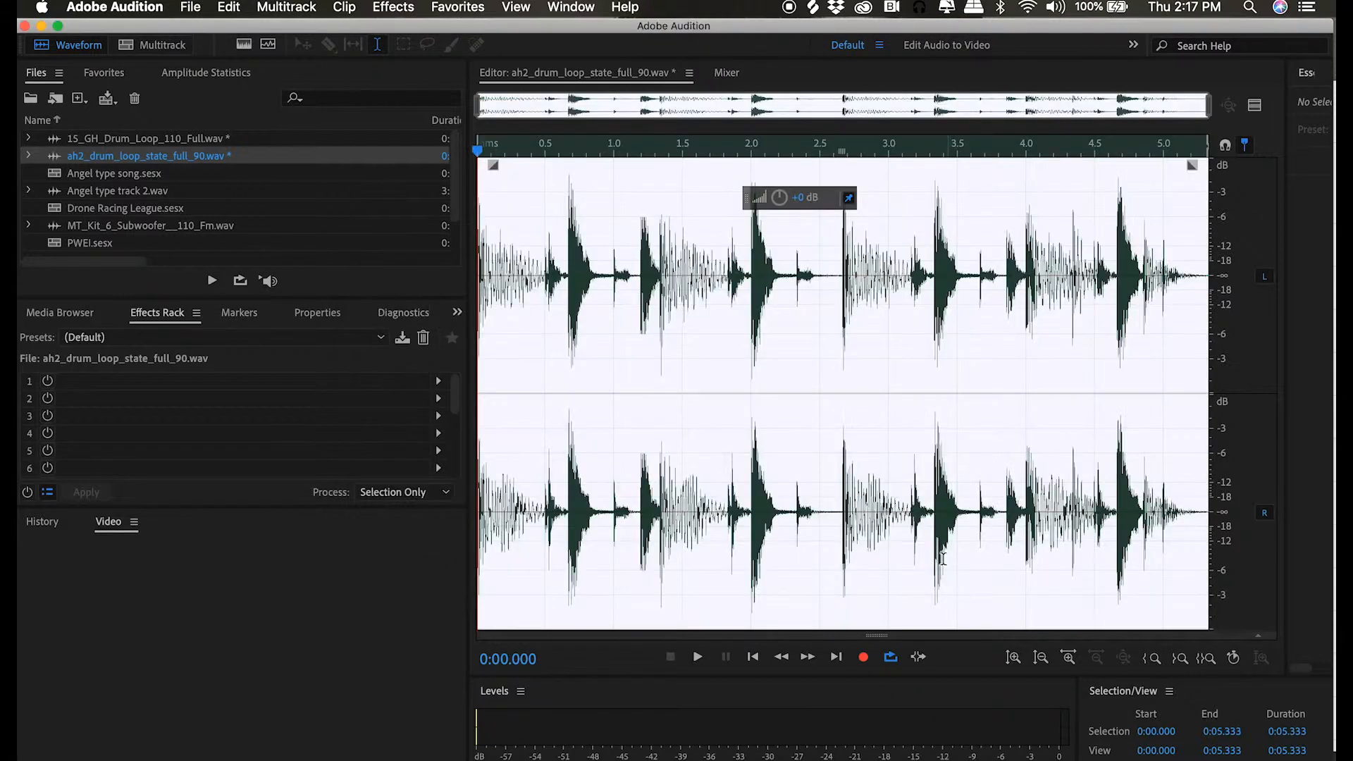
# Play the mixed drum loop, undo the mix paste, and play part of the original loop
pyautogui.click(696, 657)
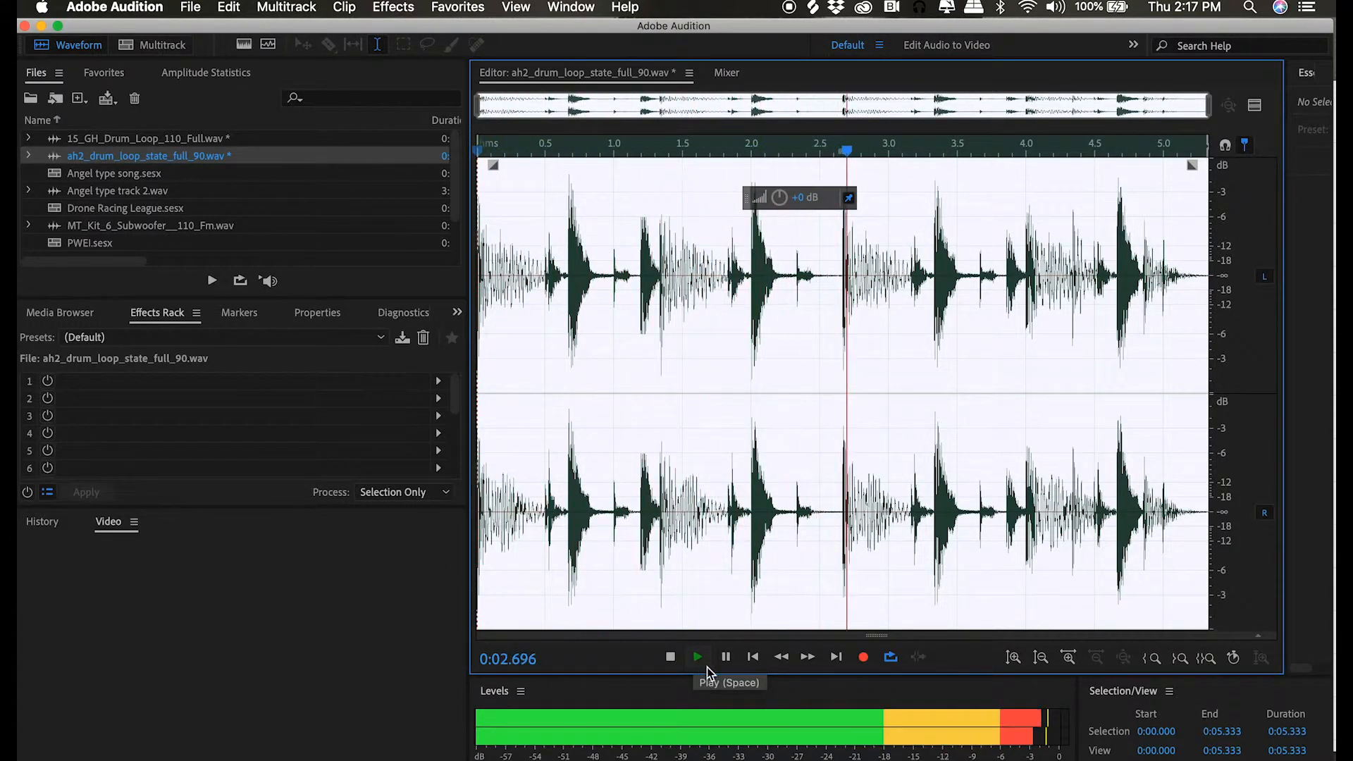
pyautogui.press('space')
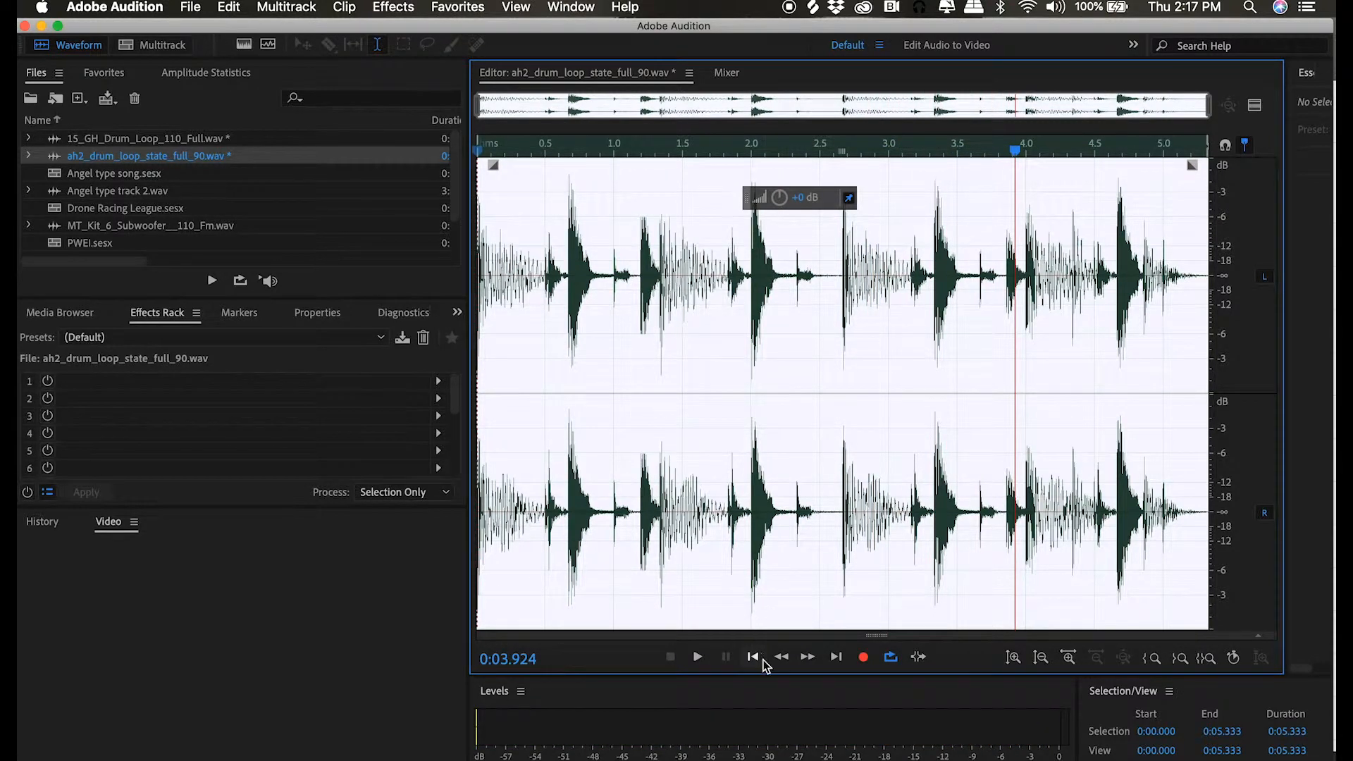
pyautogui.press('super+z')
pyautogui.press('space')
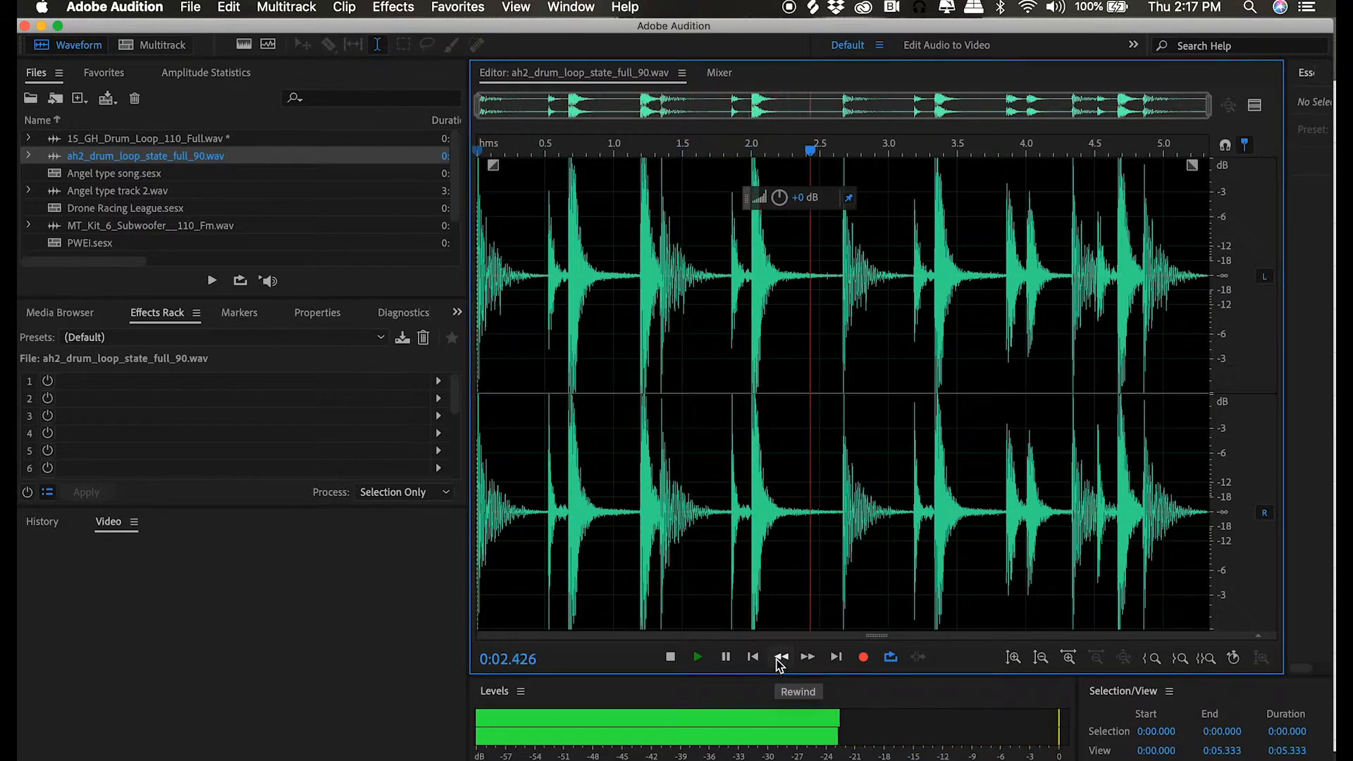
pyautogui.press('space')
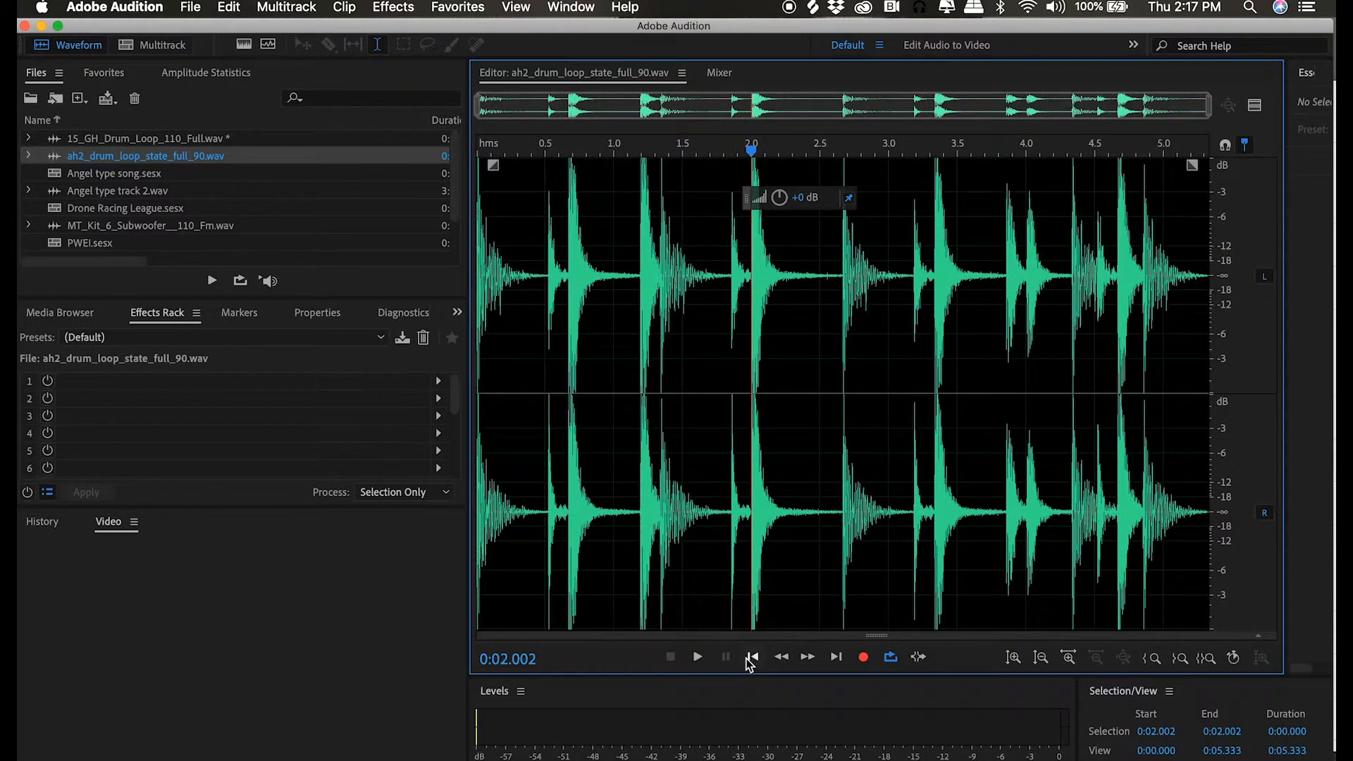
# Mix-paste the copied loop at the start of ah2_drum_loop_state_full_90.wav as an overlap, with copied audio at 63% and existing audio lowered below 50%
pyautogui.click(751, 656)
pyautogui.press('super+shift+v')
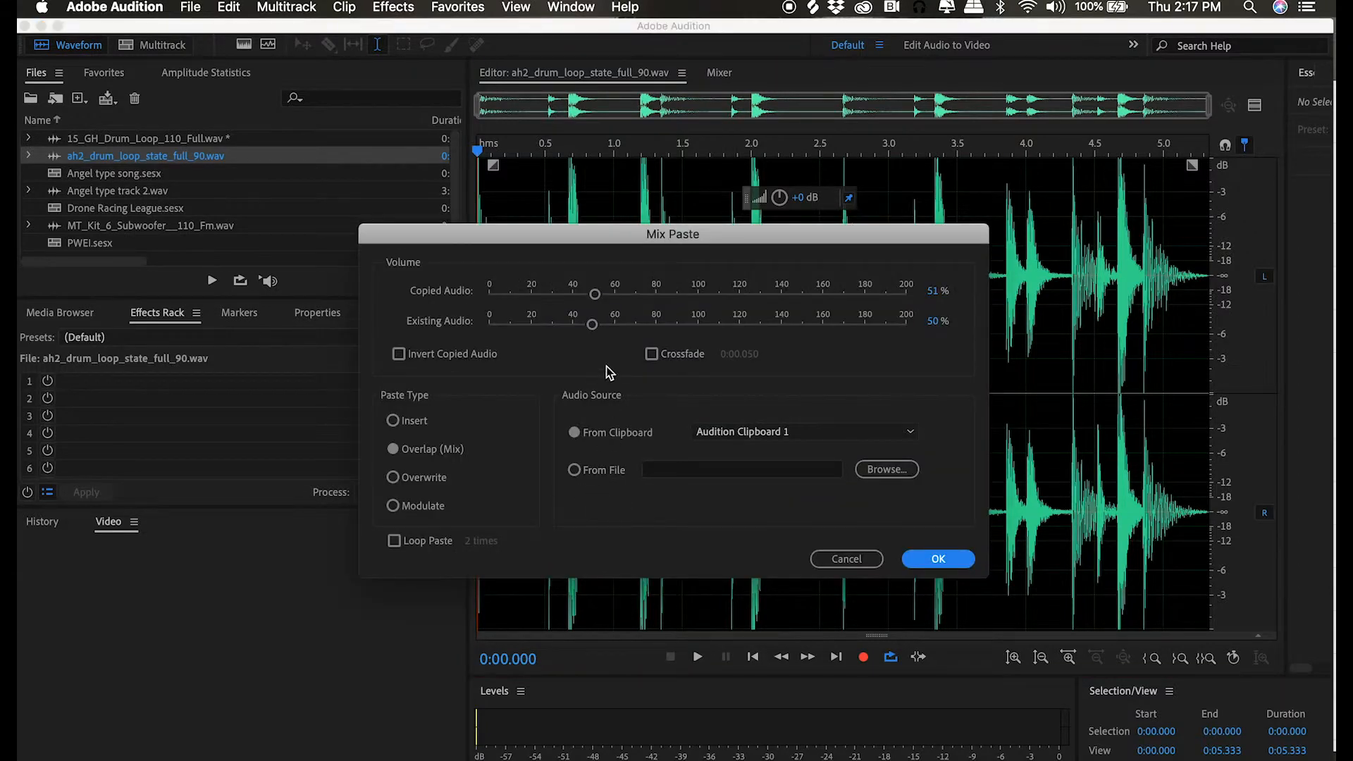
pyautogui.click(621, 294)
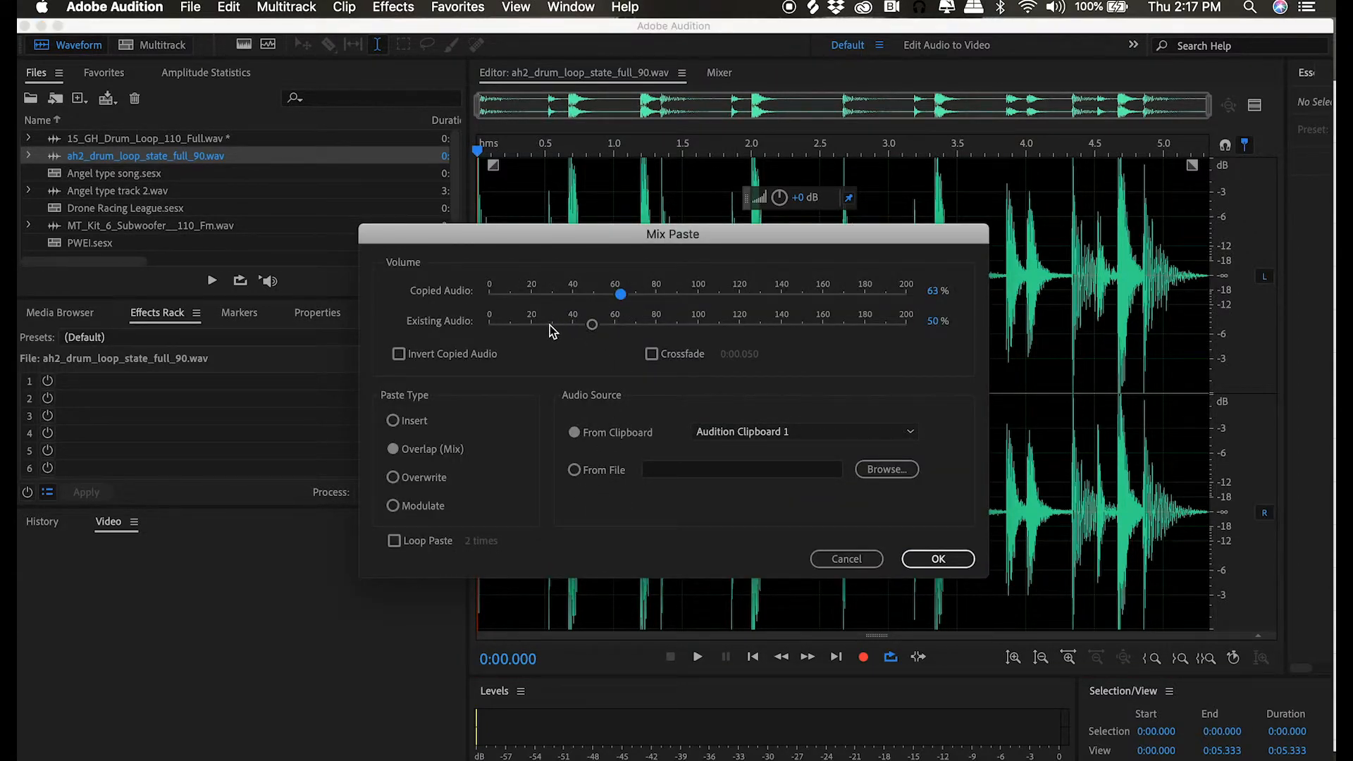
pyautogui.click(549, 324)
pyautogui.click(938, 559)
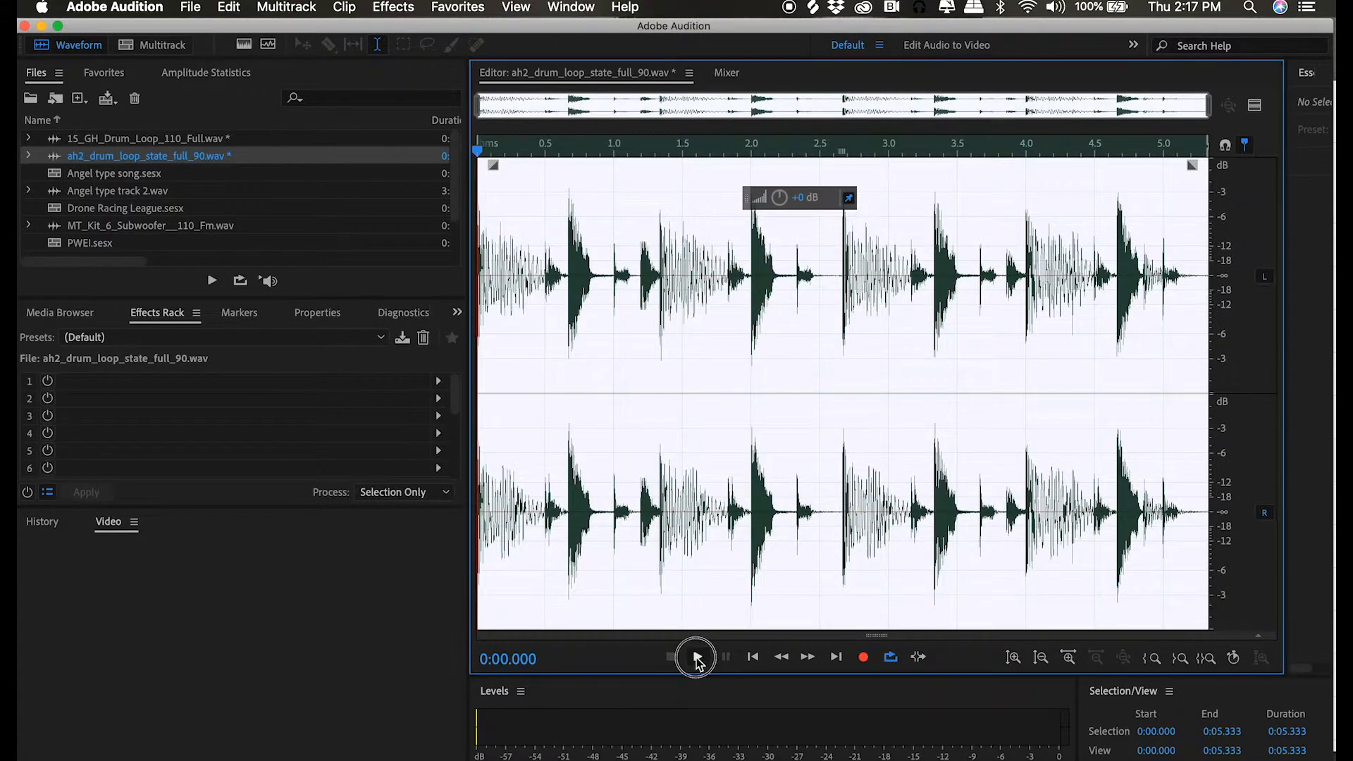
# Play part of the new drum mix, and reopen 15_GH_Drum_Loop_110_Full.wav with its selection cleared
pyautogui.click(697, 656)
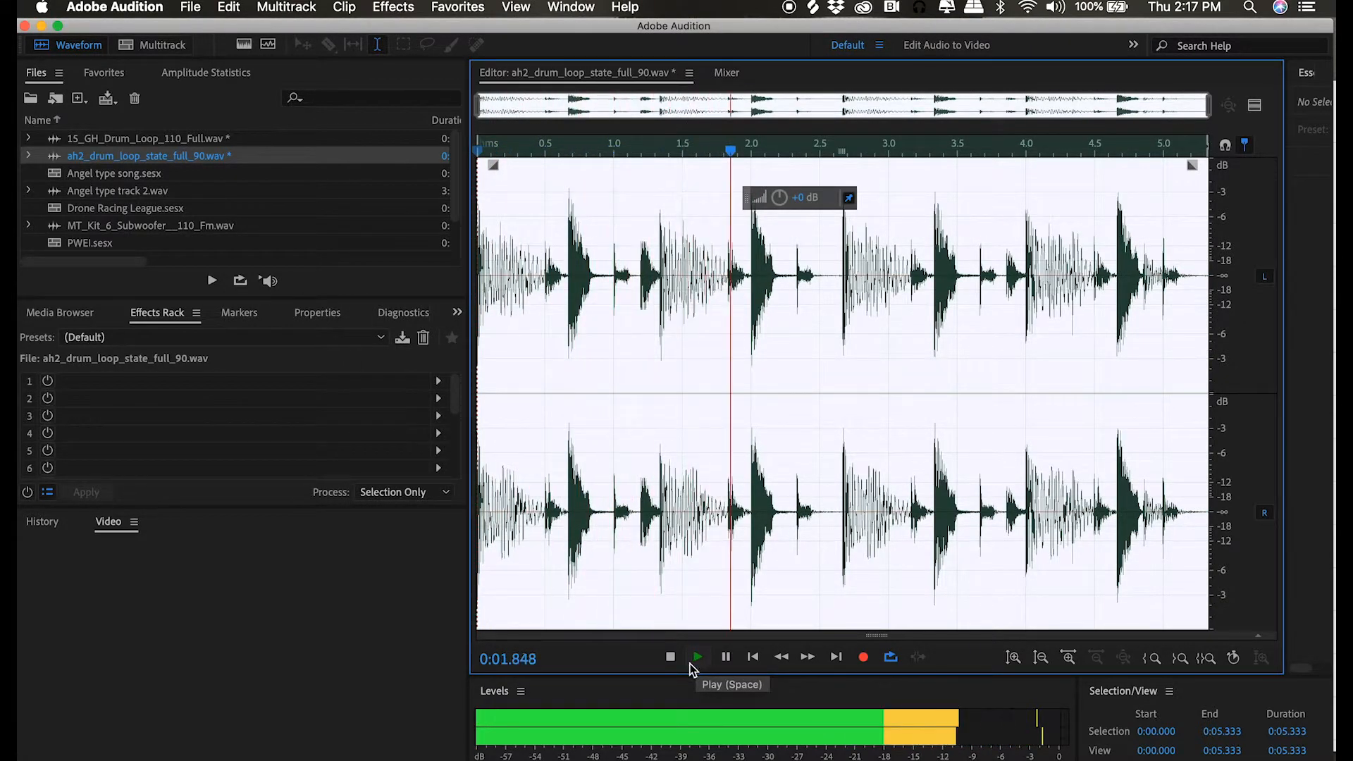
pyautogui.click(671, 657)
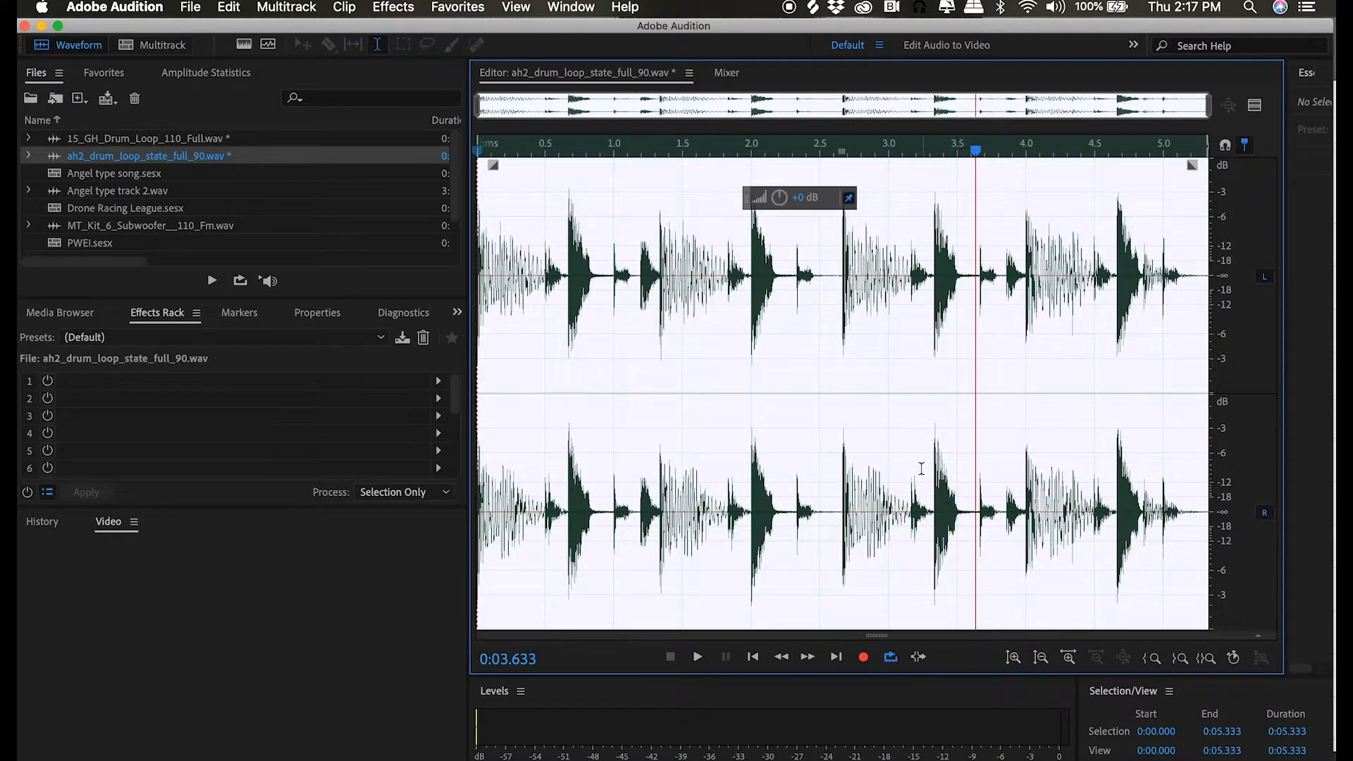
pyautogui.click(133, 139)
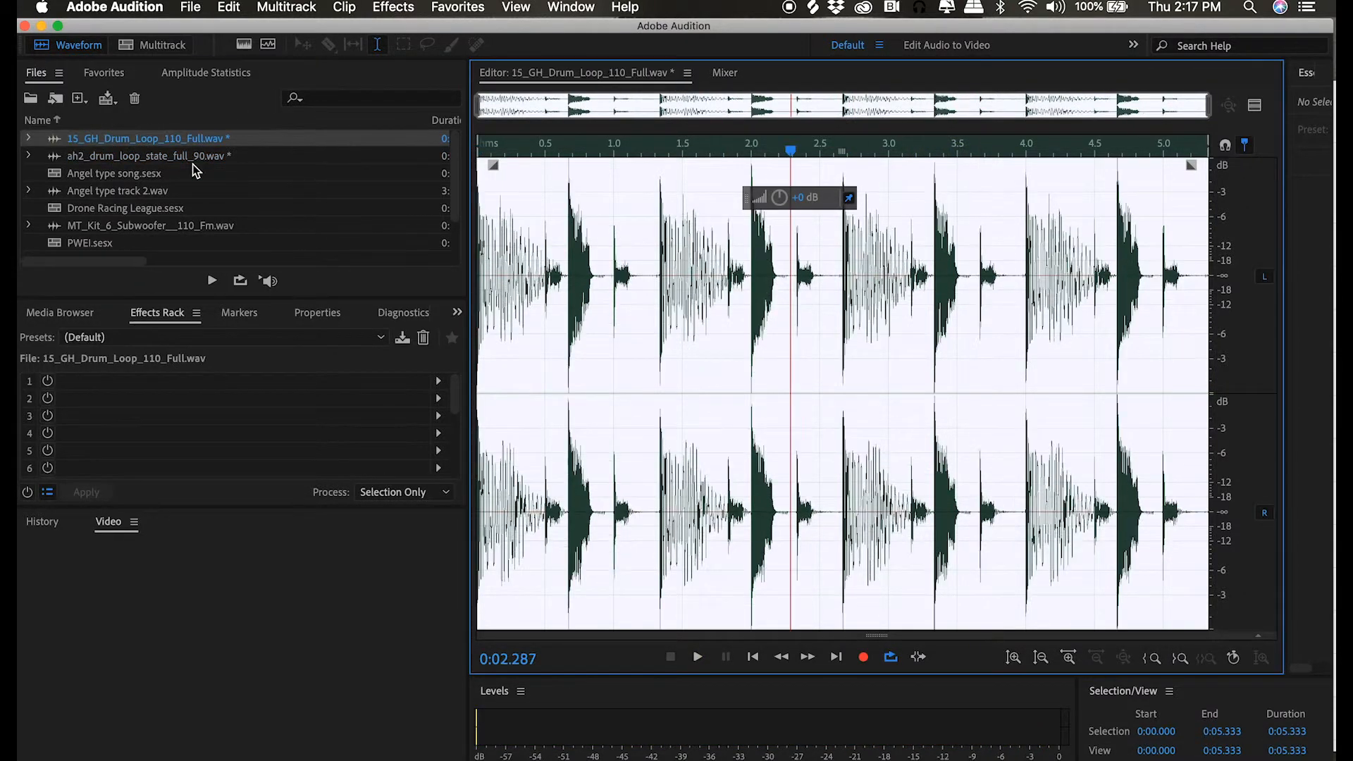
pyautogui.click(562, 470)
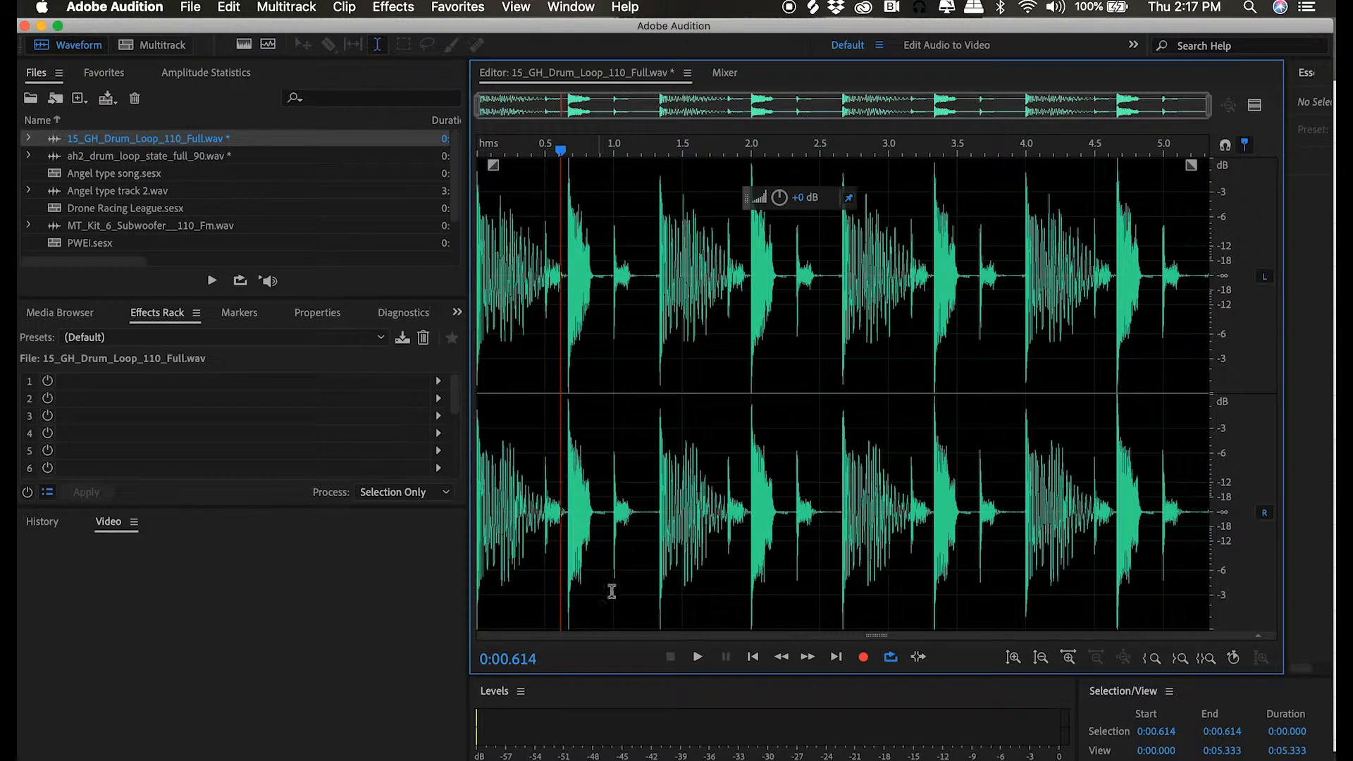
# Play part of the stretched GH drum loop, and undo the mix paste in ah2_drum_loop_state_full_90.wav
pyautogui.click(697, 658)
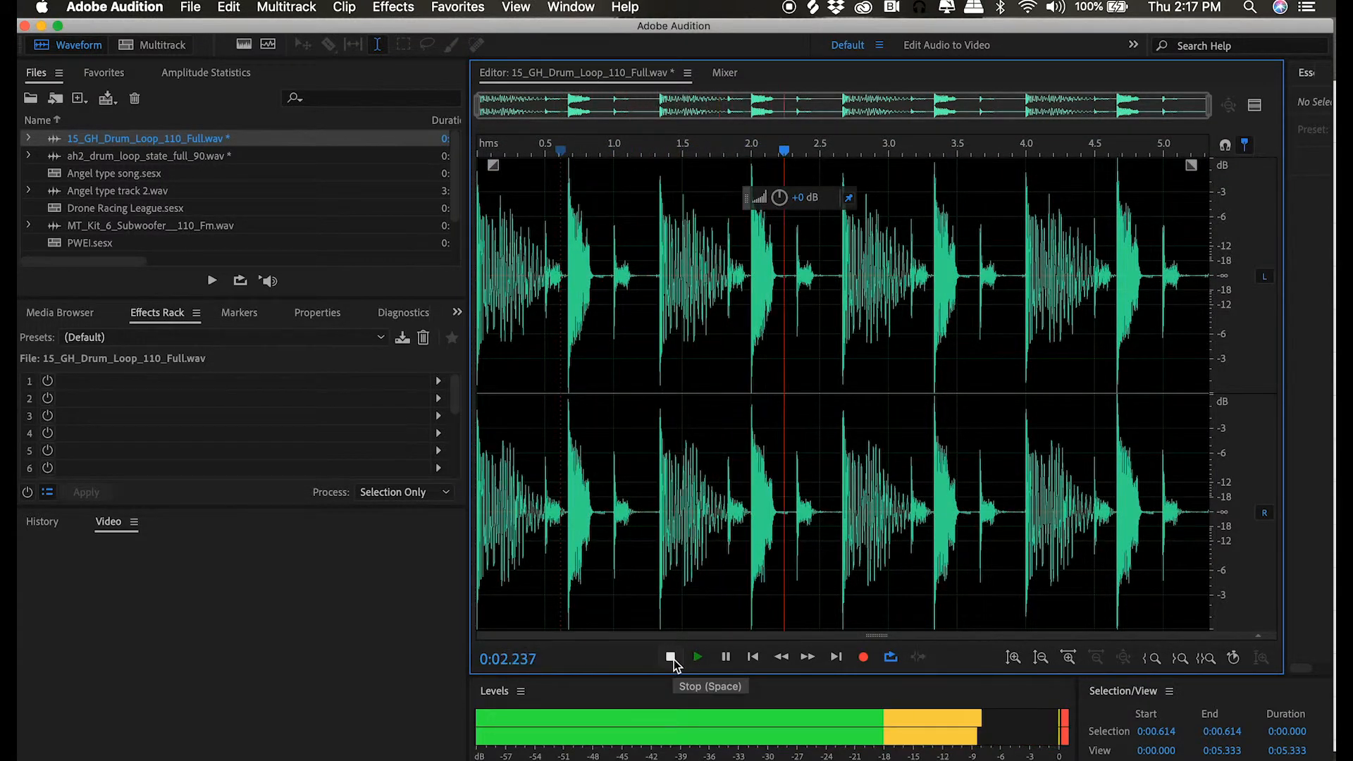
pyautogui.click(672, 657)
pyautogui.click(190, 156)
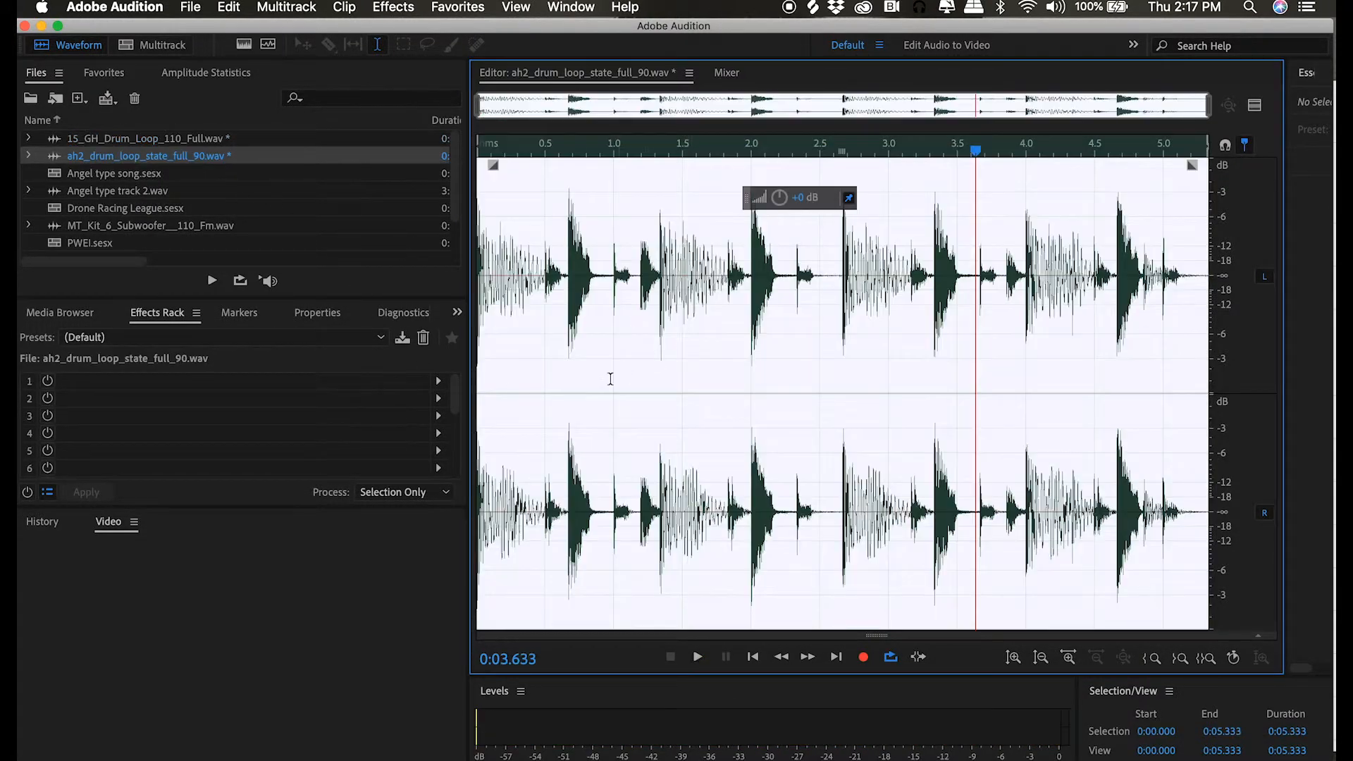
pyautogui.press('super+z')
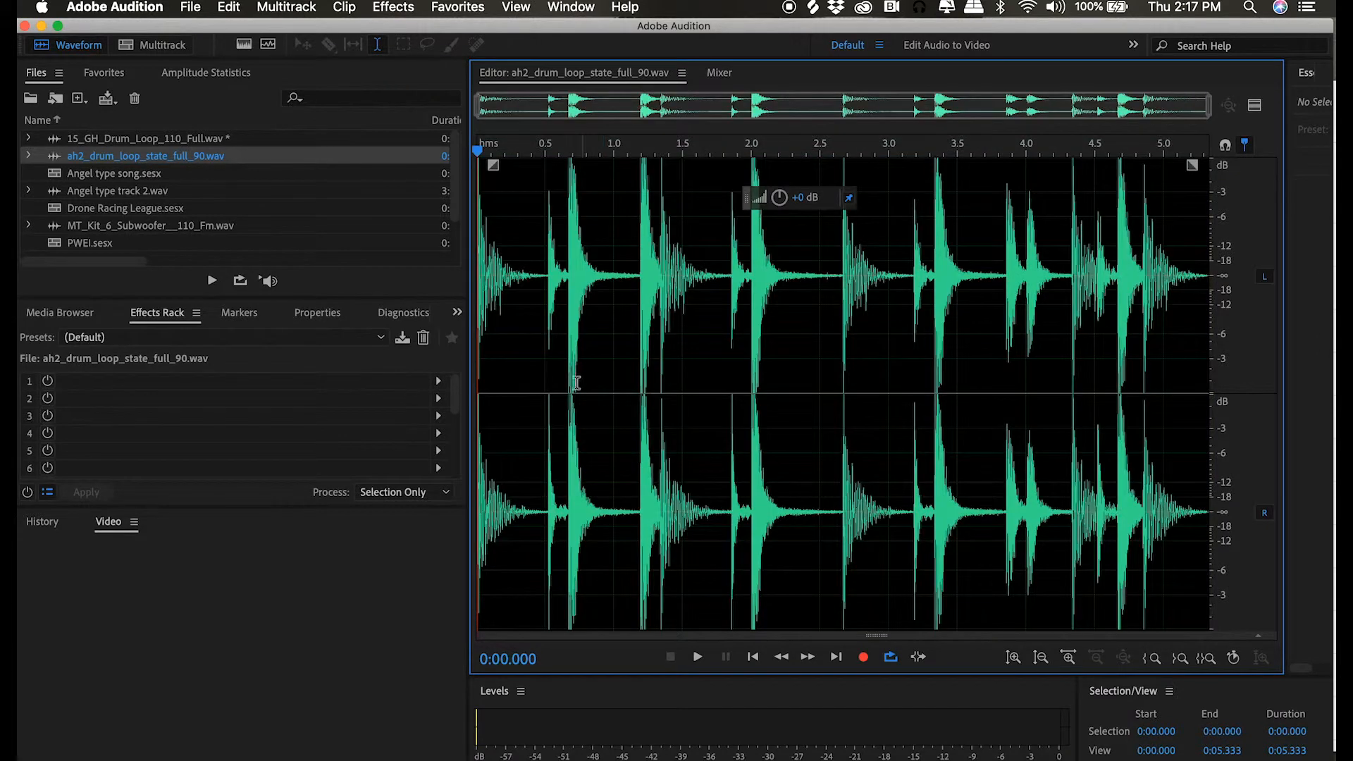
# Play part of the unmixed ah2 drum loop from about 0.320 s
pyautogui.click(521, 380)
pyautogui.click(692, 656)
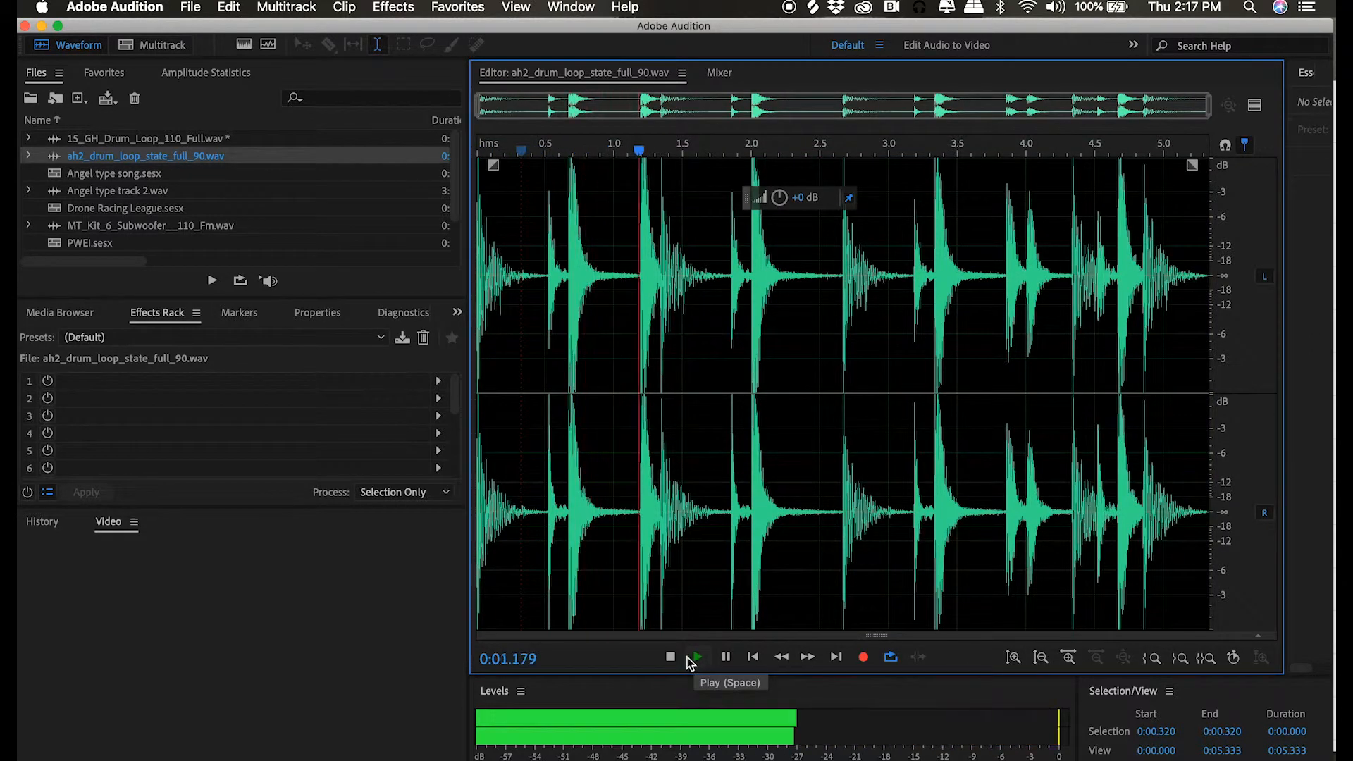
pyautogui.click(672, 657)
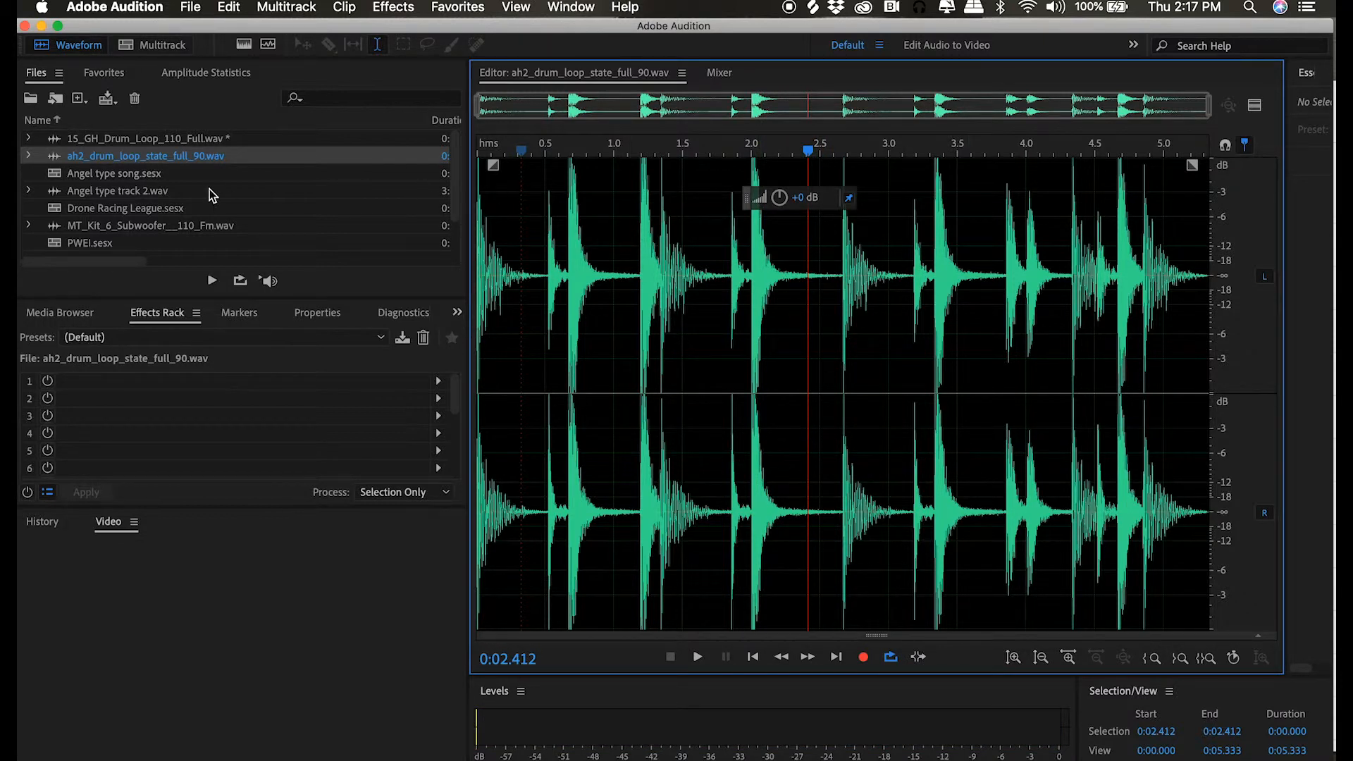
# Reopen 15_GH_Drum_Loop_110_Full.wav, clear its selection, and undo its Stretch and Pitch effect
pyautogui.doubleClick(186, 139)
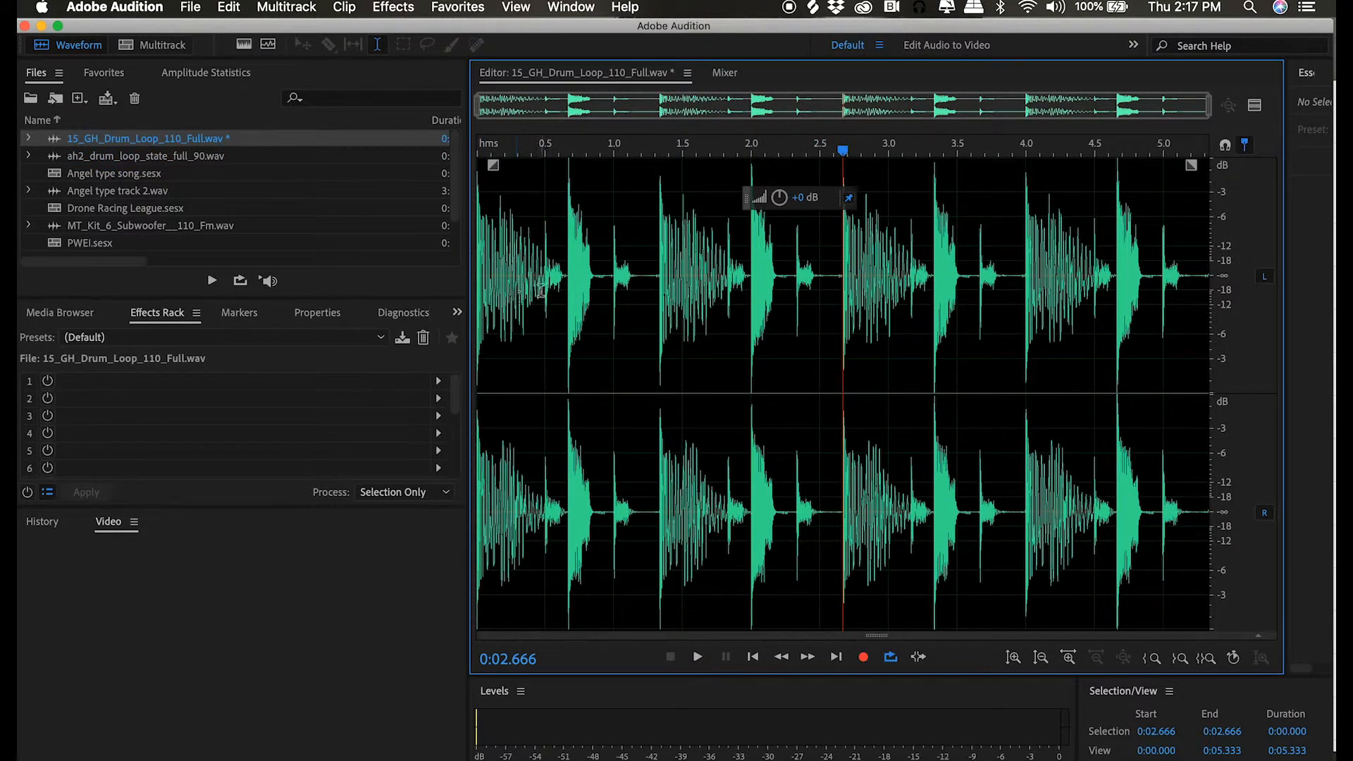
pyautogui.moveTo(541, 291); pyautogui.dragTo(1211, 303)
pyautogui.click(1062, 355)
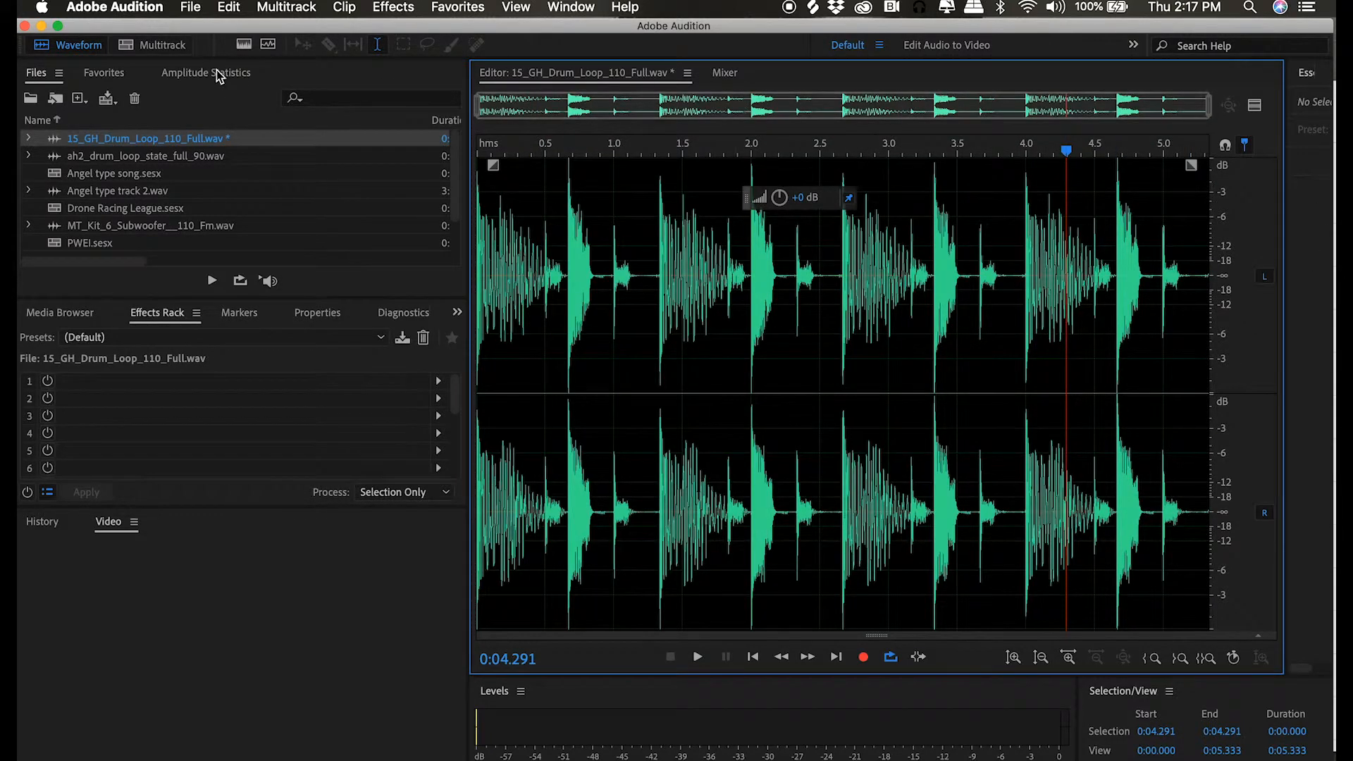
pyautogui.click(227, 8)
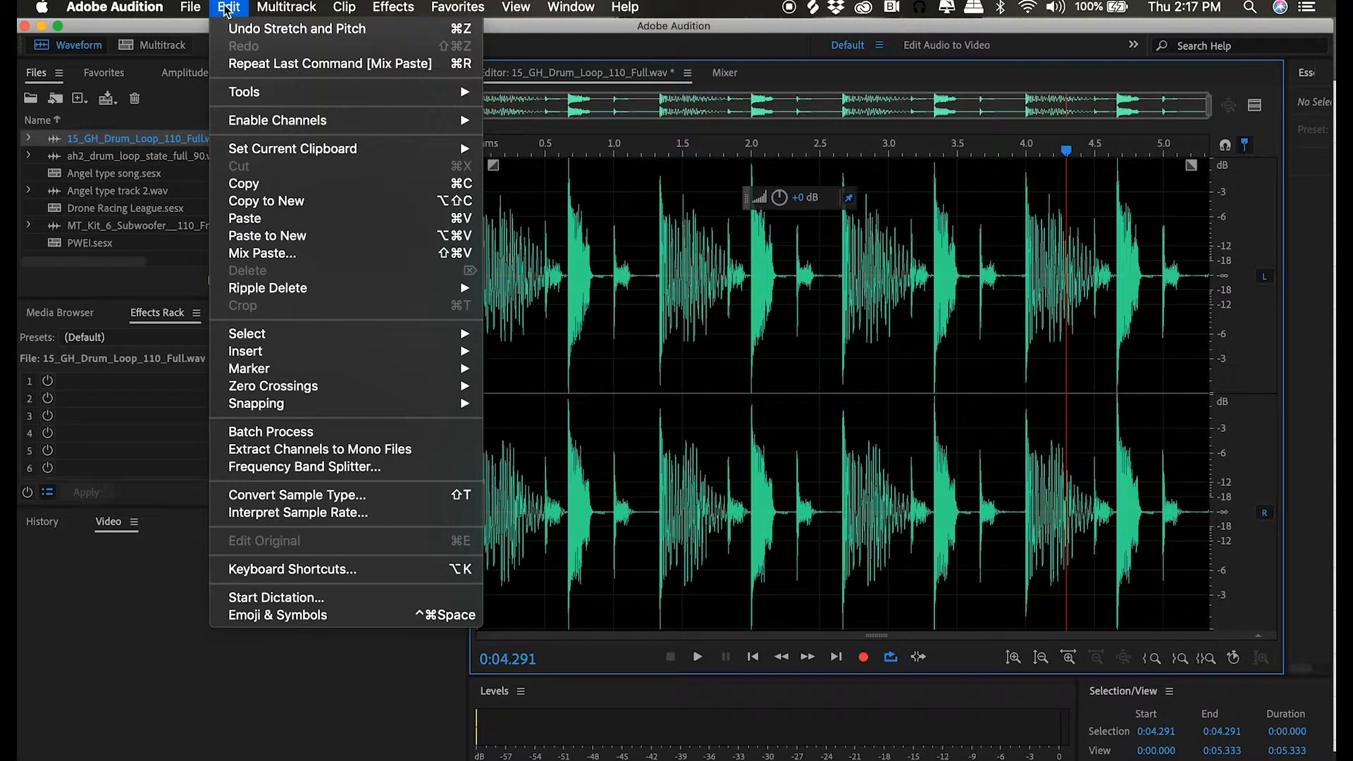
pyautogui.click(246, 31)
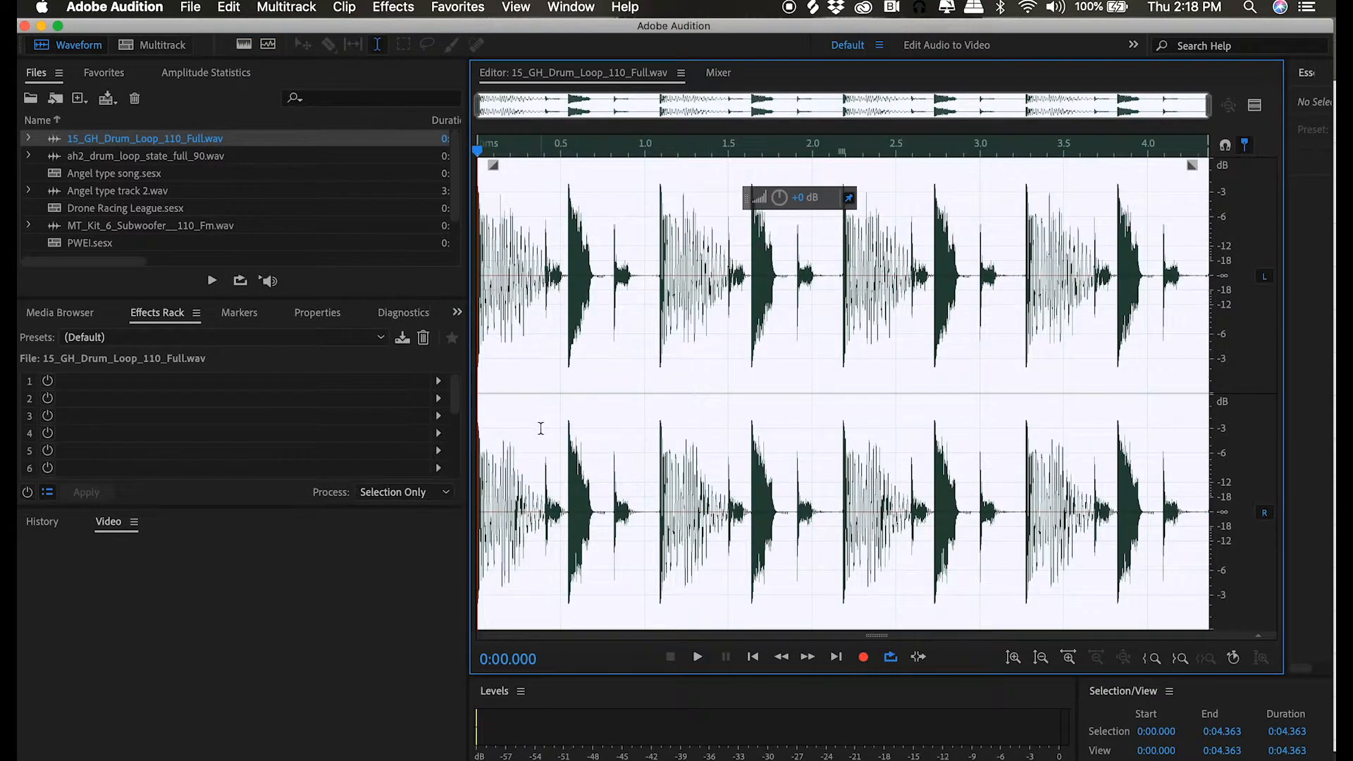
# Play part of the GH drum loop at its original length from about 0.376 s
pyautogui.click(540, 427)
pyautogui.press('space')
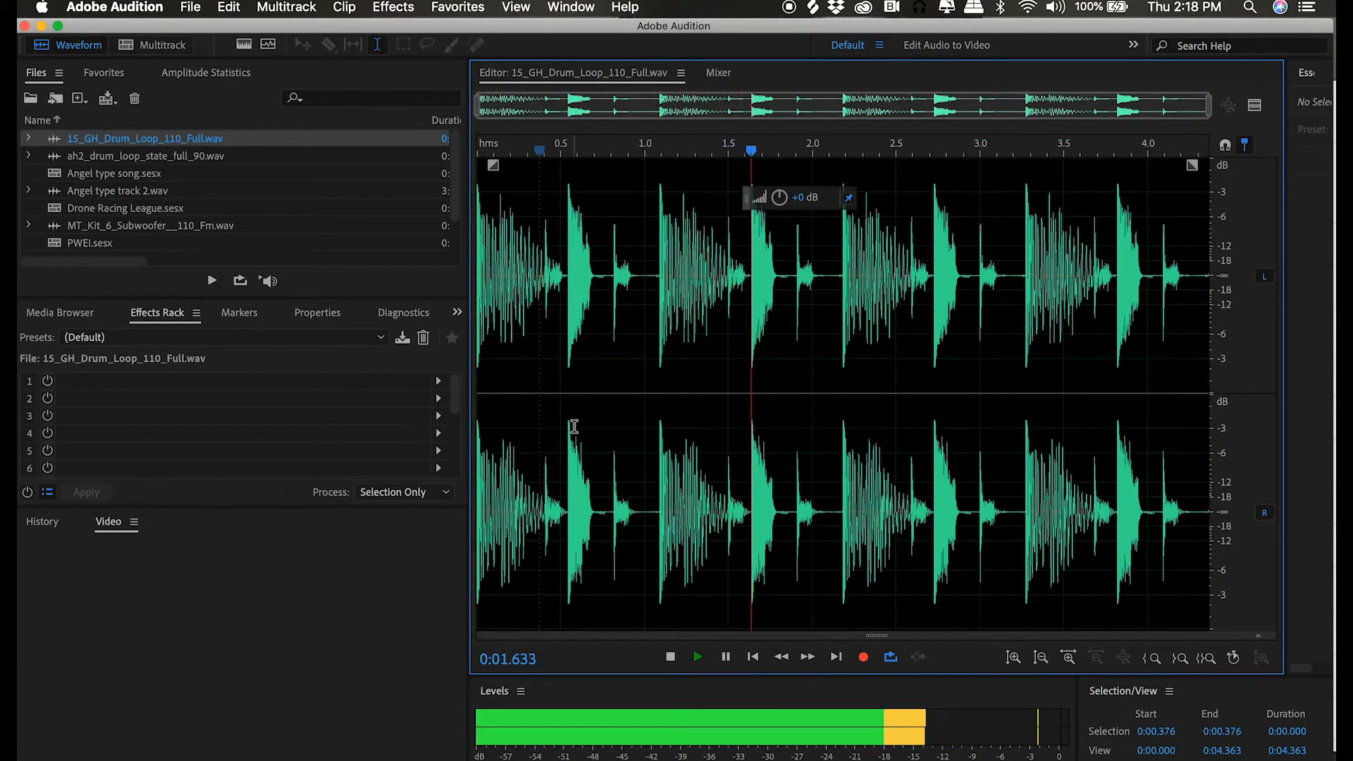
pyautogui.press('space')
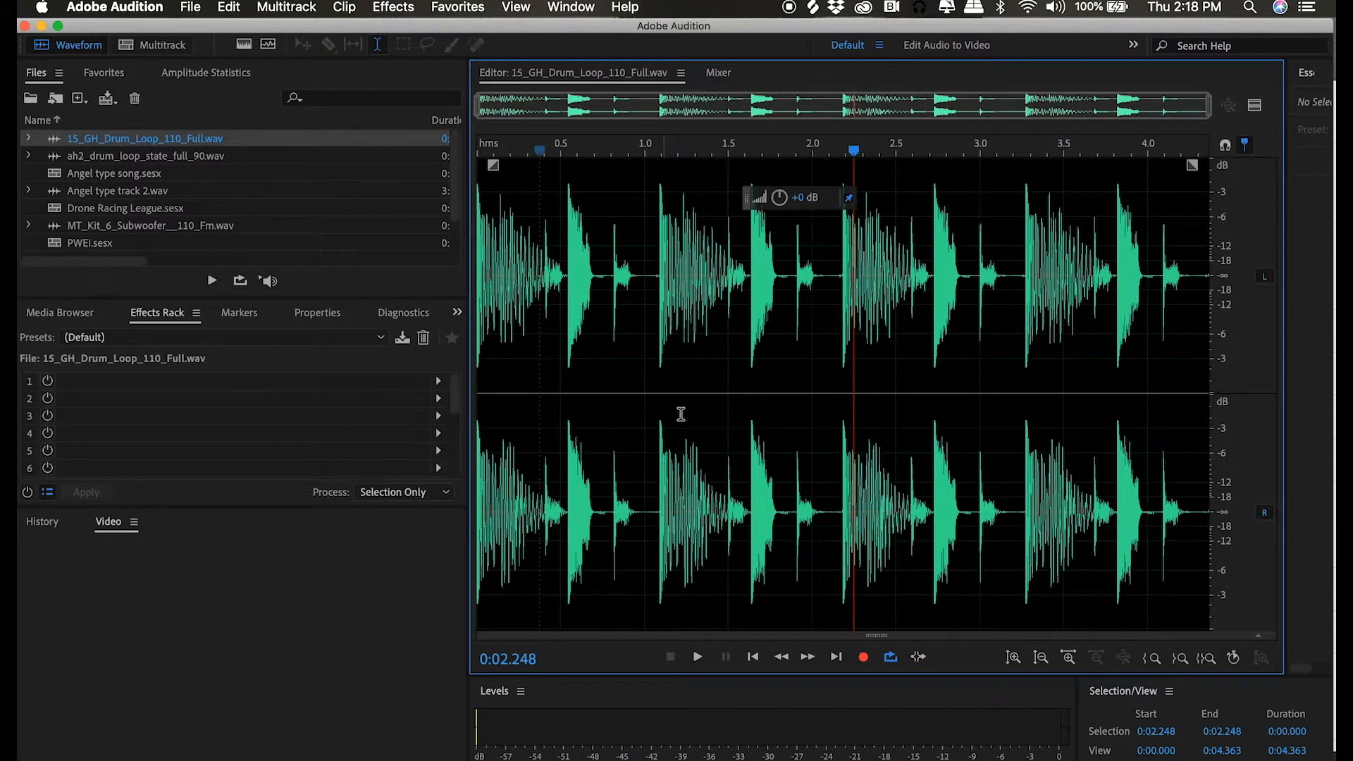
# Apply Stretch and Pitch to the GH drum loop with a 122.21% stretch, 0 semitones pitch shift, and Lock Stretch and Pitch Shift off
pyautogui.click(752, 657)
pyautogui.click(392, 7)
pyautogui.moveTo(491, 363)
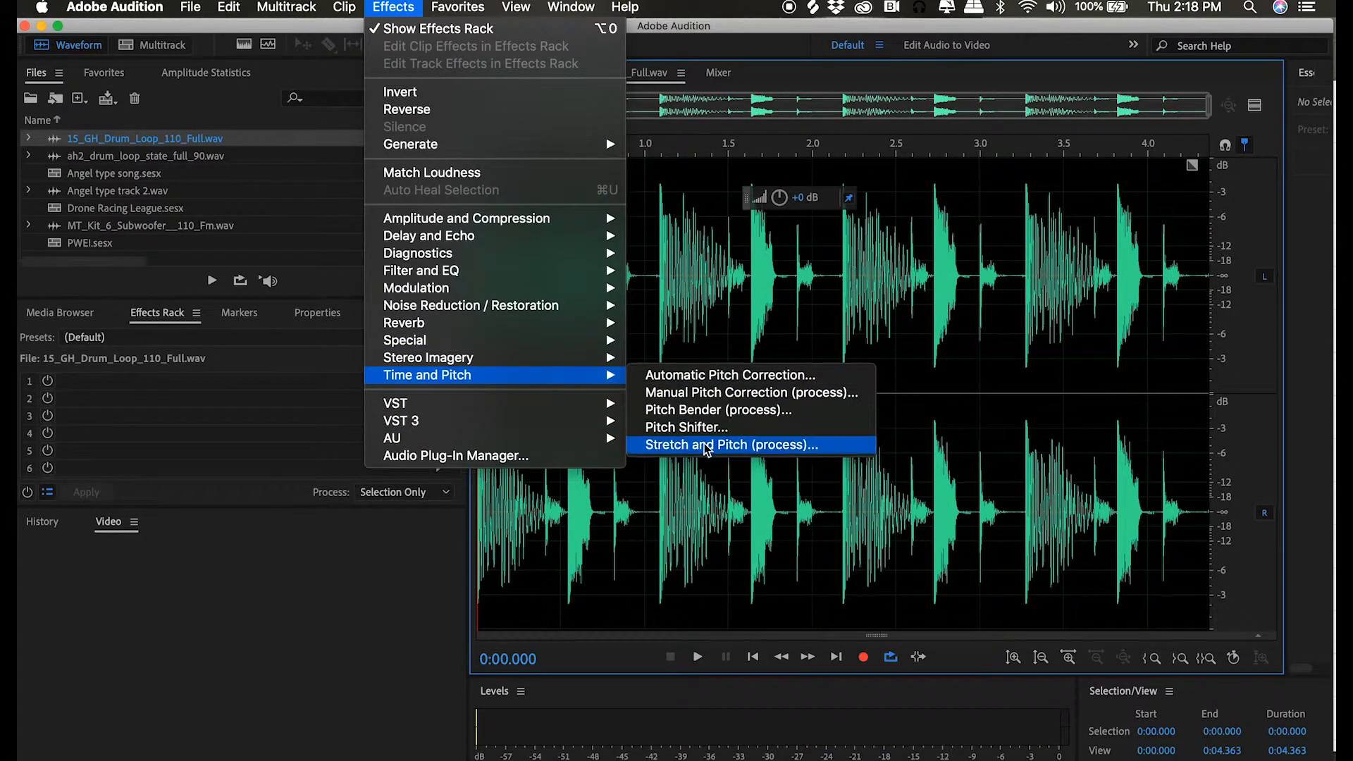
pyautogui.click(706, 445)
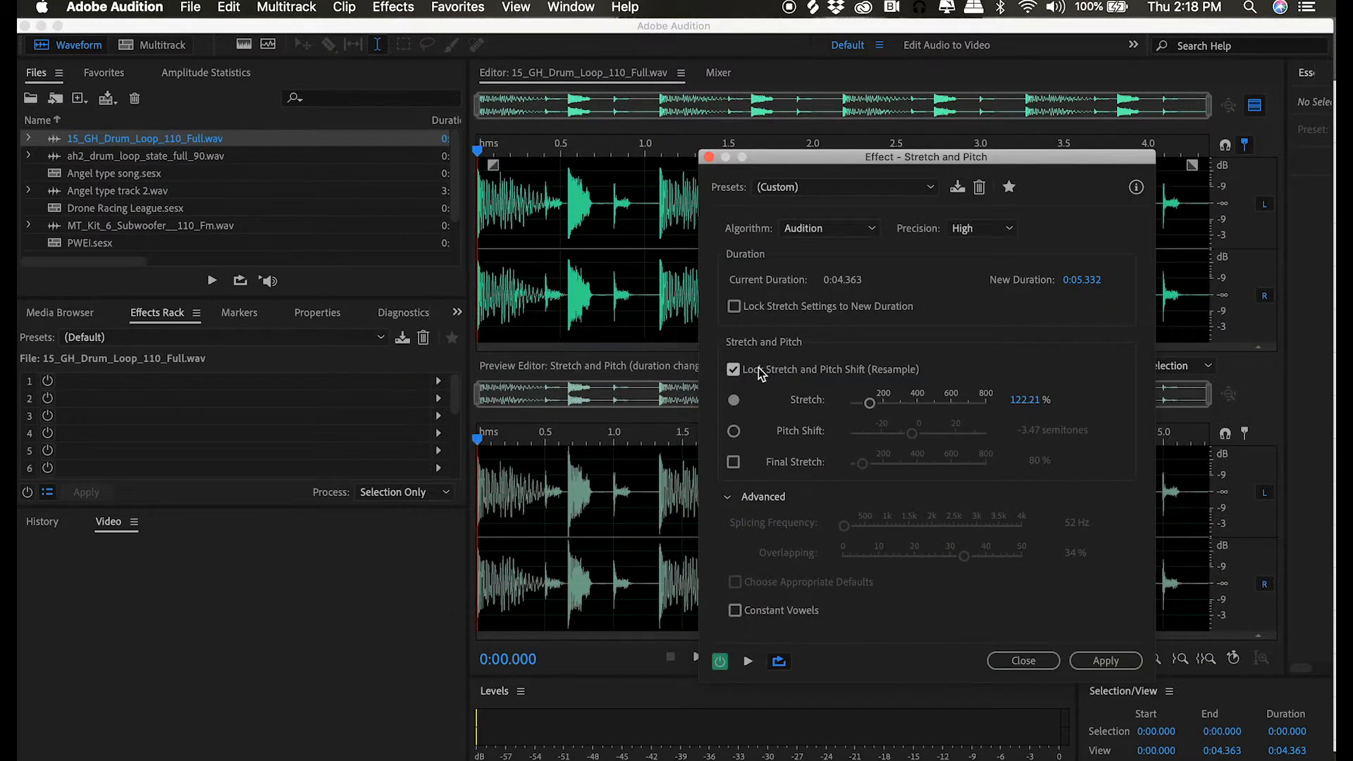
pyautogui.click(758, 368)
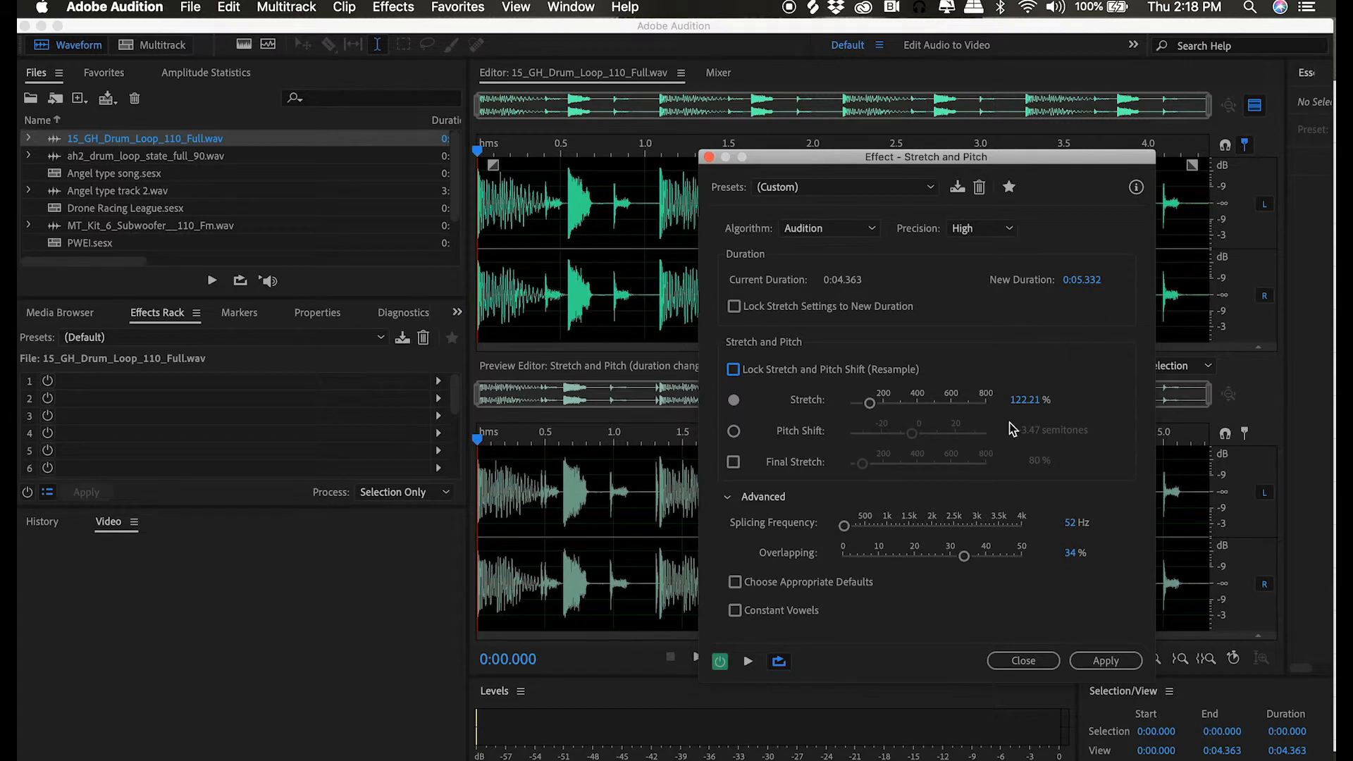
pyautogui.press('space')
pyautogui.click(733, 432)
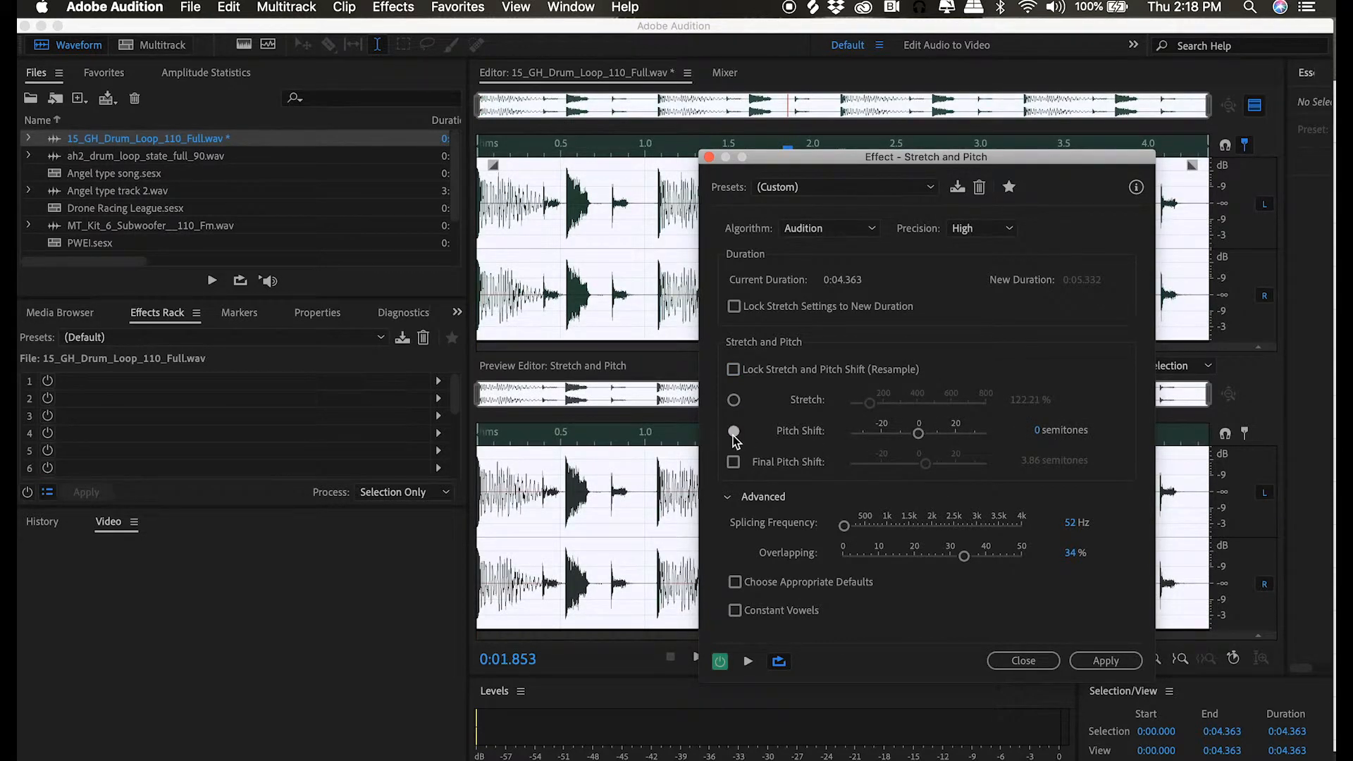
pyautogui.click(733, 400)
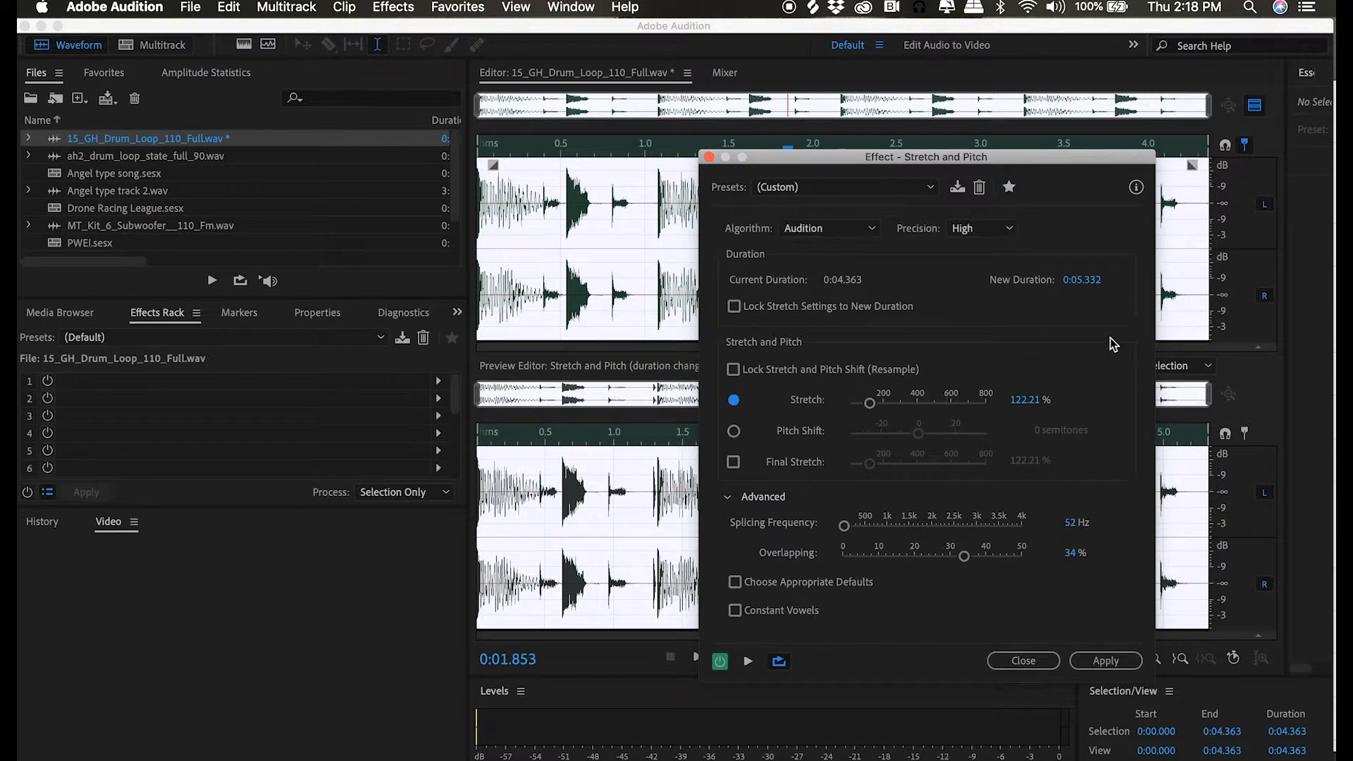
pyautogui.click(1106, 660)
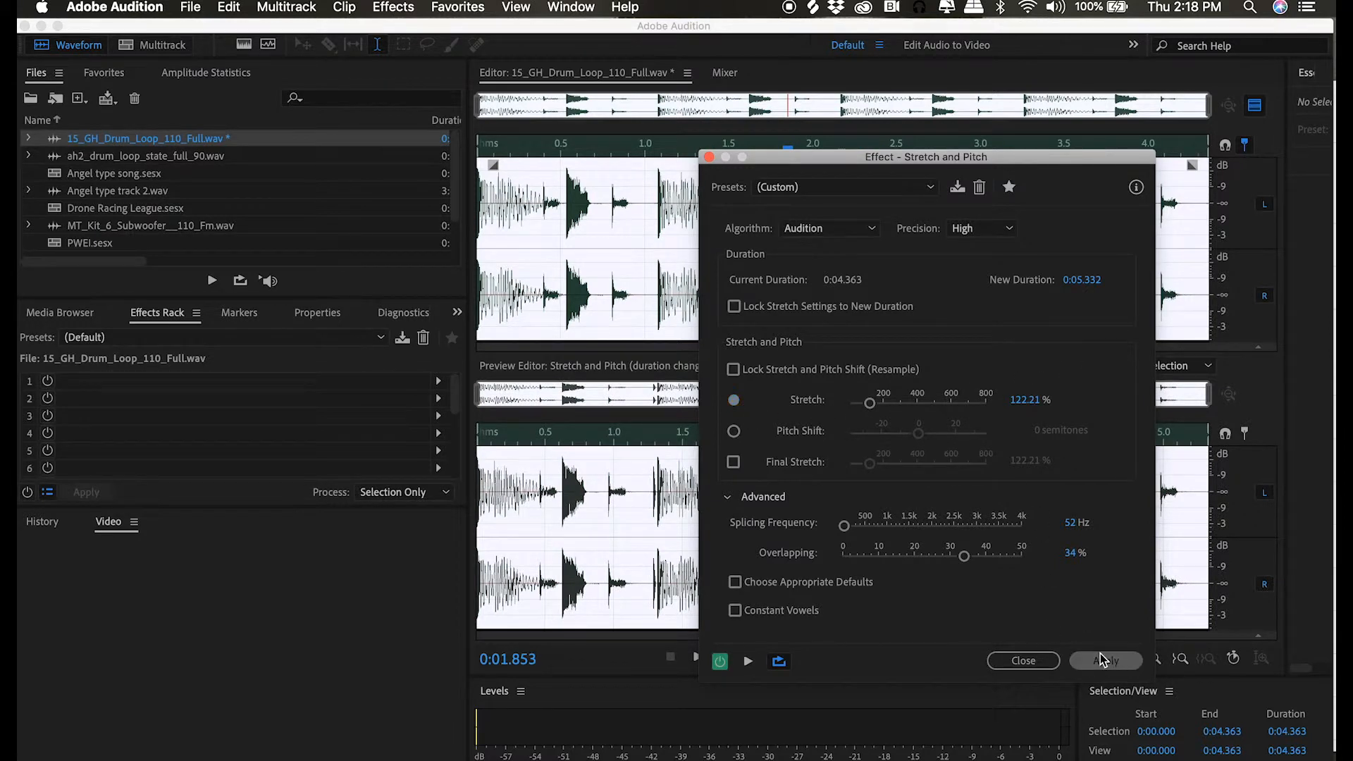
# Play the newly stretched loop and zoom in on the start of the second kick, around 1.318 s
pyautogui.press('space')
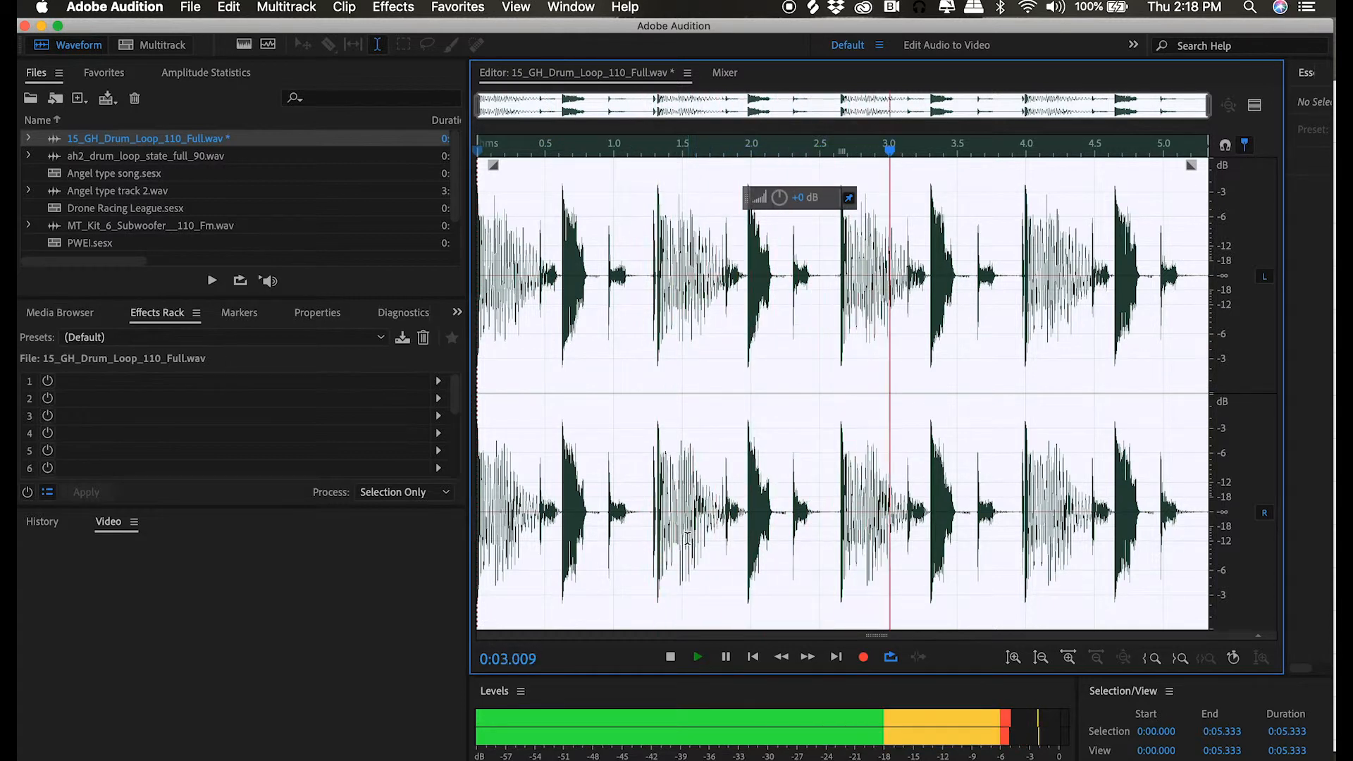
pyautogui.press('space')
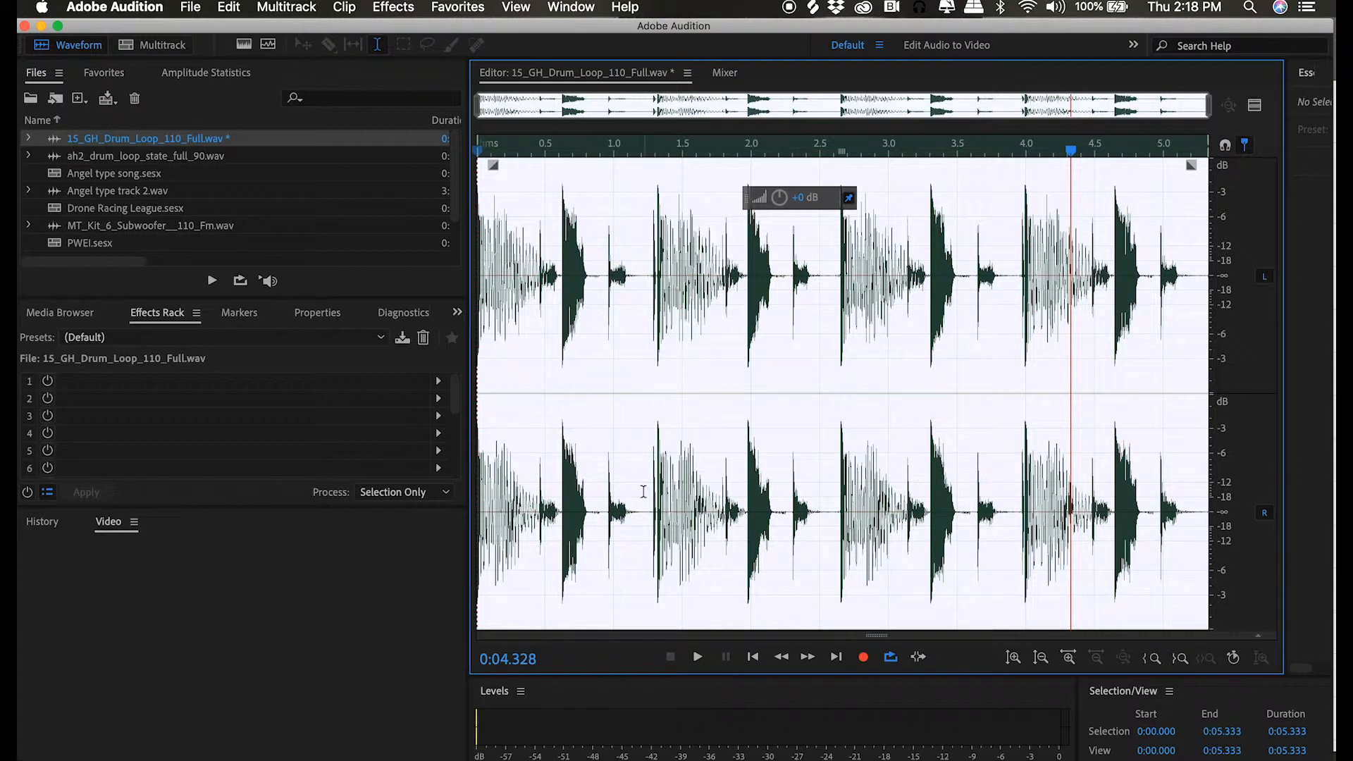
pyautogui.moveTo(650, 493); pyautogui.dragTo(682, 497)
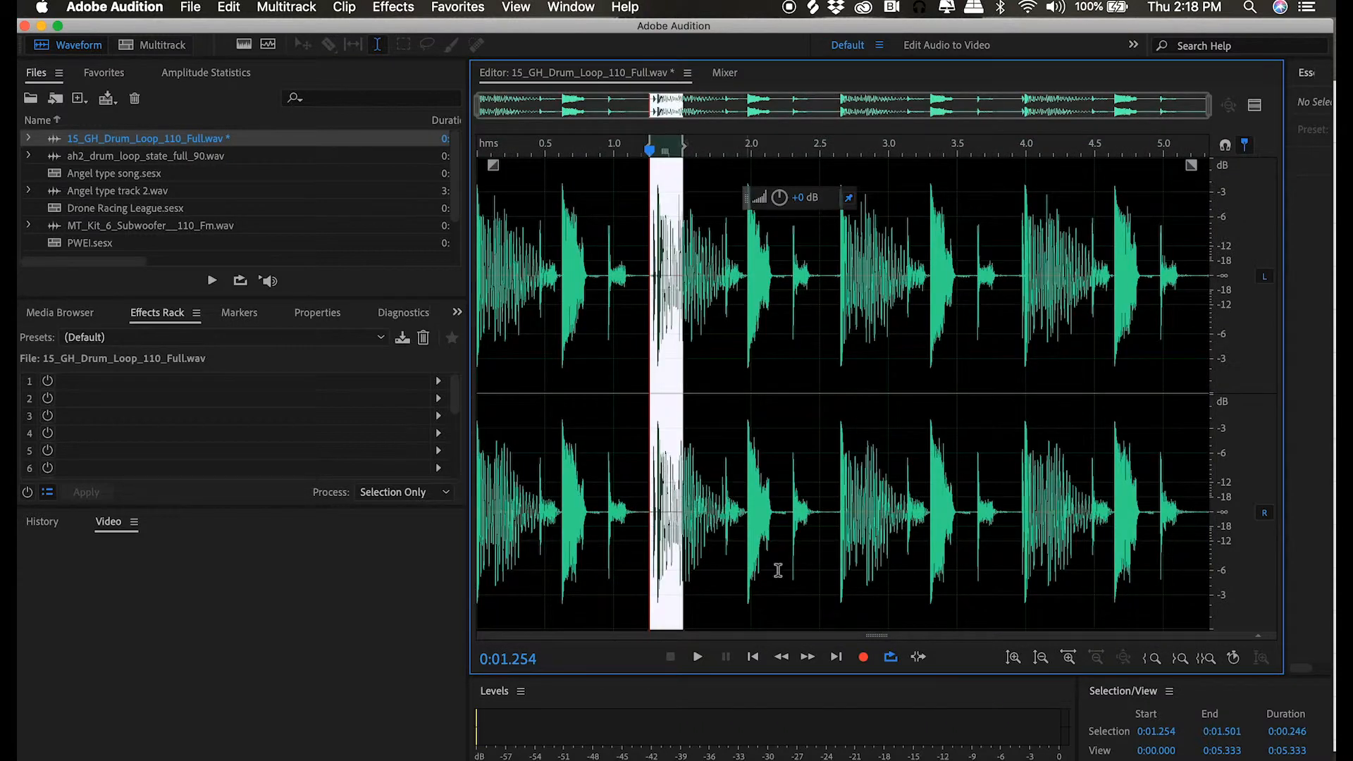
pyautogui.click(1206, 659)
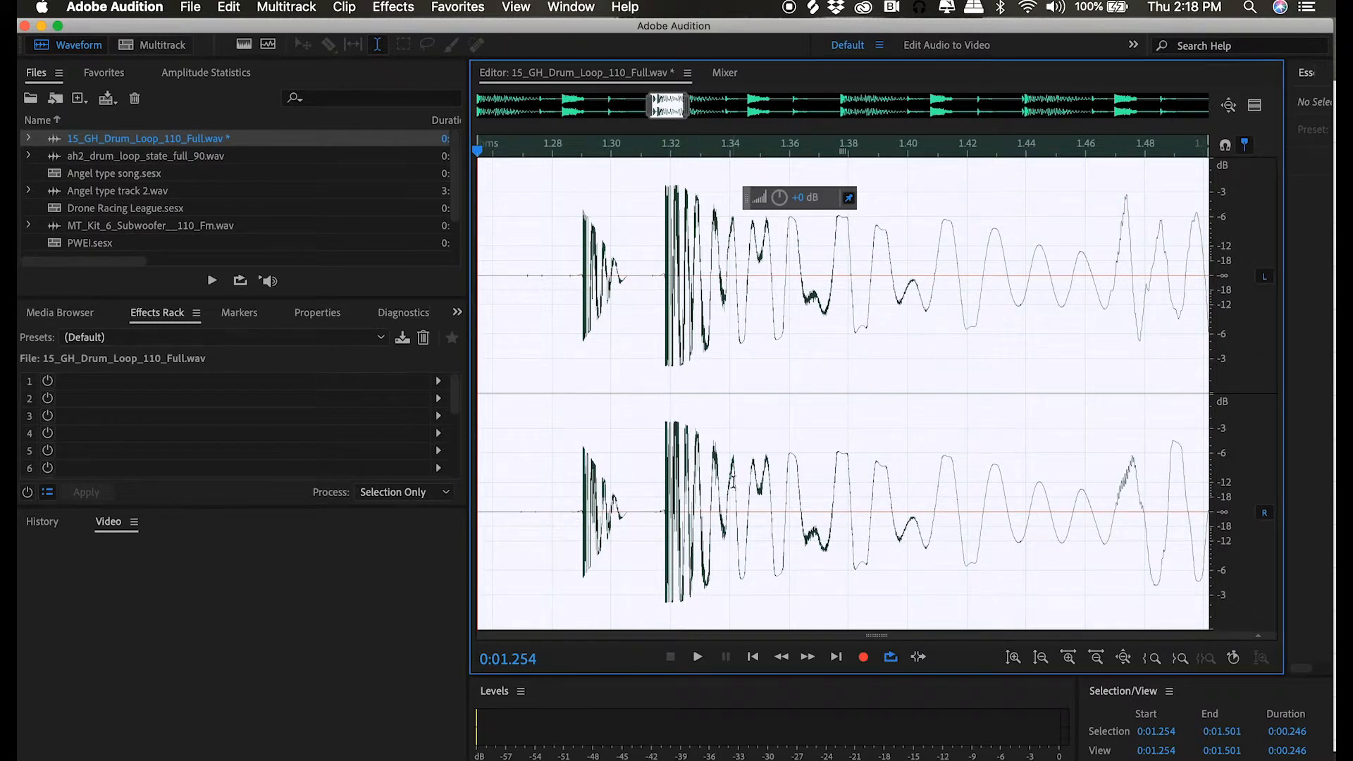
pyautogui.moveTo(646, 494); pyautogui.dragTo(748, 514)
pyautogui.click(1206, 657)
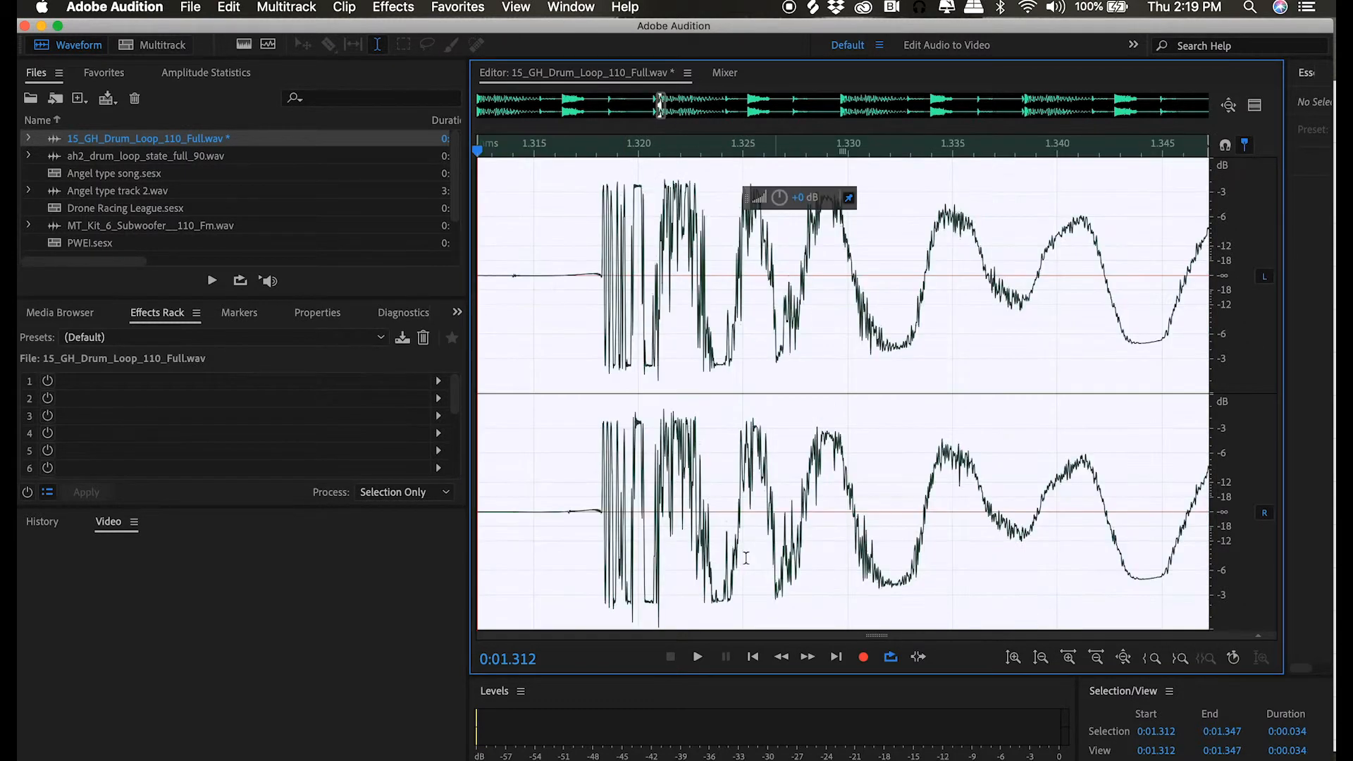
pyautogui.moveTo(577, 513); pyautogui.dragTo(967, 515)
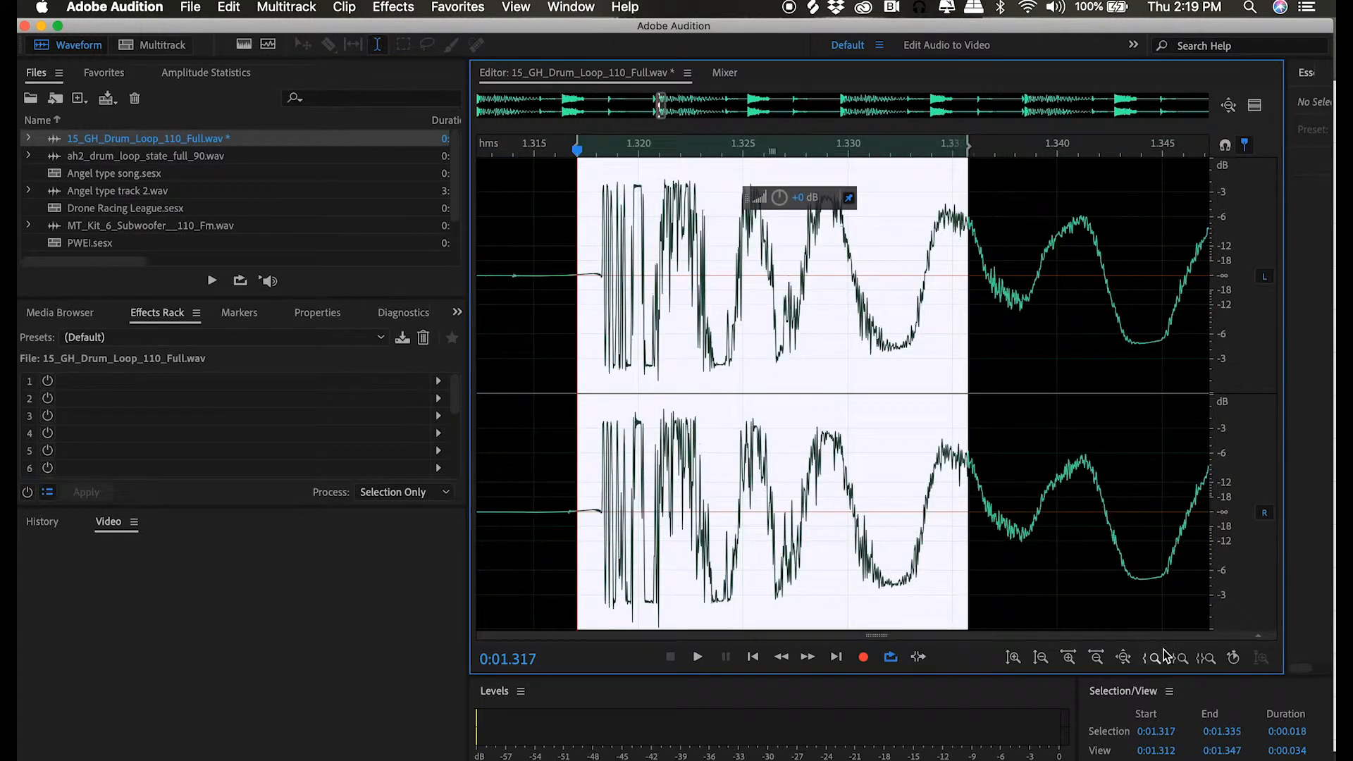
pyautogui.click(1206, 659)
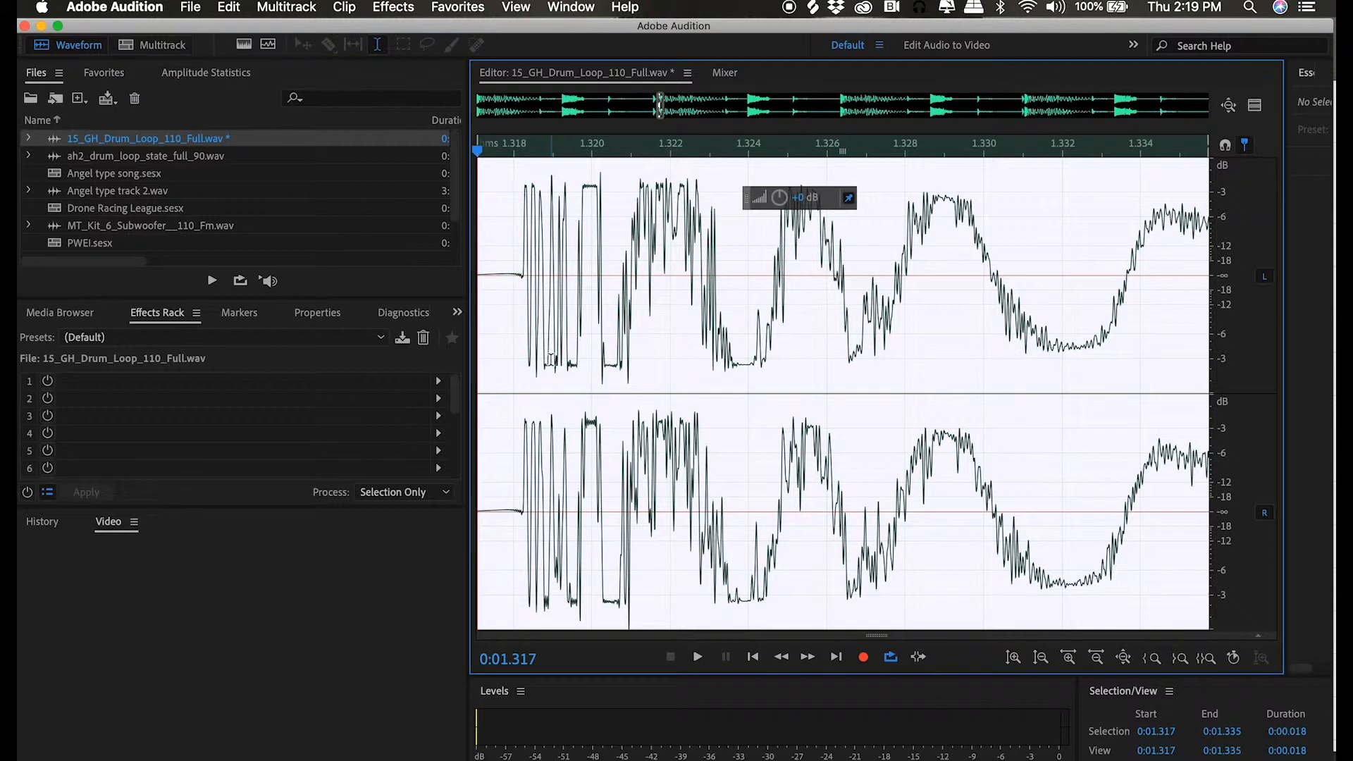
# Examine the kick's attack between 1.318 and 1.322 s in close-up, and return to the full waveform view
pyautogui.click(515, 321)
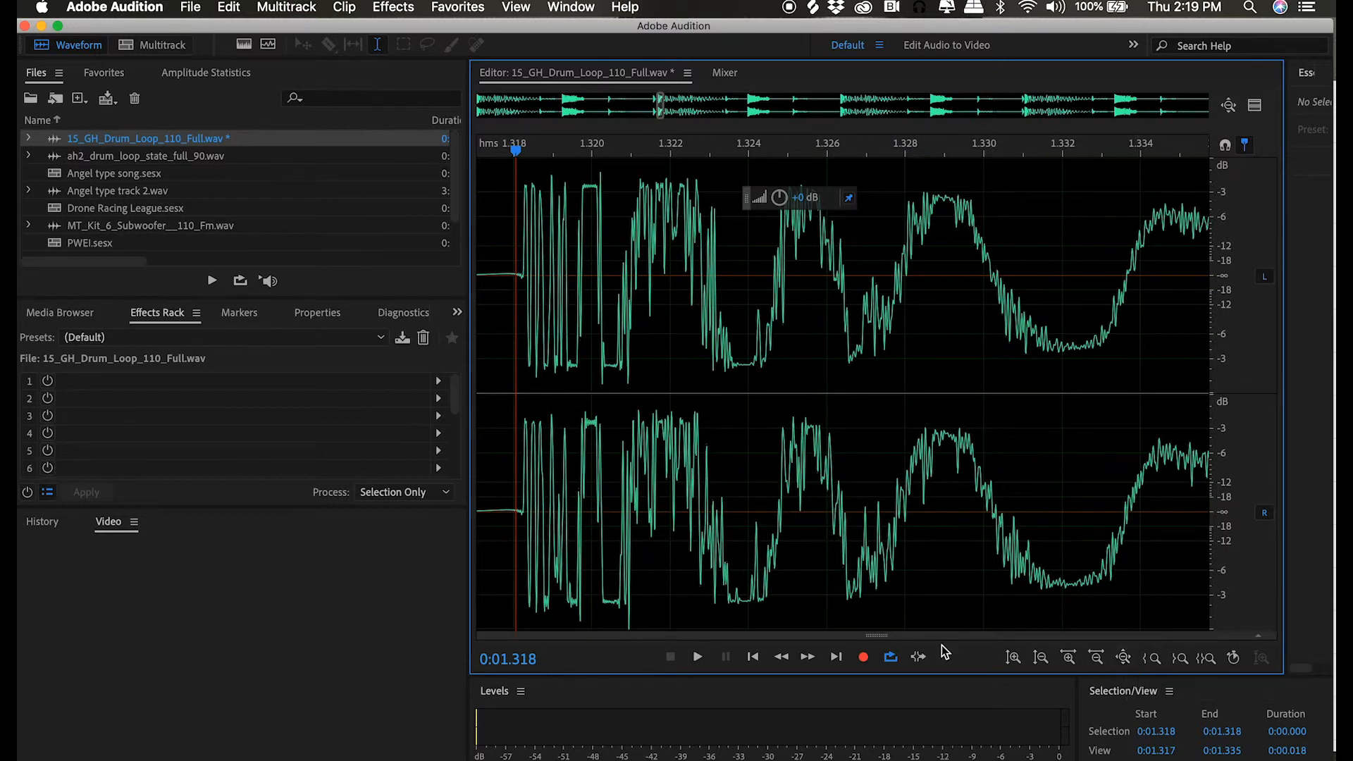
pyautogui.moveTo(541, 541); pyautogui.dragTo(672, 530)
pyautogui.click(1213, 663)
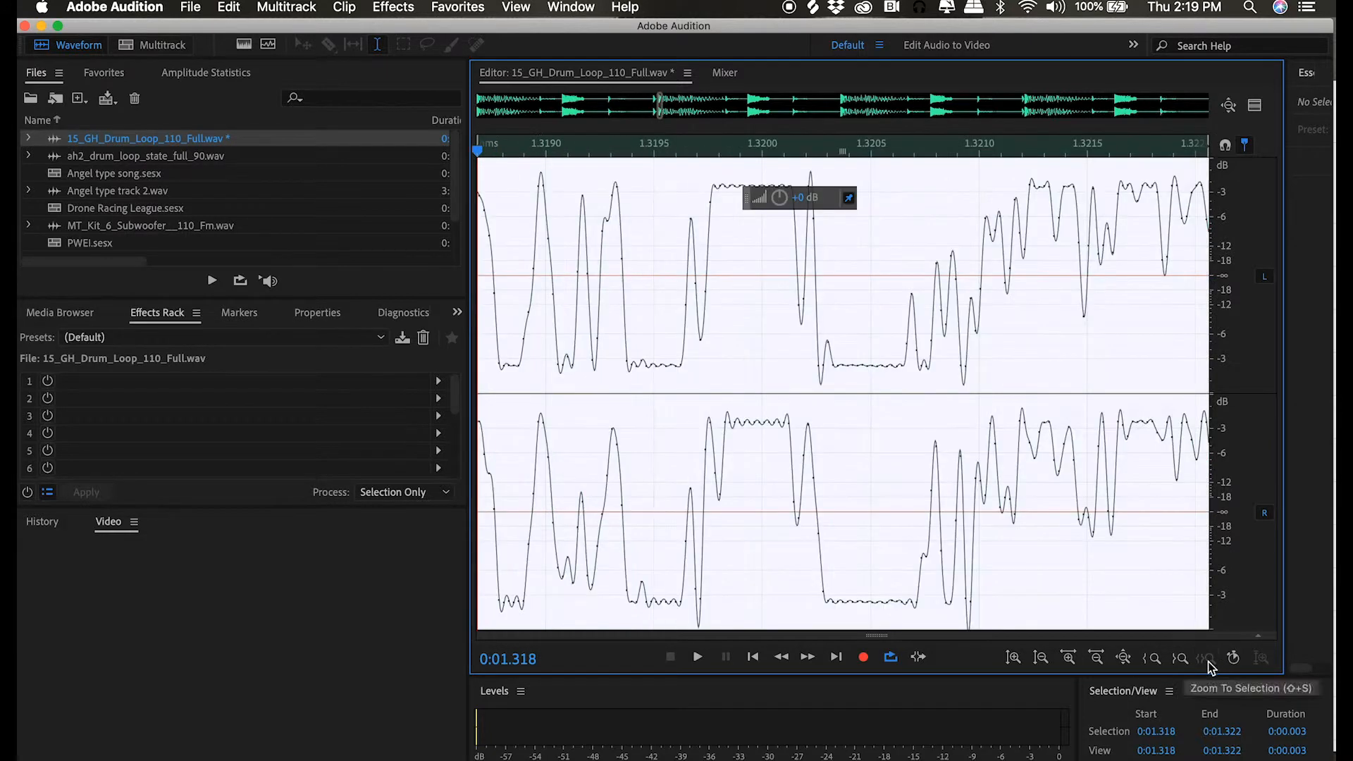
pyautogui.moveTo(603, 441); pyautogui.dragTo(1125, 372)
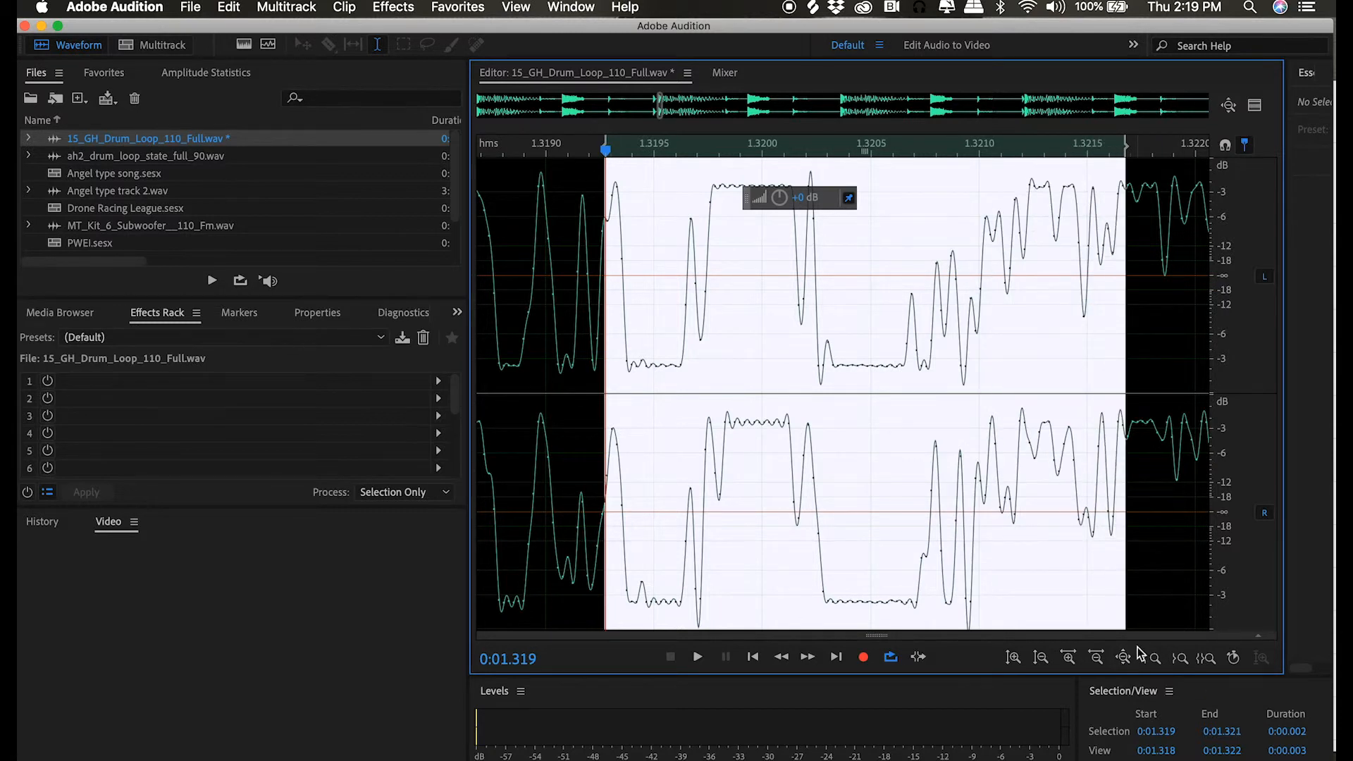
pyautogui.moveTo(945, 498); pyautogui.dragTo(668, 513)
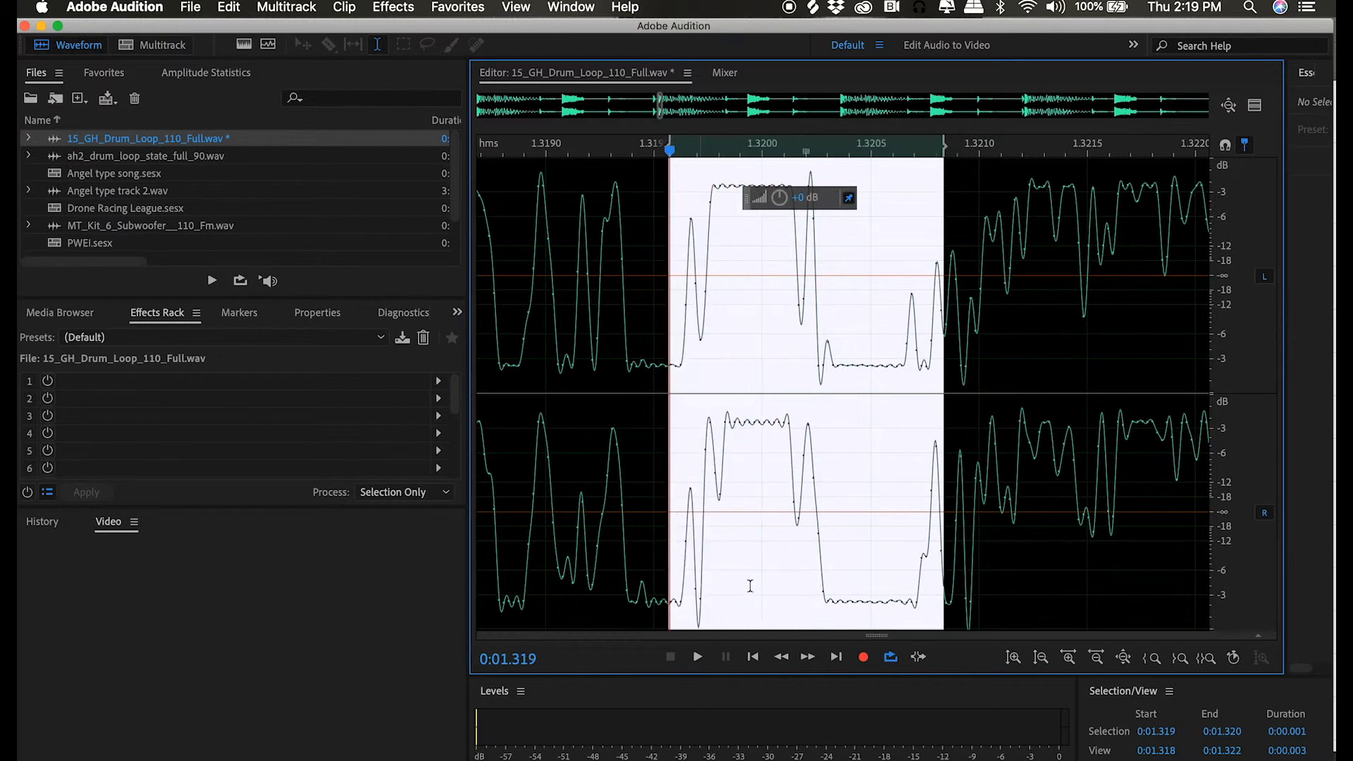
pyautogui.click(1123, 657)
# Select about 1.788 to 2.342 s, clear the selection, and play the stretched loop from about 1.254 s
pyautogui.moveTo(724, 432); pyautogui.dragTo(798, 444)
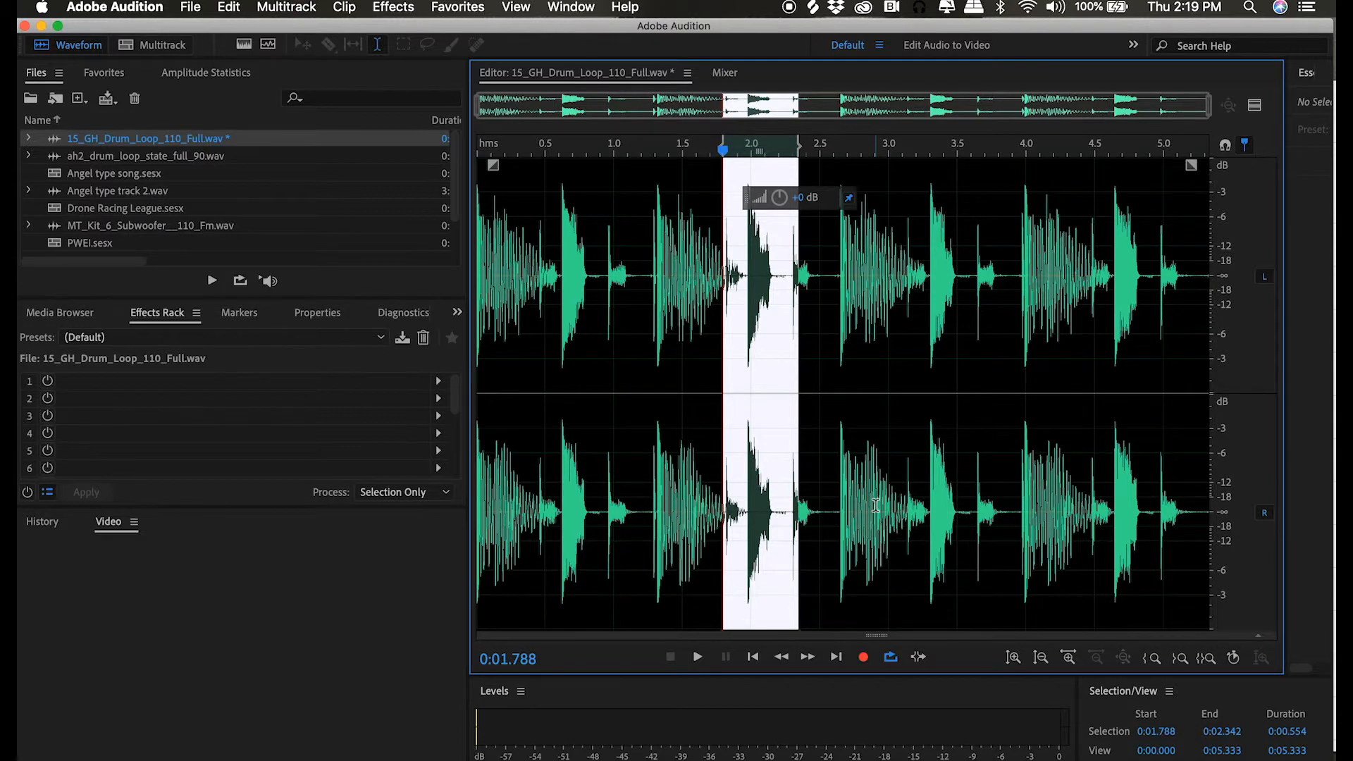
pyautogui.click(649, 437)
pyautogui.press('space')
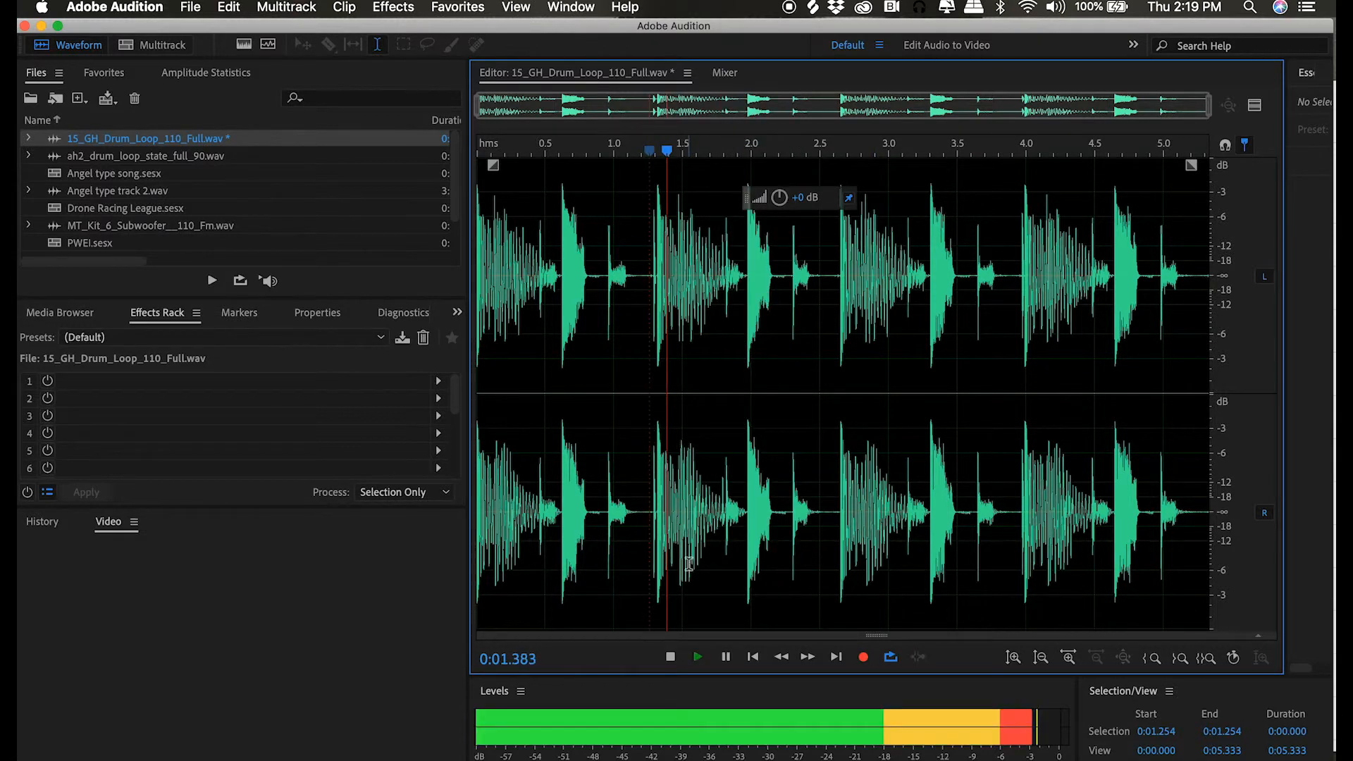
pyautogui.press('space')
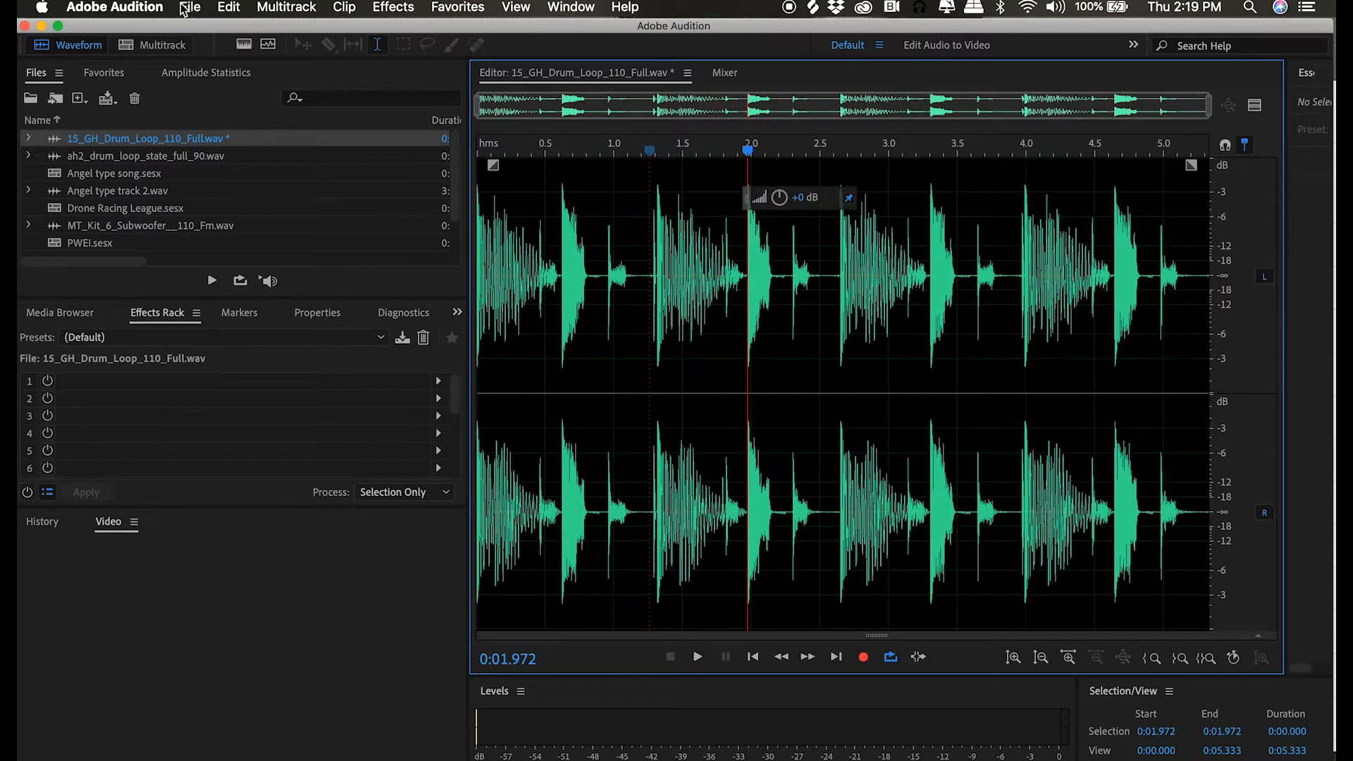
# Copy the stretched GH loop and mix-paste it at the start of ah2_drum_loop_state_full_90.wav as an overlap, copied audio 63%, existing audio 29%
pyautogui.click(227, 7)
pyautogui.click(256, 183)
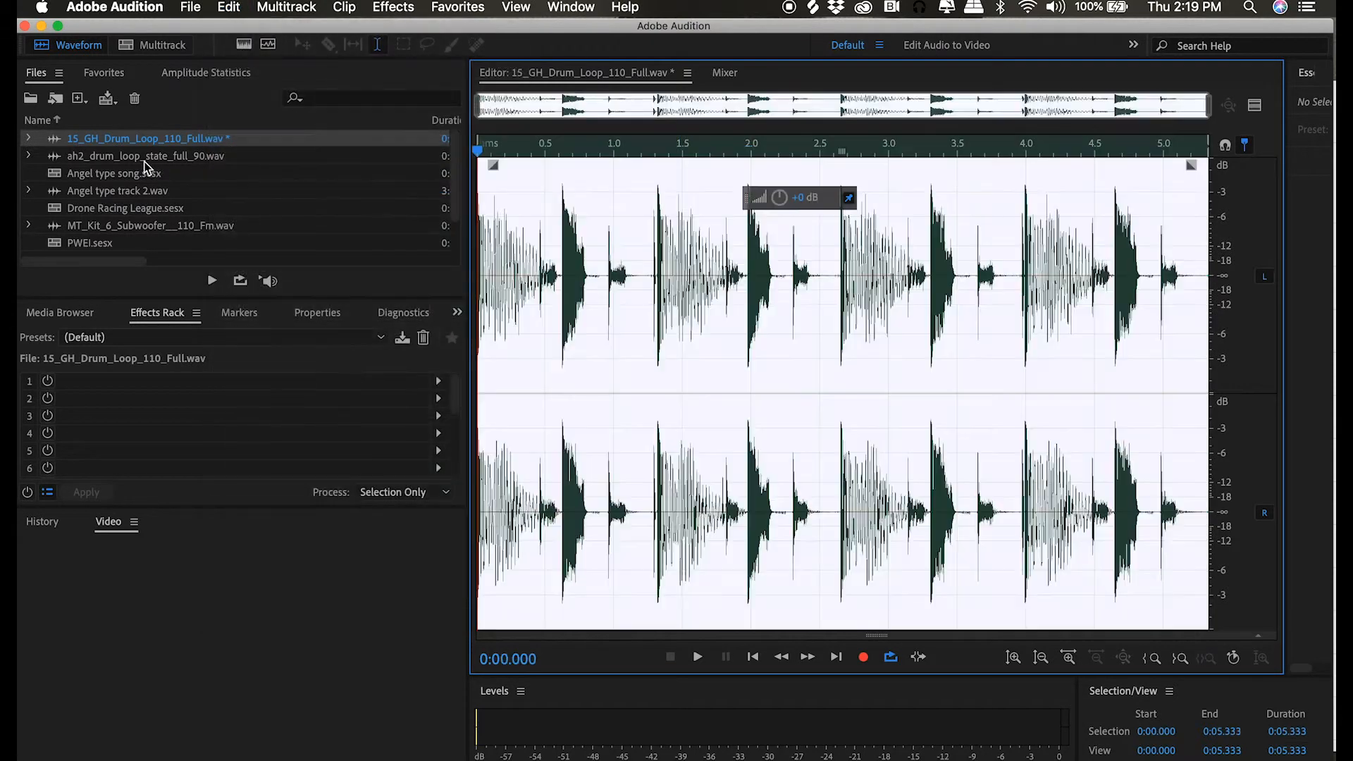
pyautogui.click(144, 156)
pyautogui.click(636, 452)
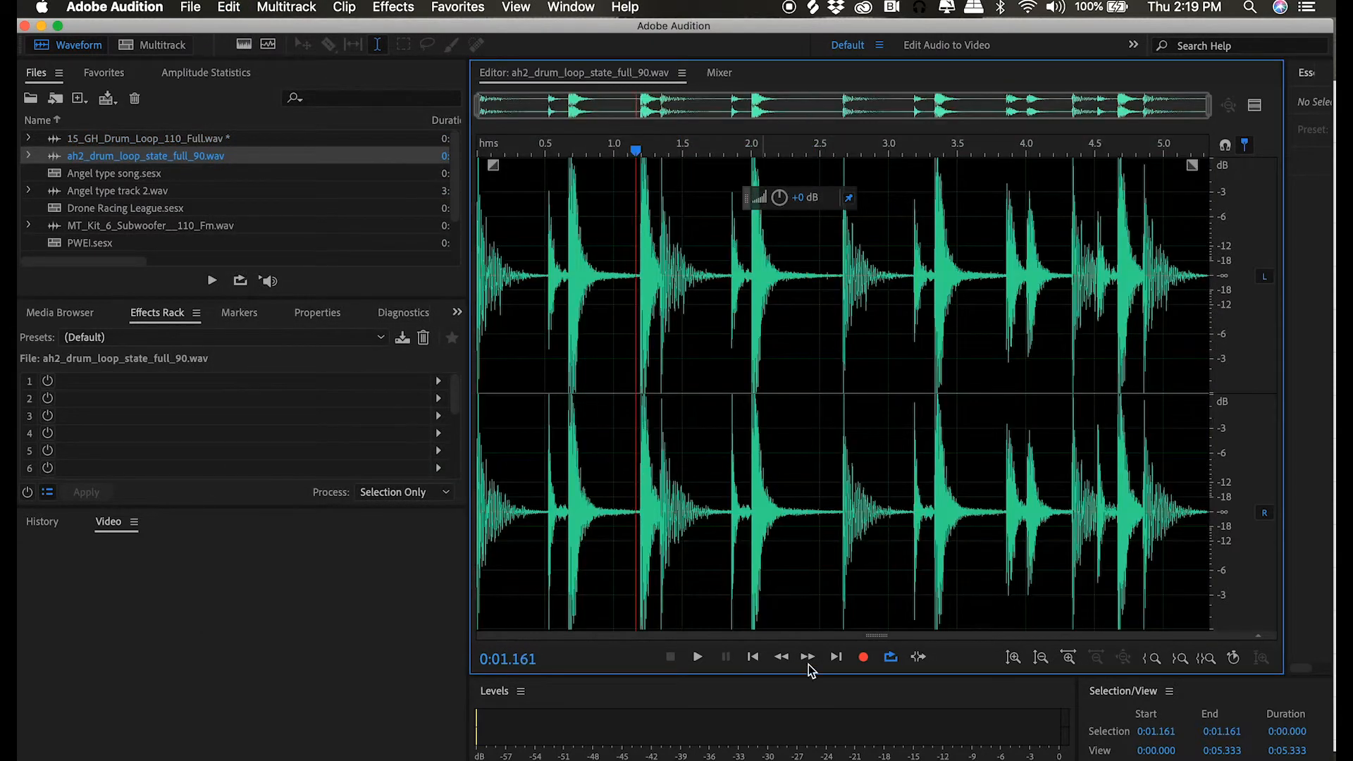
pyautogui.click(749, 660)
pyautogui.press('super+shift+v')
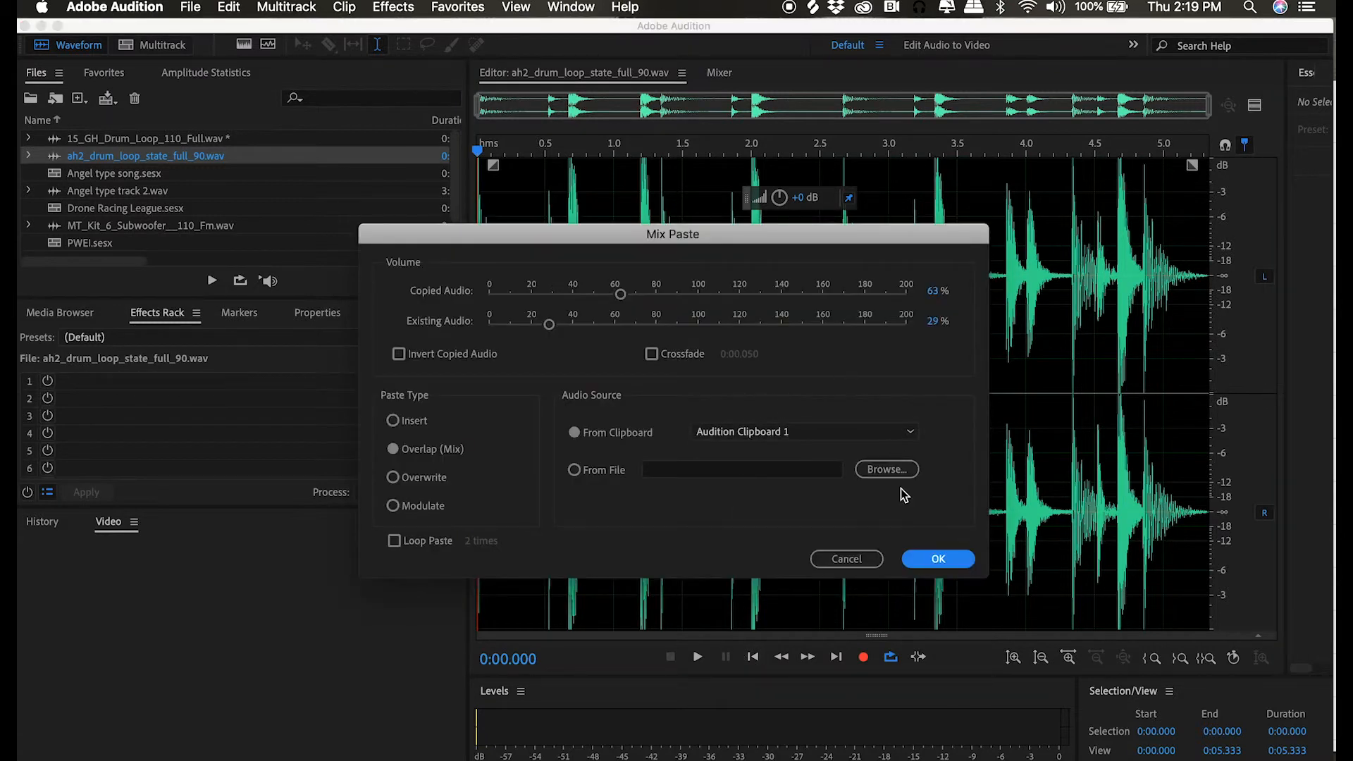
pyautogui.click(951, 563)
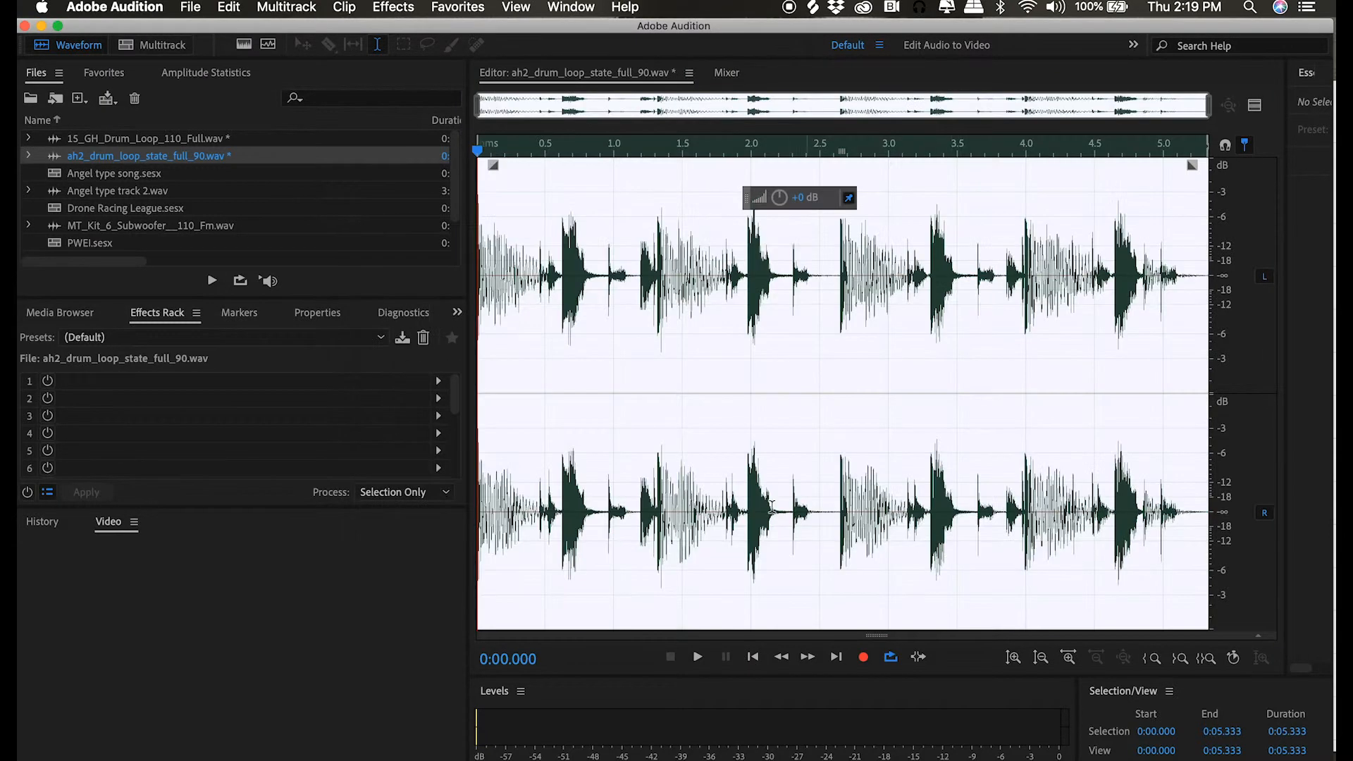
# Play the new drum mix, inspect the doubled kick attack around 1.29 to 1.36 s in close-up, and return to the full waveform
pyautogui.click(699, 656)
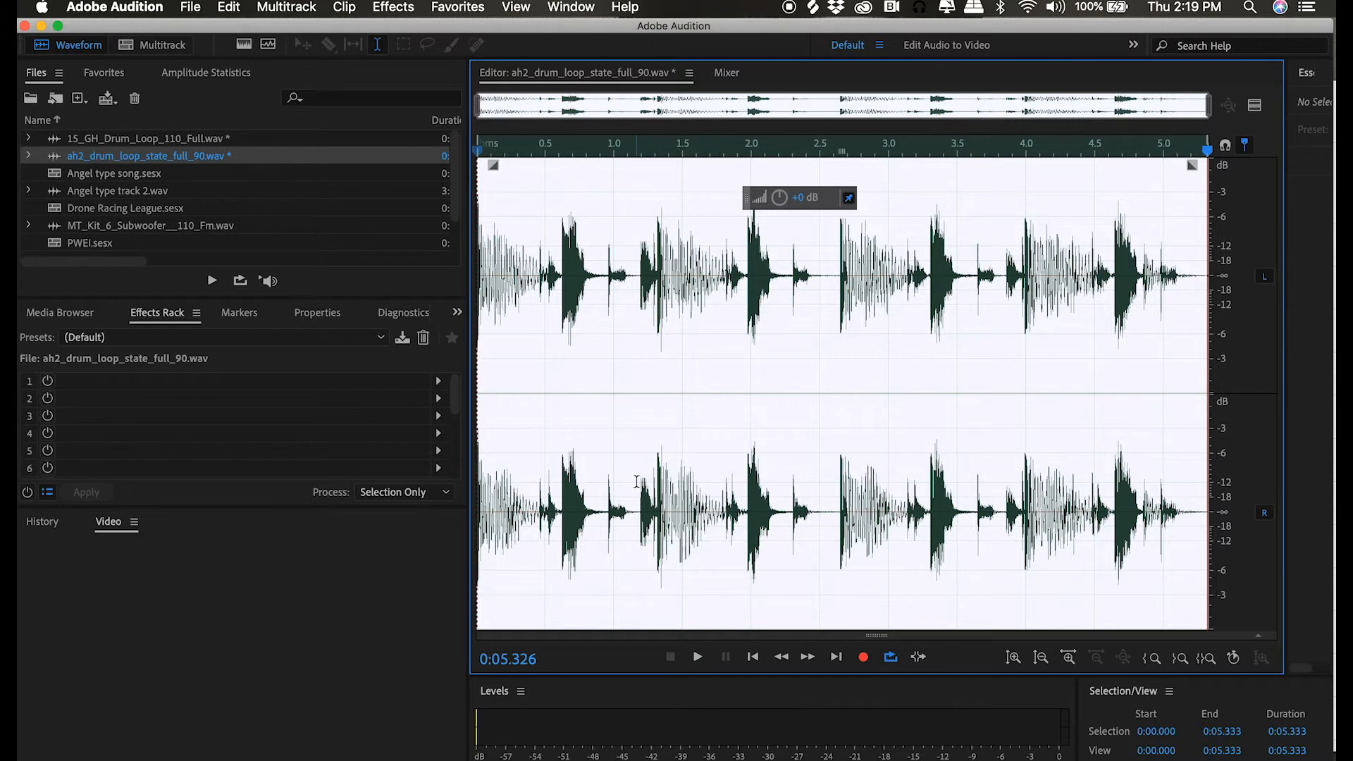
pyautogui.moveTo(646, 483); pyautogui.dragTo(666, 484)
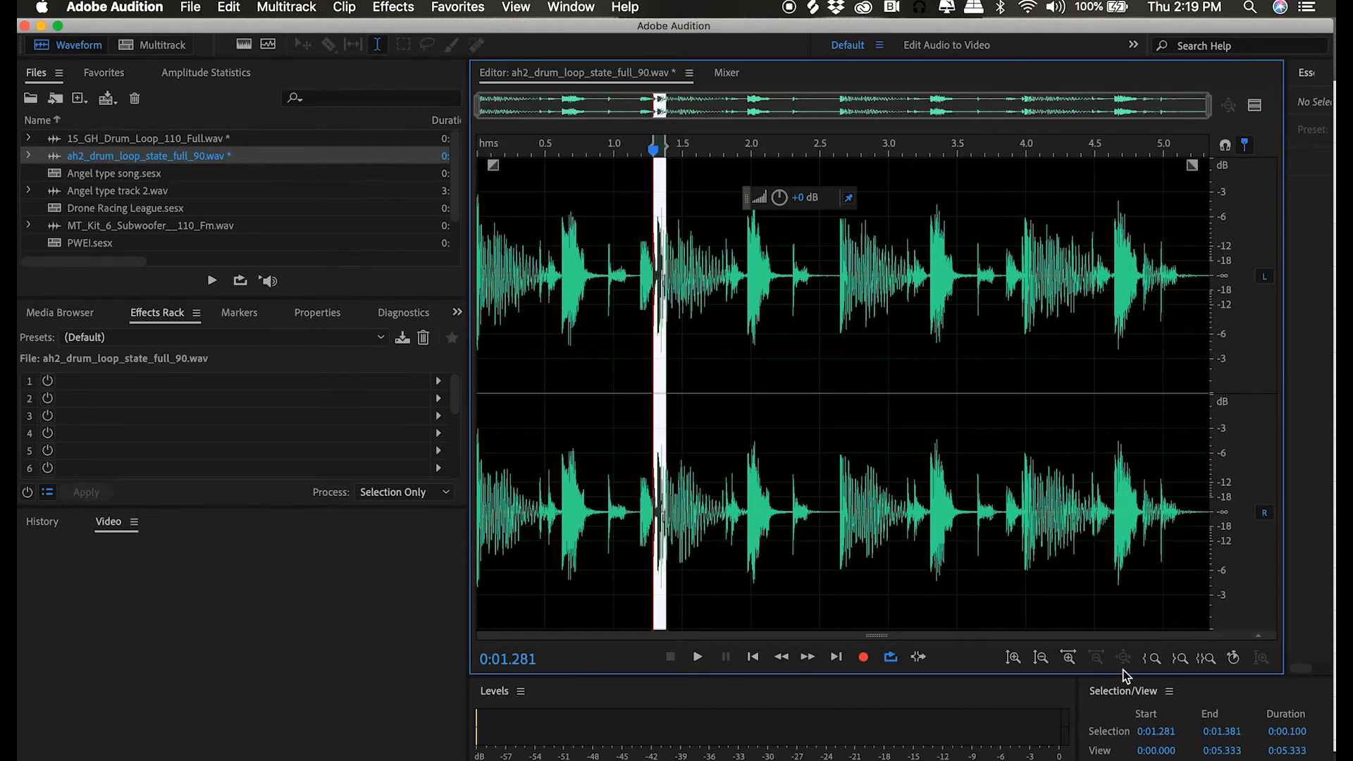
pyautogui.click(1206, 657)
pyautogui.moveTo(535, 497); pyautogui.dragTo(876, 497)
pyautogui.moveTo(739, 497); pyautogui.dragTo(1028, 493)
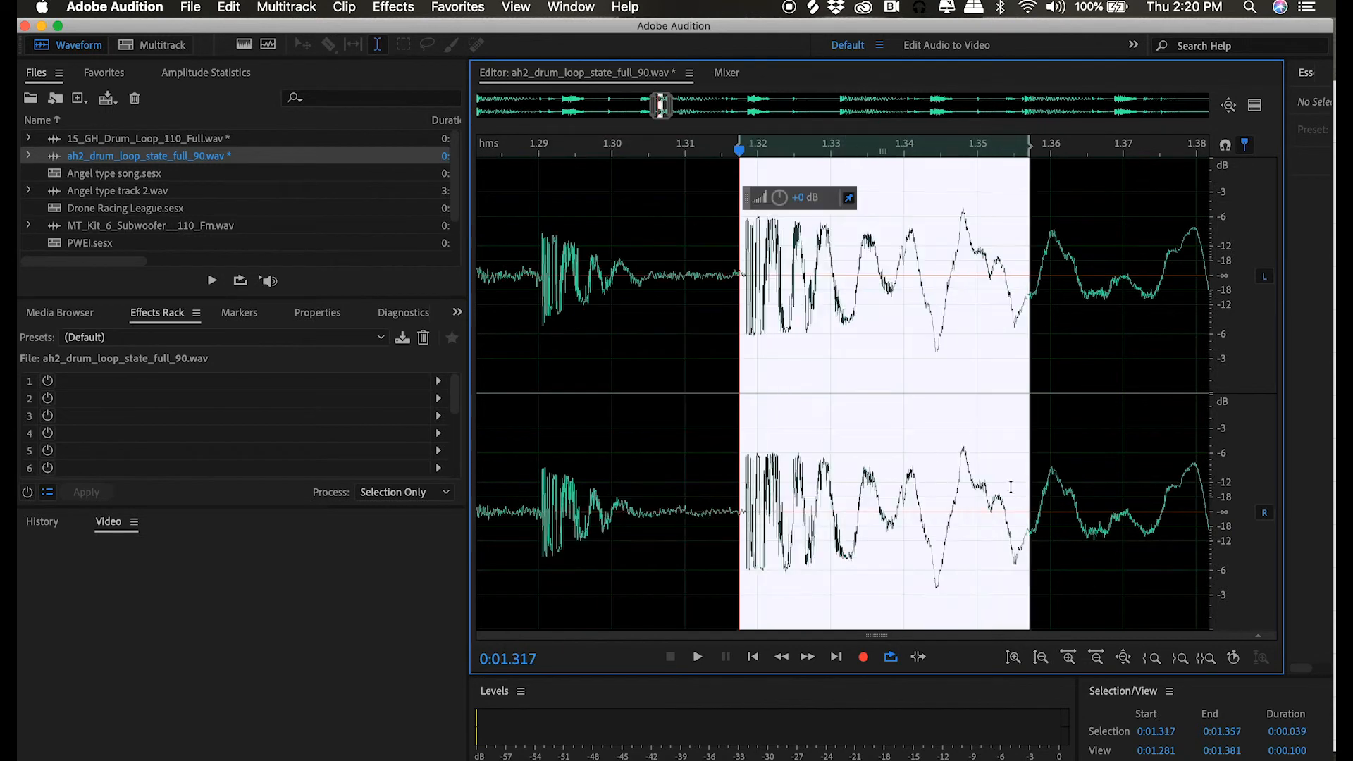
pyautogui.click(695, 665)
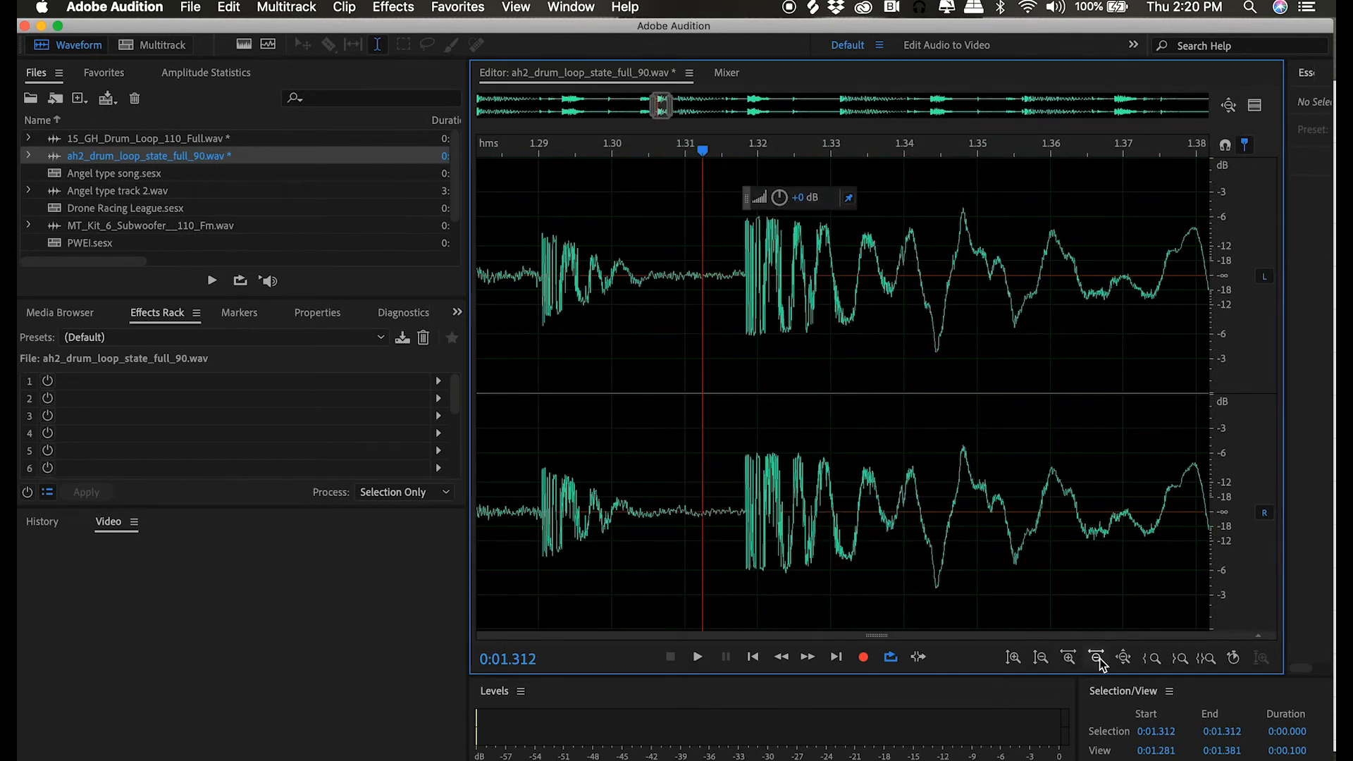
pyautogui.click(1123, 656)
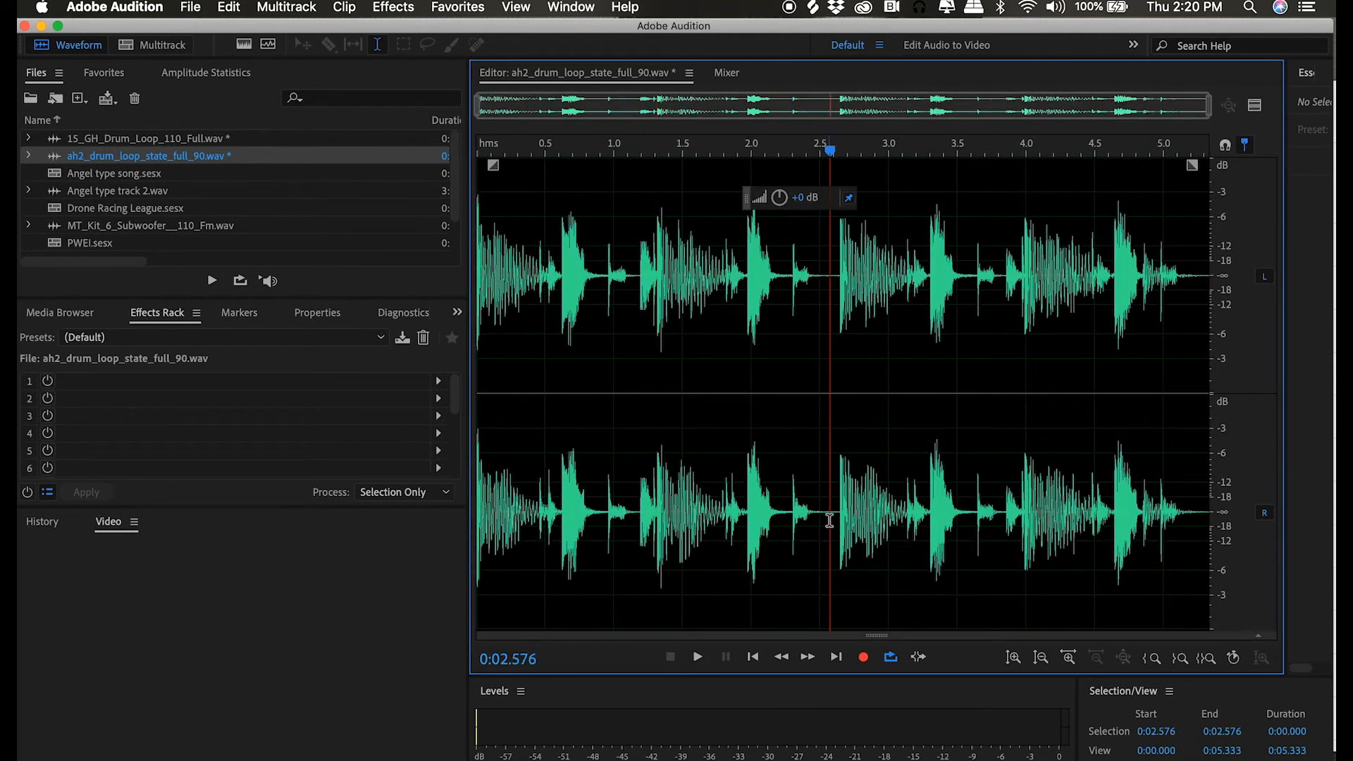